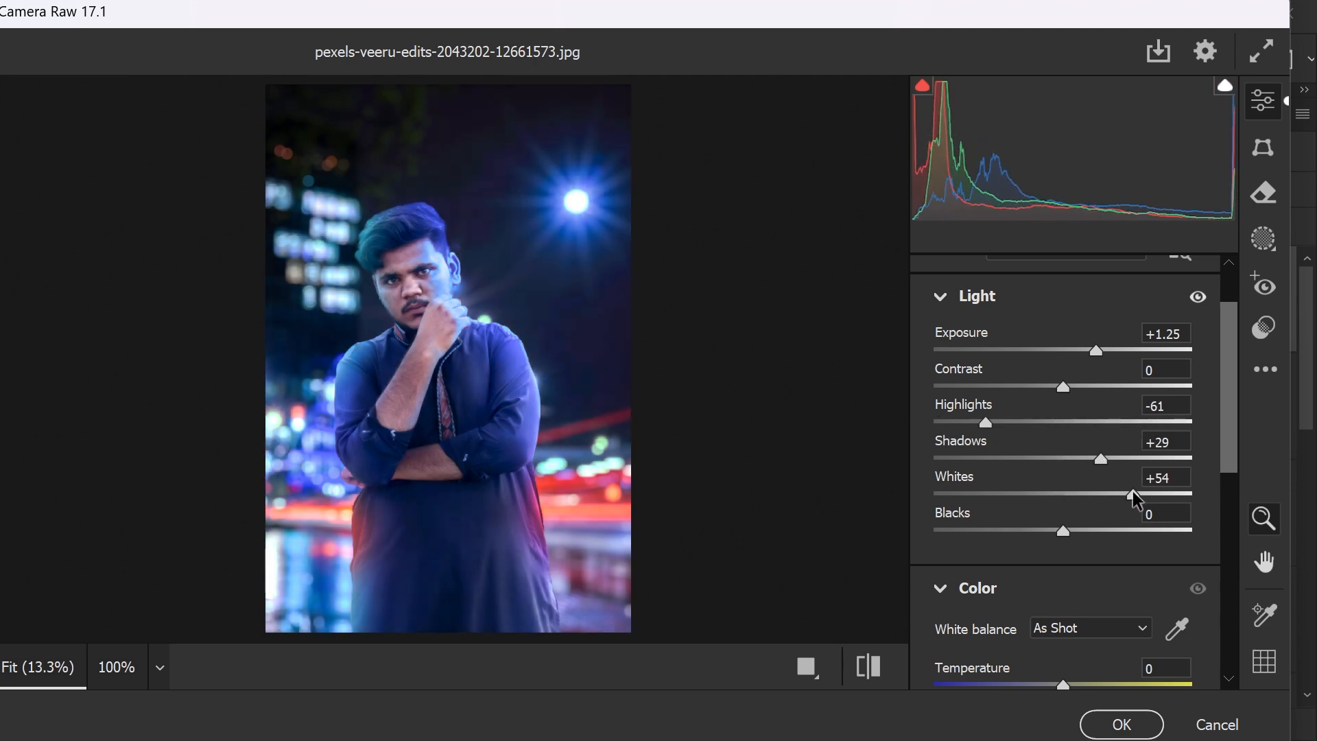
Step: Lower the Blacks in the Light adjustments and slightly raise a slider further down the Camera Raw settings
left_click_drag(1063, 530, 1029, 530)
scroll(1063, 480, "down", 3)
scroll(1062, 480, "down", 3)
left_click_drag(1063, 417, 1077, 417)
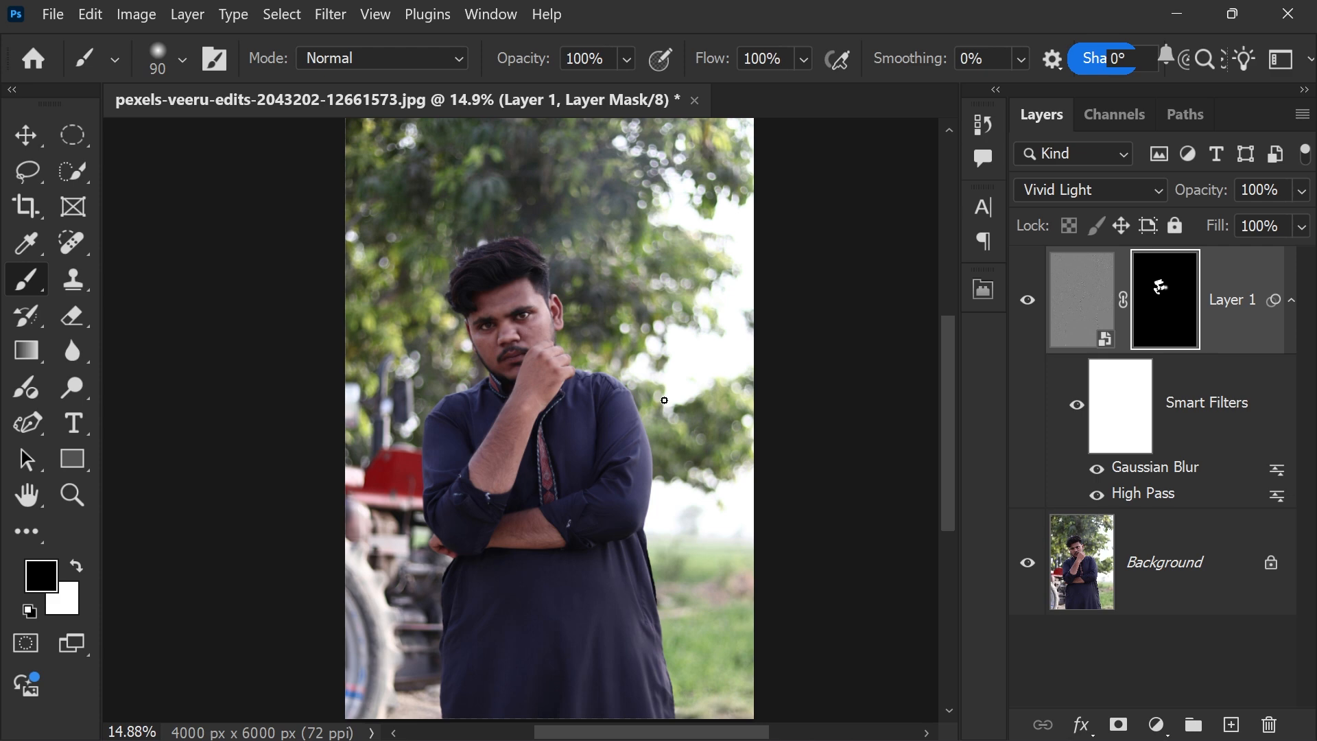
Step: Select the man on the Background layer using Select Subject
left_click(1166, 569)
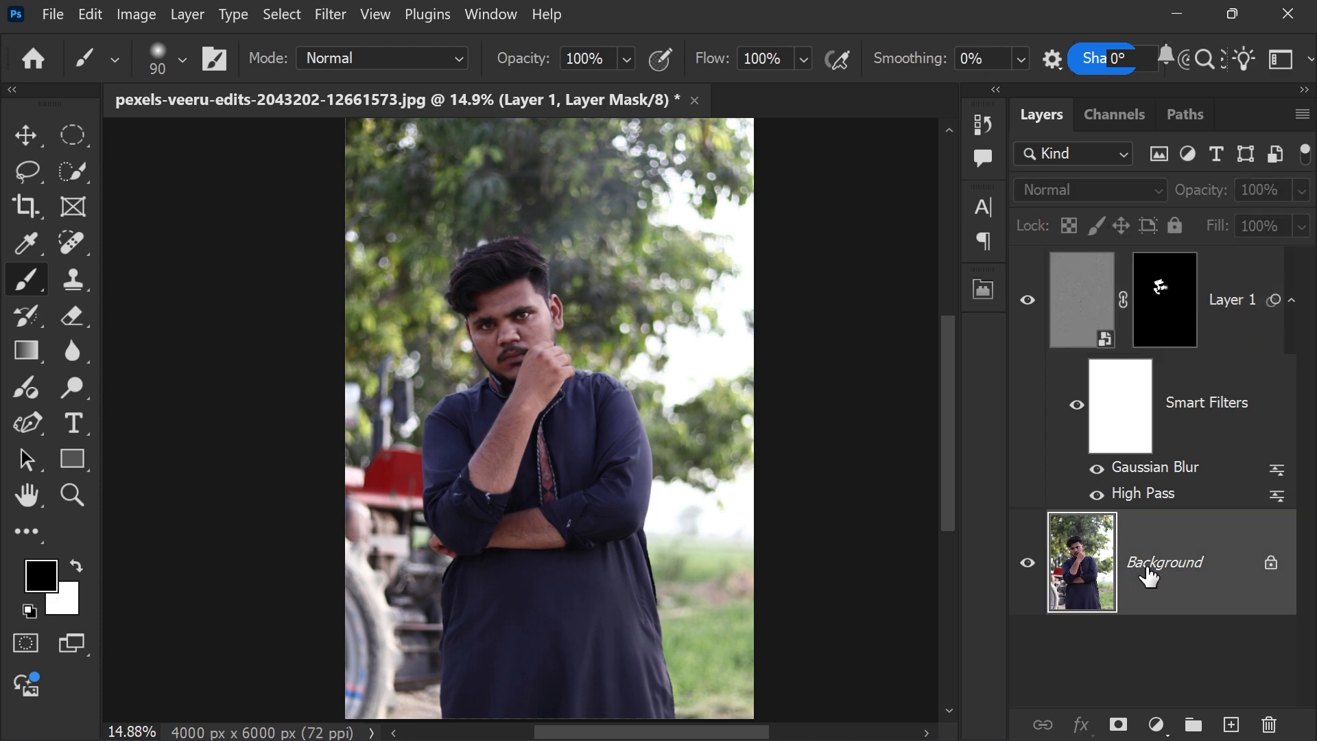
left_click(75, 174)
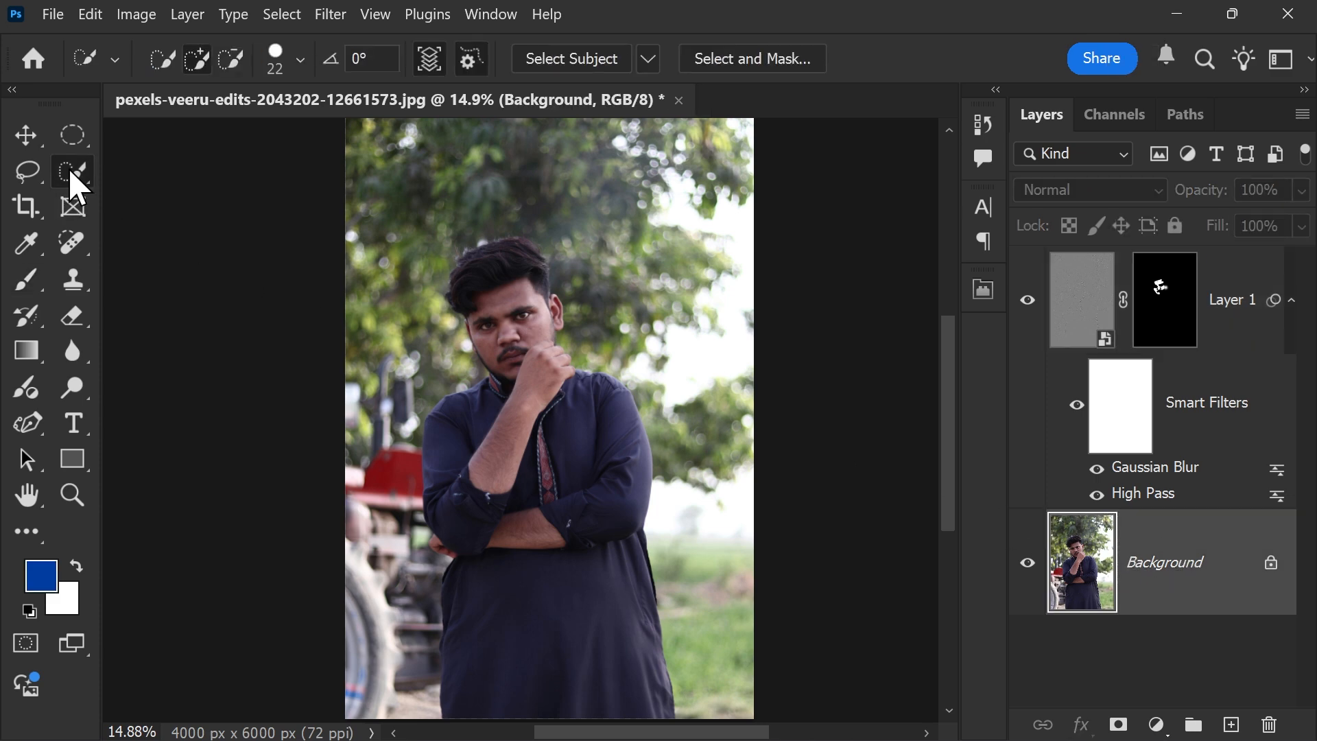
left_click(579, 57)
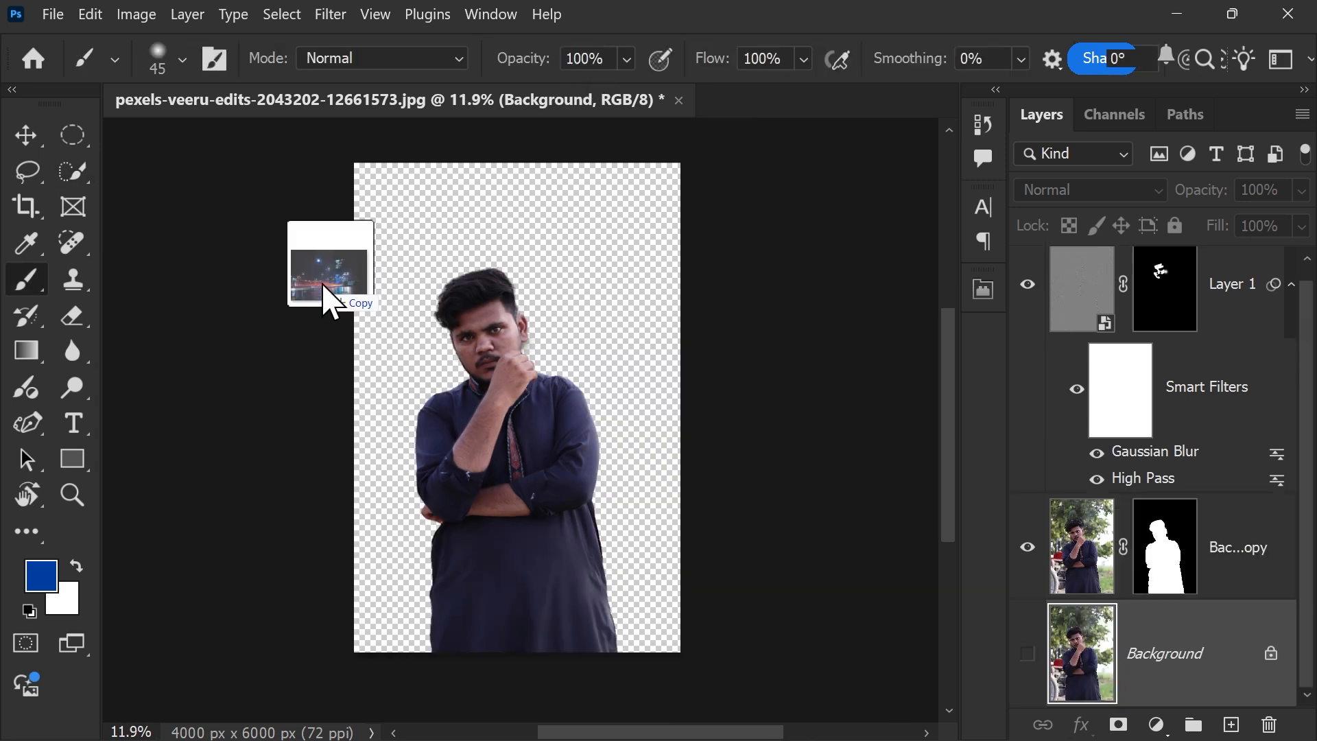
Step: Place the pexels-karoldach-1013516 night city image into the document and enlarge it to fill the canvas behind the man
mouse_move(323, 288)
left_mouse_down()
mouse_move(471, 201)
mouse_move(577, 363)
mouse_move(542, 374)
left_mouse_up()
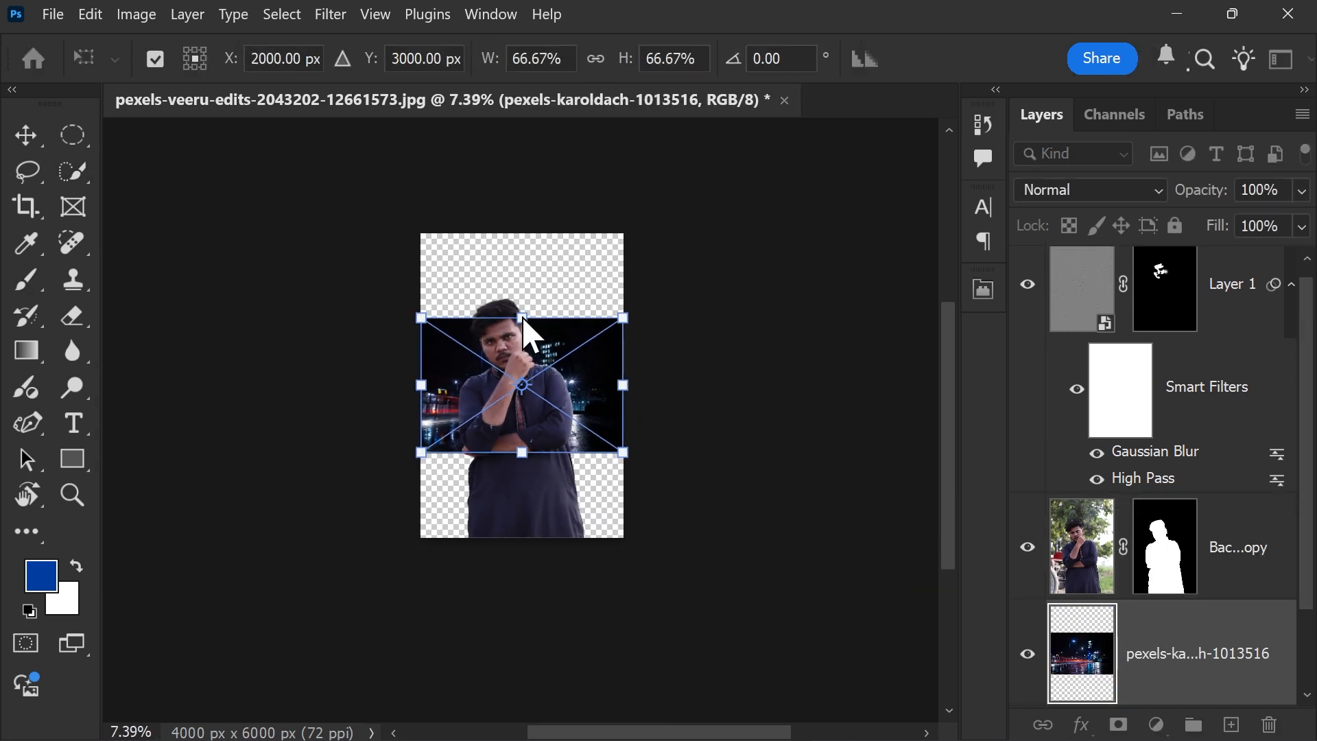
mouse_move(525, 319)
left_mouse_down()
mouse_move(541, 294)
mouse_move(541, 230)
left_mouse_up()
key("Return")
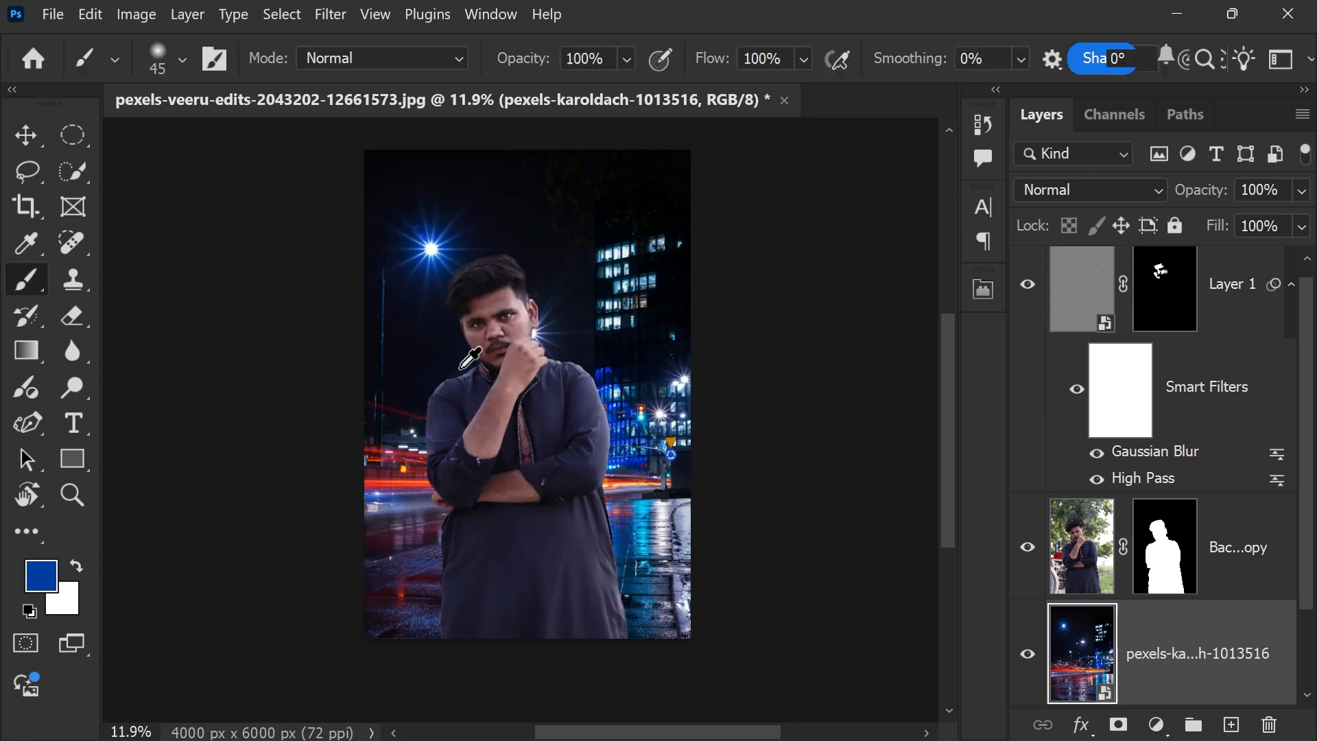
Step: Scale the night city background layer up to 177.73%, keeping its upper edge aligned with the canvas
scroll(543, 440, "up", 1)
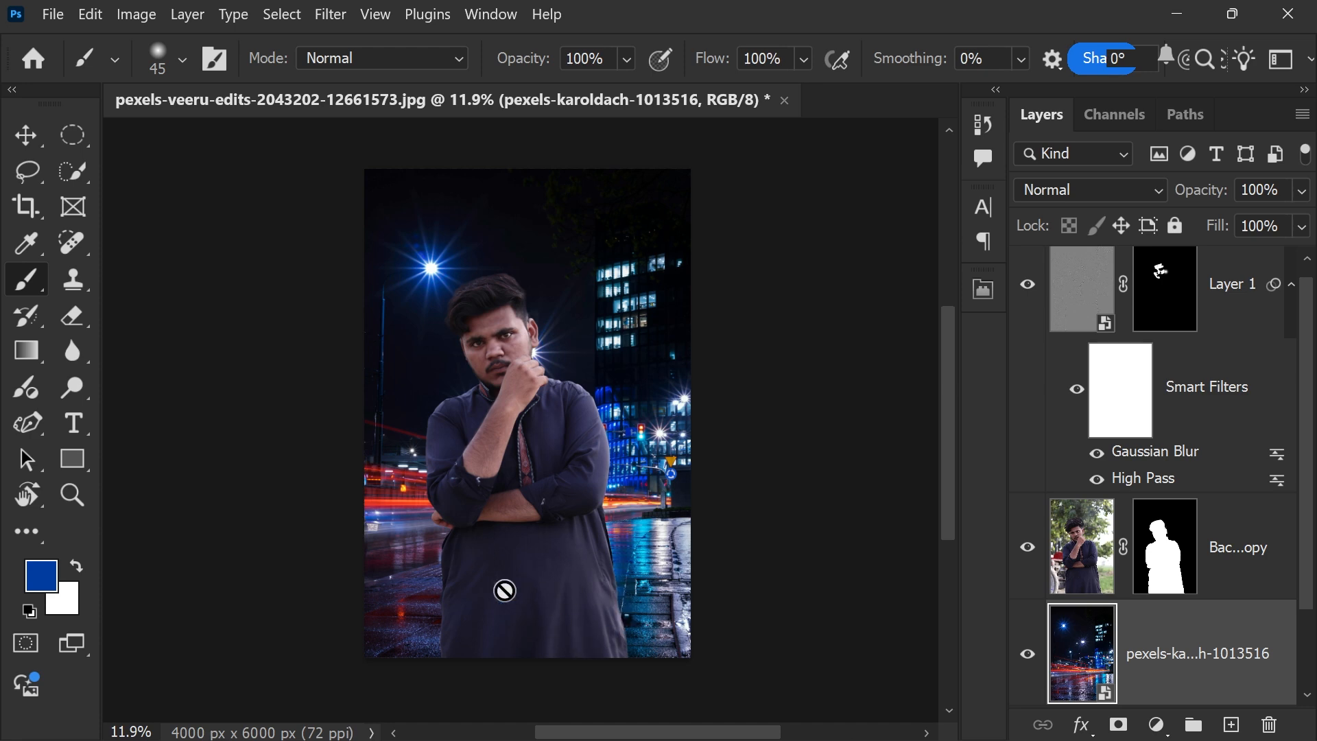
left_click(27, 140)
scroll(569, 507, "down", 1)
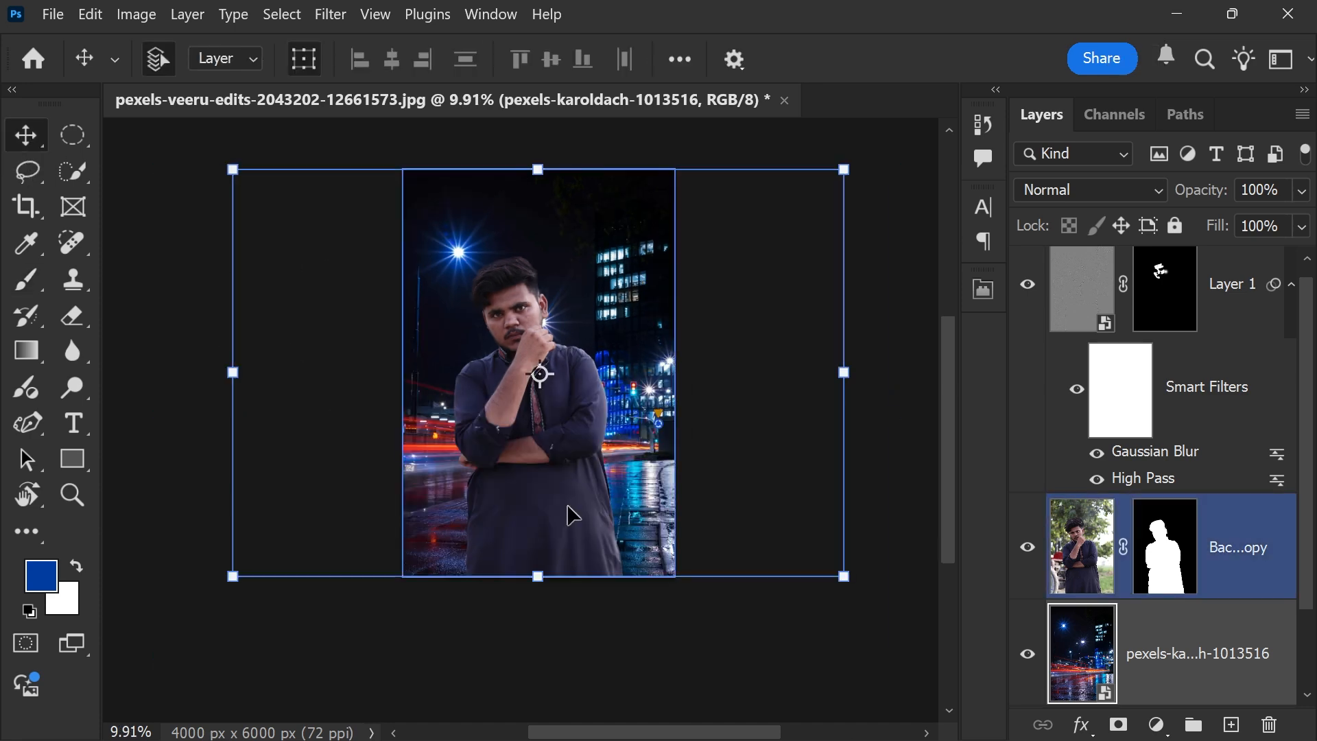
left_click_drag(538, 576, 567, 658)
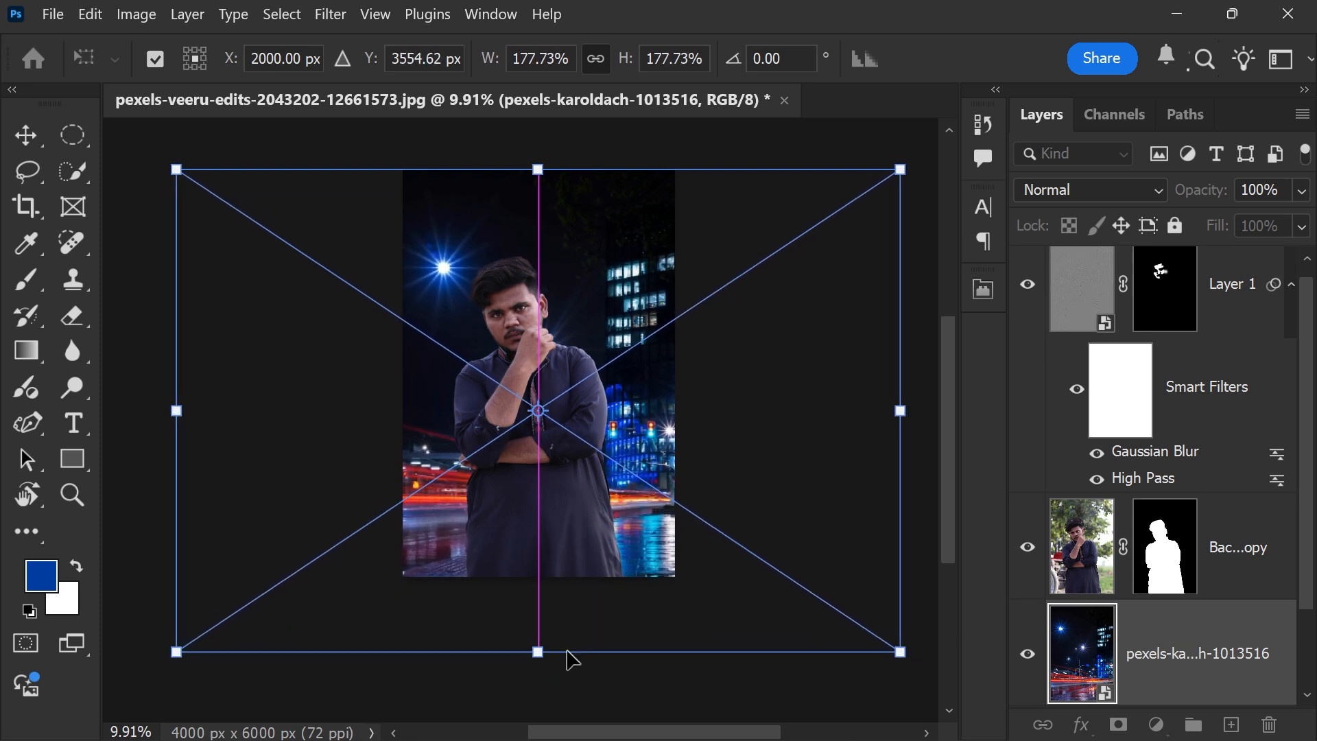
scroll(586, 431, "up", 1)
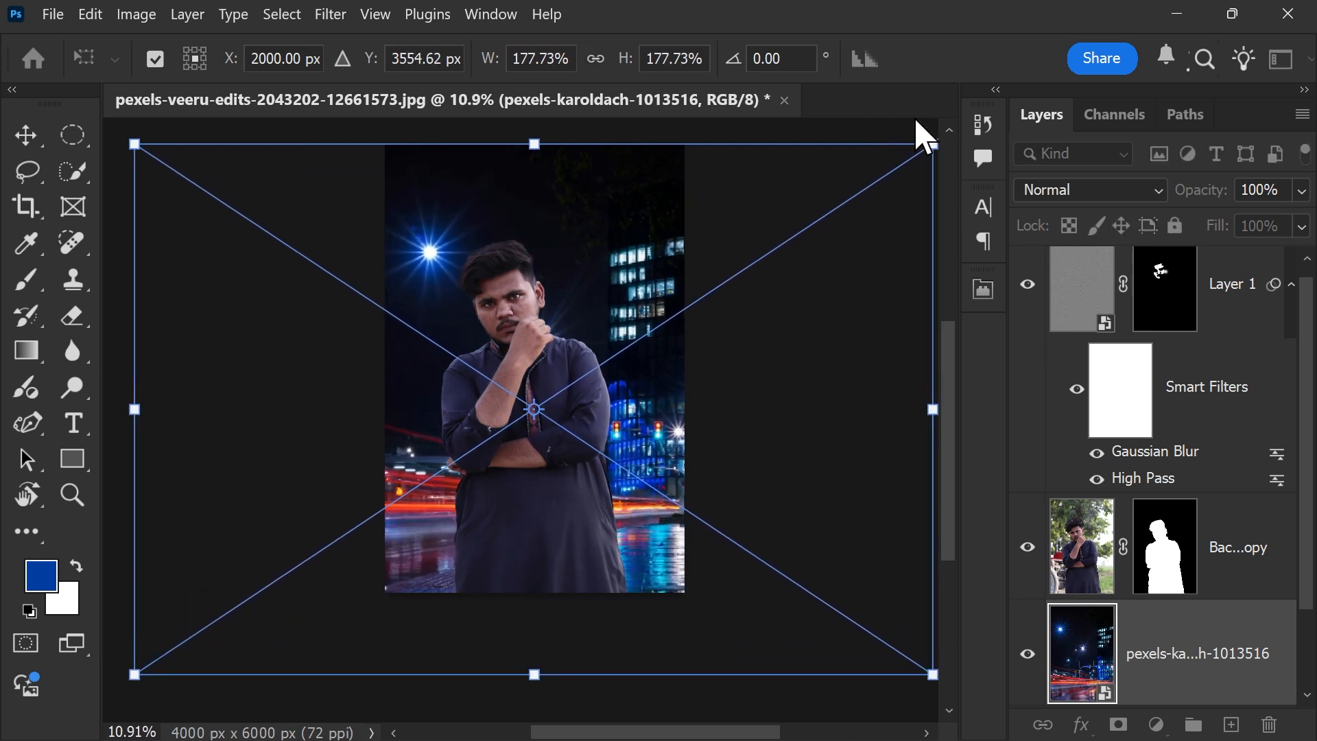
key("alt+space")
left_click(732, 130)
Step: Examine the lighting direction on the man's face and shoulder, marking the areas with temporary red arrows
scroll(582, 289, "up", 12)
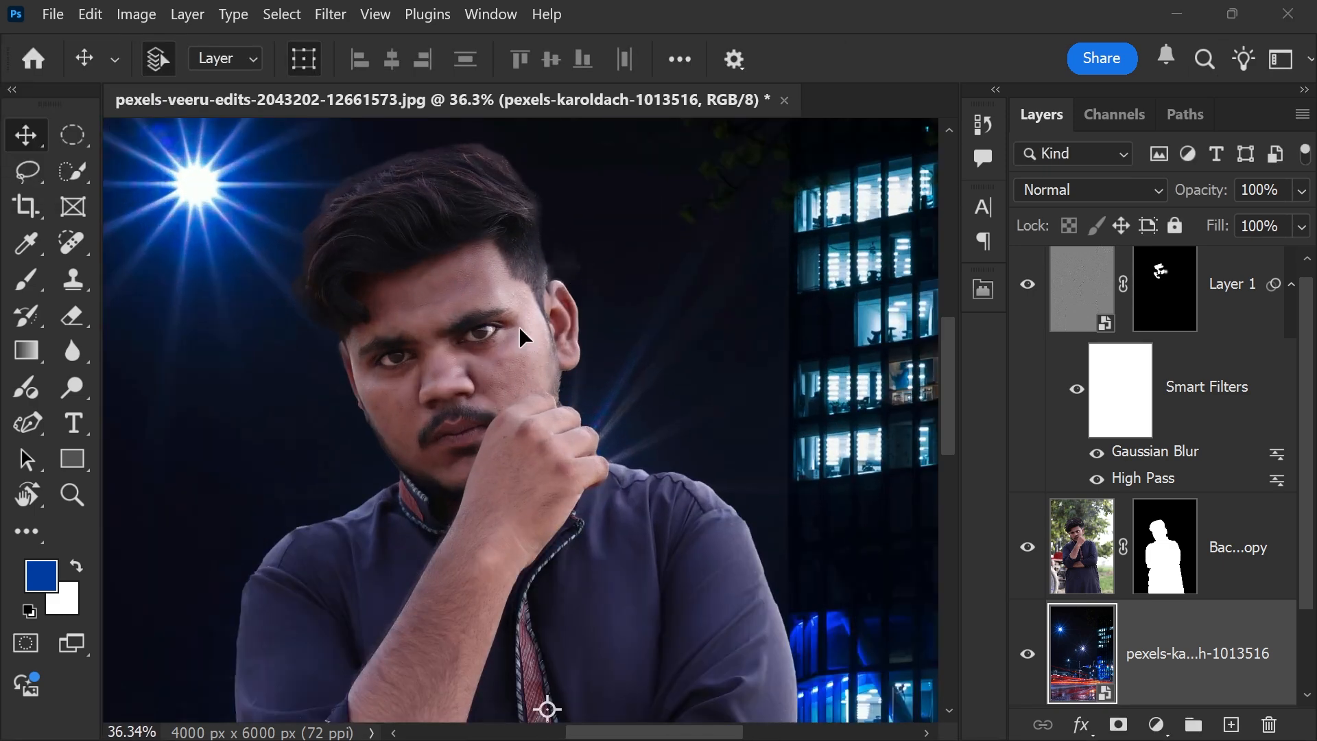
scroll(541, 319, "down", 4)
scroll(537, 286, "down", 5)
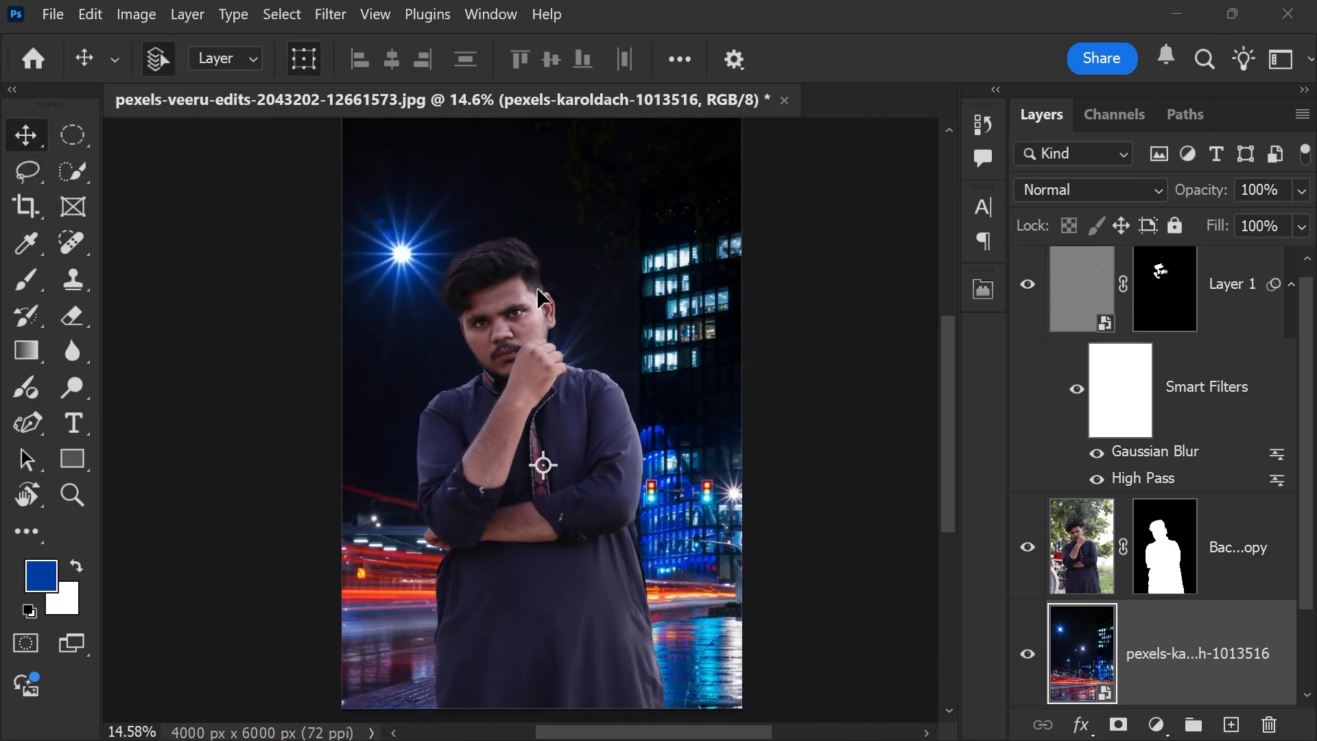
key("ctrl+alt+g")
mouse_move(677, 173)
left_mouse_down()
mouse_move(636, 249)
mouse_move(553, 315)
left_mouse_up()
left_click_drag(697, 281, 625, 376)
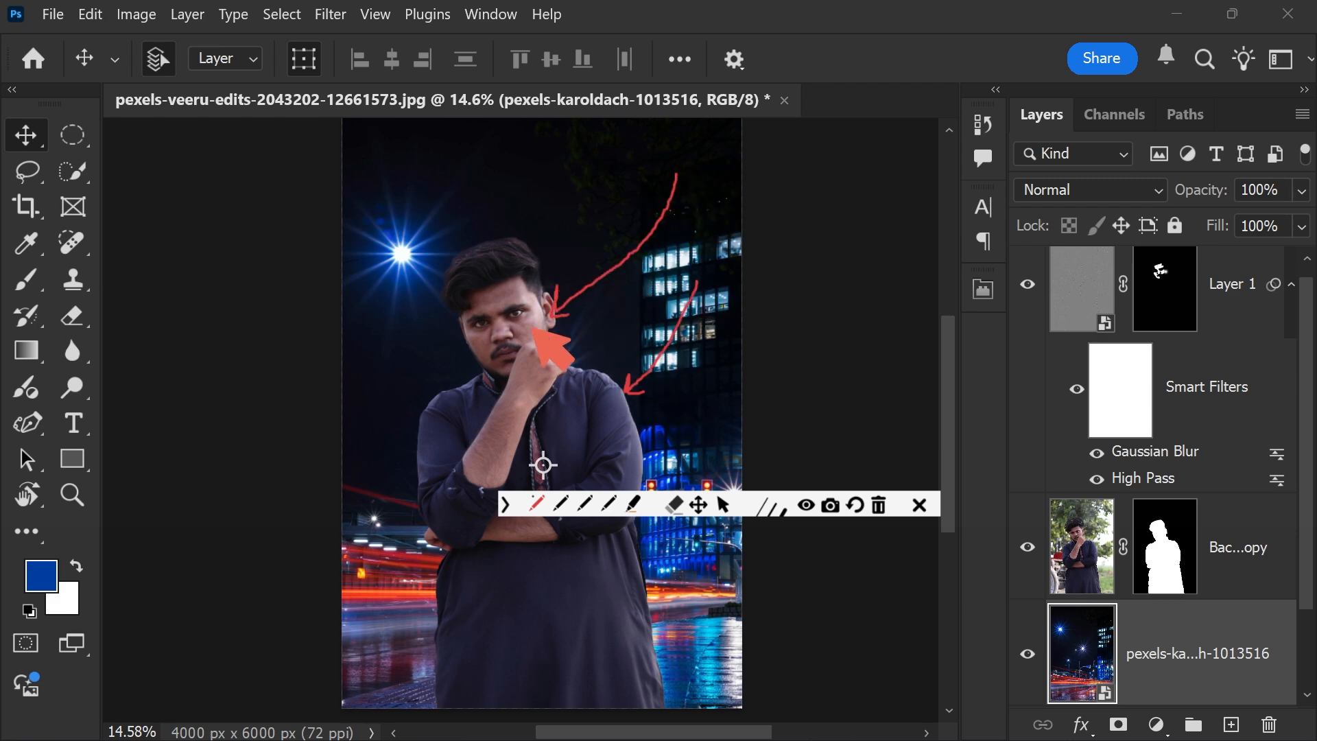
left_click_drag(388, 366, 457, 351)
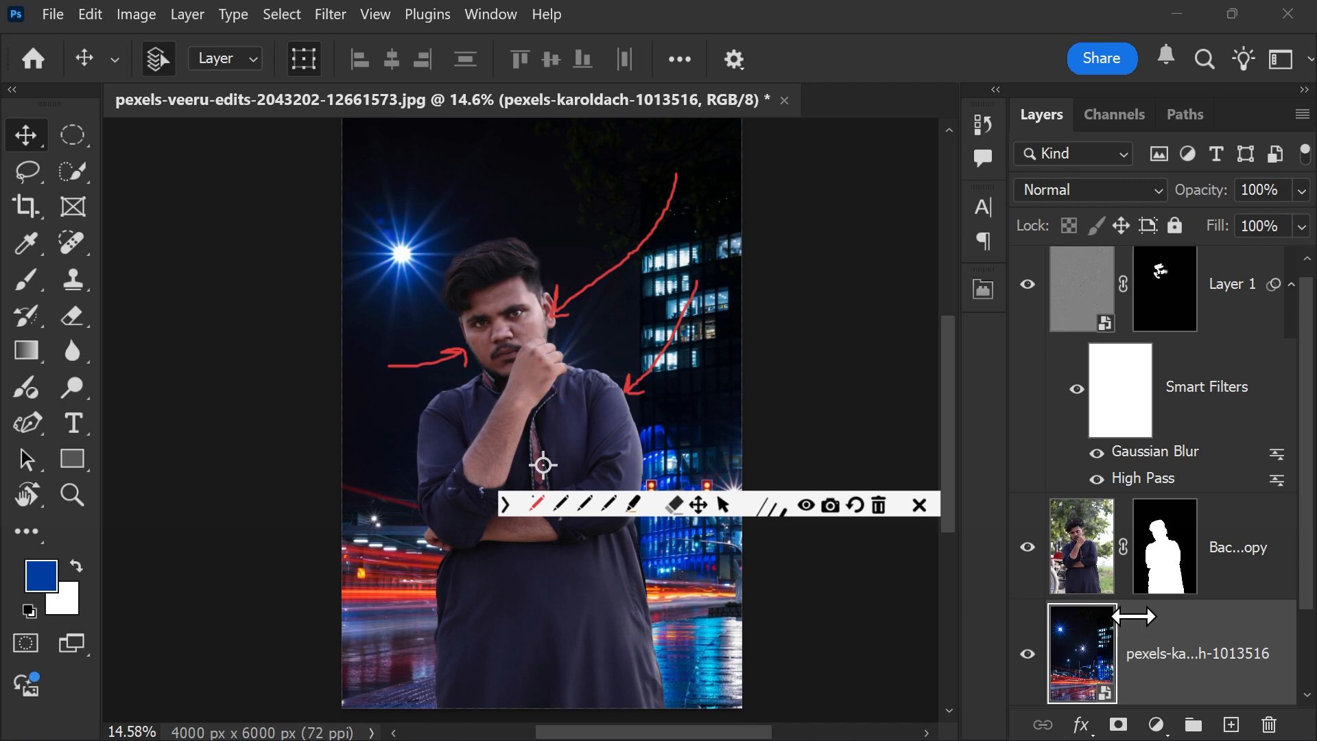
left_click(919, 505)
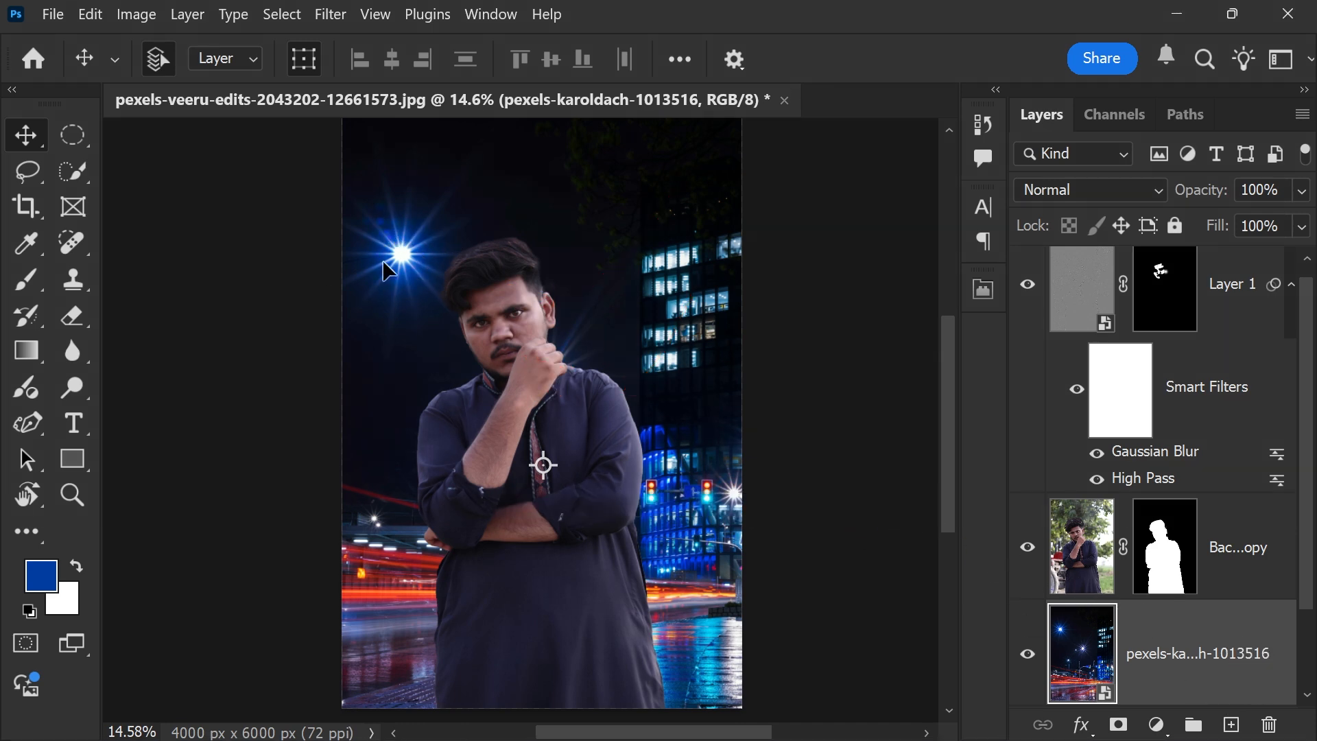
Step: Flip the night city background layer horizontally
scroll(406, 273, "down", 1)
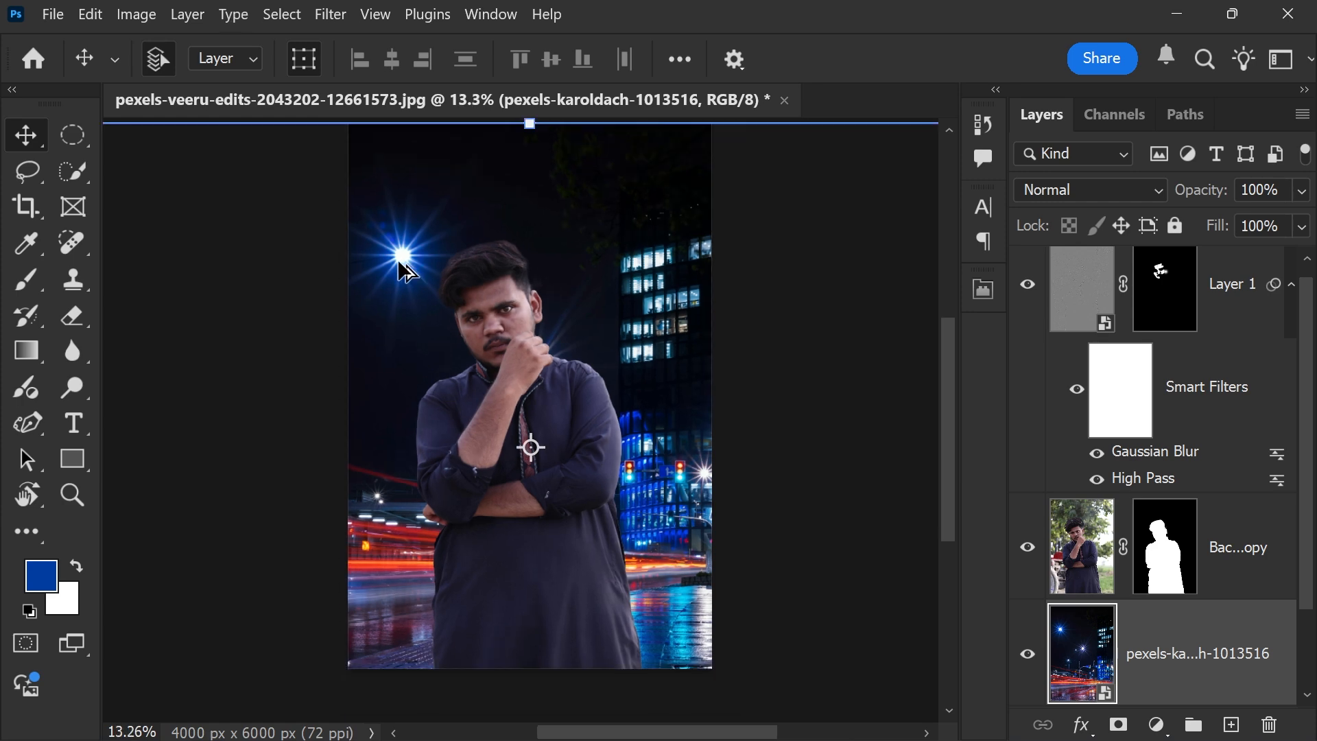
scroll(622, 298, "down", 4)
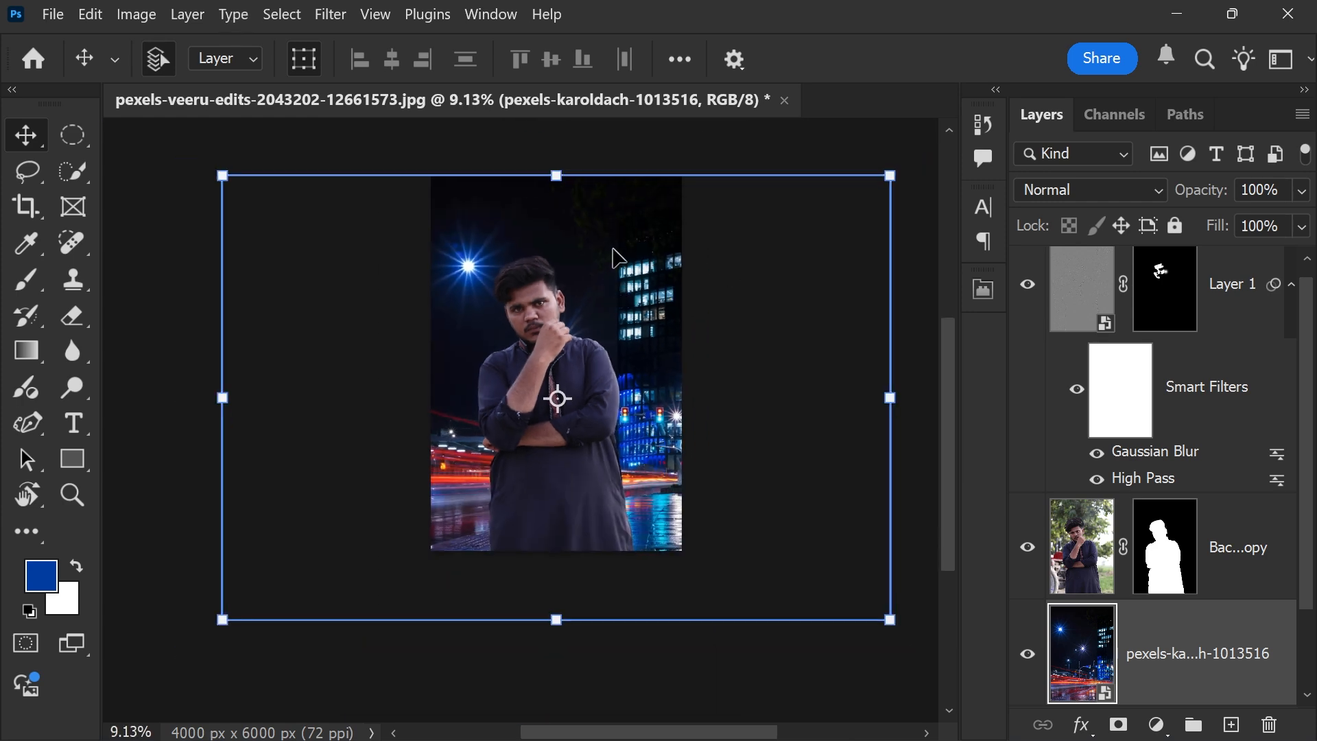
key("ctrl+t")
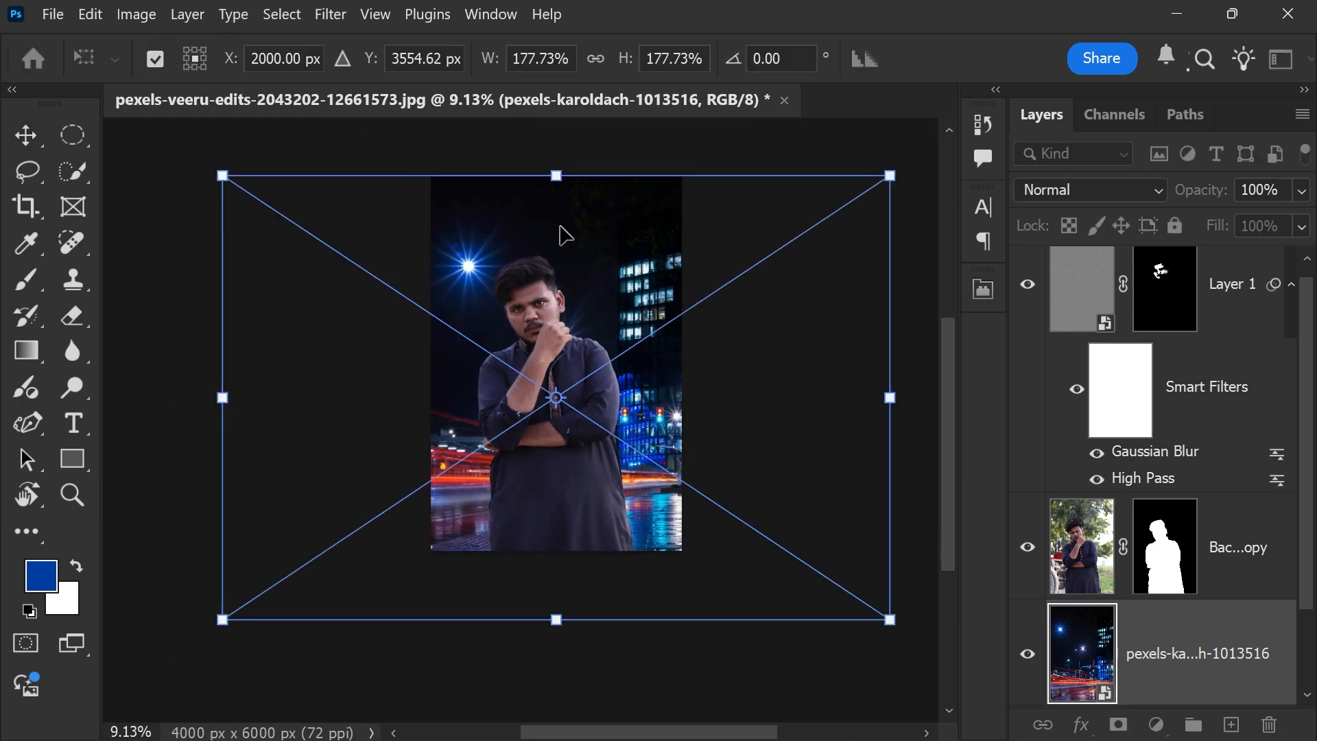
right_click(608, 221)
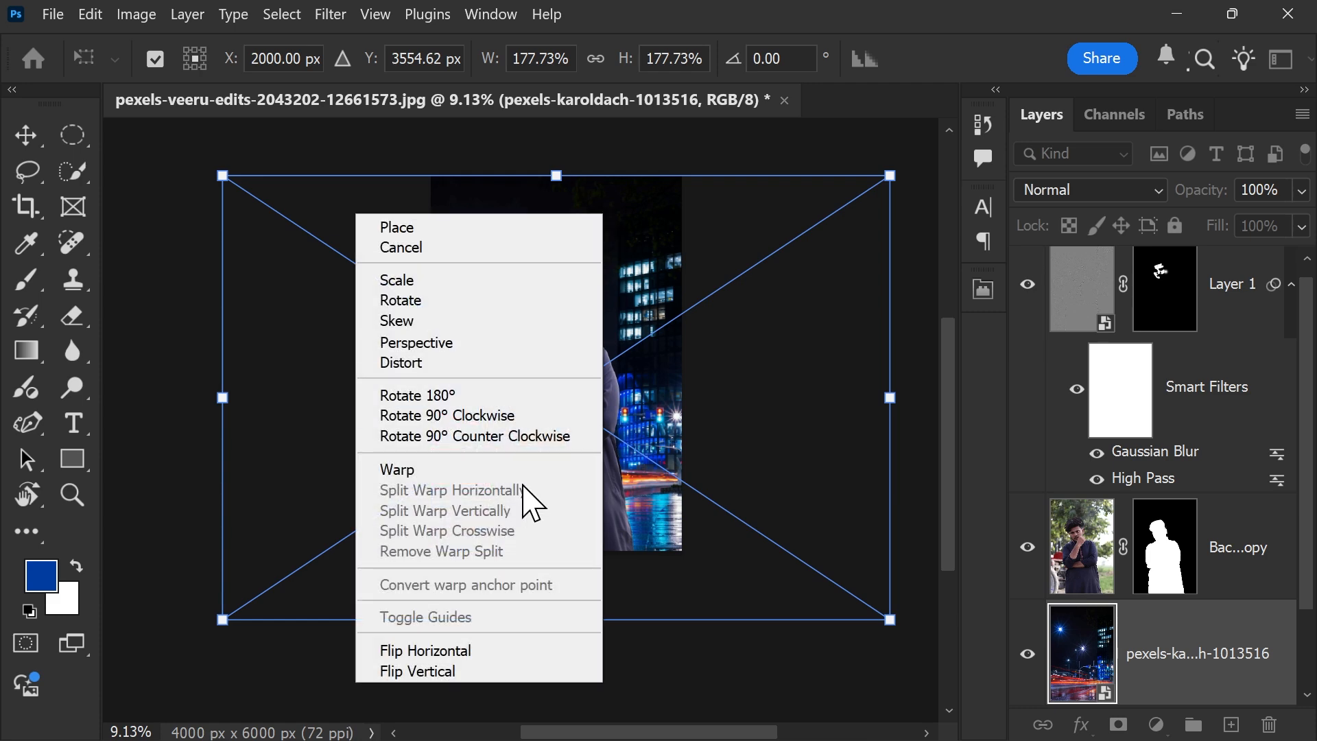
left_click(489, 650)
scroll(604, 357, "up", 3)
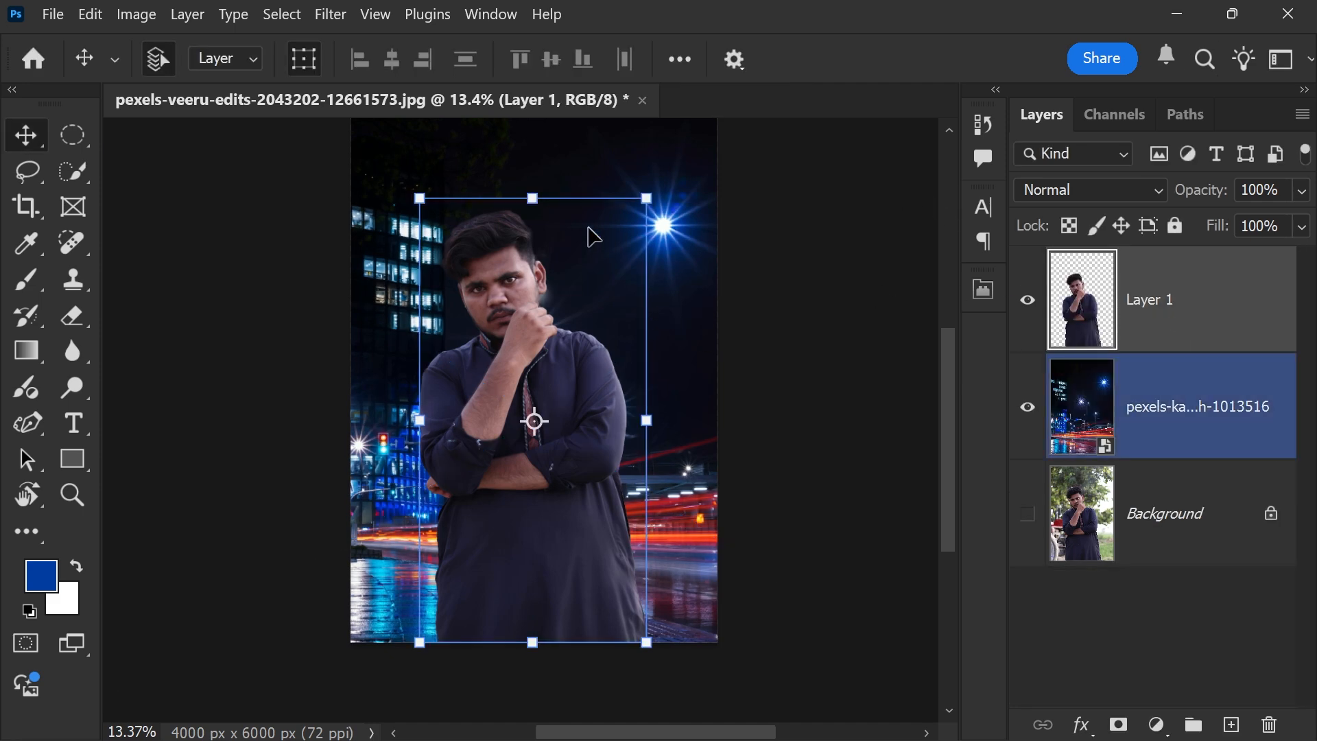
Step: Examine the colors of the man's face, arm and clothing up close, down to individual pixels
scroll(477, 357, "up", 5)
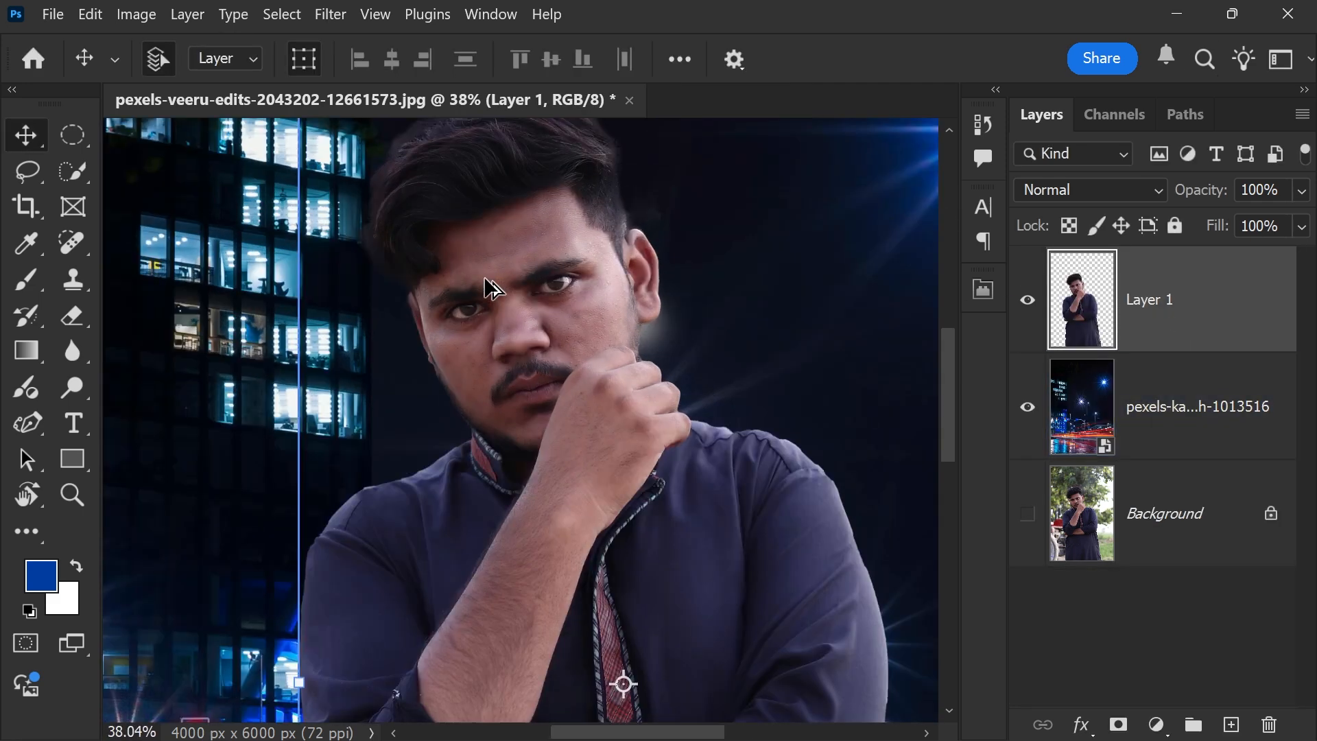
left_click_drag(508, 601, 508, 374)
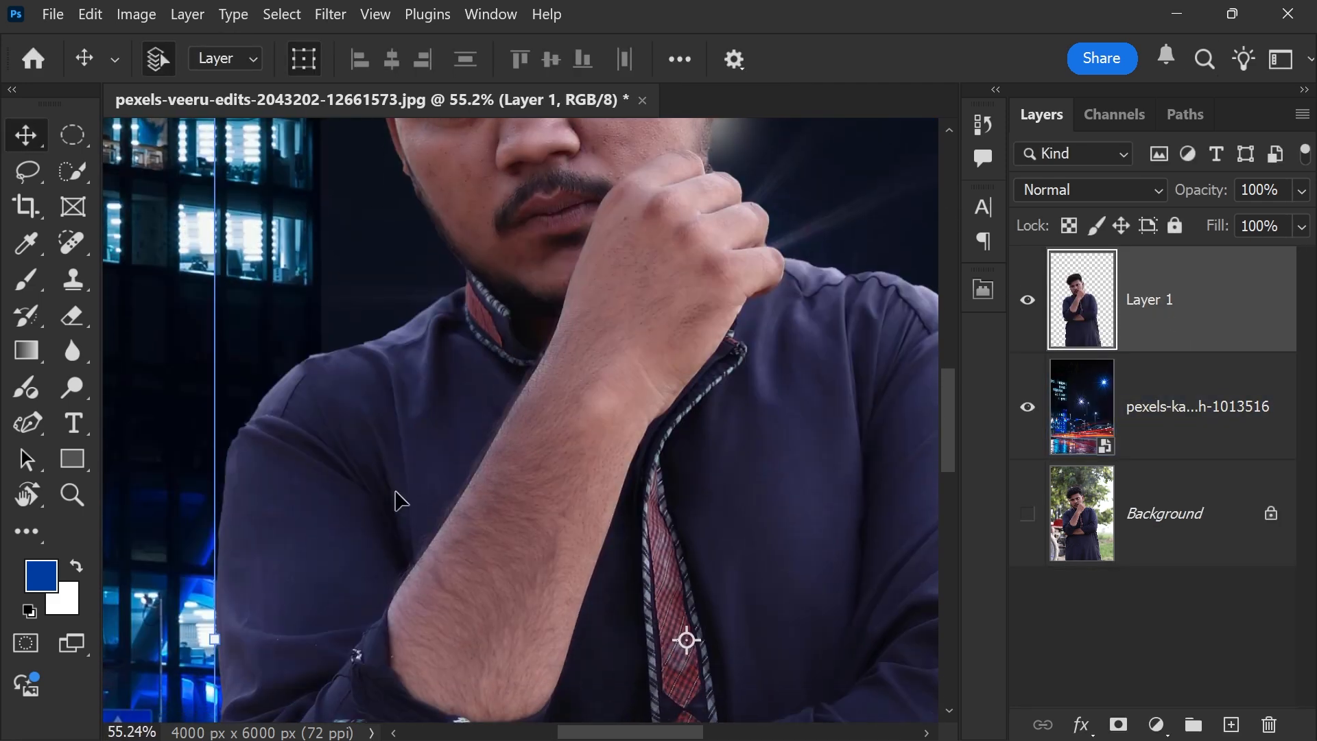
scroll(404, 466, "up", 10)
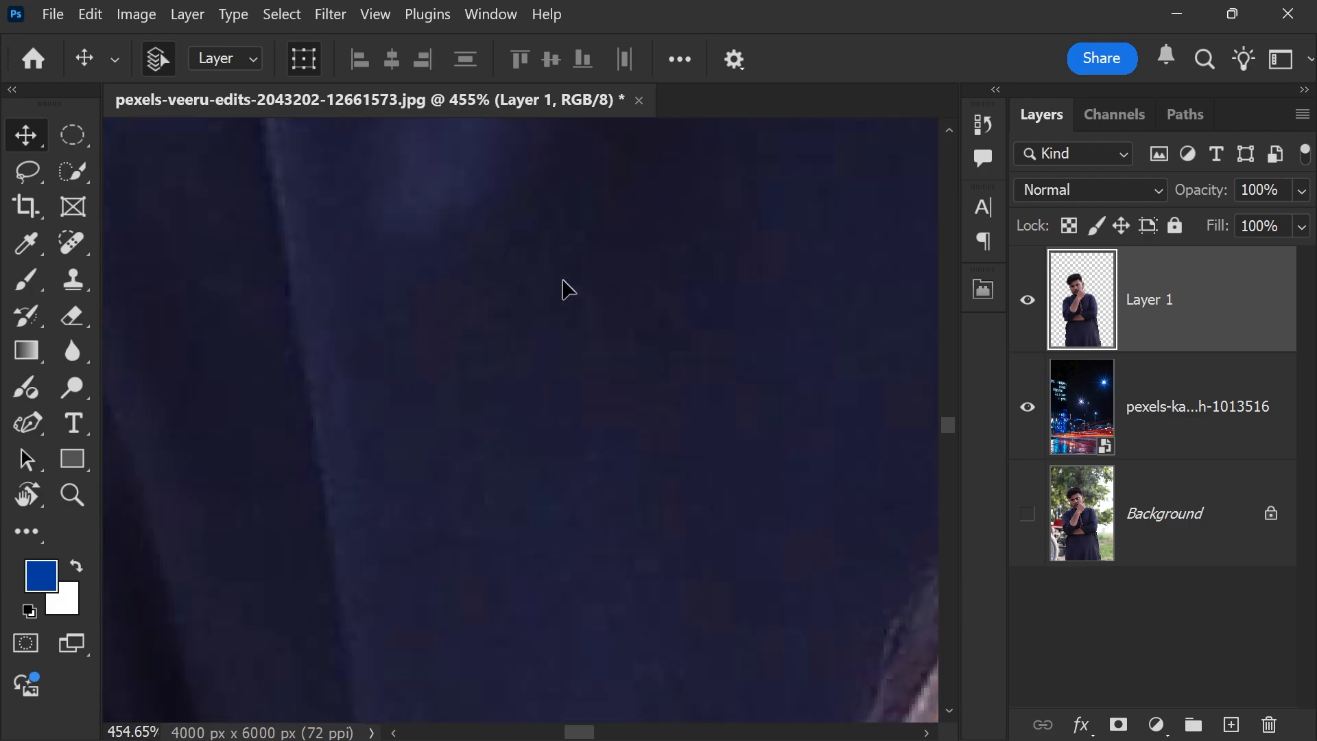
scroll(432, 351, "up", 8)
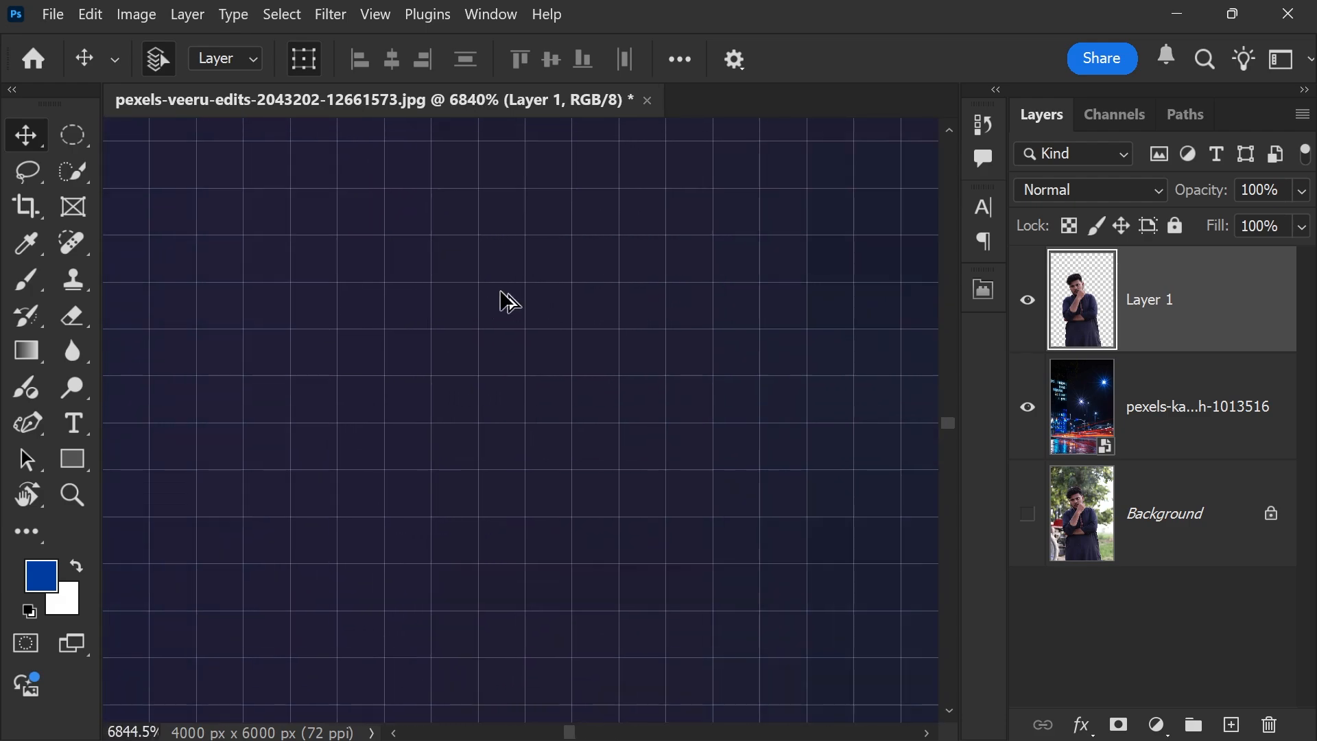
scroll(537, 373, "down", 15)
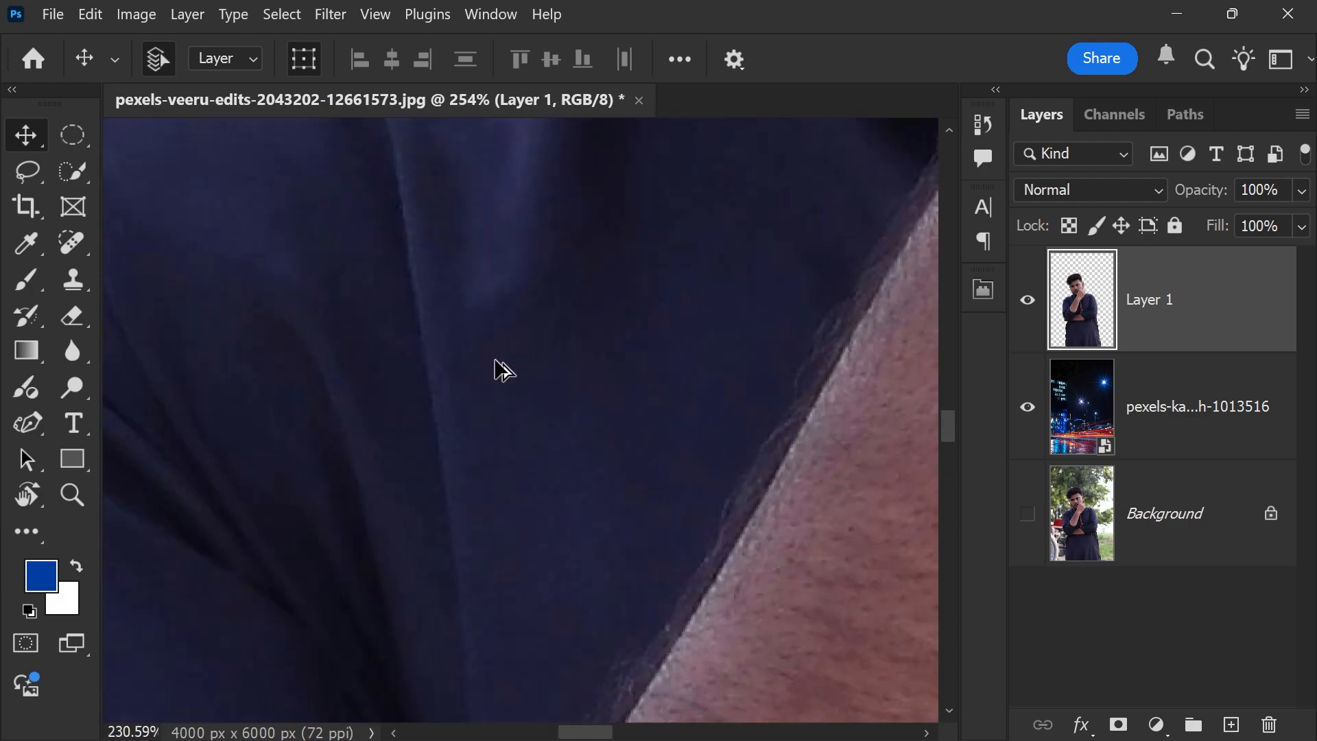
scroll(502, 370, "down", 6)
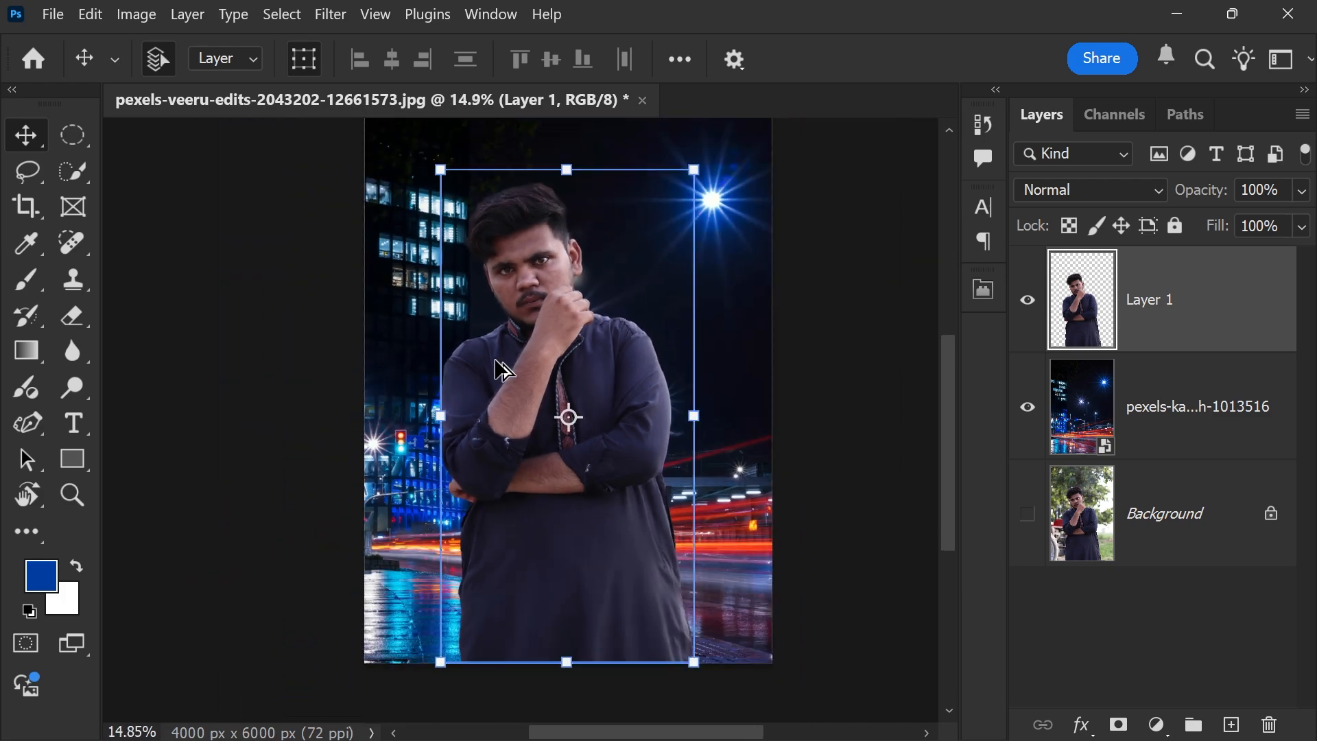
Step: Add a Levels adjustment layer above Layer 1 and open its Auto Color Correction Options with Find Dark & Light Colors
left_click(1152, 638)
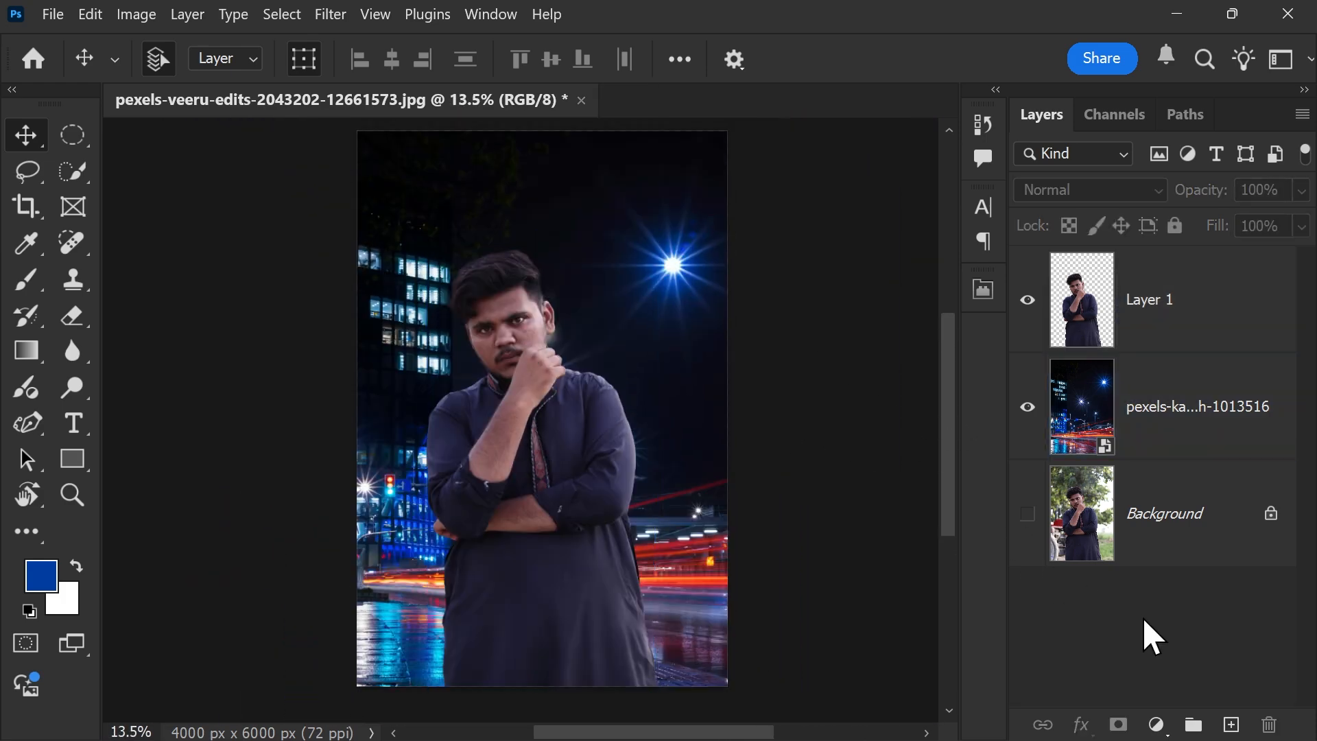
left_click(1166, 300)
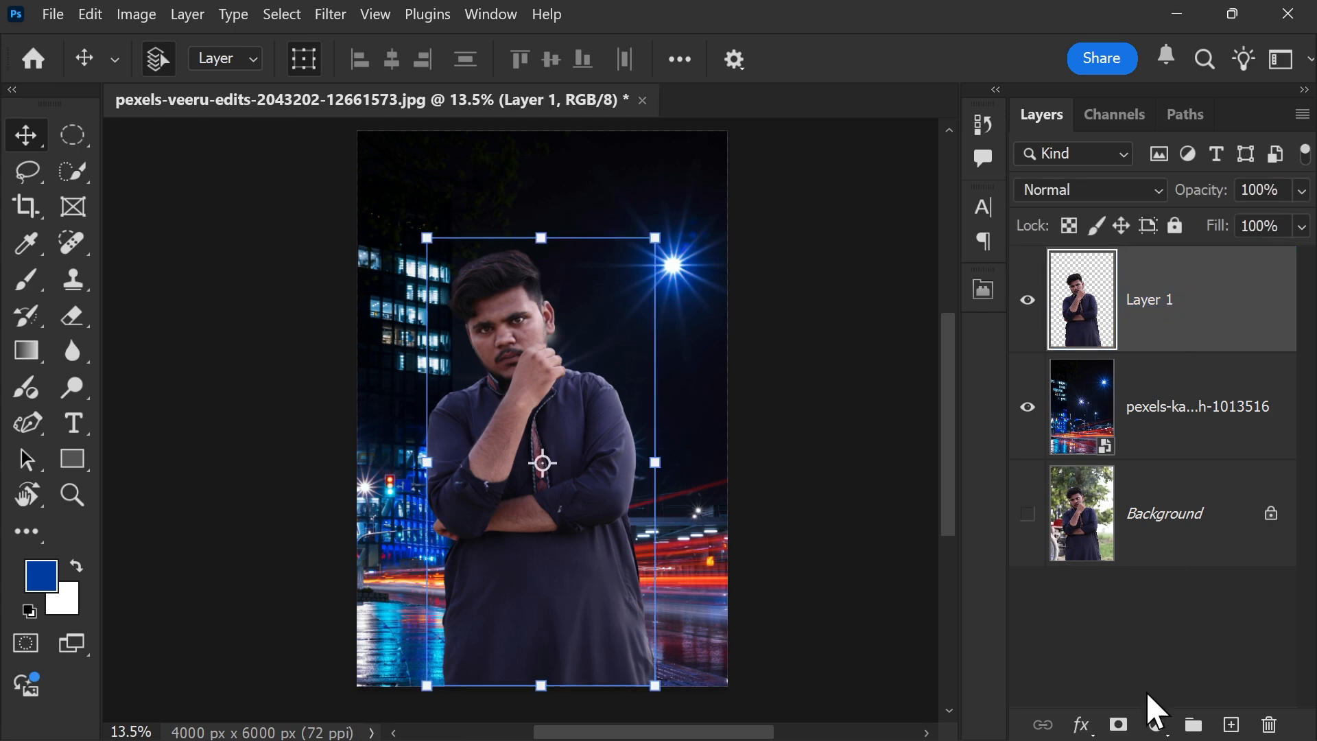
left_click(1157, 725)
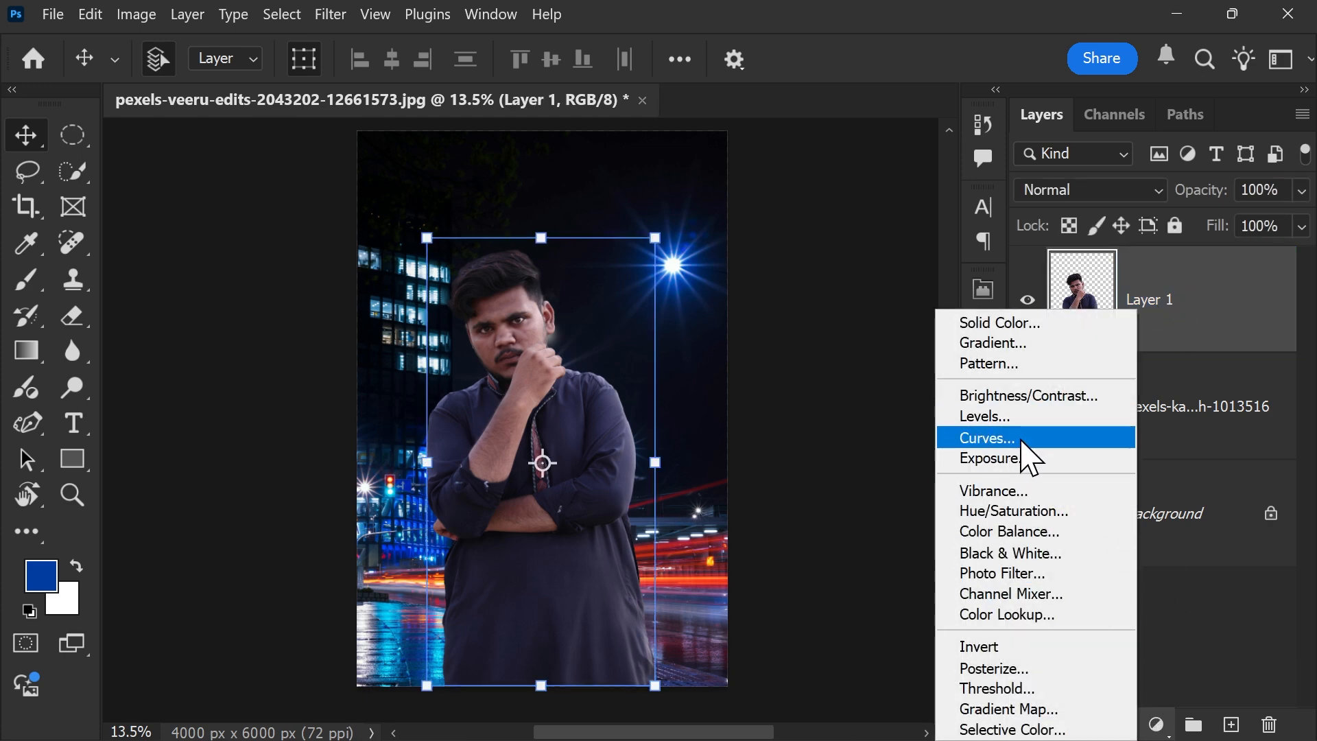
left_click(1026, 416)
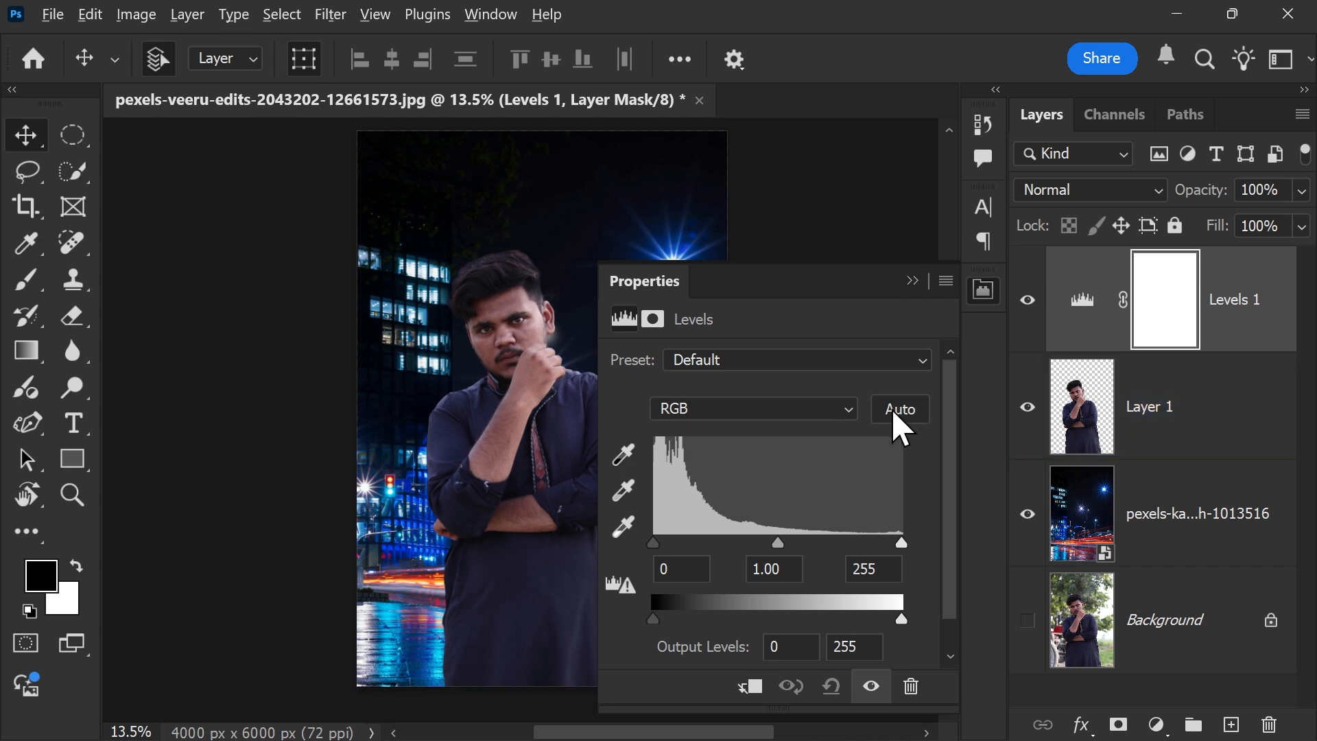
left_click(903, 414, "alt")
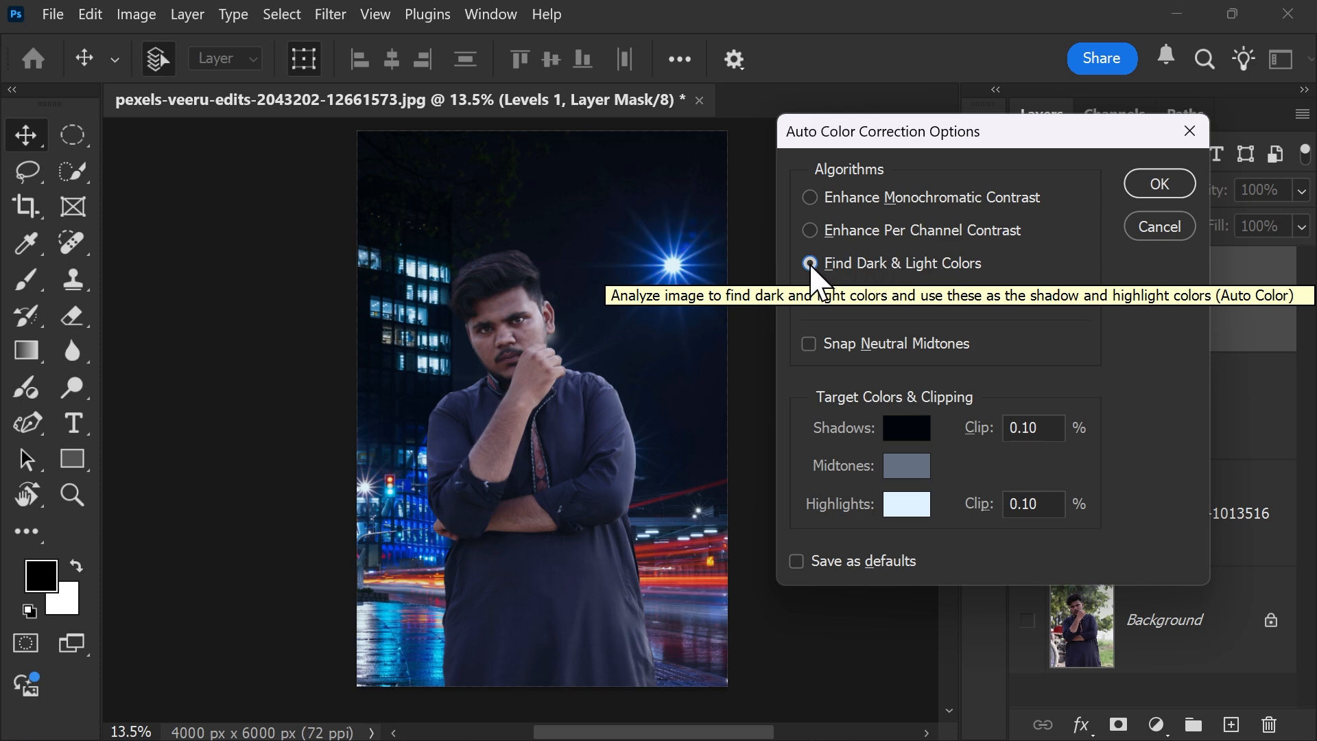
Step: Set the target shadow color to dark blue 000b1a
left_click(906, 428)
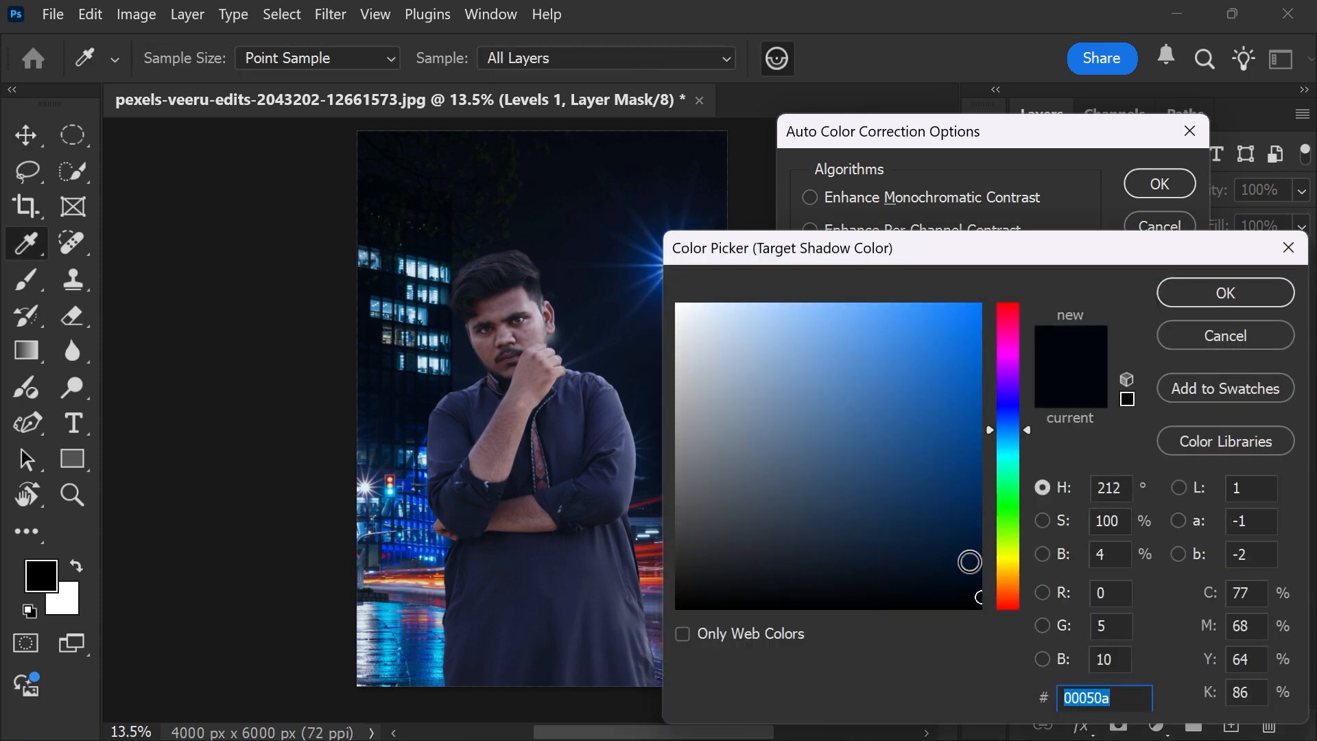
mouse_move(1009, 421)
left_mouse_down()
mouse_move(1014, 392)
mouse_move(1014, 426)
left_mouse_up()
left_click(980, 559)
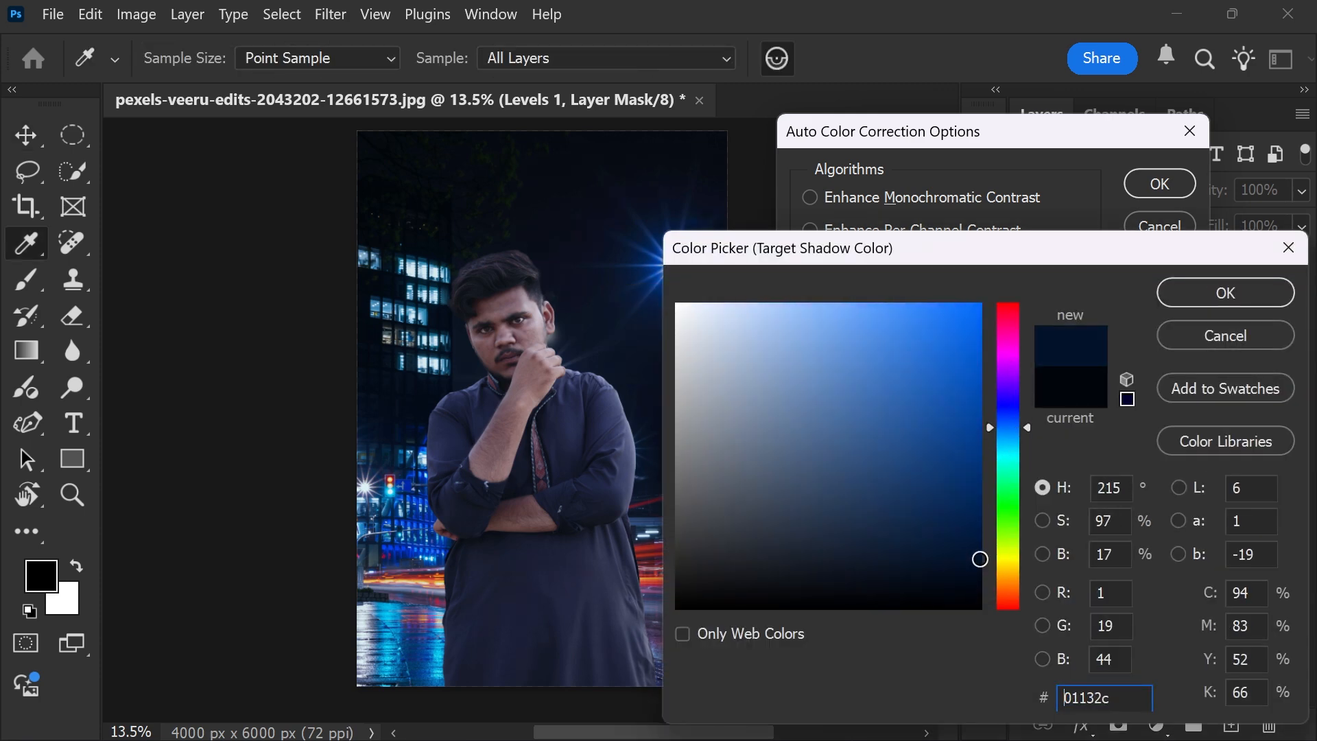
left_click_drag(979, 559, 979, 578)
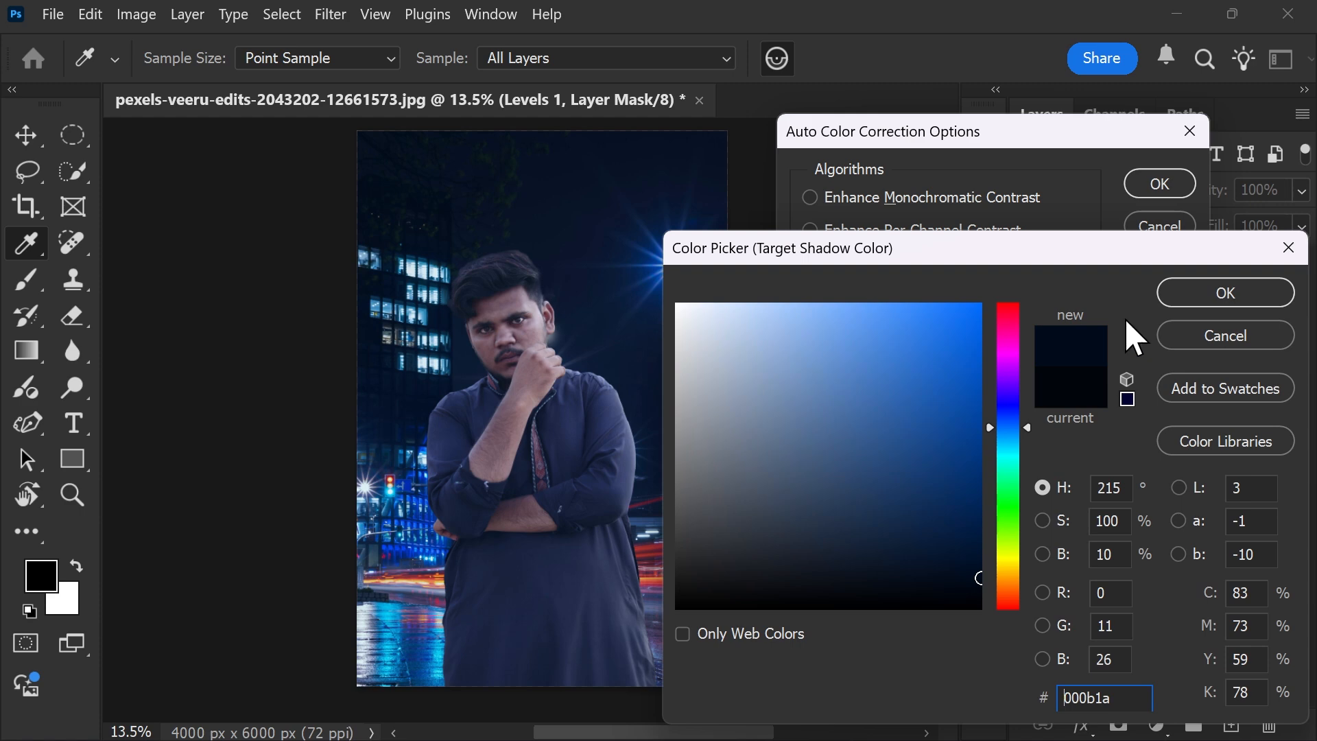
left_click(1201, 295)
Step: Adjust the target midtone color to a muted gray-blue
left_click(906, 474)
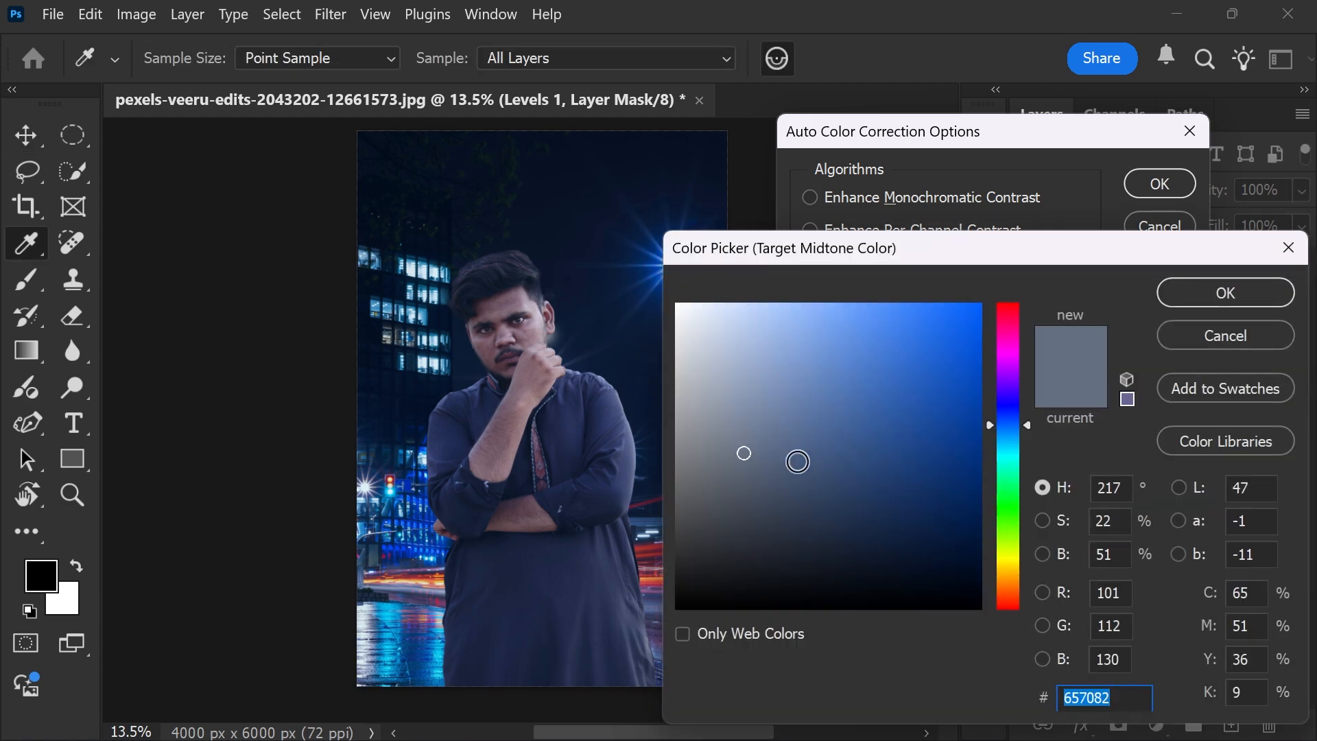
left_click_drag(713, 423, 728, 437)
left_click(1238, 293)
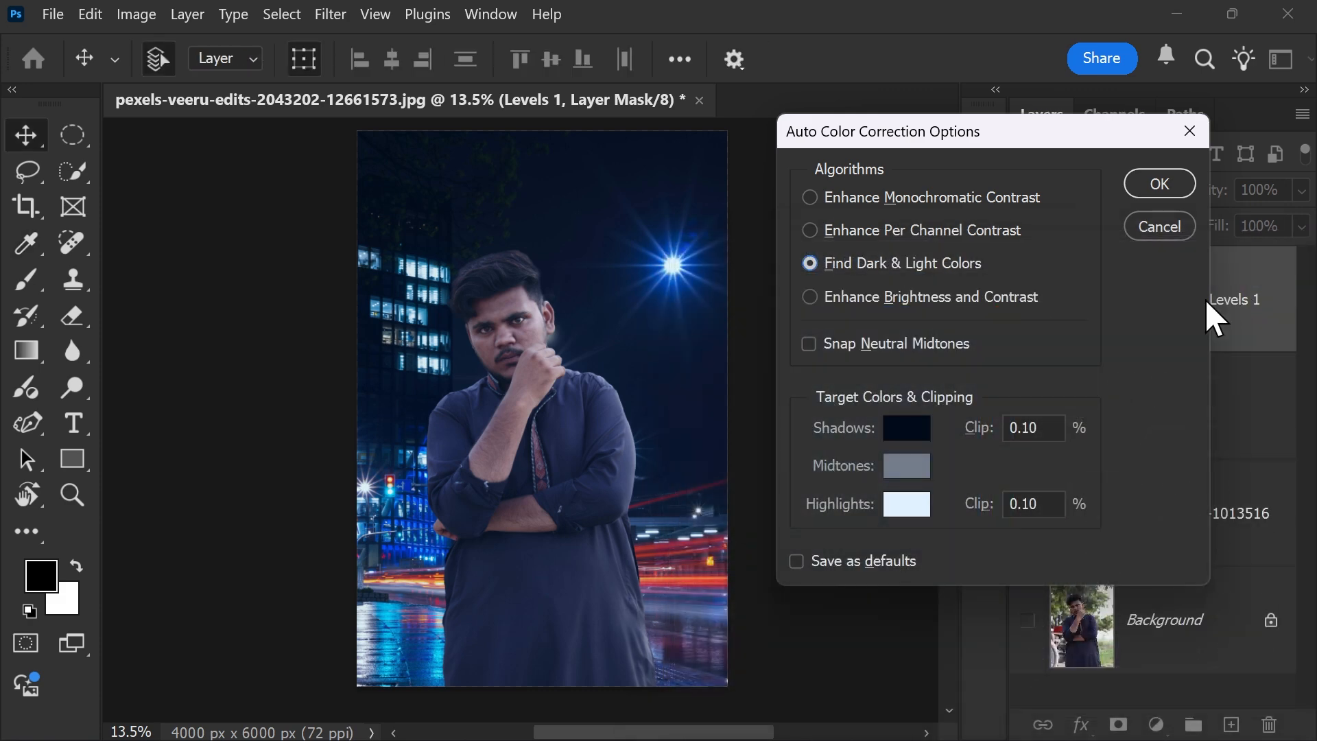
Step: Set the target highlight color to ebf5ff and accept the auto color correction without saving the colors as defaults
left_click(910, 507)
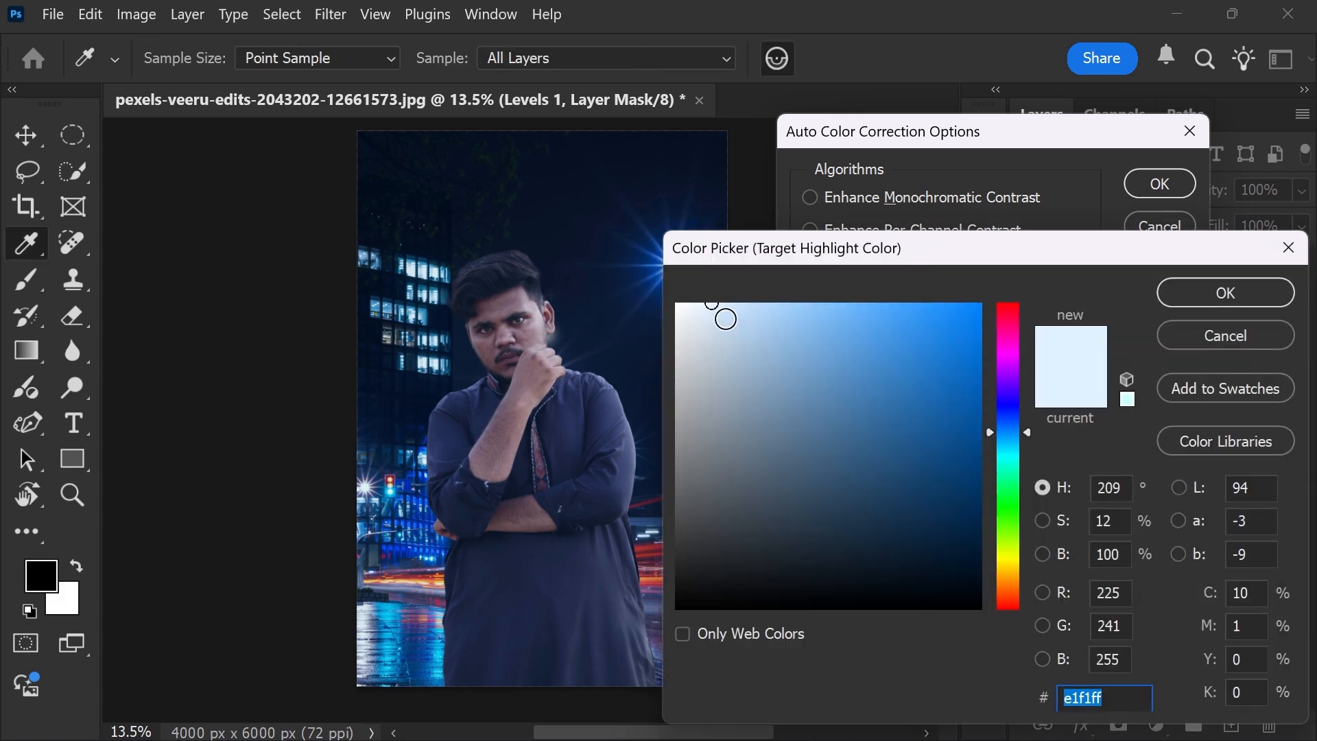
left_click_drag(719, 313, 698, 301)
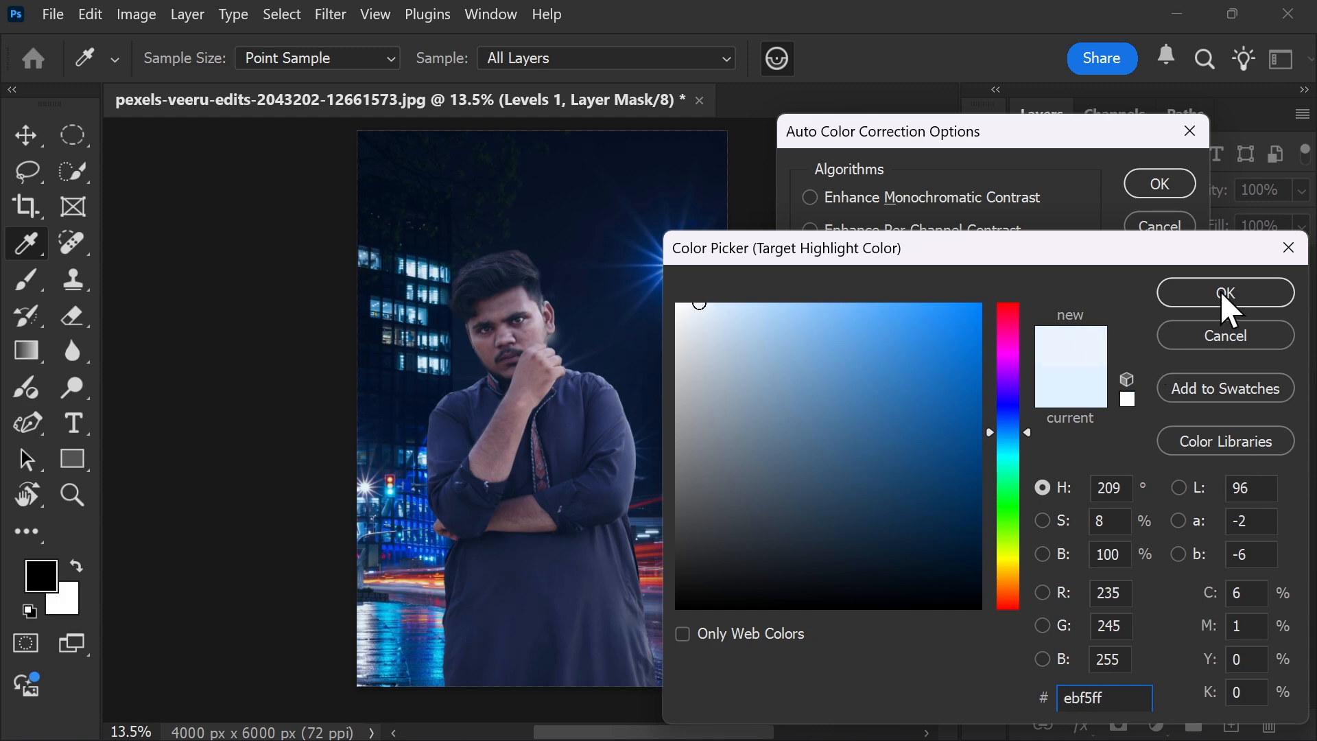
left_click(1190, 292)
left_click_drag(1032, 137, 979, 167)
left_click(1106, 212)
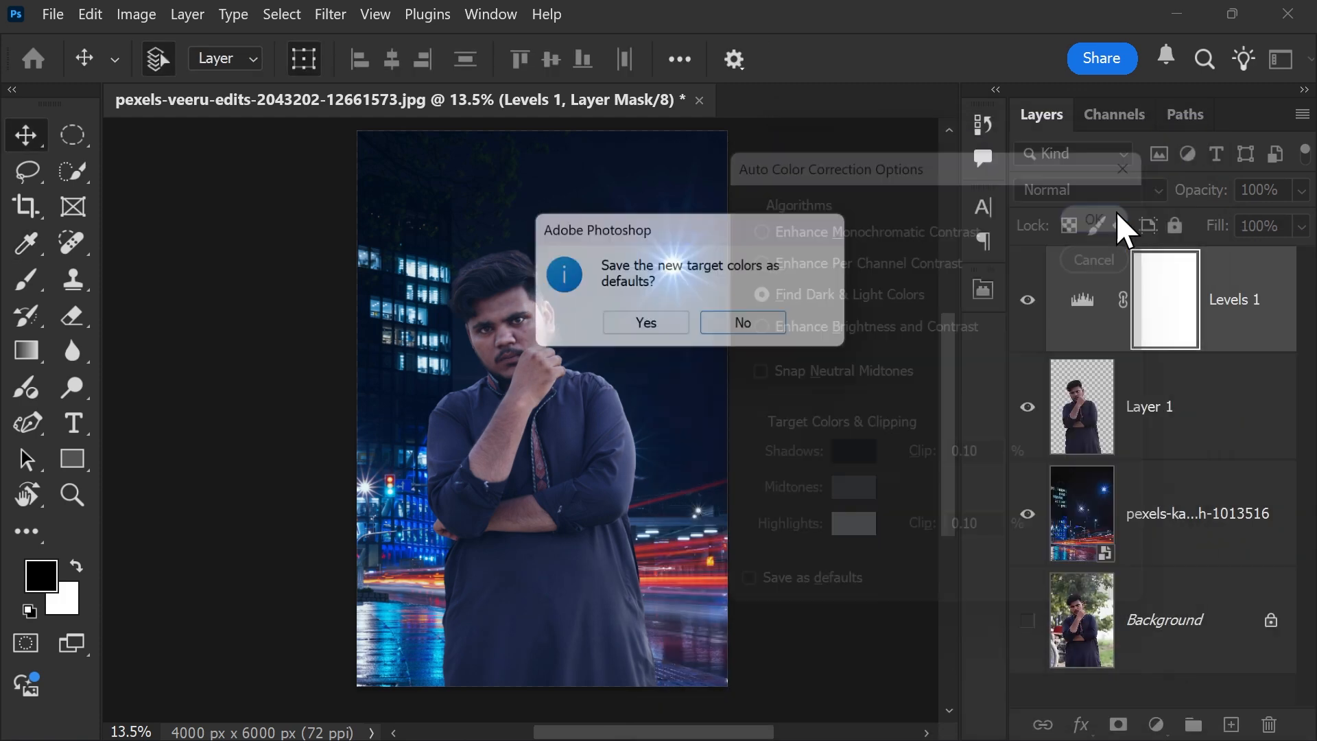
left_click(755, 328)
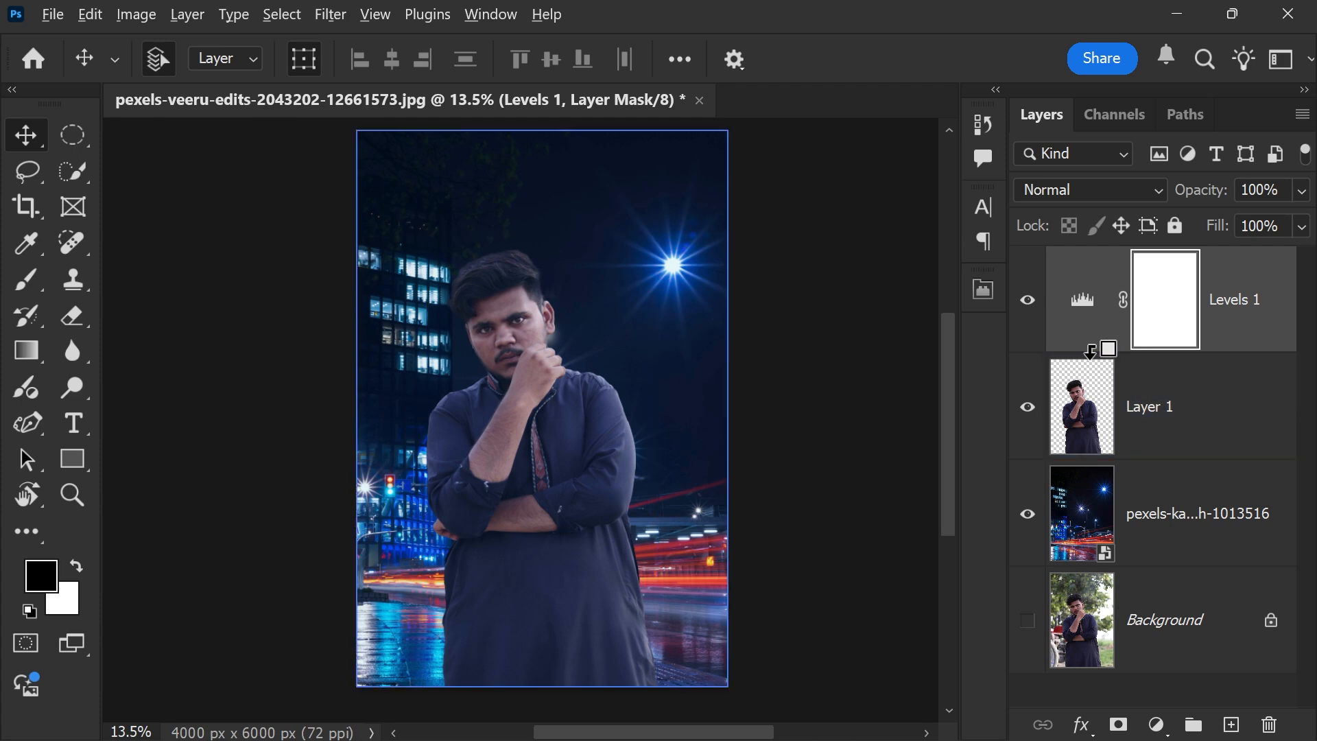
Step: Clip the Levels 1 adjustment to Layer 1 and compare the man with the adjustment hidden and shown
left_click(1091, 348, "alt")
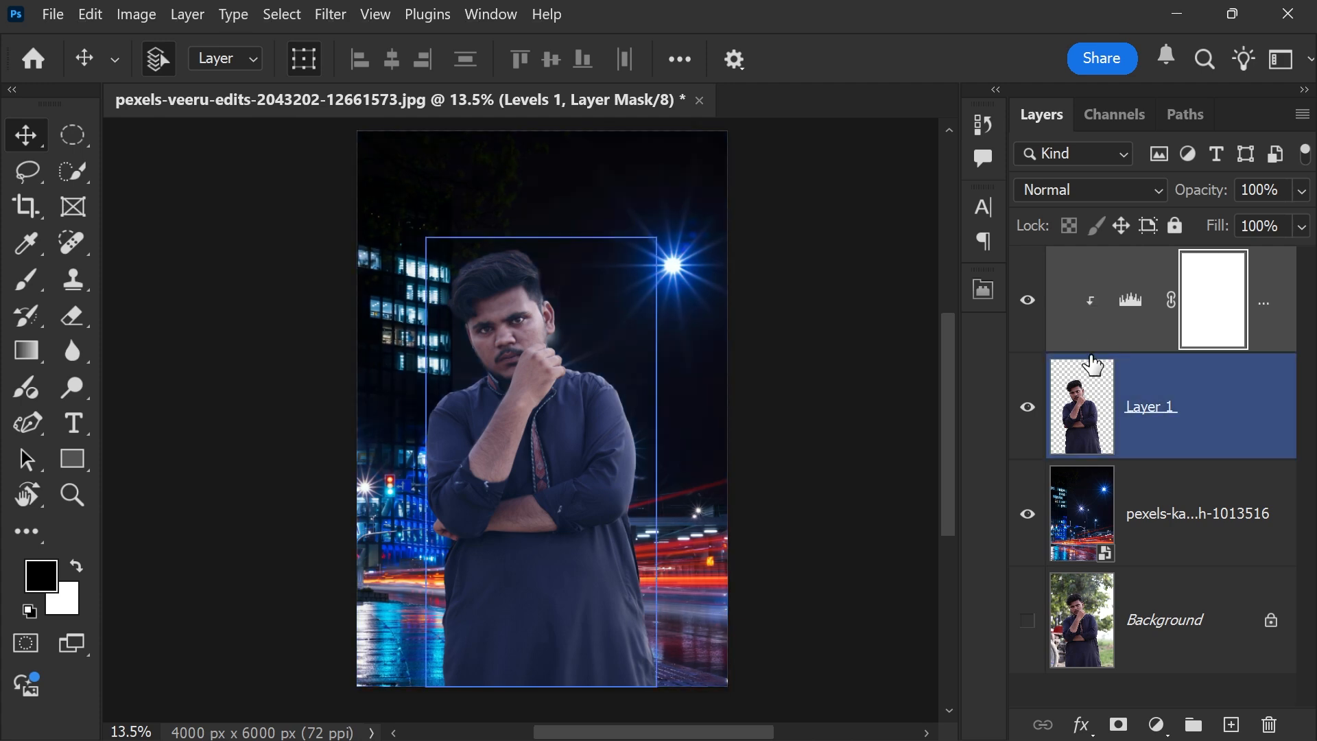
left_click(1027, 302)
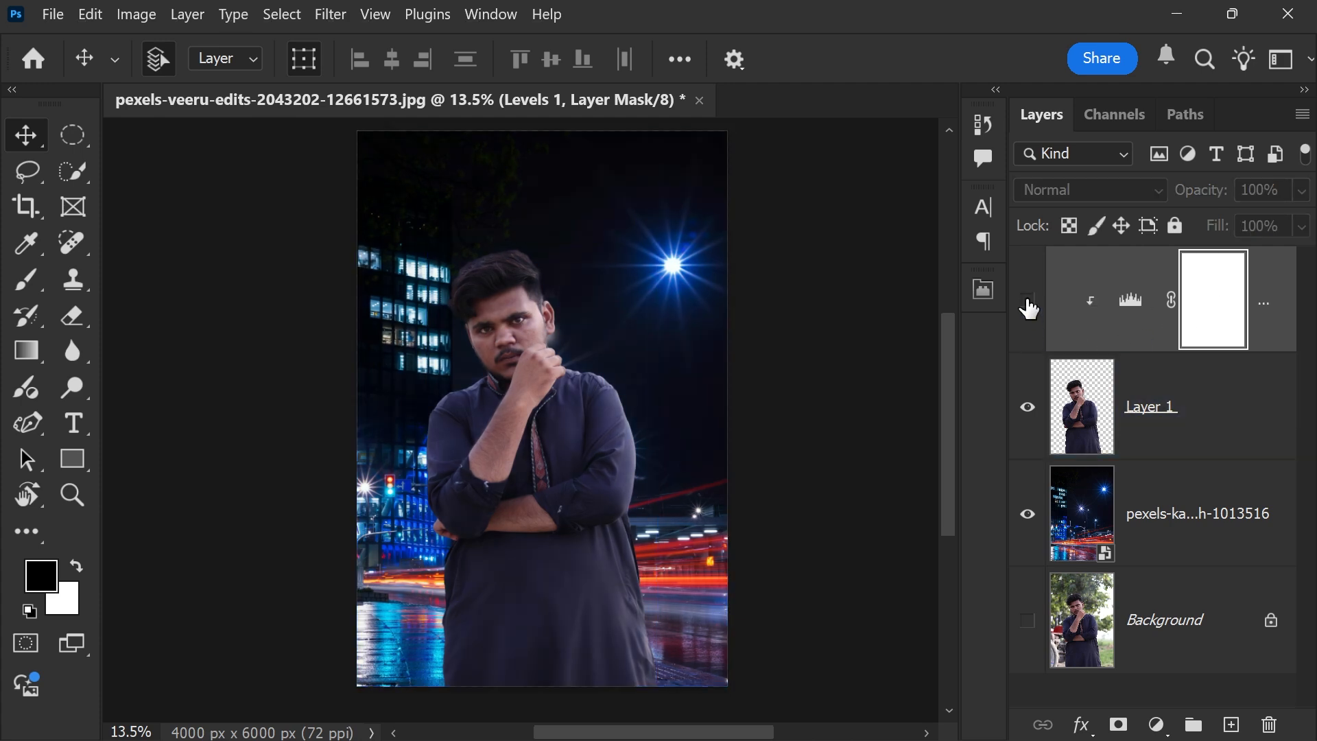
left_click(1027, 301)
left_click(1029, 300)
left_click(1029, 302)
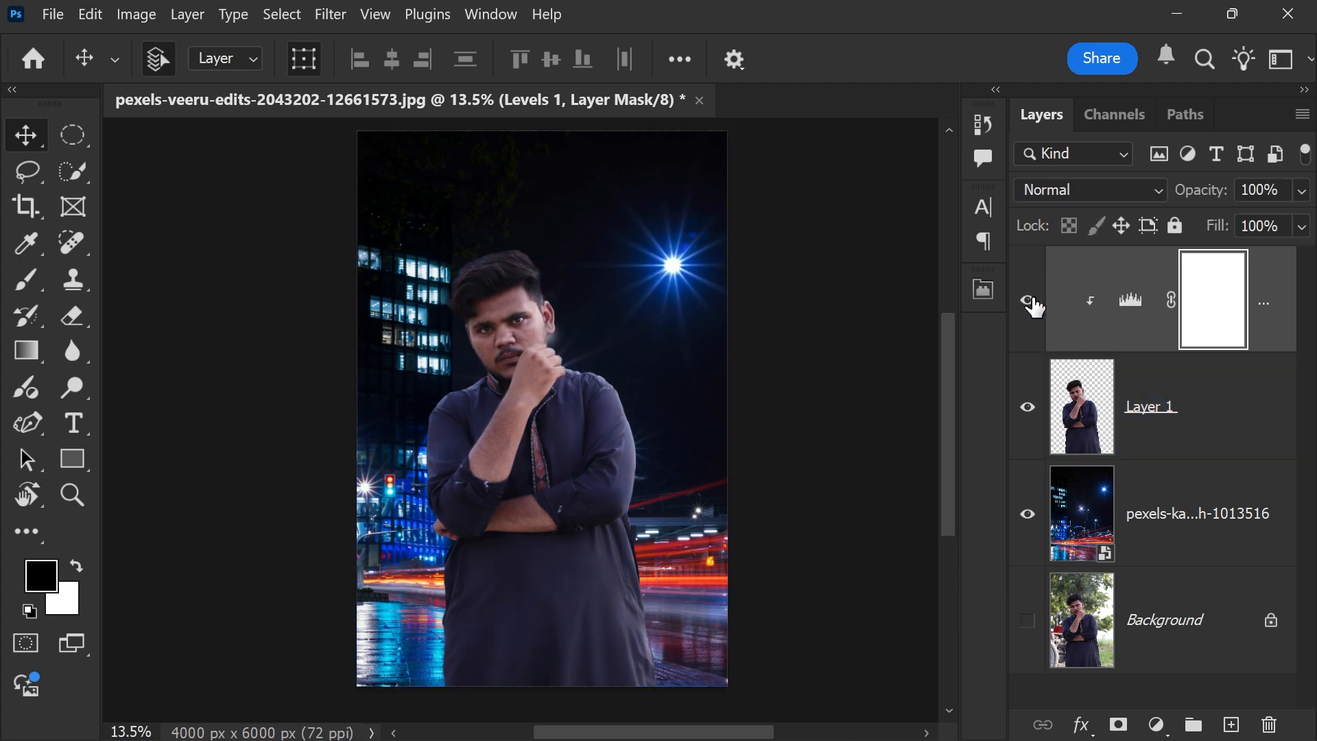
left_click(1023, 303)
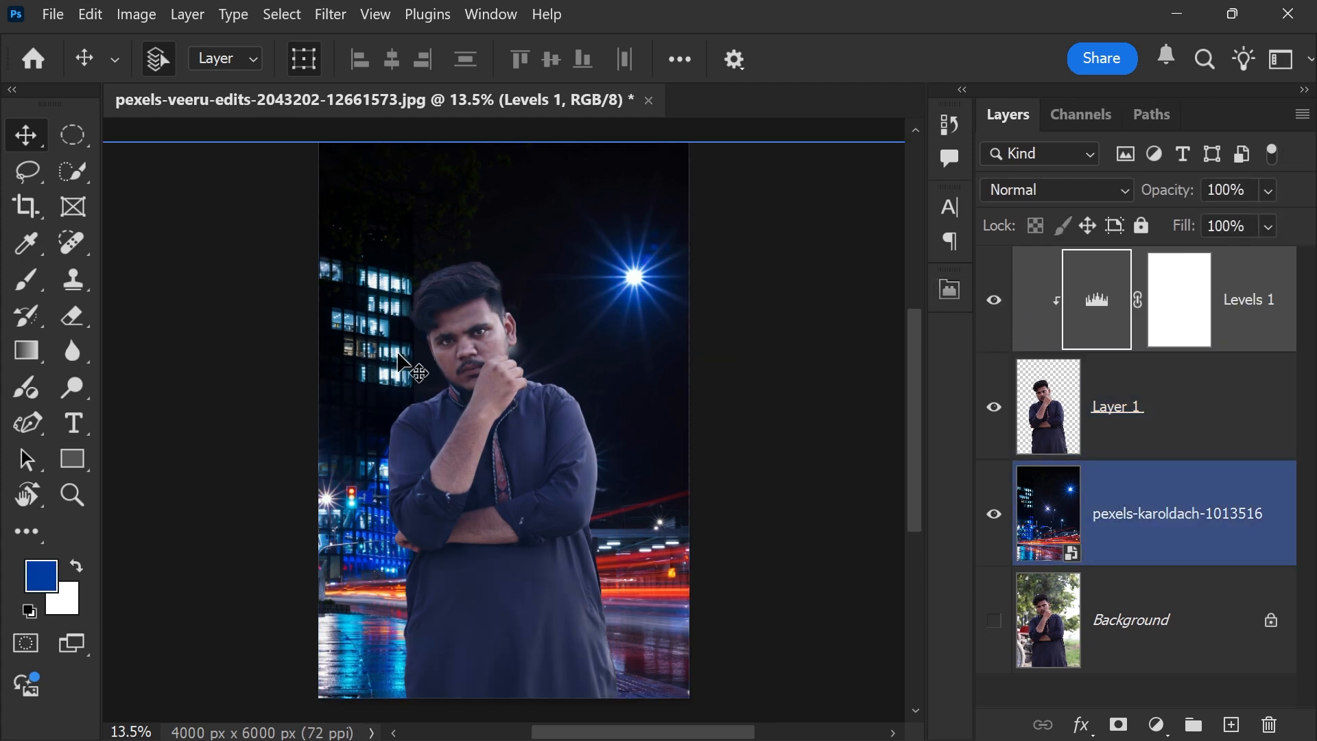
Step: Examine the man's face, arms and clothing shadows up close and compare them with the dark areas of the background
left_click(422, 374)
scroll(458, 363, "up", 1)
scroll(452, 357, "up", 6)
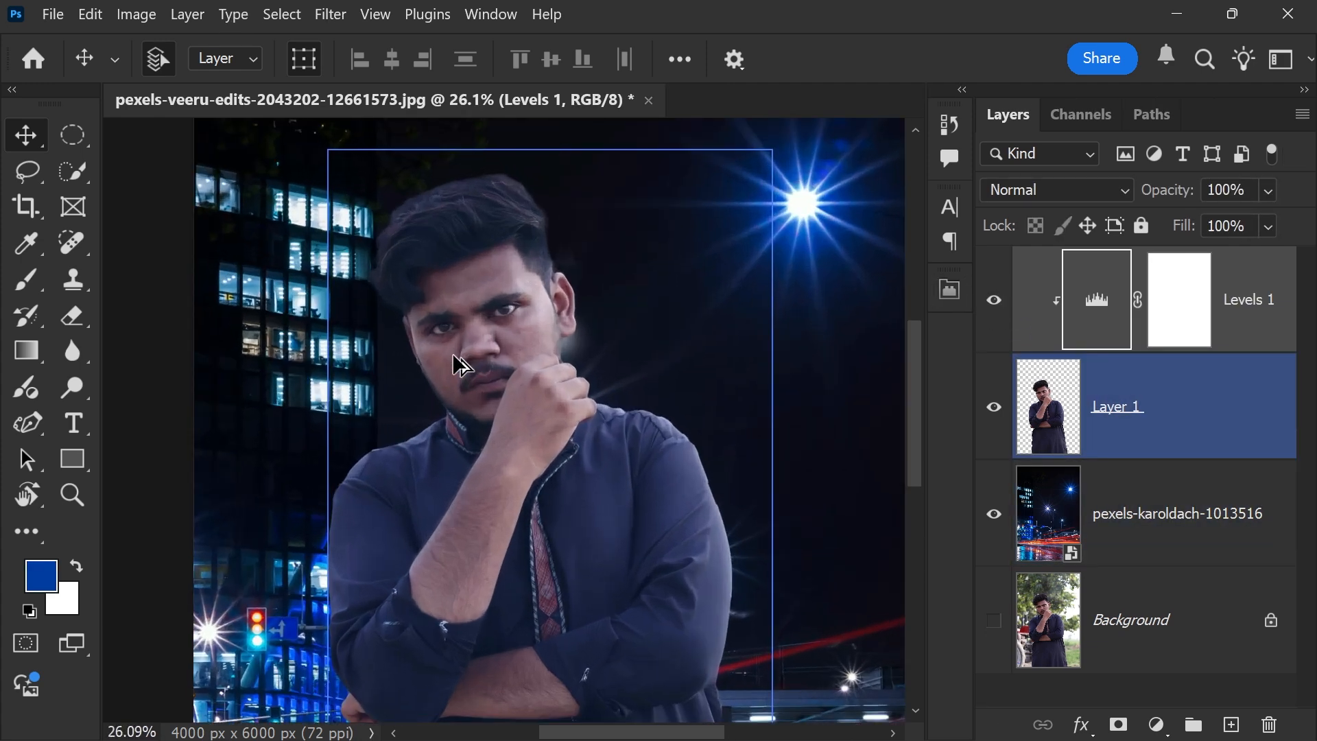
scroll(456, 358, "down", 7)
left_click(474, 528)
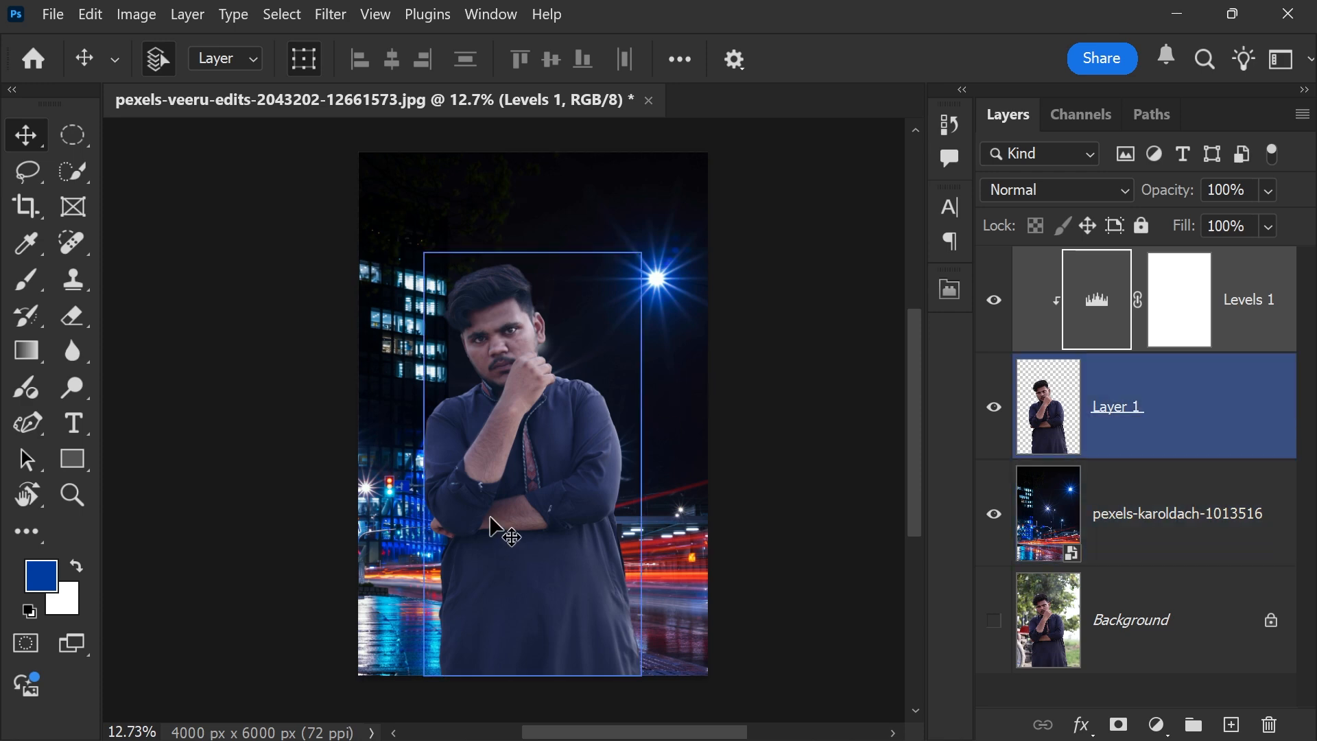
scroll(506, 553, "up", 4)
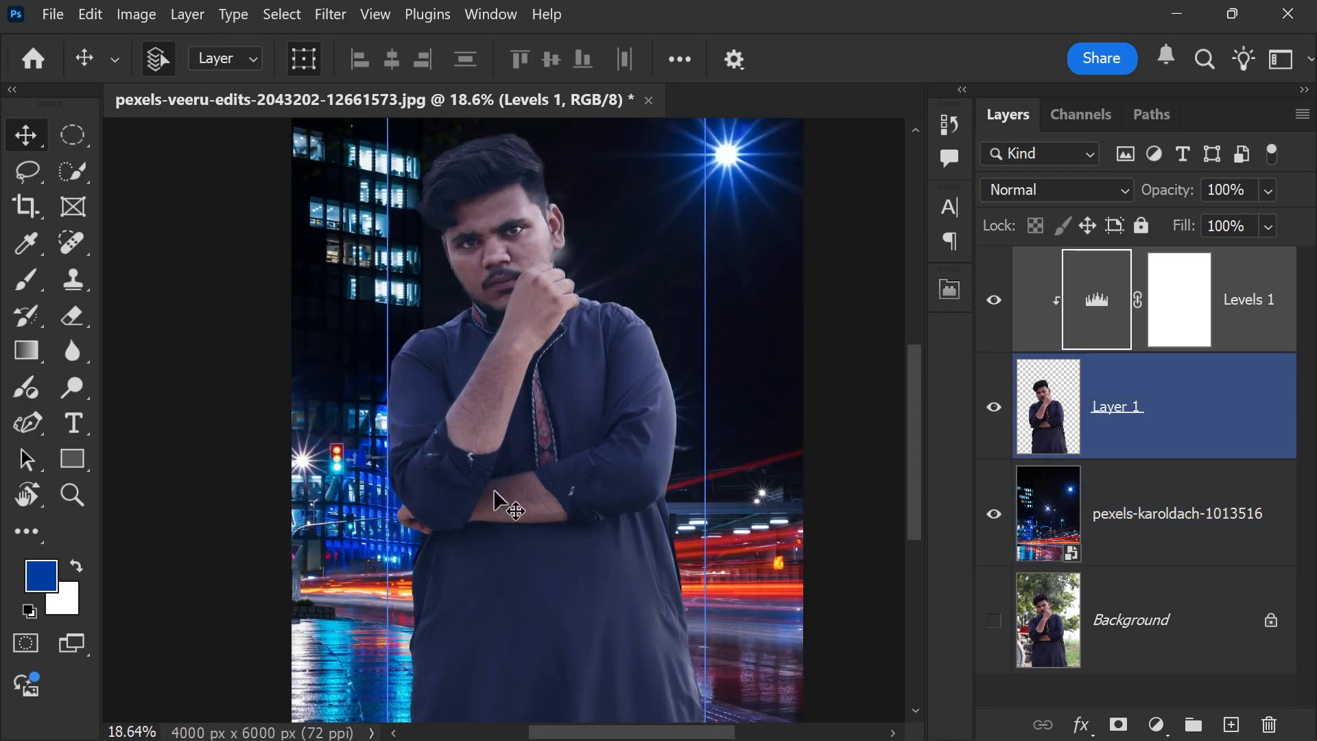
left_click(388, 513)
scroll(425, 165, "up", 18)
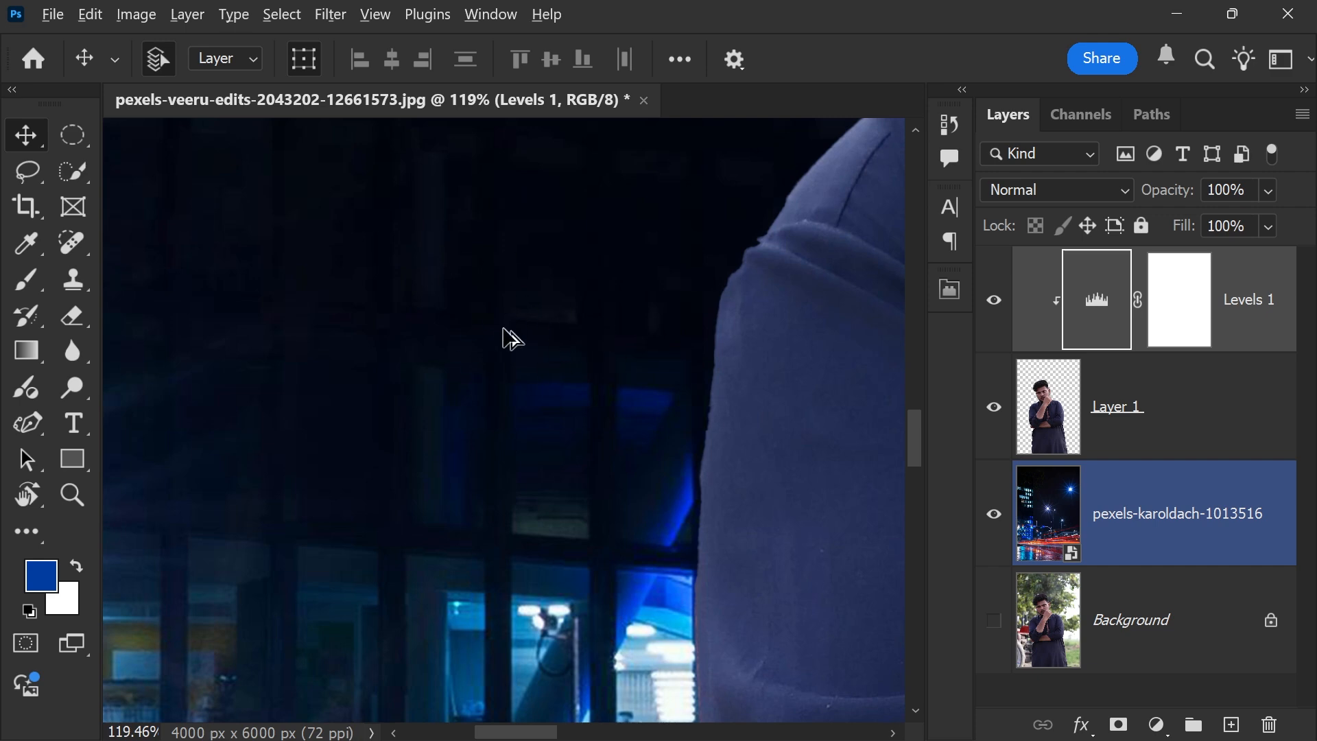
scroll(420, 338, "down", 15)
scroll(445, 422, "up", 5)
scroll(434, 385, "down", 7)
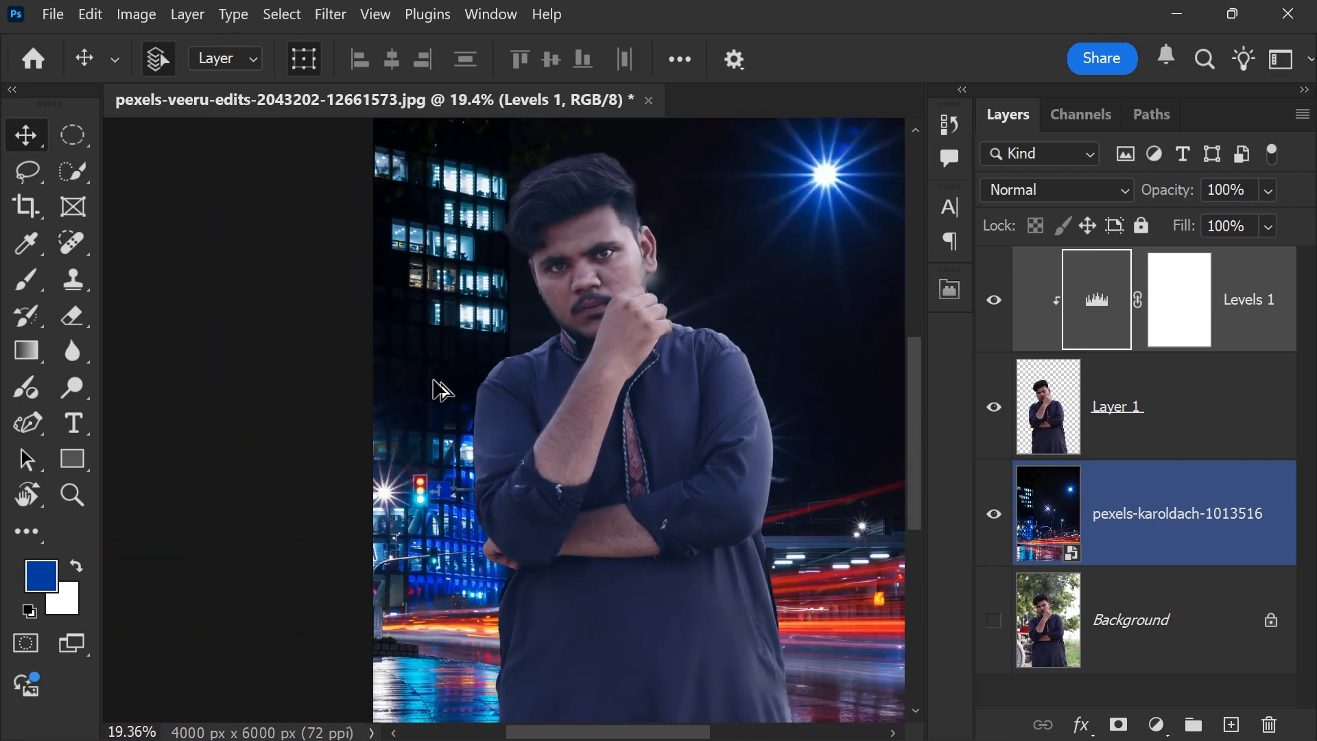
left_click(697, 588)
scroll(697, 587, "up", 9)
scroll(761, 491, "up", 8)
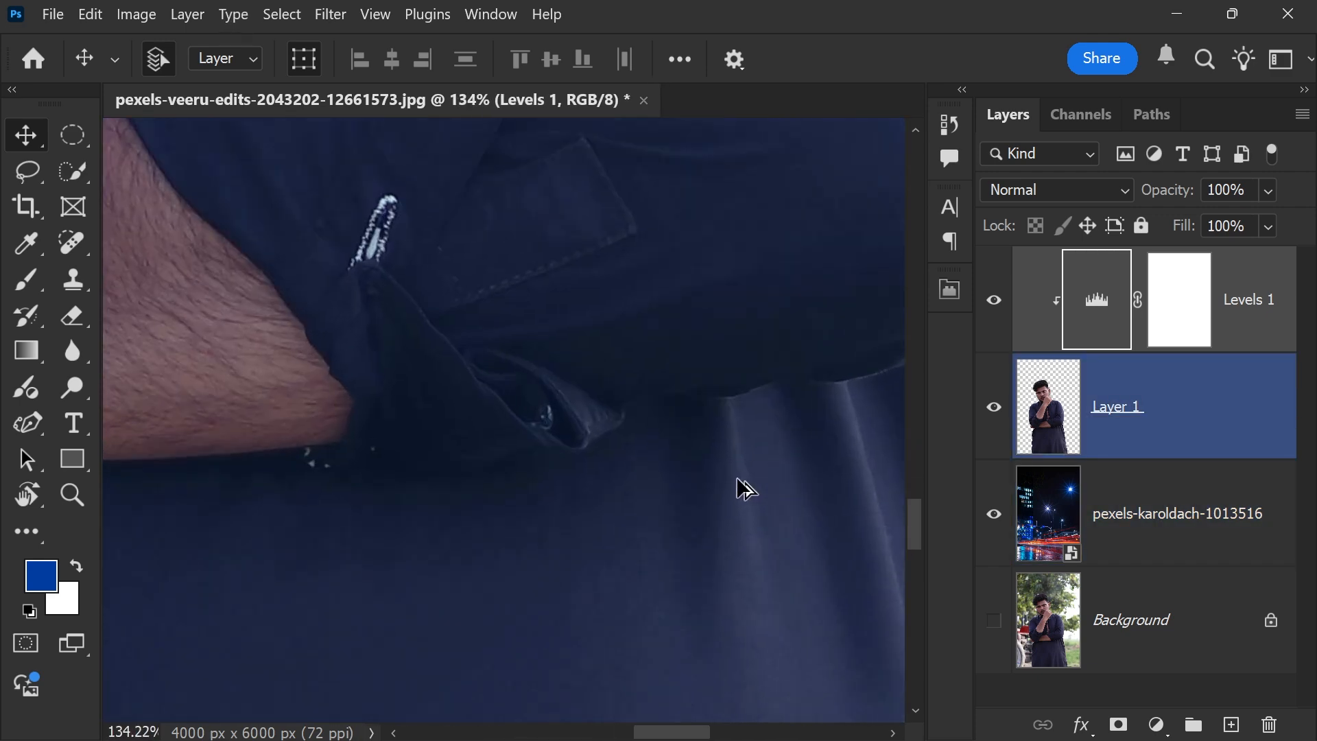
scroll(711, 461, "up", 10)
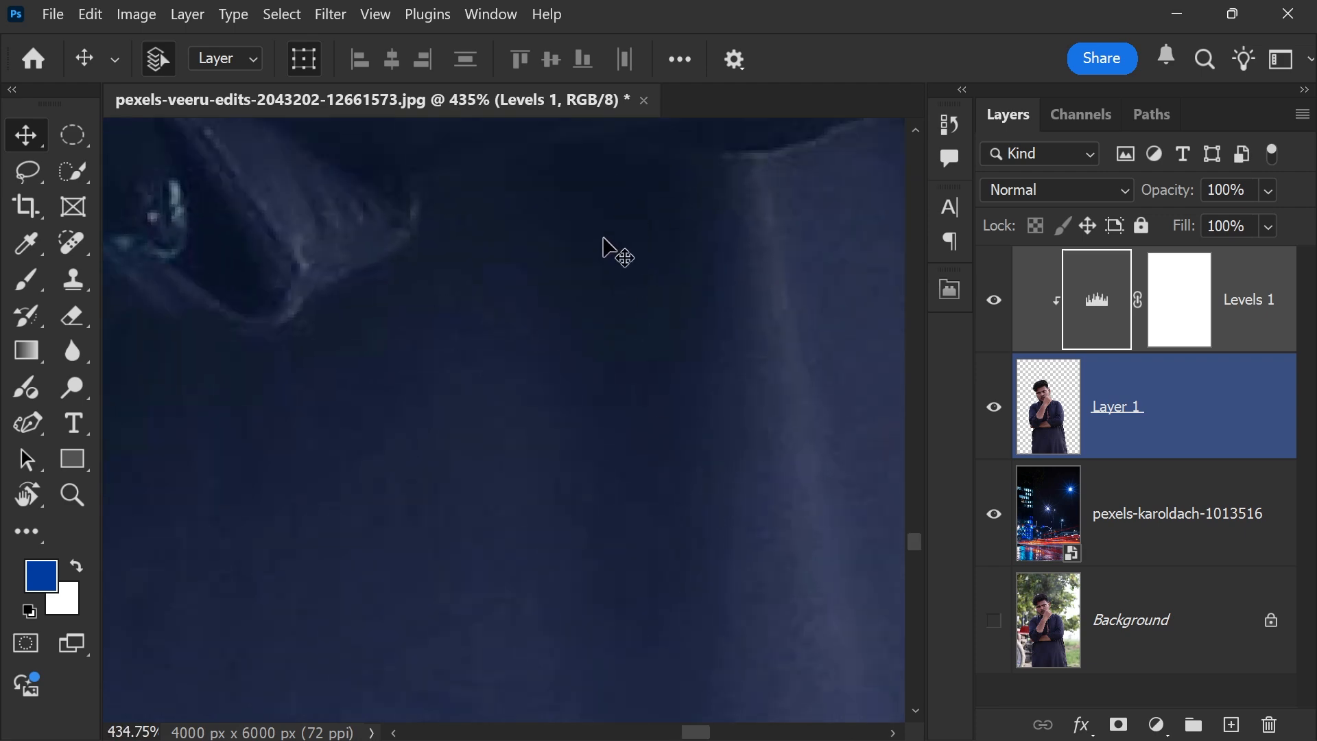
scroll(650, 373, "down", 12)
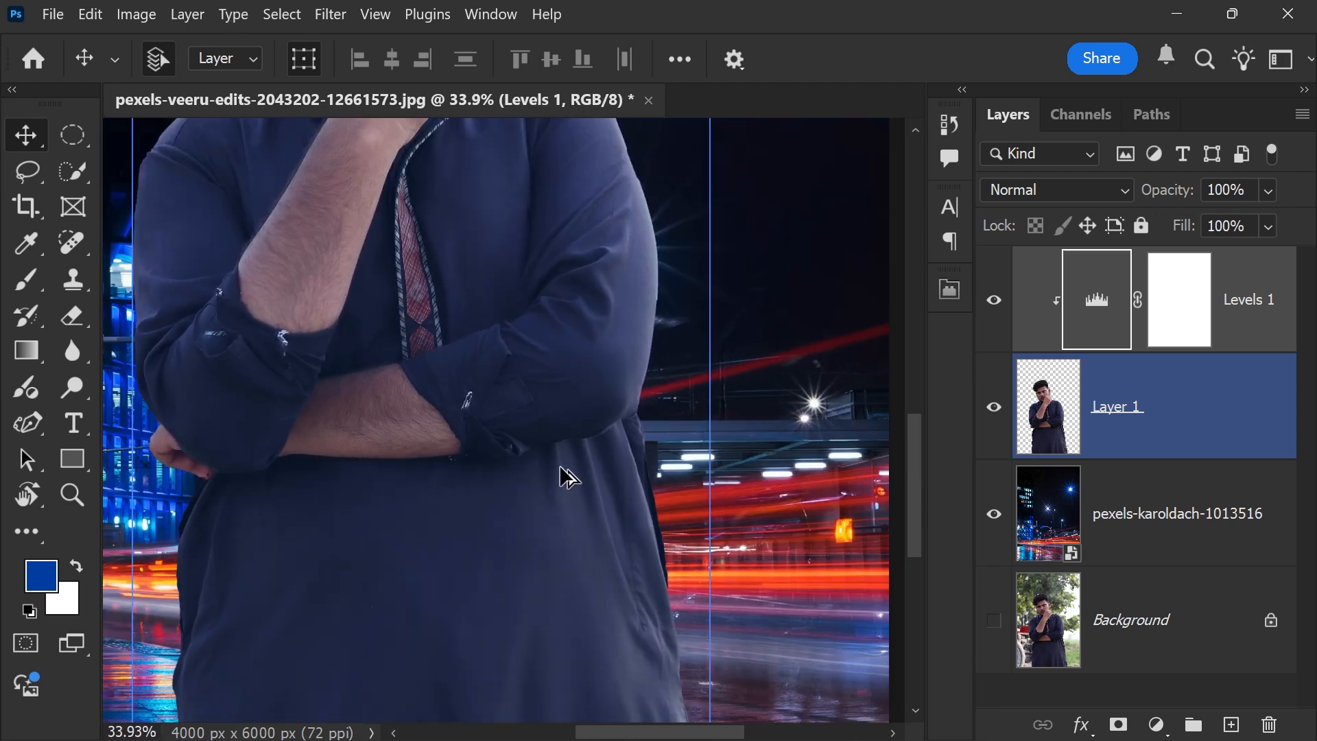
scroll(569, 477, "down", 4)
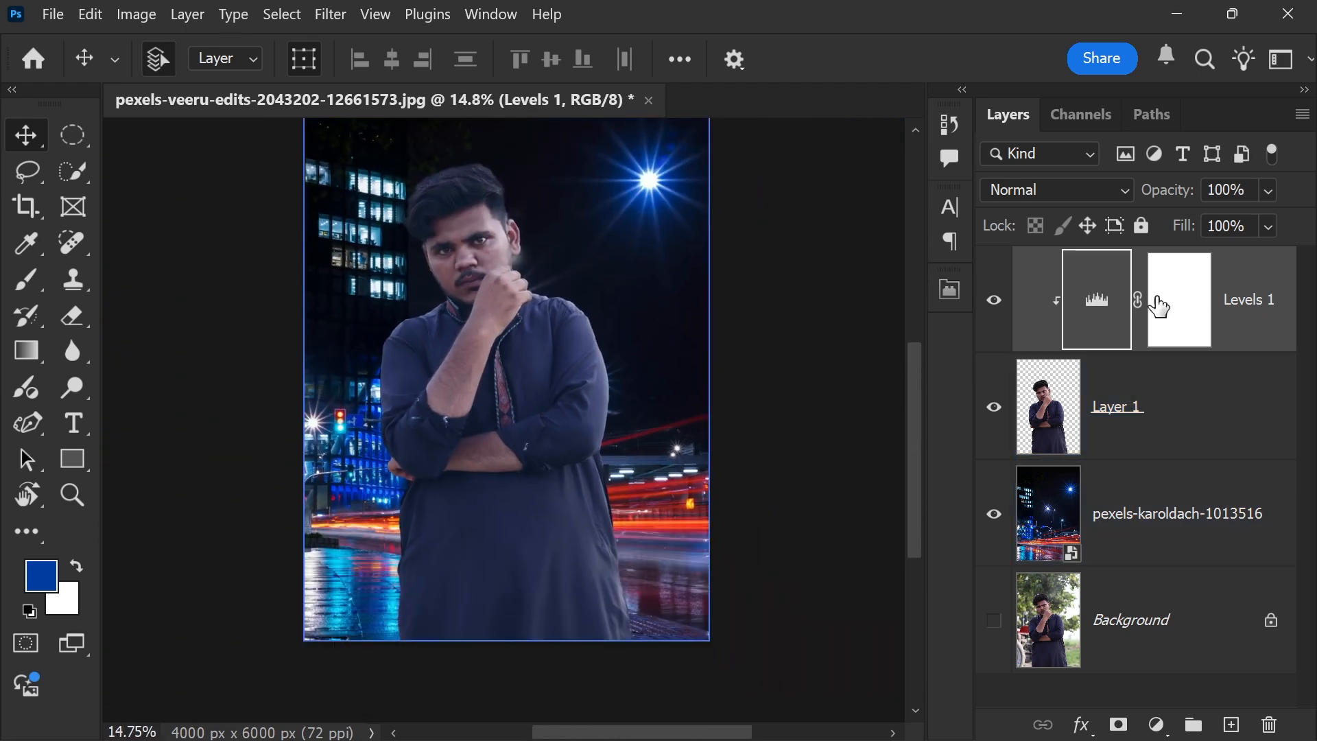
Step: Set the RGB shadow input level of the Levels 1 adjustment to 18 to deepen the man's shadows
double_click(1098, 302)
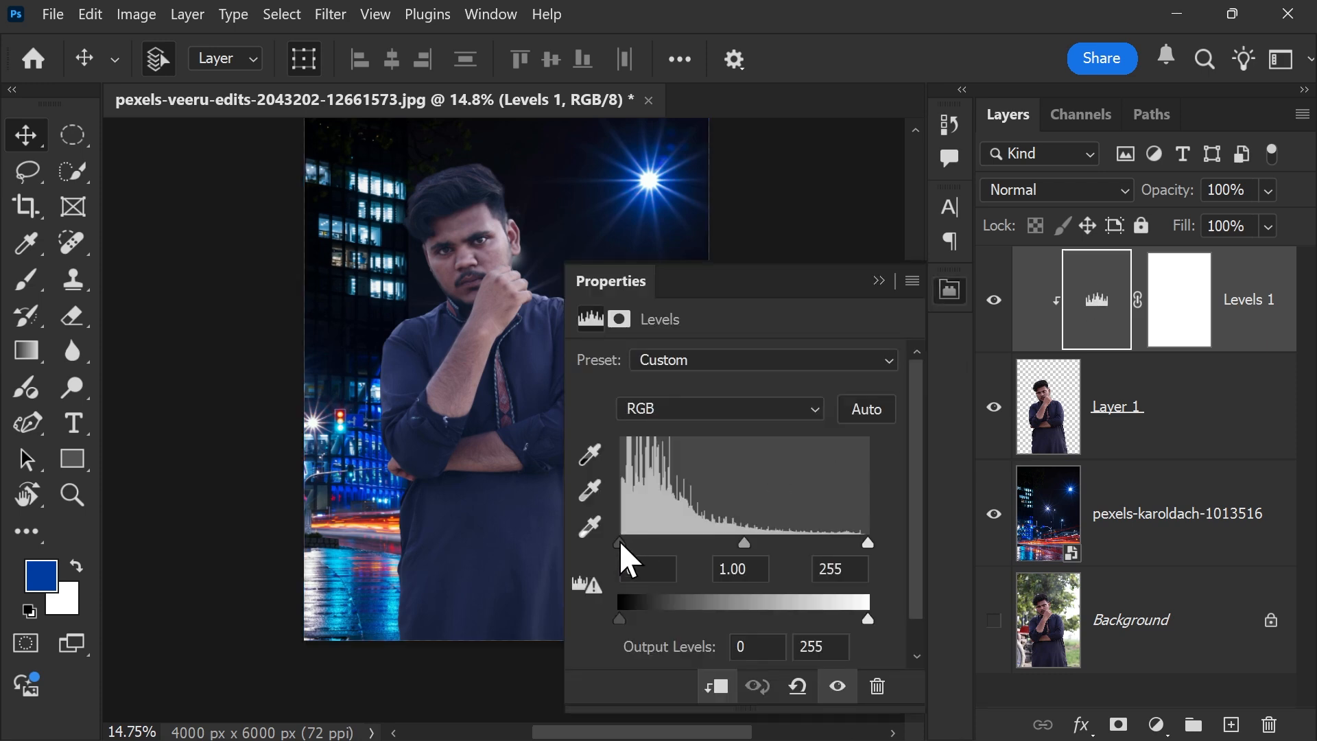
left_click_drag(620, 542, 635, 540)
scroll(548, 540, "up", 1)
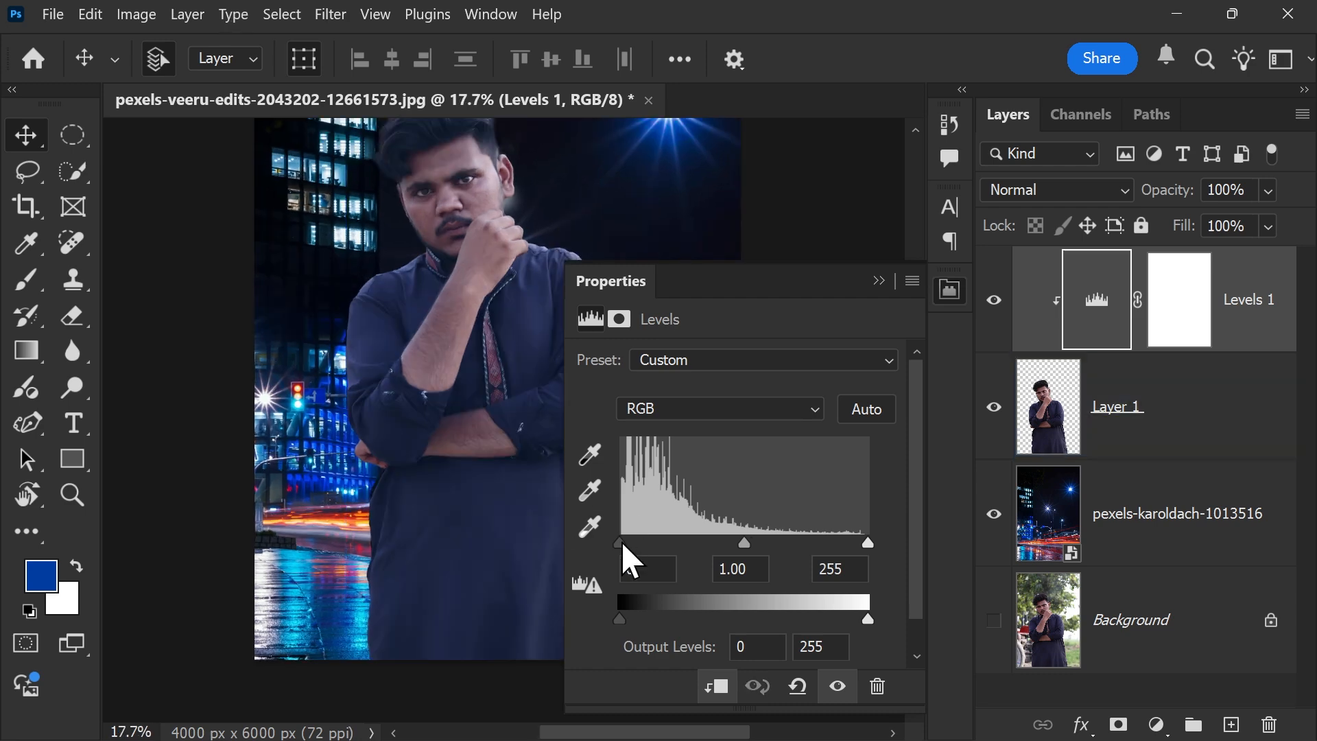
left_click_drag(620, 540, 635, 542)
scroll(296, 422, "down", 5)
scroll(446, 449, "up", 20)
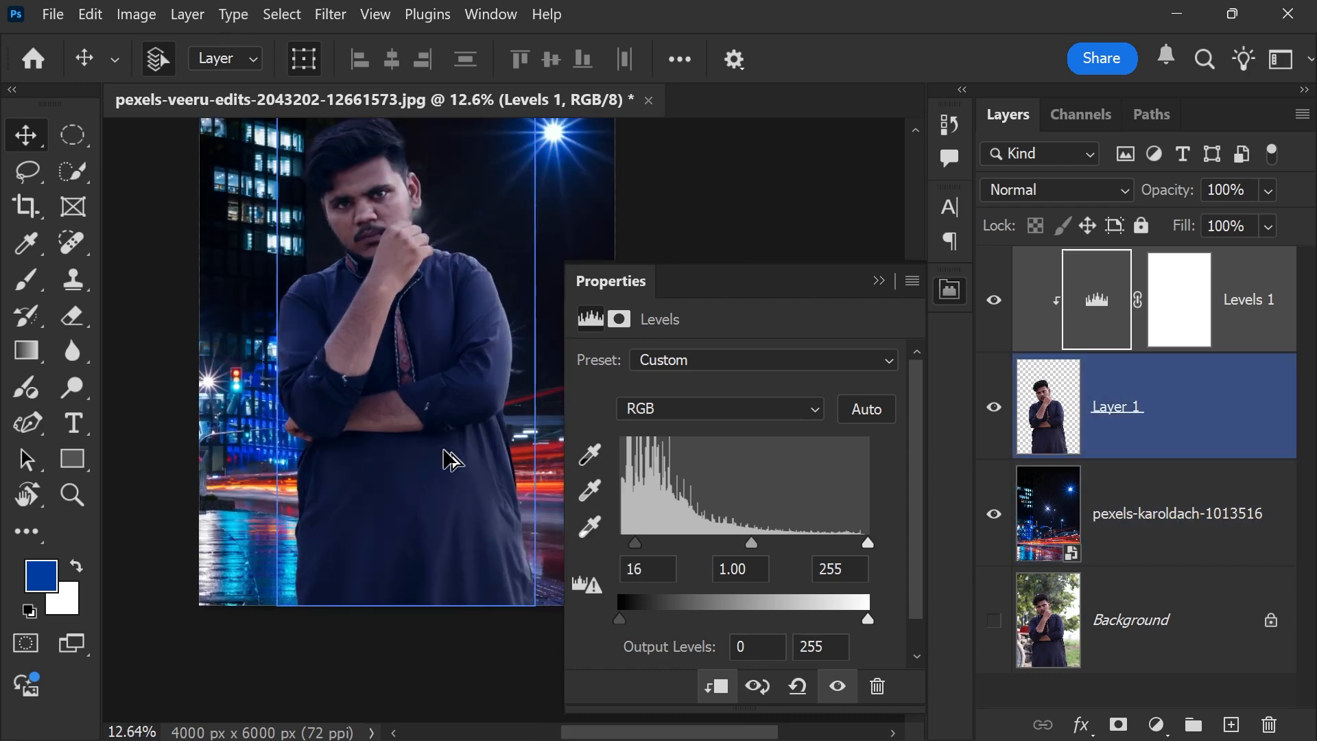
left_click_drag(635, 542, 637, 541)
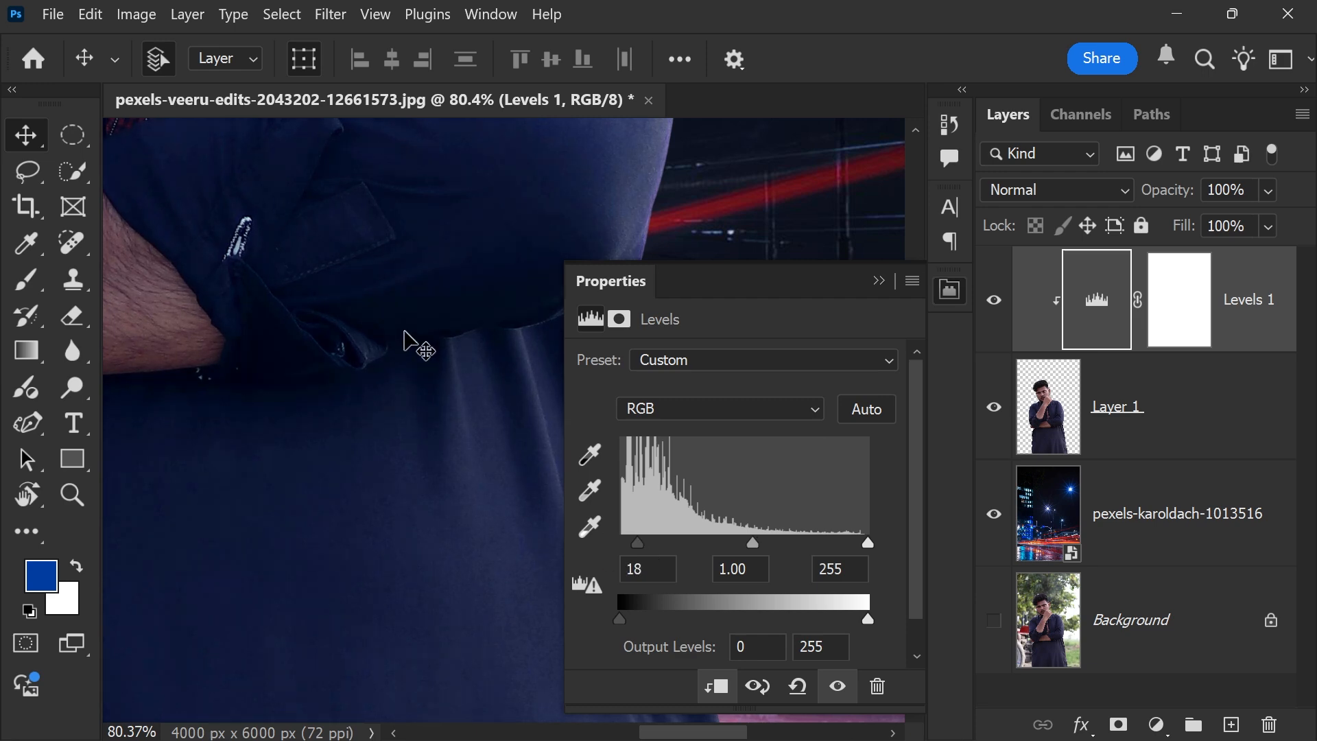
scroll(483, 474, "down", 15)
scroll(508, 484, "down", 4)
left_click(360, 264)
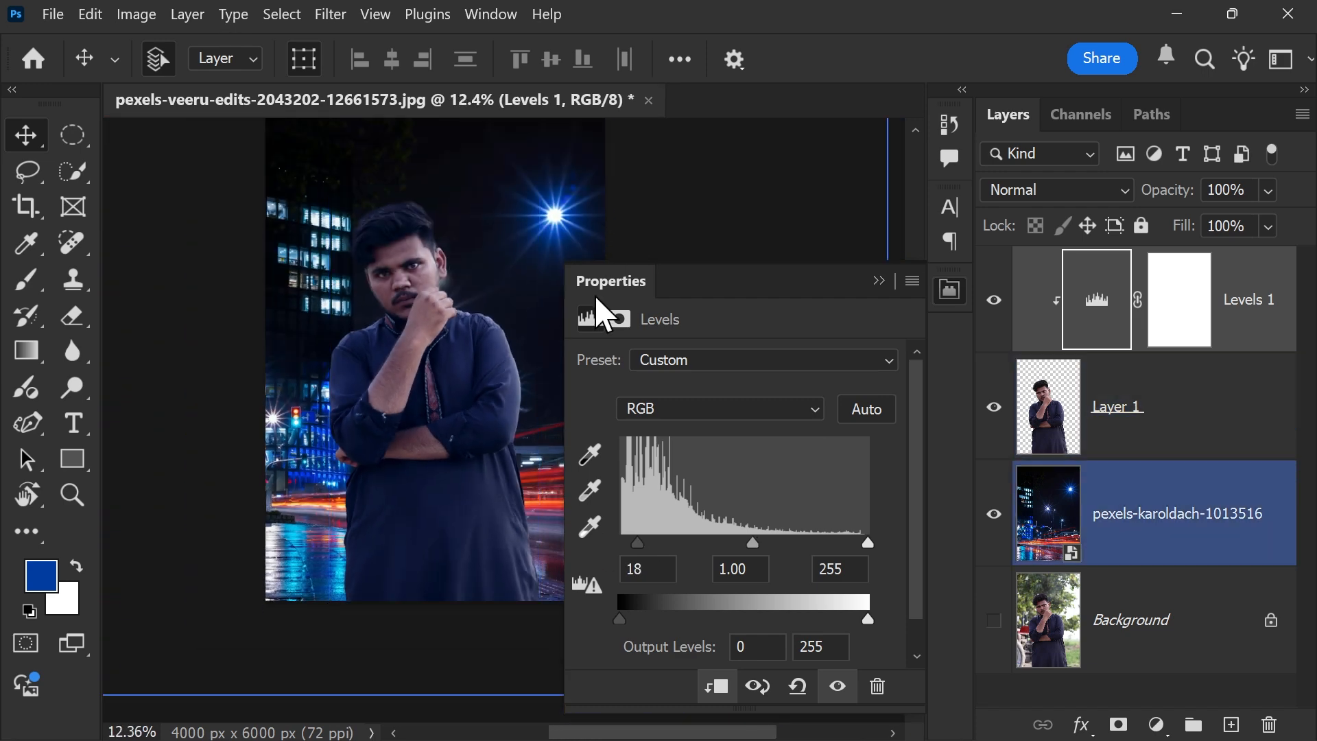
left_click(878, 281)
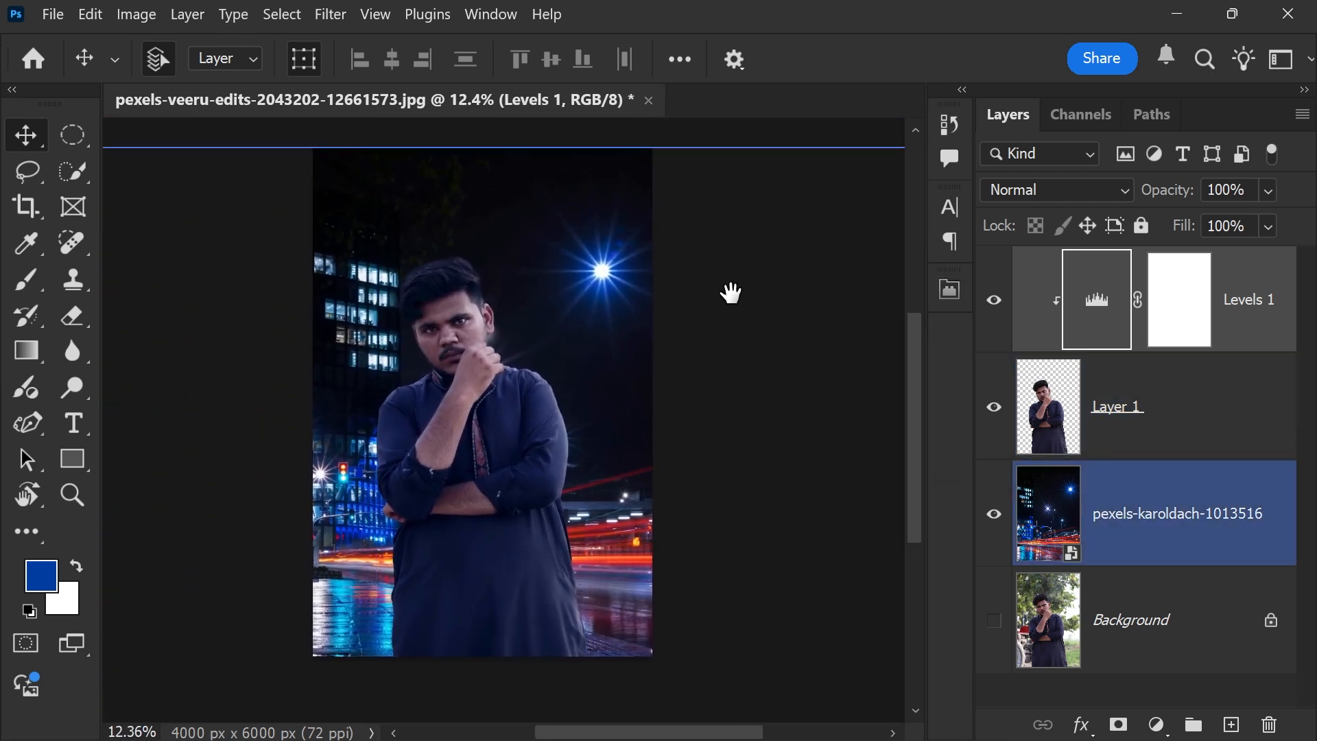
Step: Merge the Levels 1 adjustment with Layer 1 and duplicate the merged layer
scroll(556, 373, "up", 4)
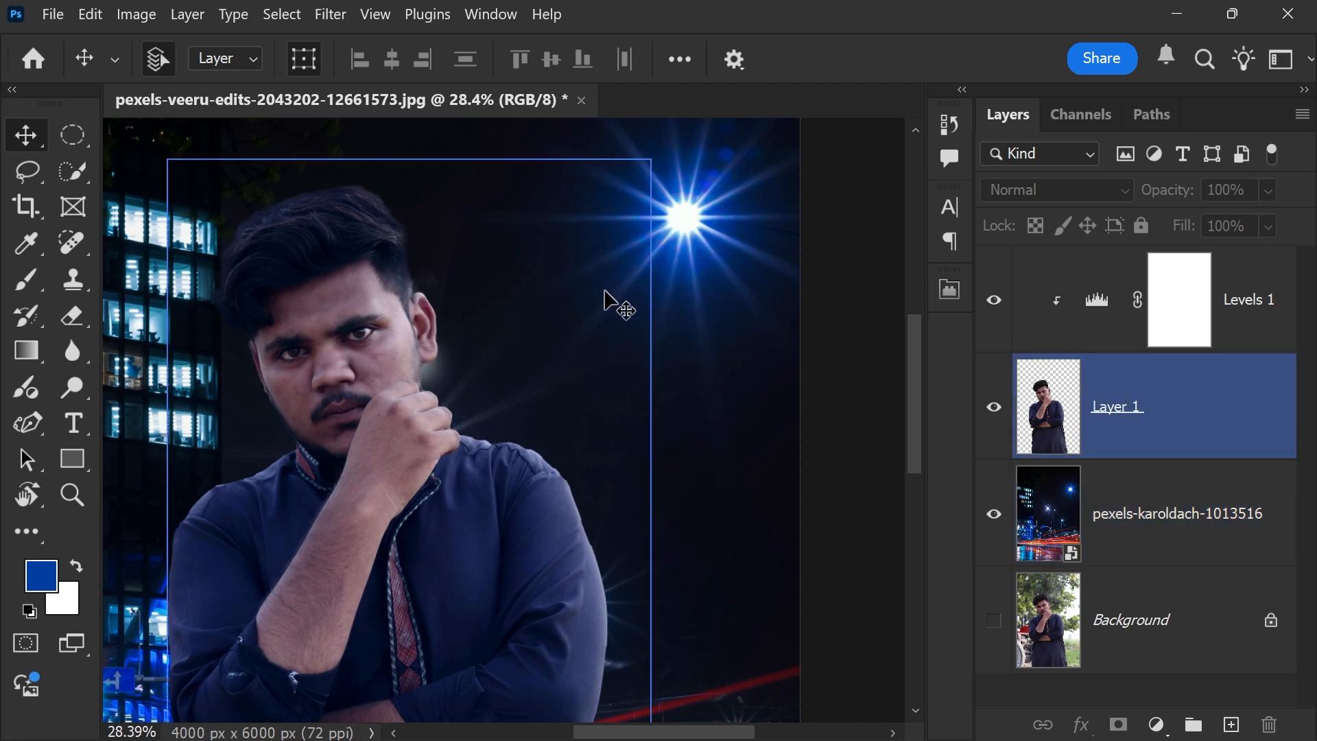
scroll(605, 293, "down", 5)
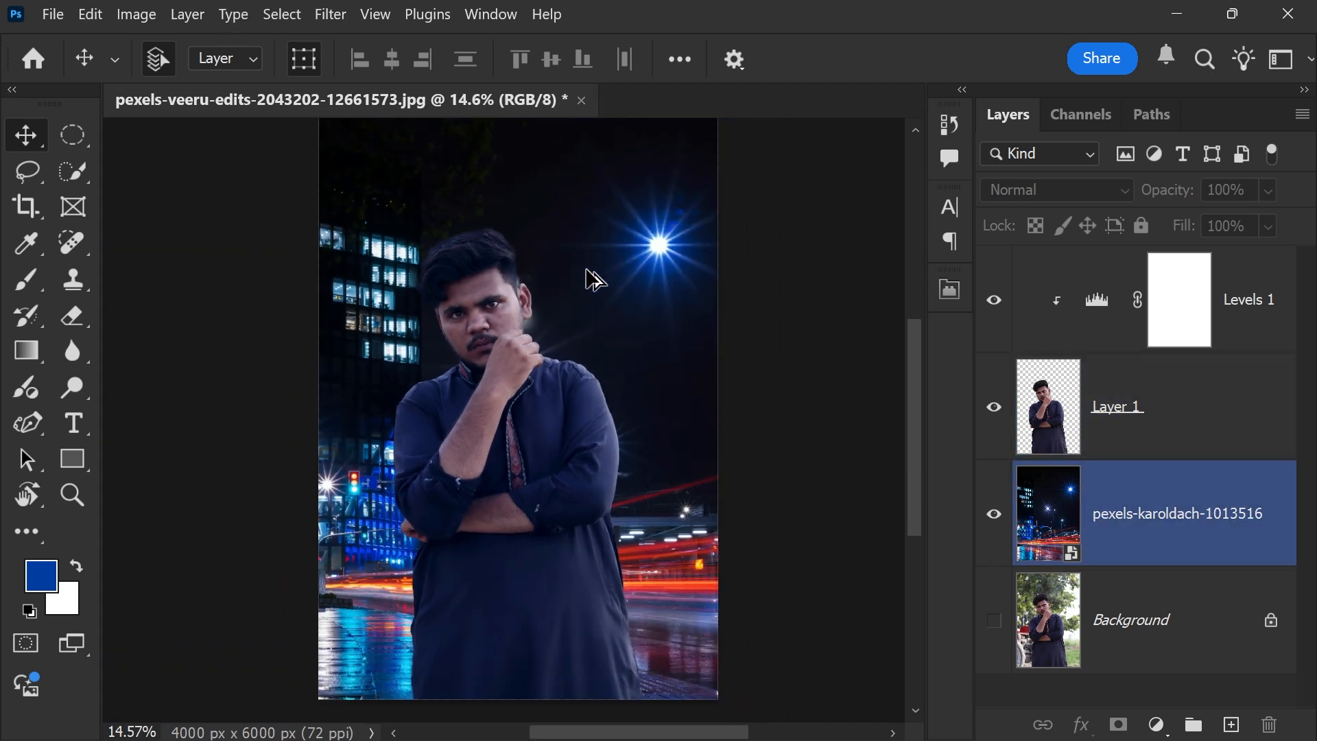
left_click(1164, 398)
left_click(1240, 284, "ctrl")
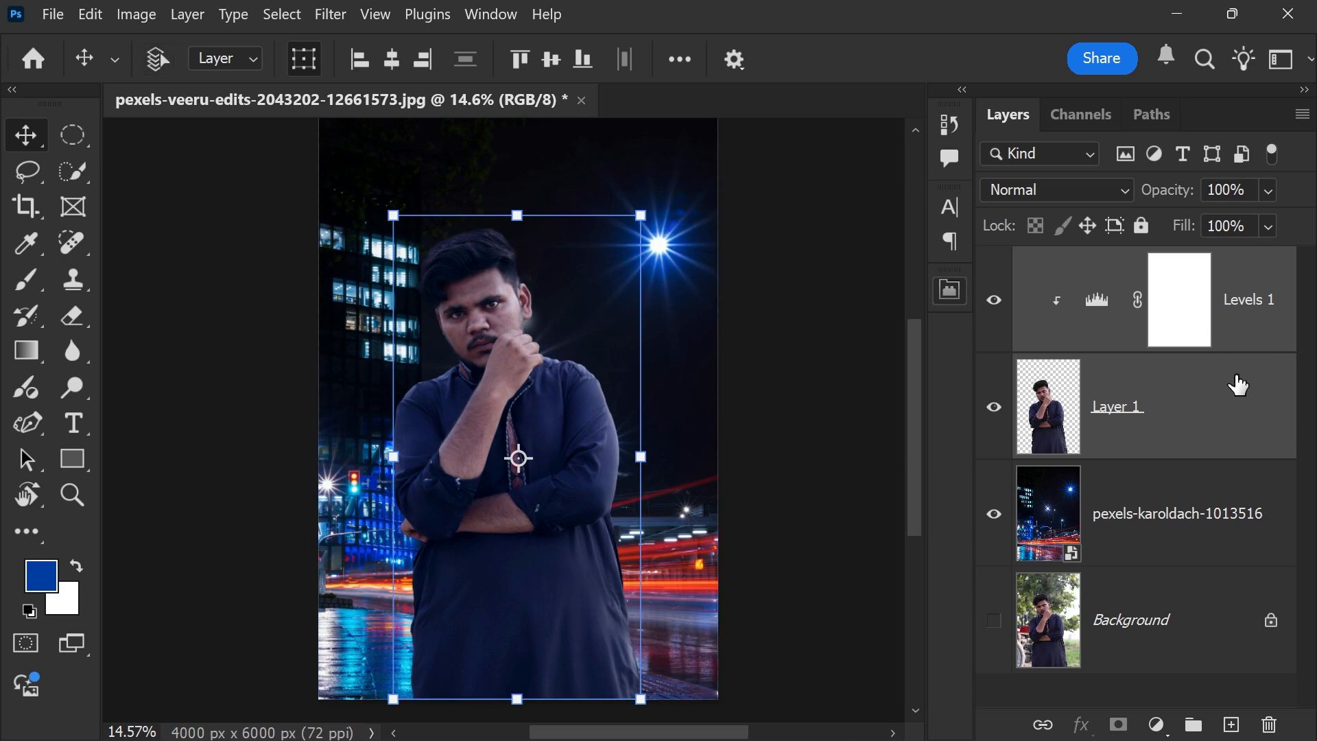
key("ctrl+e")
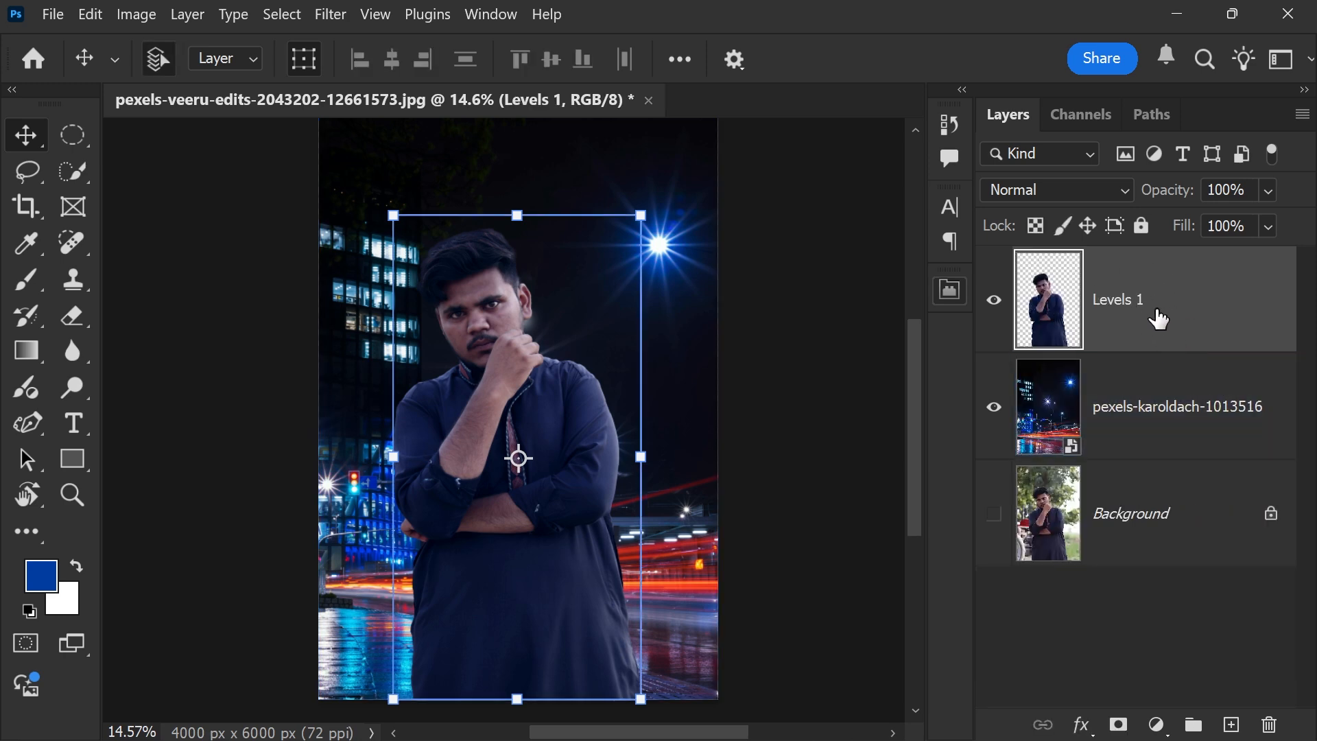
key("ctrl+j")
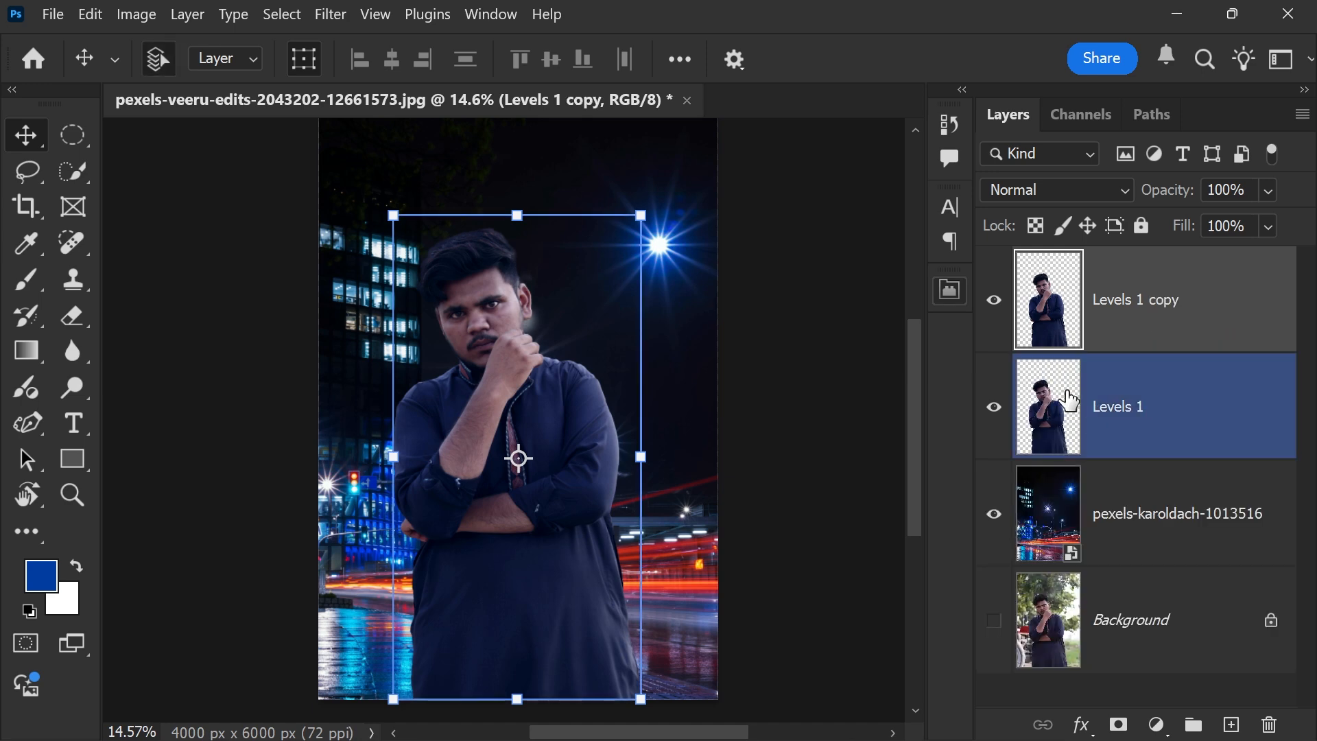
Step: Hide the Levels 1 copy layer and make Levels 1 the active layer
left_click(1184, 396)
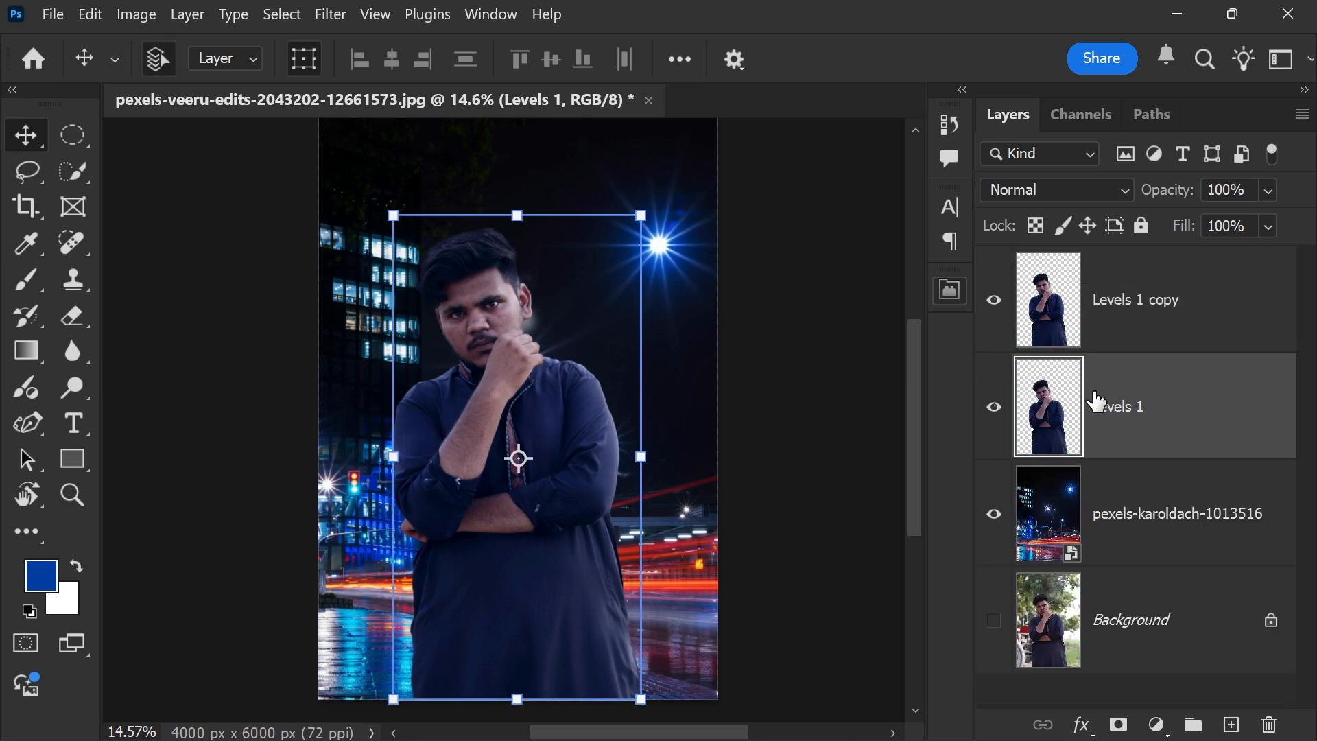
left_click(994, 299)
scroll(484, 294, "up", 3)
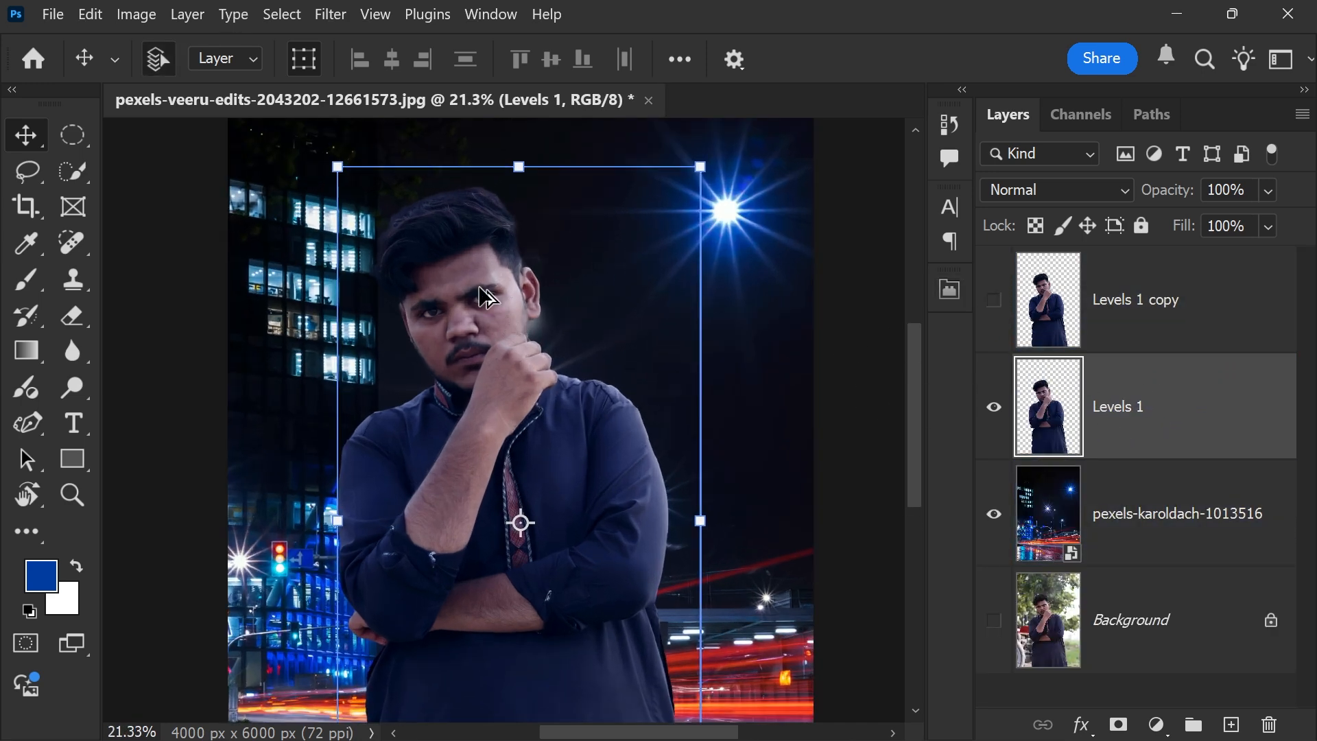
scroll(483, 294, "up", 5)
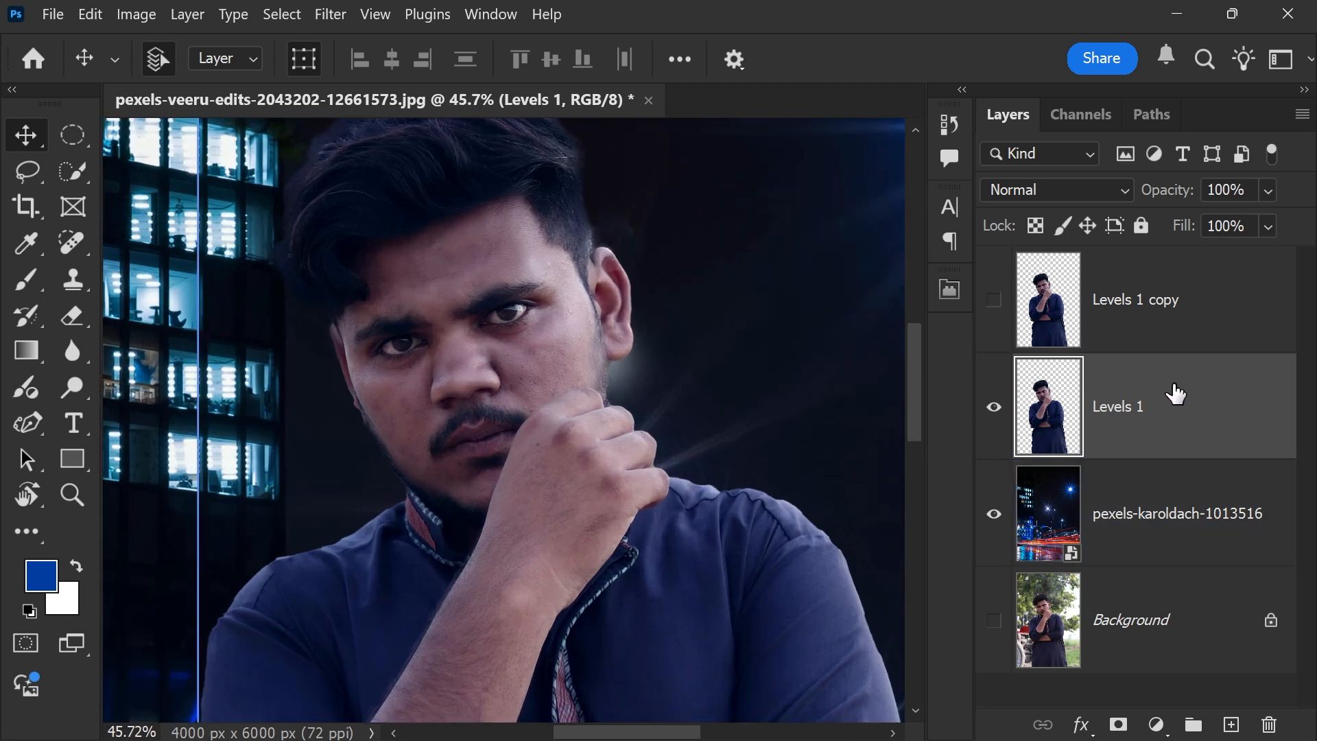
Step: Set the Blend If shadow range of the Levels 1 layer's Current Layer to a split of 98 / 175 in its blending options
double_click(1211, 412)
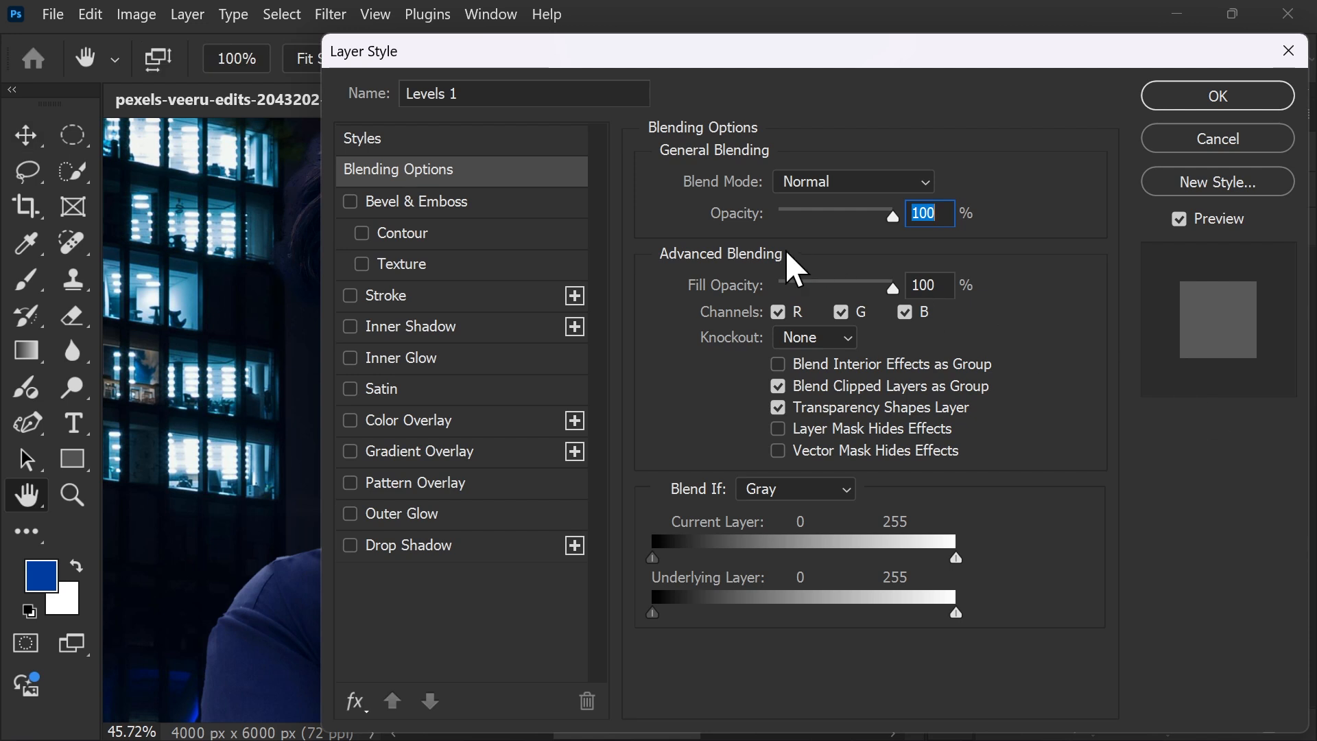
left_click_drag(675, 66, 977, 47)
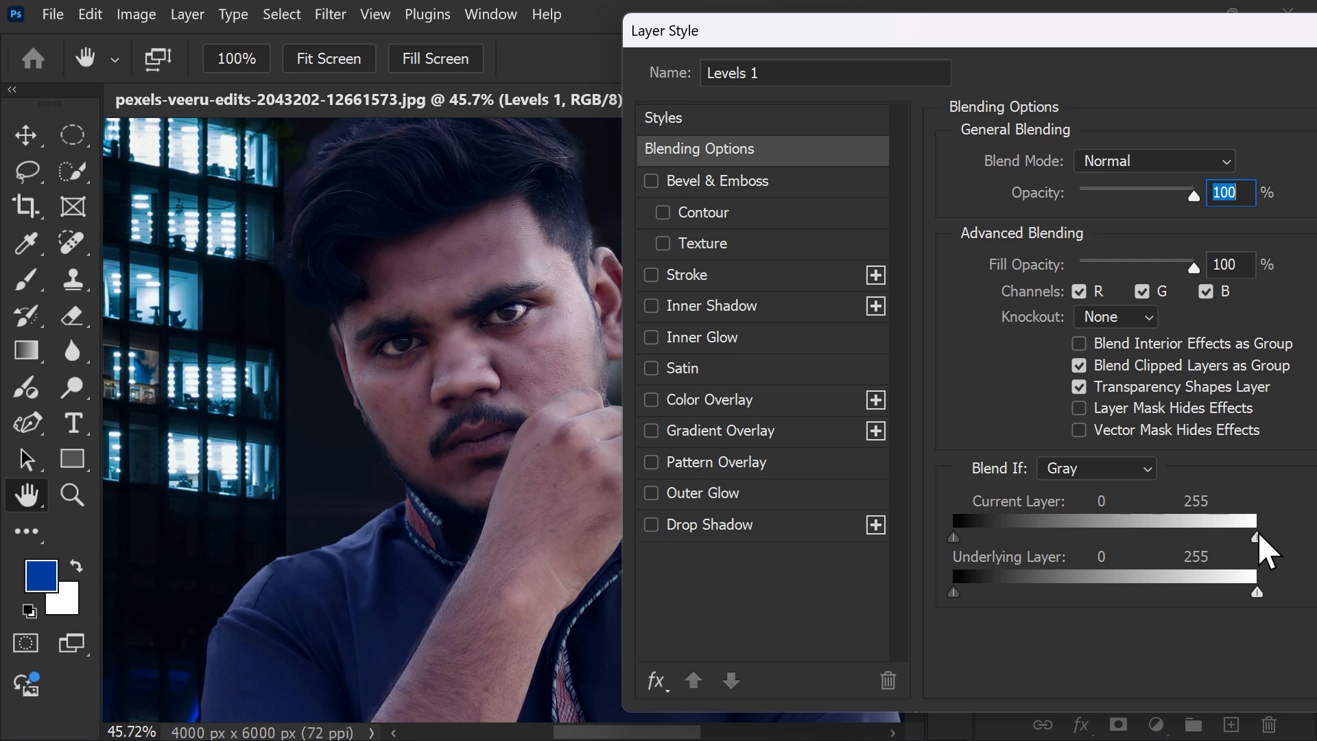
left_click_drag(954, 536, 1084, 536)
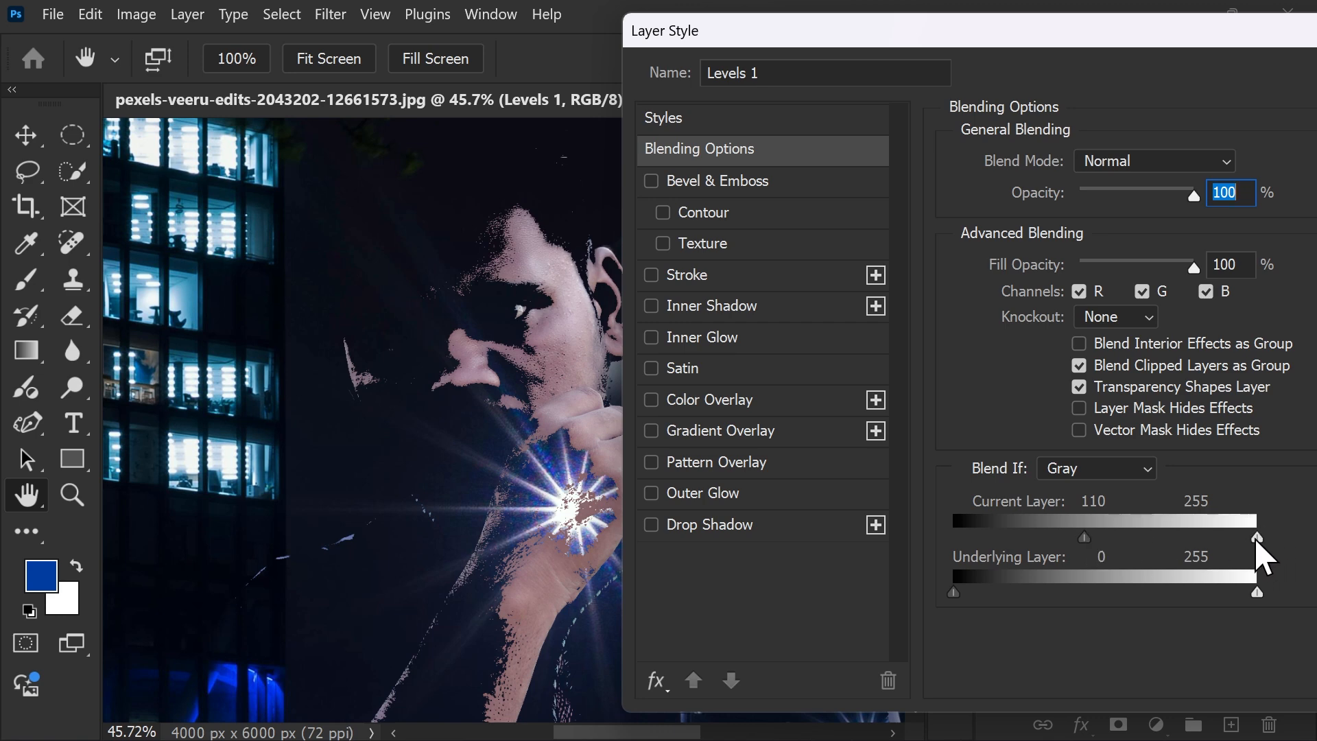
mouse_move(1253, 538)
left_mouse_down()
mouse_move(1146, 537)
mouse_move(1265, 539)
left_mouse_up()
left_click_drag(1082, 536, 1165, 538)
mouse_move(1068, 536)
left_mouse_down()
mouse_move(1105, 537)
mouse_move(1074, 536)
left_mouse_up()
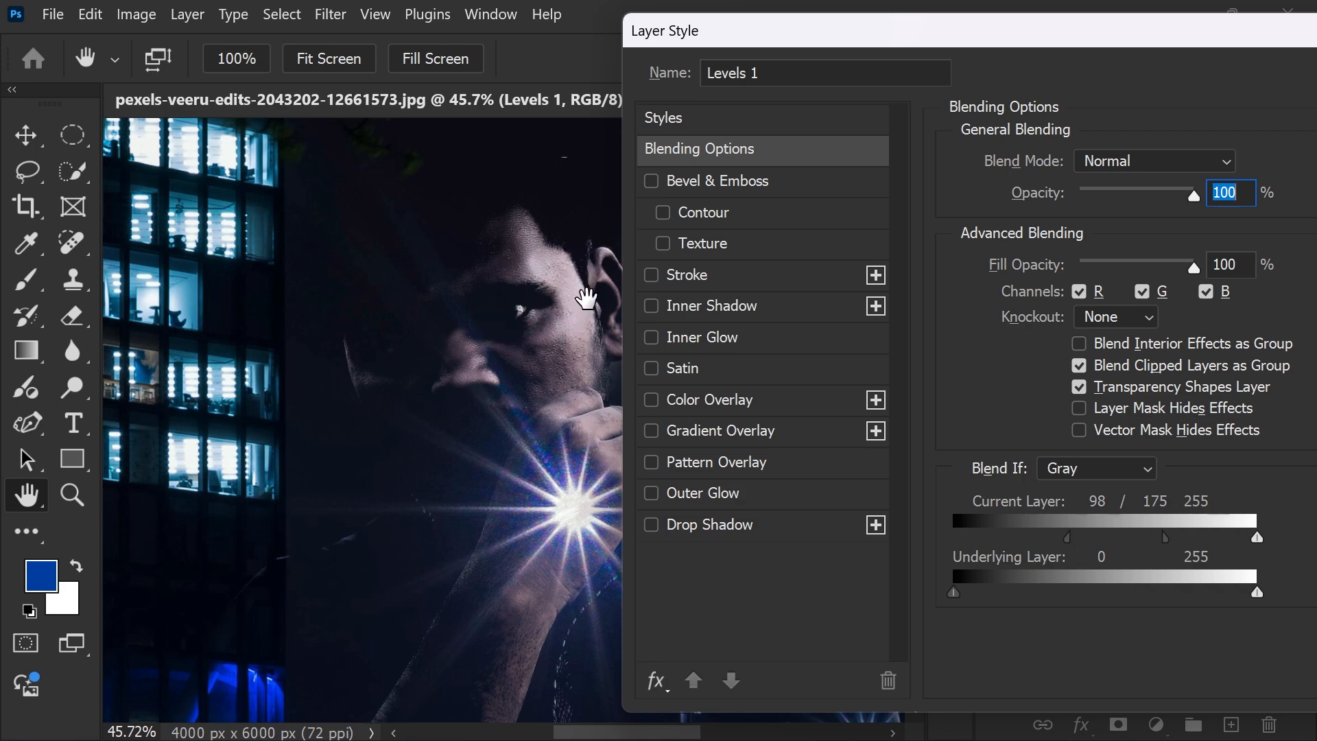
left_click_drag(1214, 48, 678, 103)
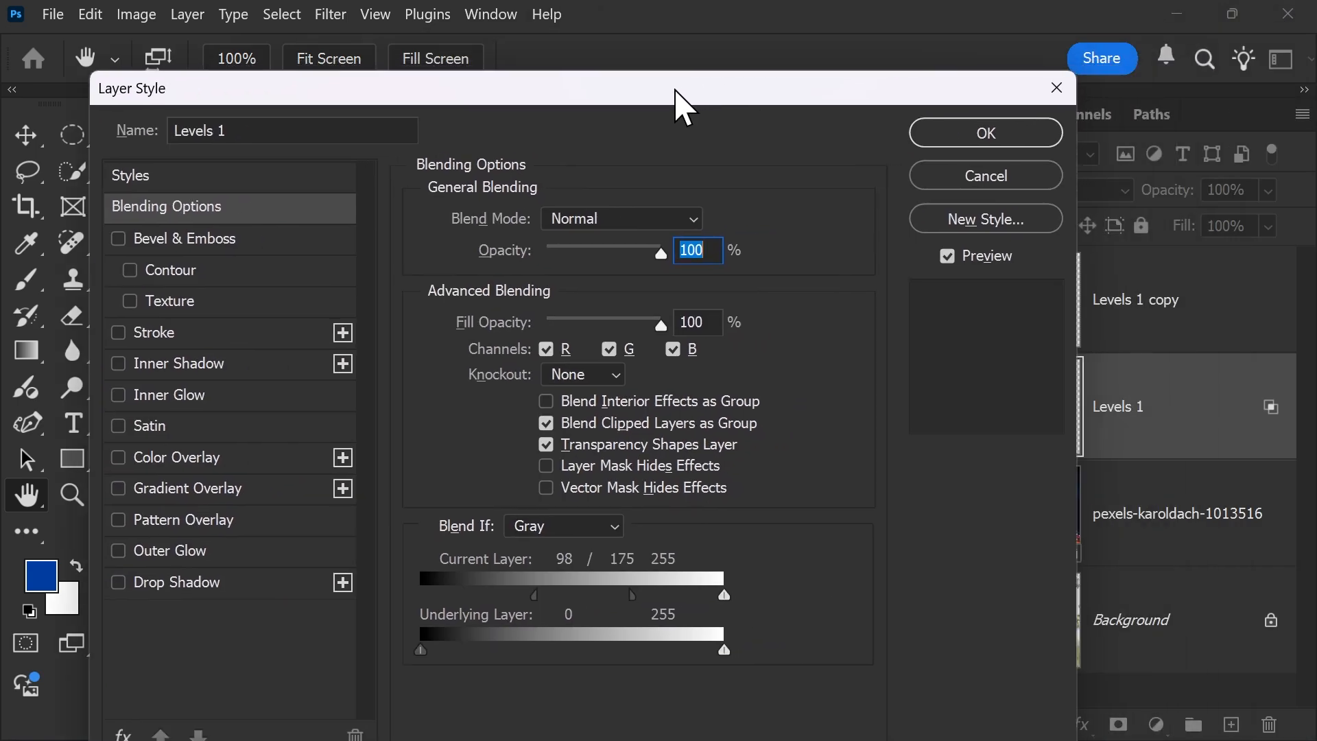
left_click(973, 138)
Step: Try moving the blended man across the city background and undo the move
scroll(461, 362, "down", 3)
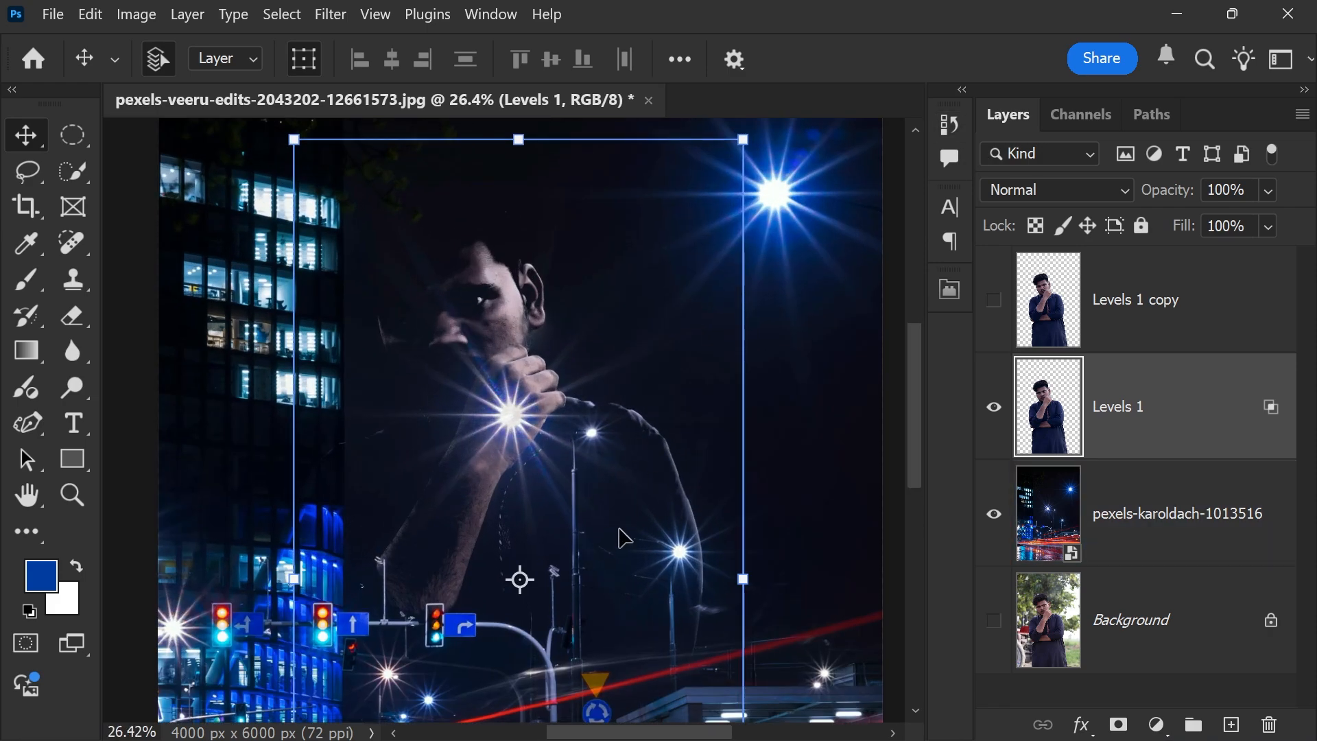
scroll(476, 319, "down", 4)
left_click_drag(474, 316, 564, 398)
key("ctrl+z")
scroll(475, 343, "up", 4)
scroll(485, 366, "up", 1)
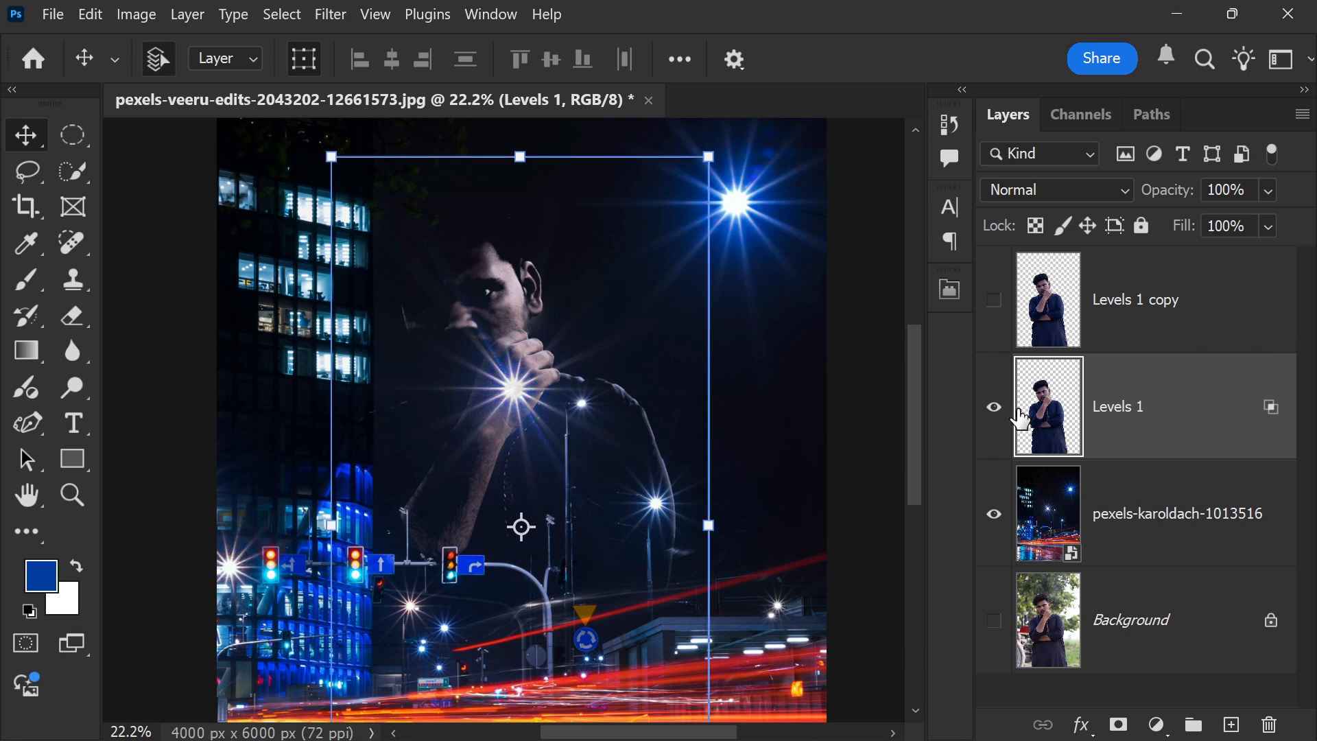
Step: Load the Levels 1 layer's outline as a selection to check its extent, and clear the selection
left_click_drag(1055, 400, 1059, 408)
left_click(1056, 398, "ctrl")
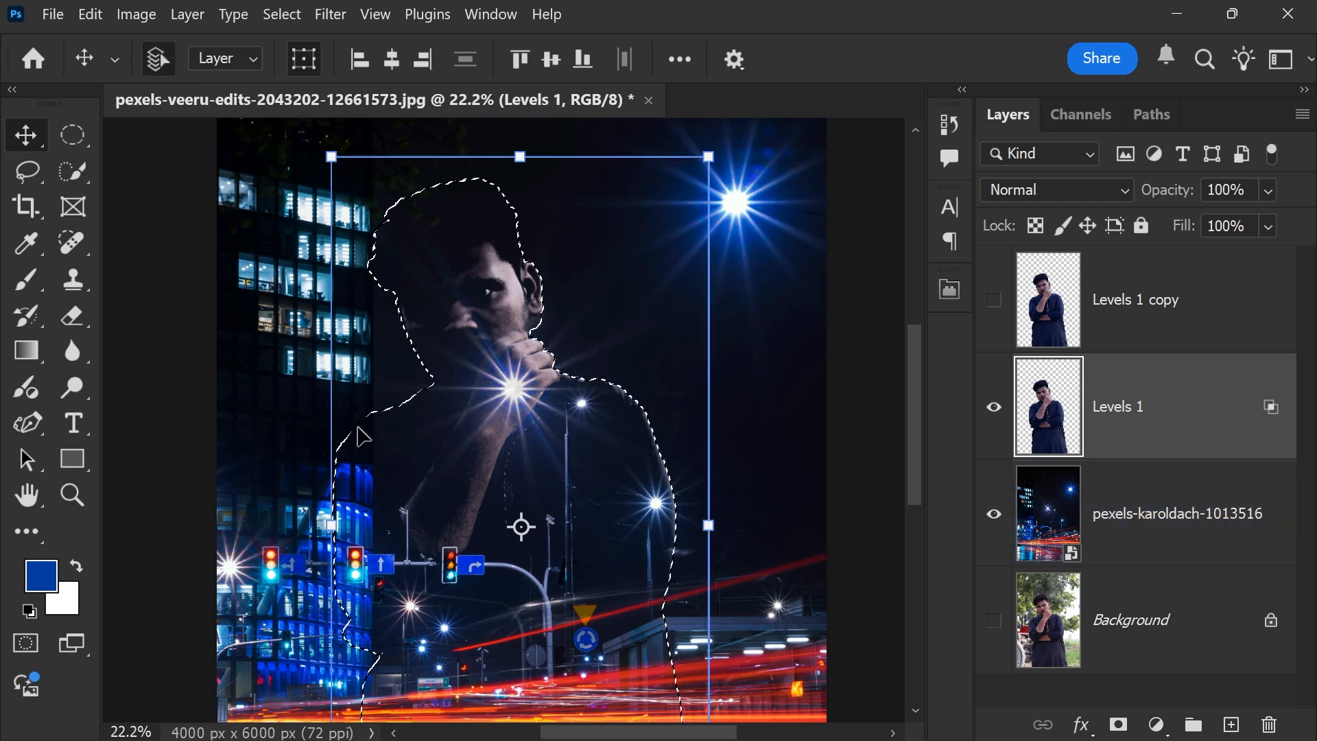
key("ctrl+d")
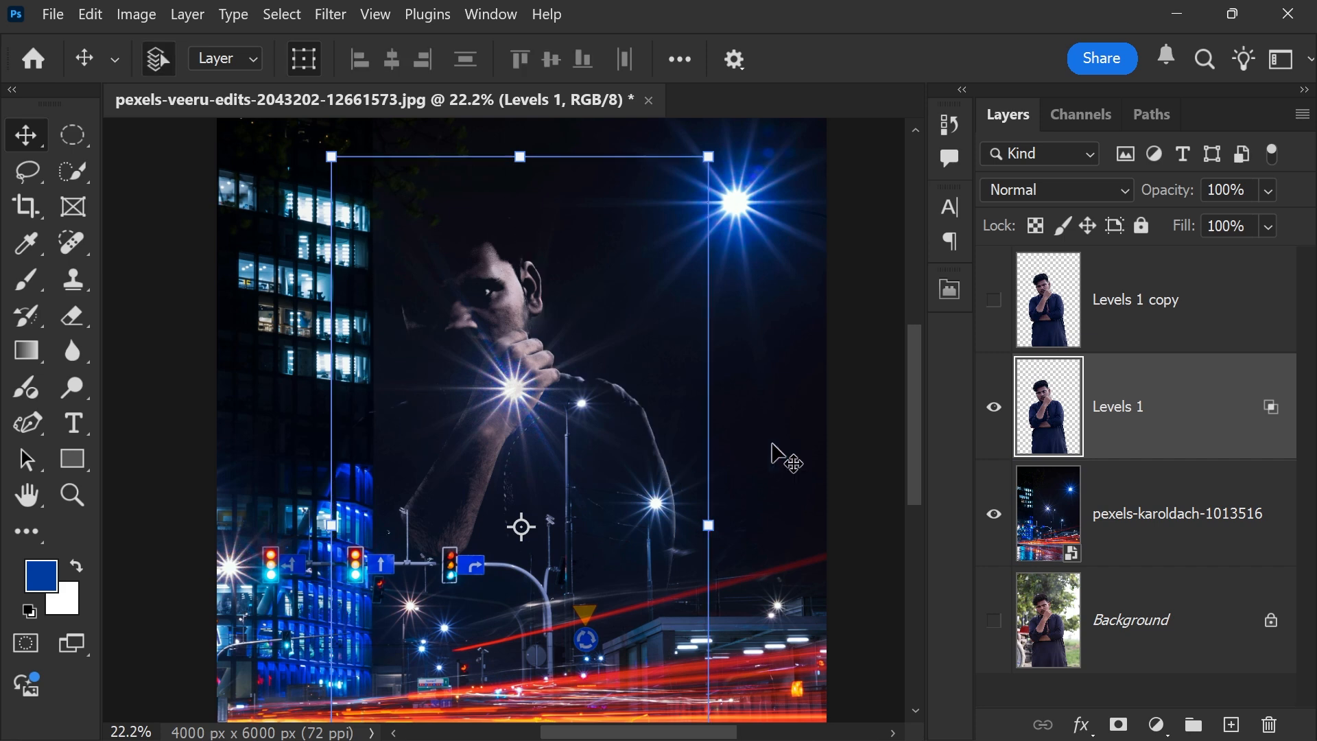
Step: Convert the Levels 1 layer to a Smart Object
right_click(1189, 406)
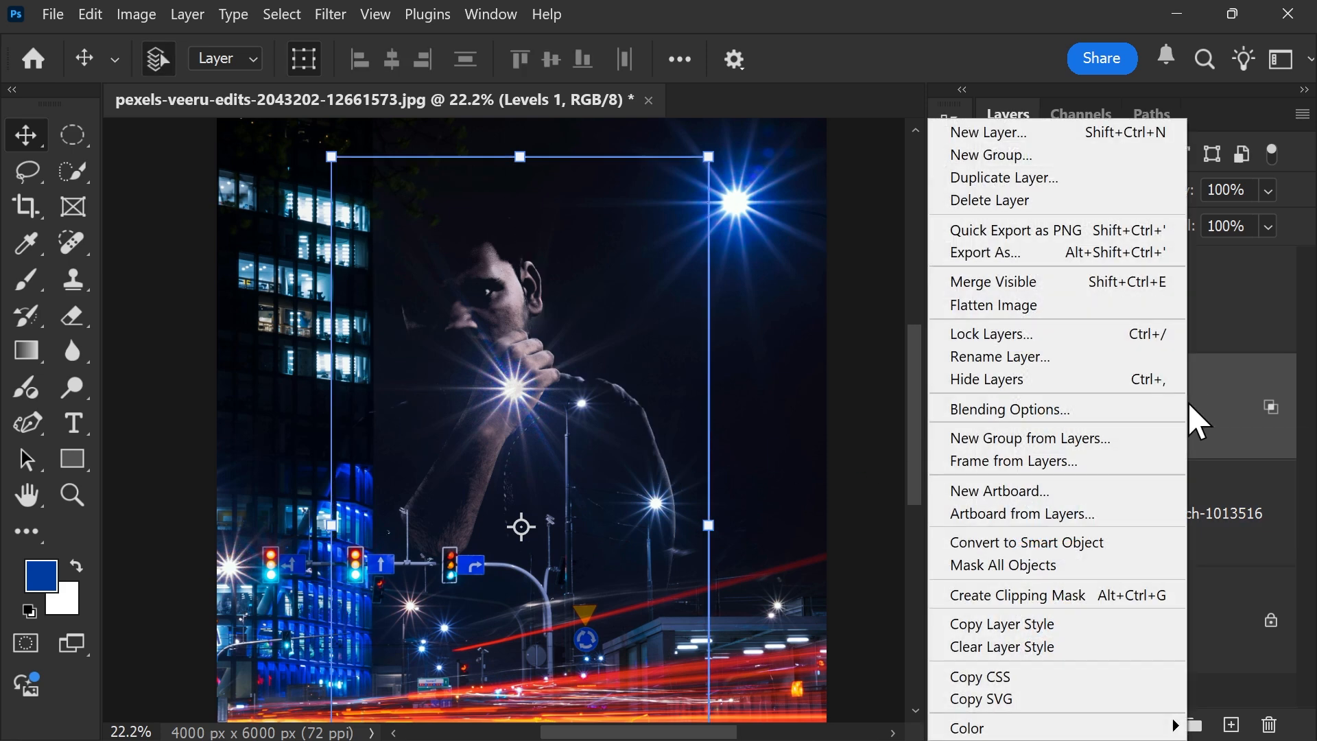
left_click(1106, 543)
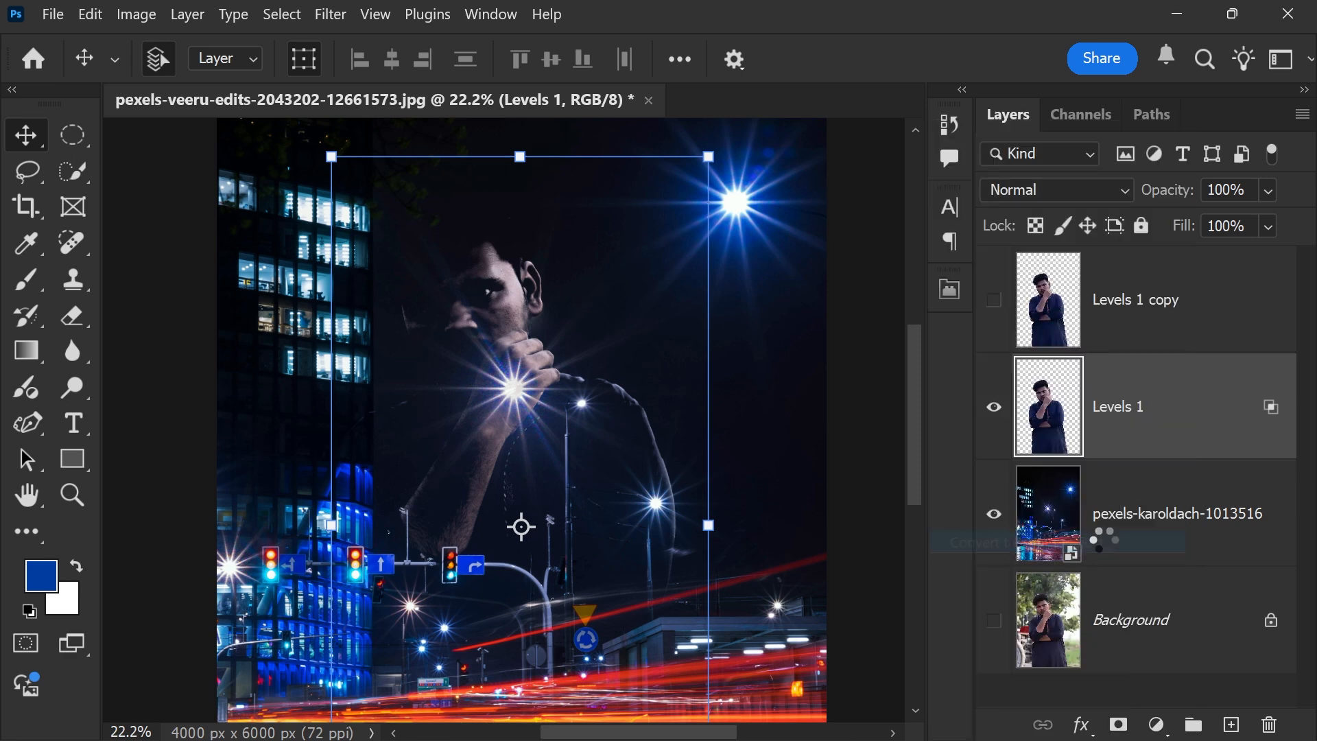
left_click(1105, 549)
Step: Load the Levels 1 Smart Object's pixels as a selection to check the isolated highlights, and deselect
left_click_drag(1054, 406, 1054, 405)
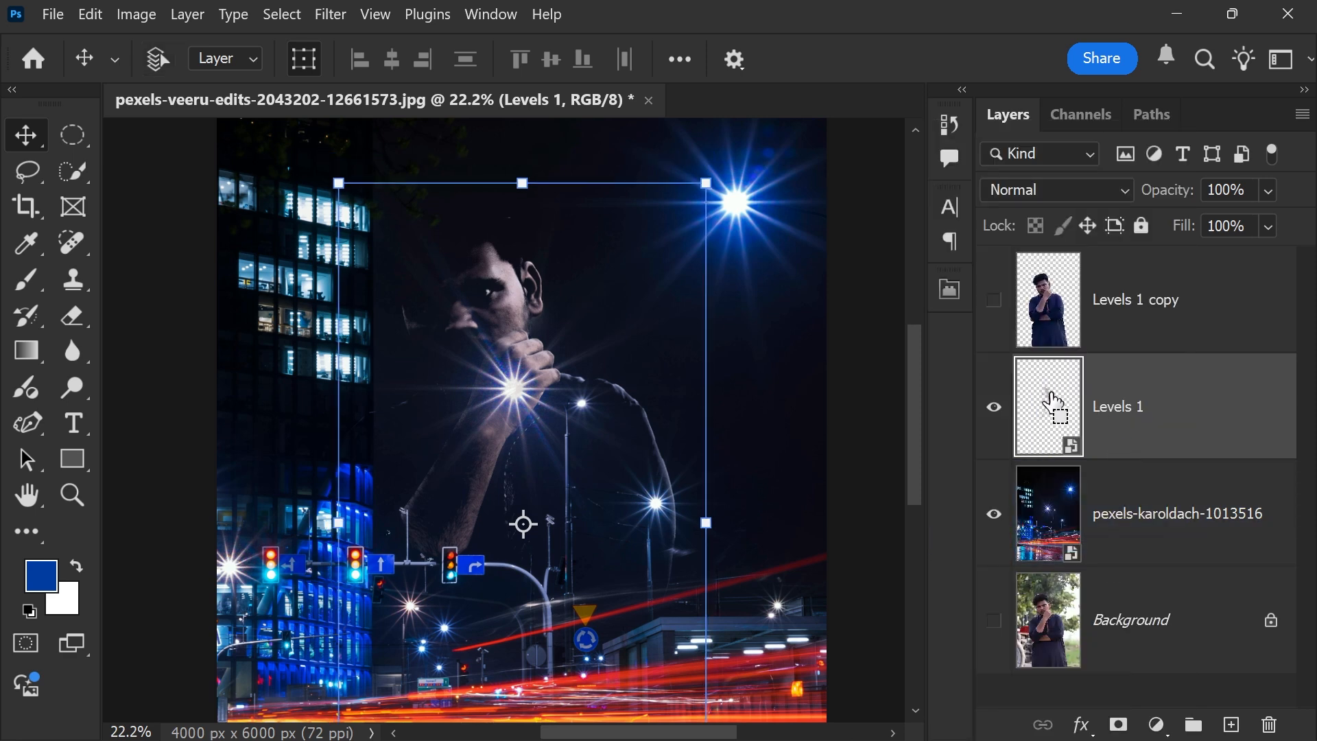
left_click(1054, 406, "ctrl")
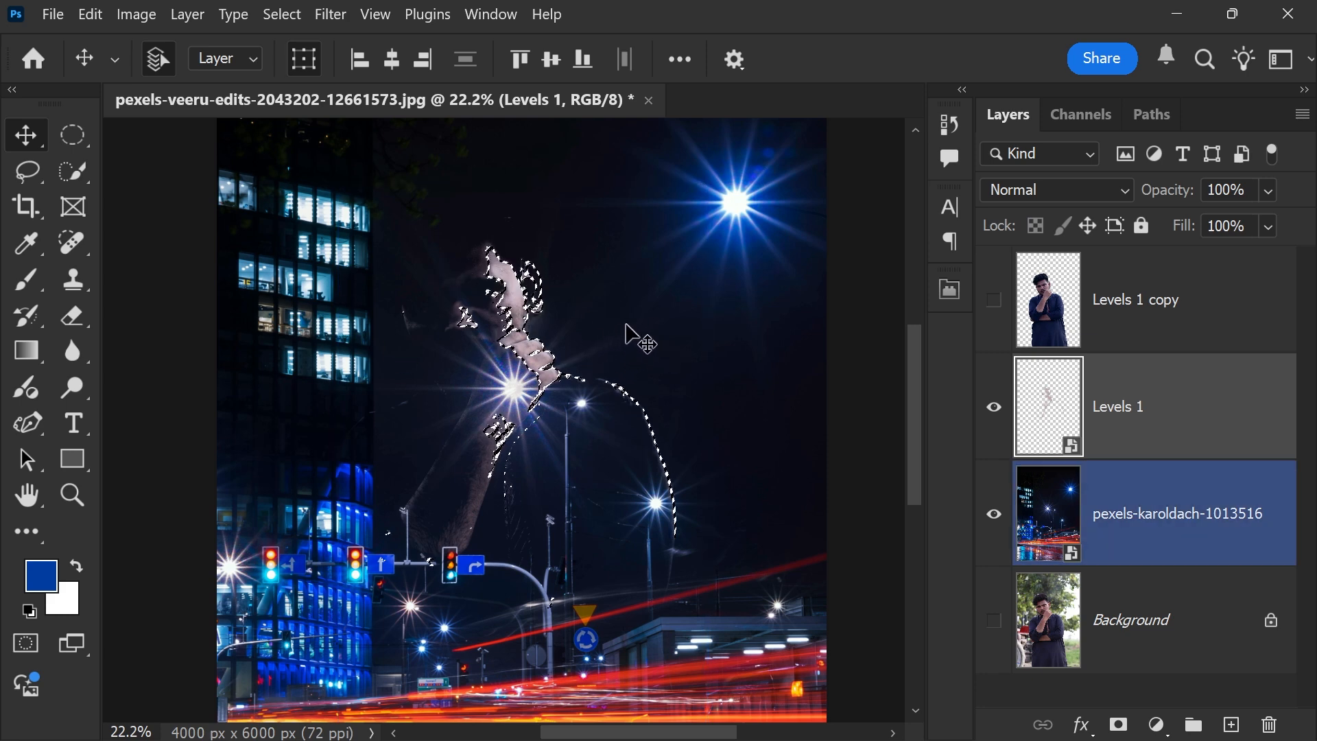
key("ctrl+d")
scroll(549, 347, "down", 2)
scroll(557, 357, "down", 1)
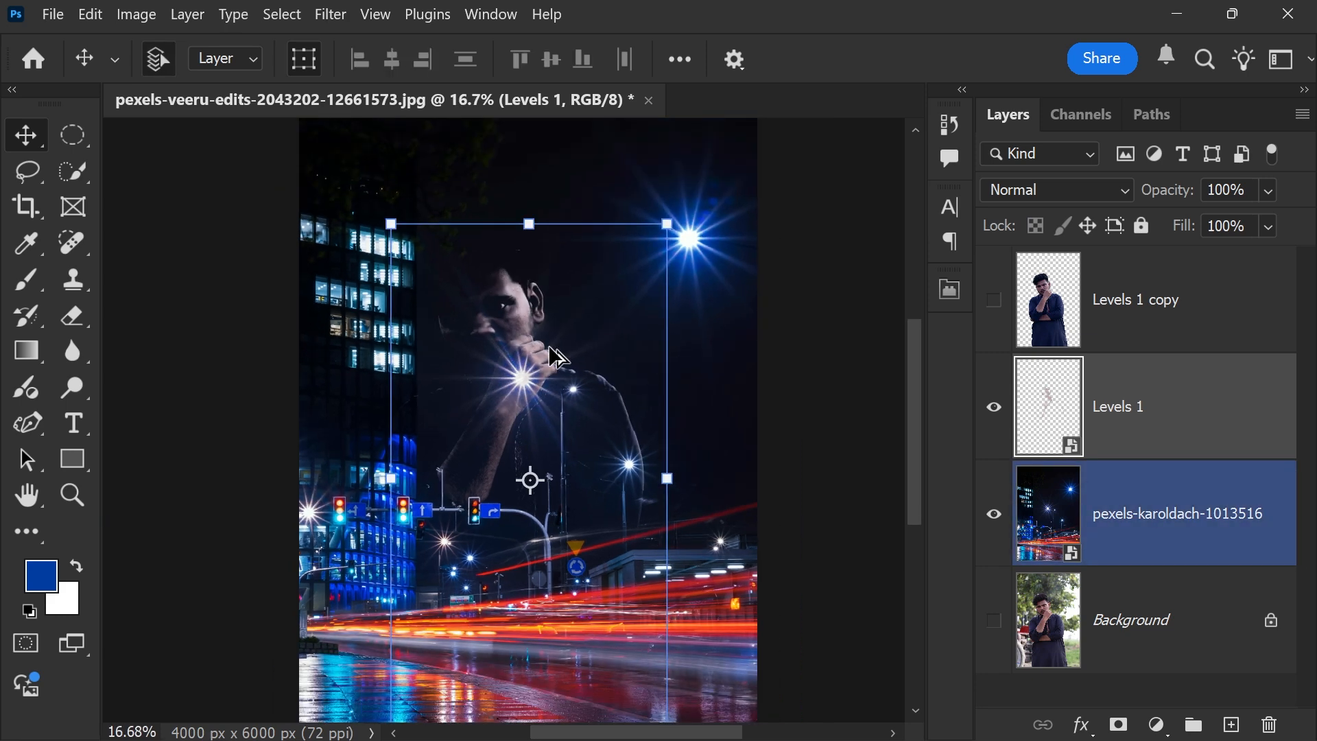
Step: Show the Levels 1 copy layer and hide the Levels 1 Smart Object
left_click(1002, 315)
left_click(995, 411)
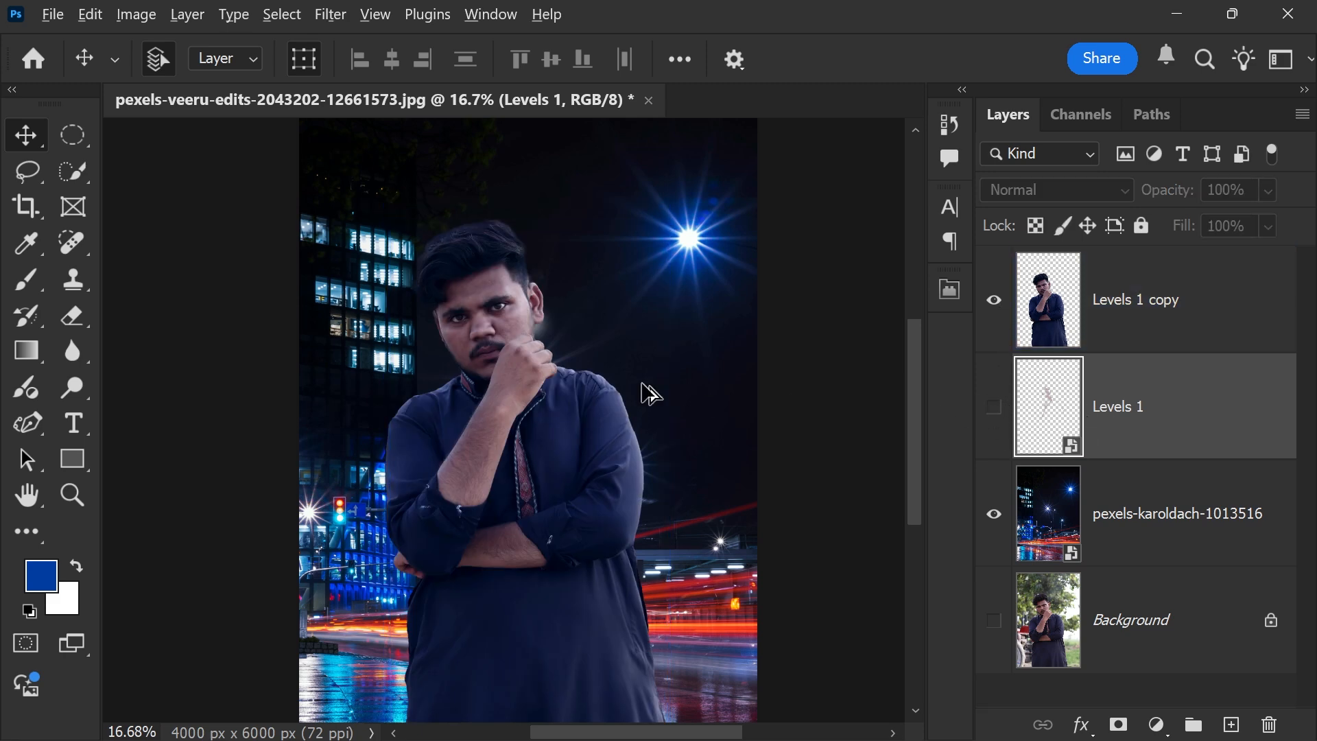
scroll(639, 383, "down", 3)
scroll(528, 379, "up", 1)
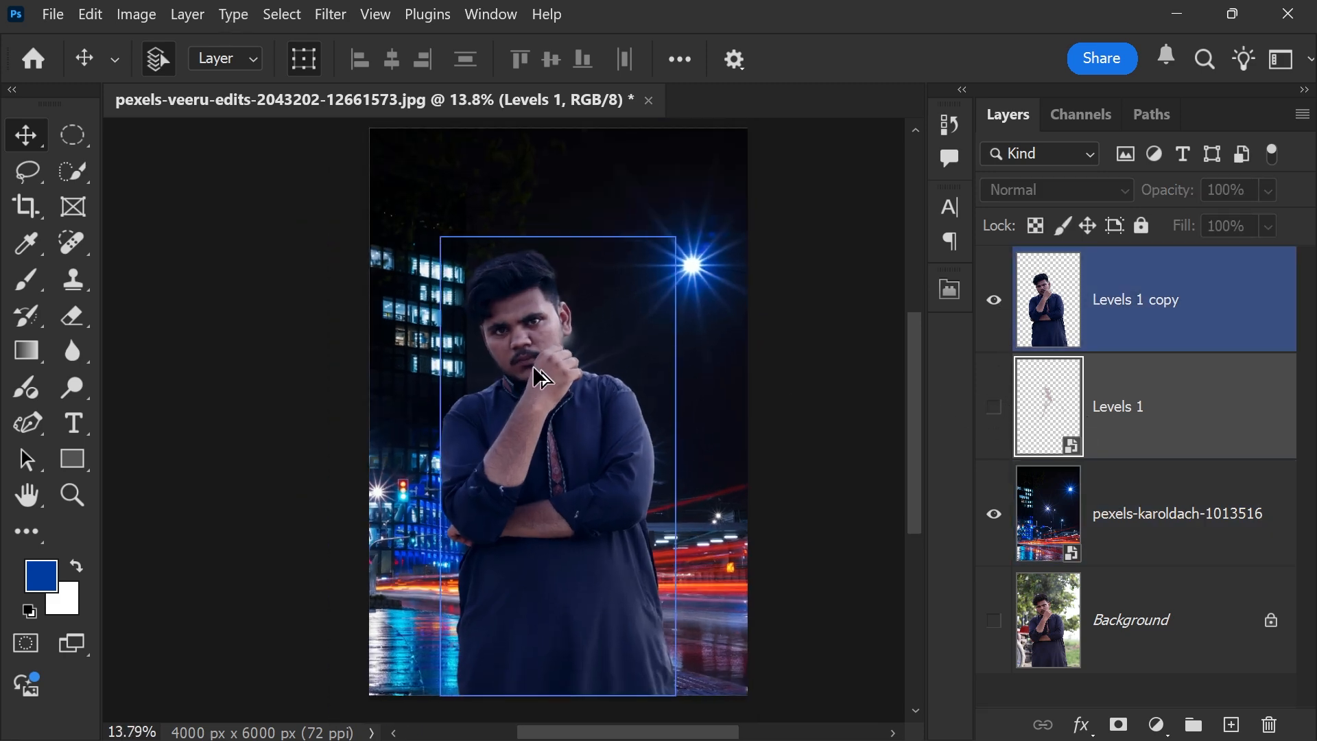
Step: Add a Hue/Saturation adjustment above Levels 1 copy, enable Colorize and clip the adjustment to that layer
left_click(1207, 305)
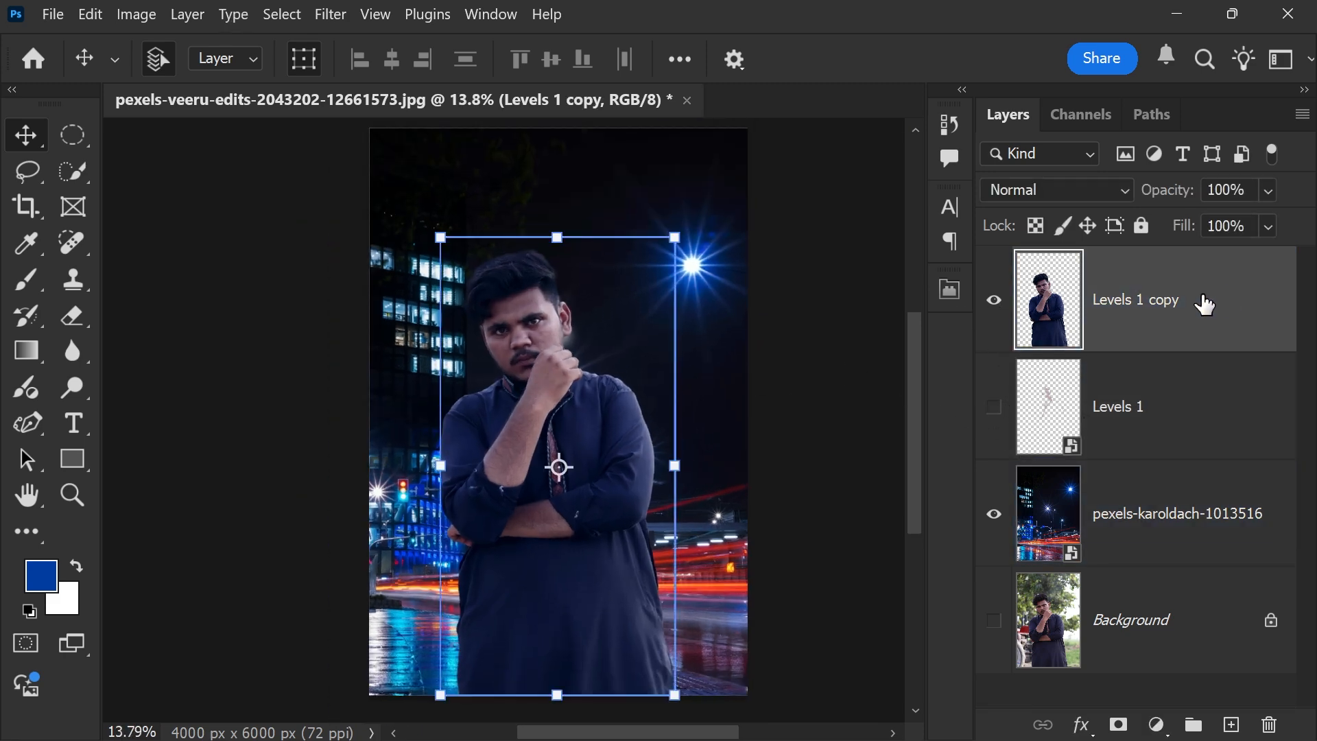
left_click(1158, 725)
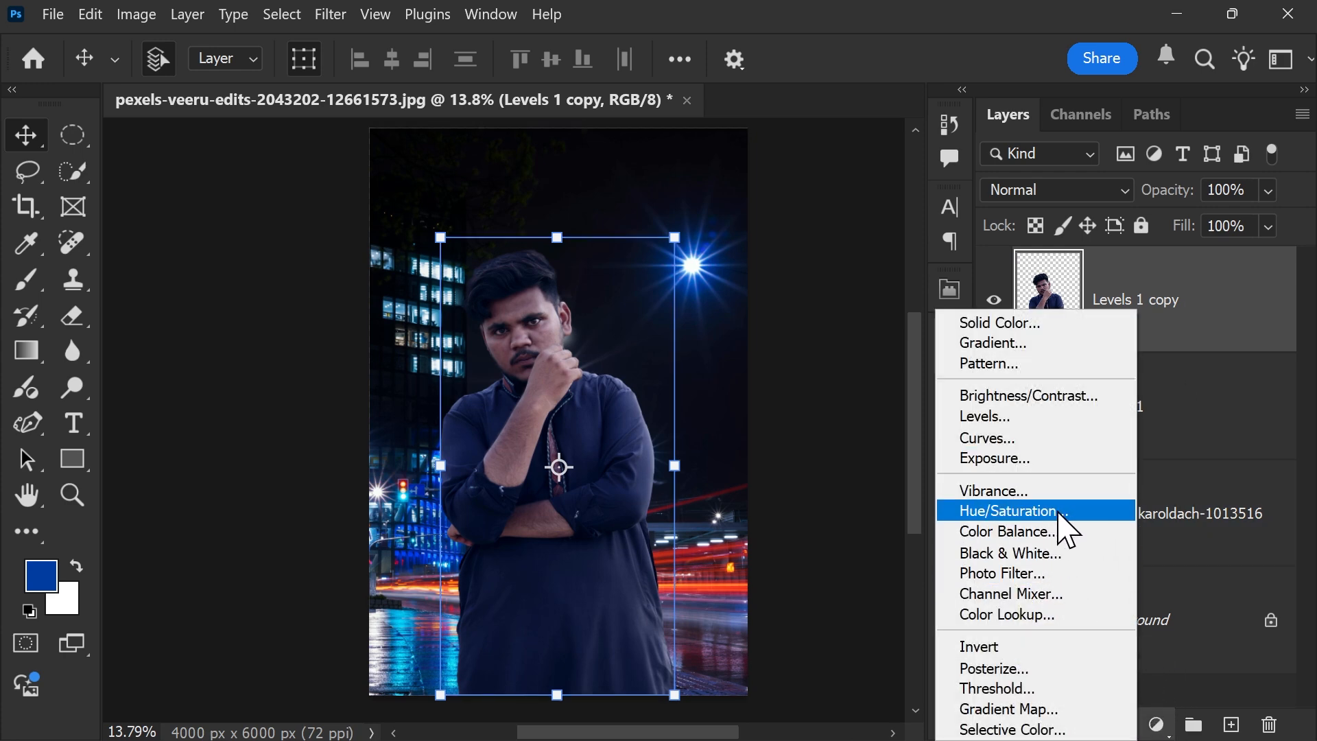
left_click(1008, 511)
left_click_drag(735, 468, 803, 469)
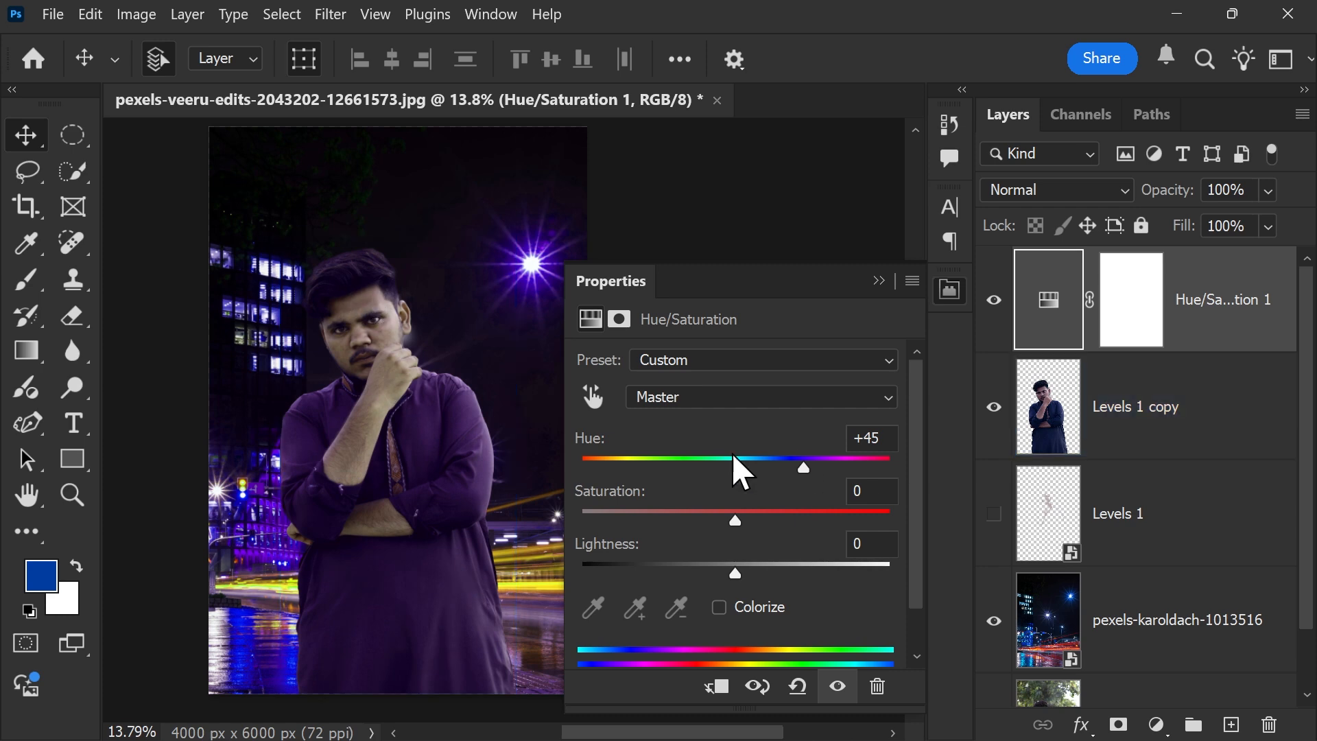
left_click(740, 610)
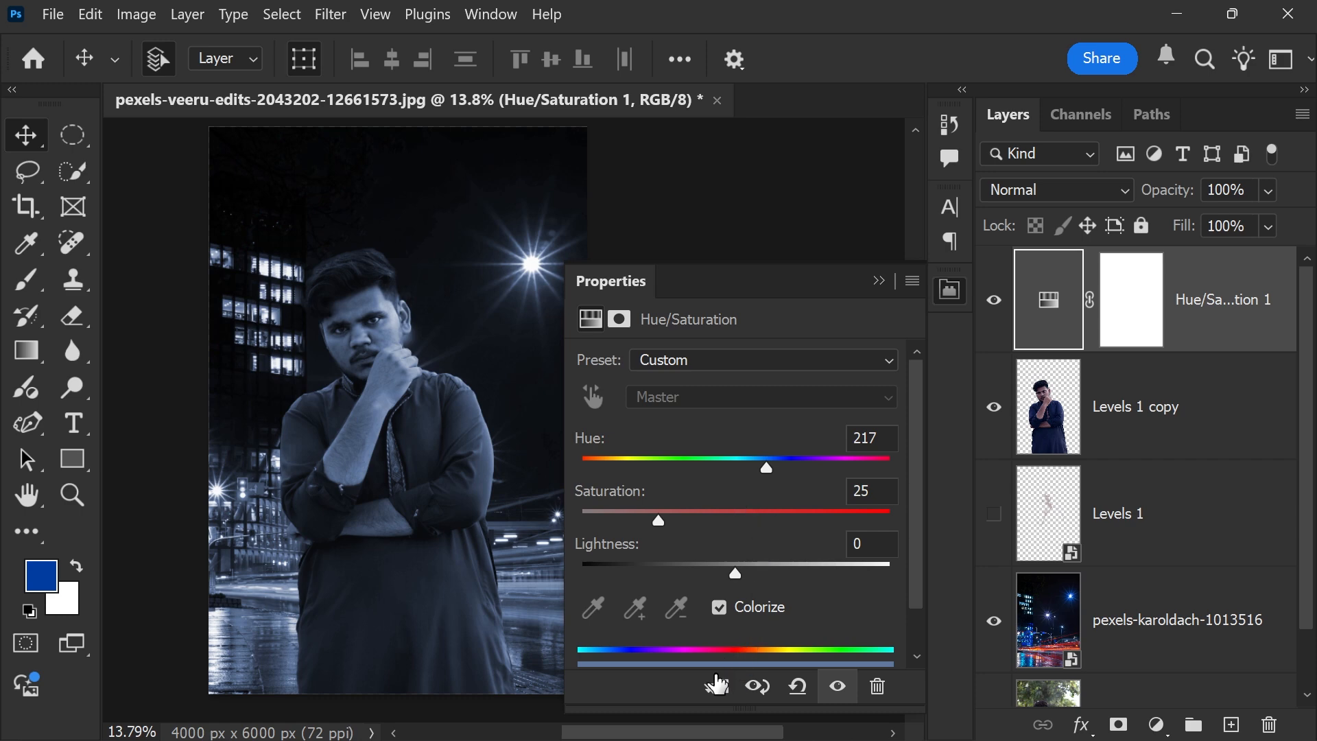
left_click(718, 686)
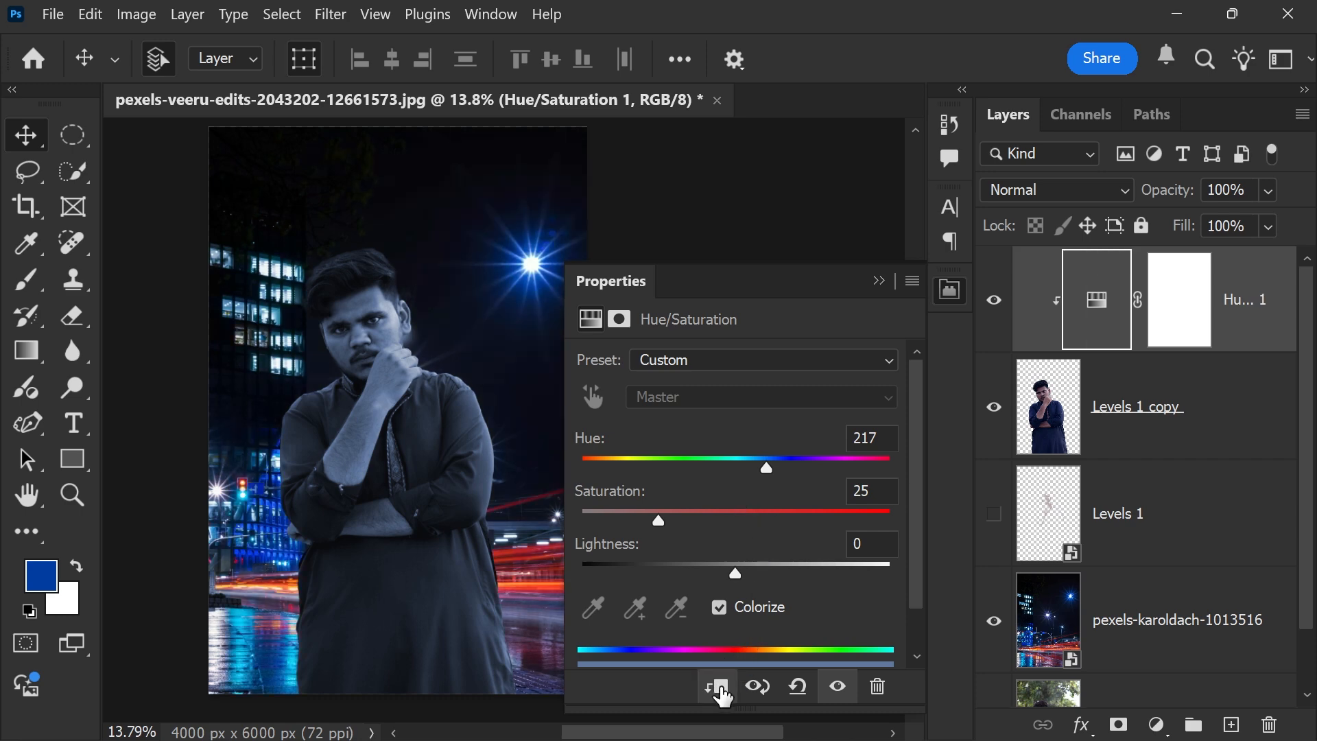
Step: Set the Hue/Saturation adjustment's hue to 211 and saturation to 91 to match the man to the background's blue light
left_click_drag(659, 521, 831, 523)
mouse_move(767, 468)
left_mouse_down()
mouse_move(691, 466)
mouse_move(803, 468)
mouse_move(754, 469)
left_mouse_up()
left_click(531, 285)
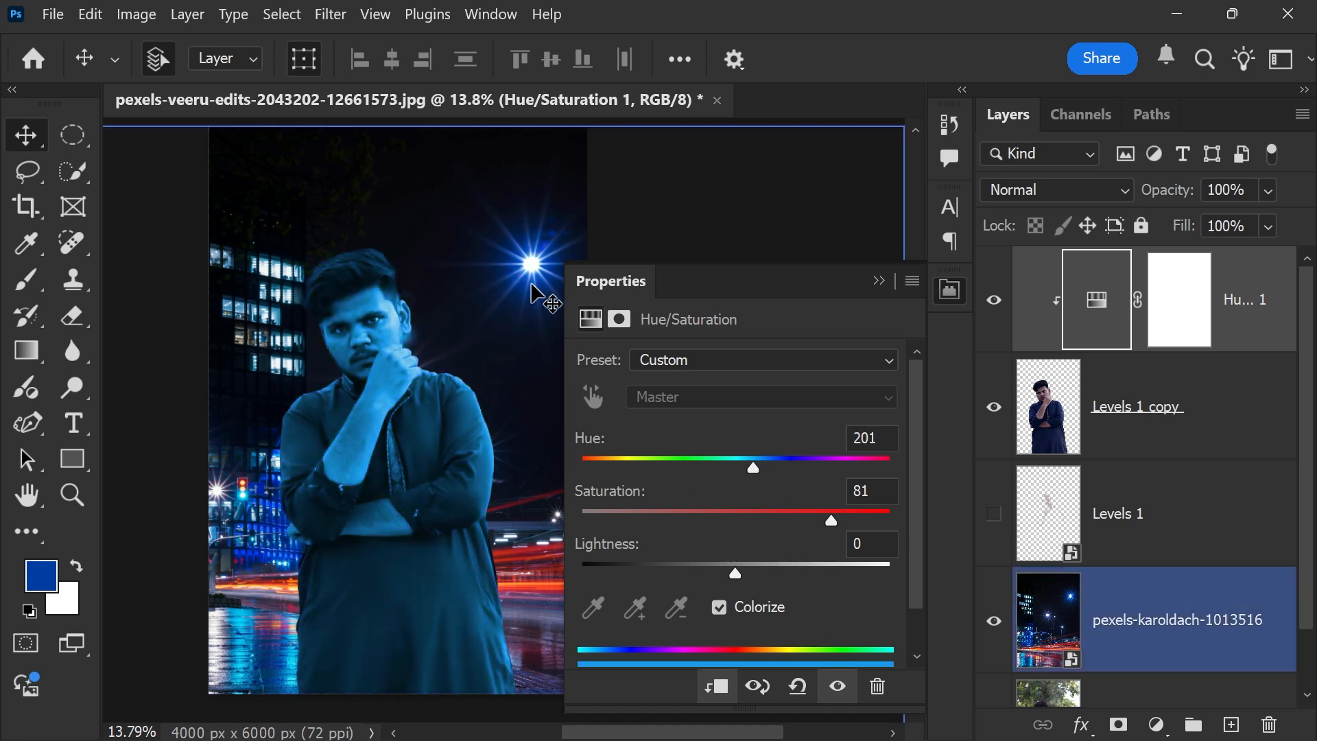
left_click(395, 363)
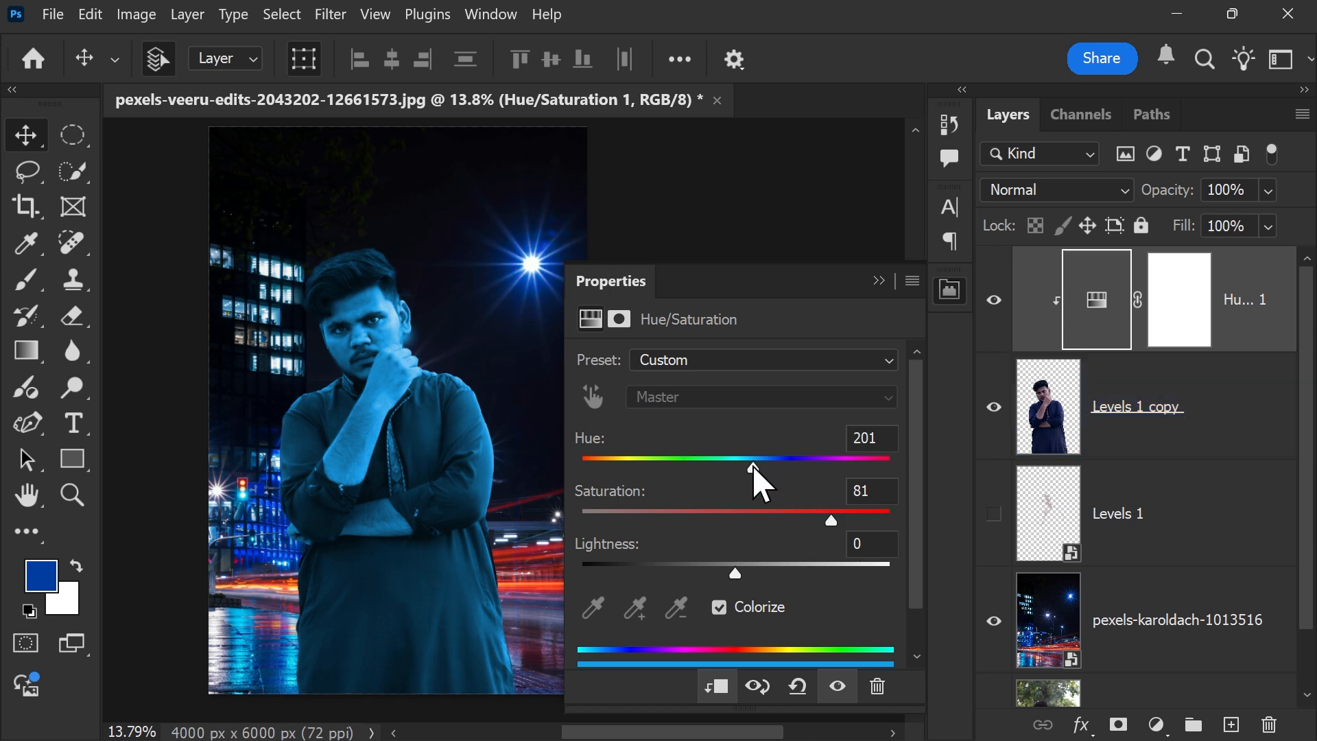
left_click_drag(753, 468, 762, 467)
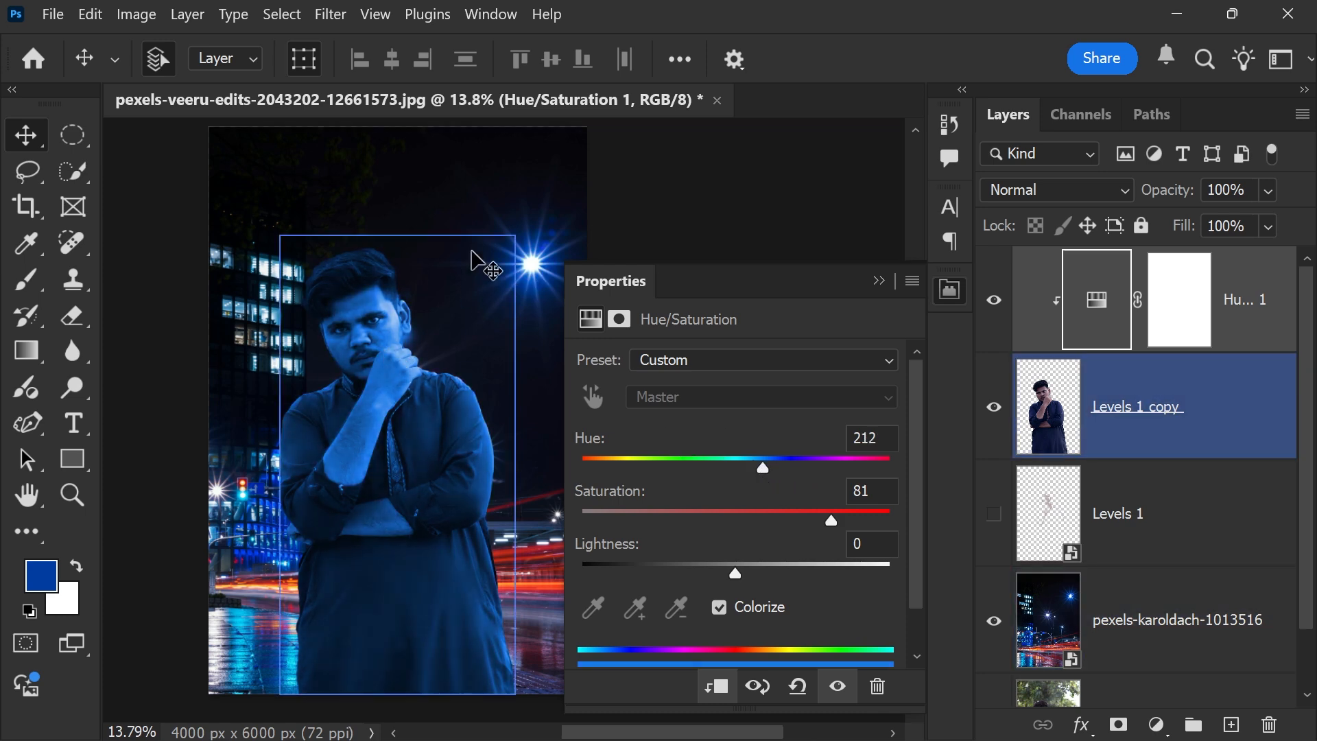
left_click_drag(761, 466, 763, 472)
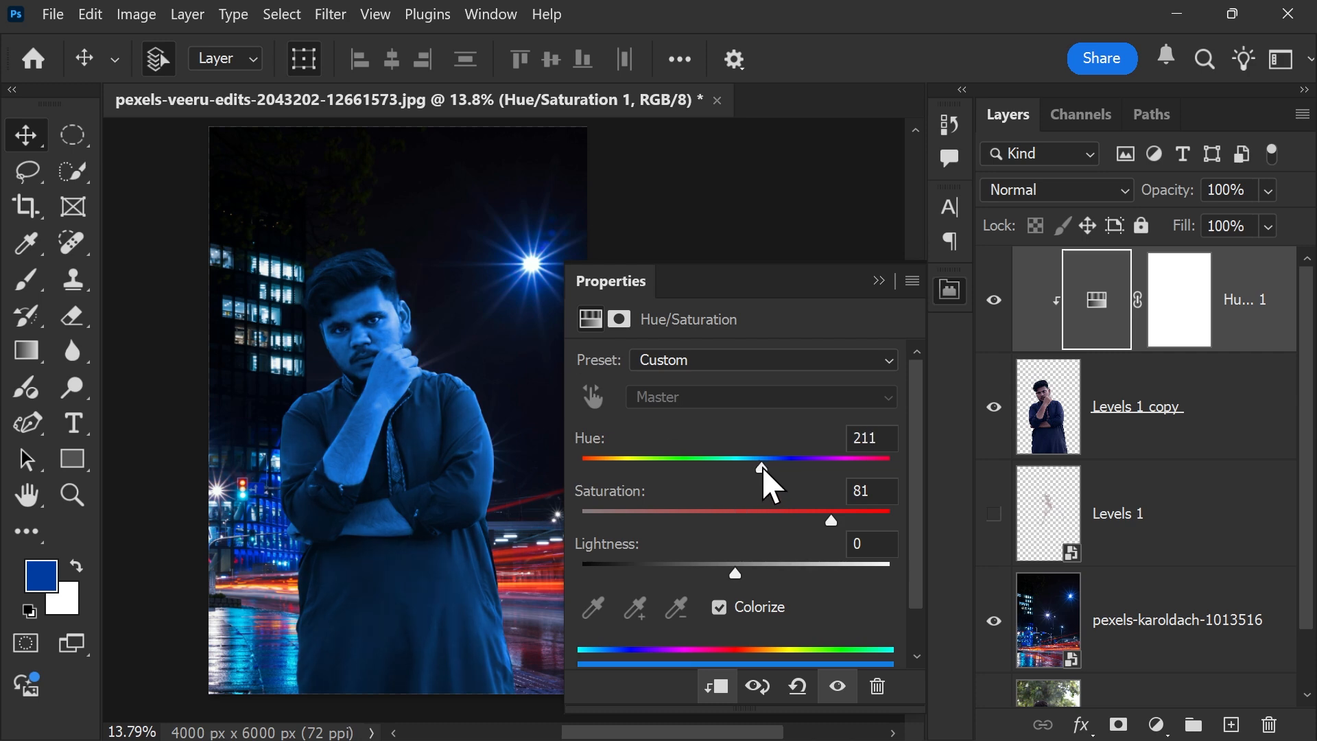
left_click(588, 295)
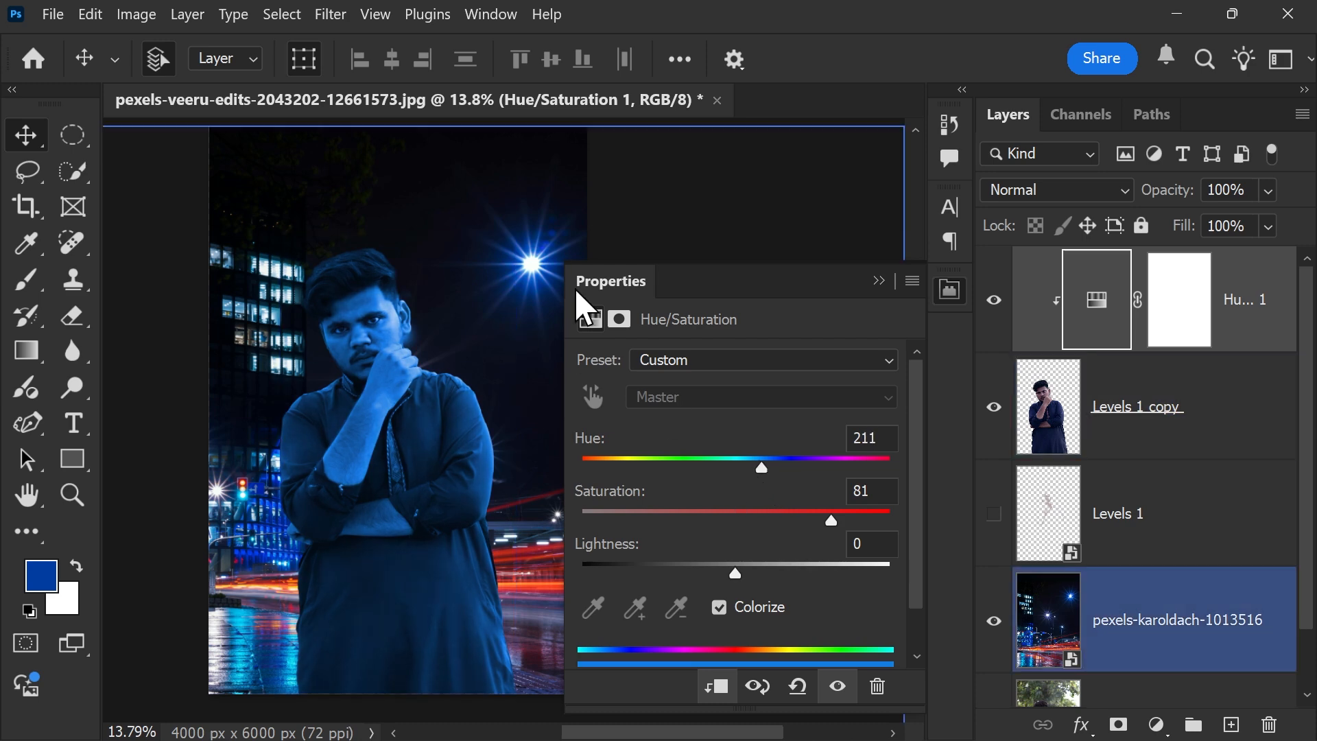
left_click_drag(831, 520, 862, 520)
mouse_move(735, 572)
left_mouse_down()
mouse_move(841, 573)
mouse_move(735, 573)
left_mouse_up()
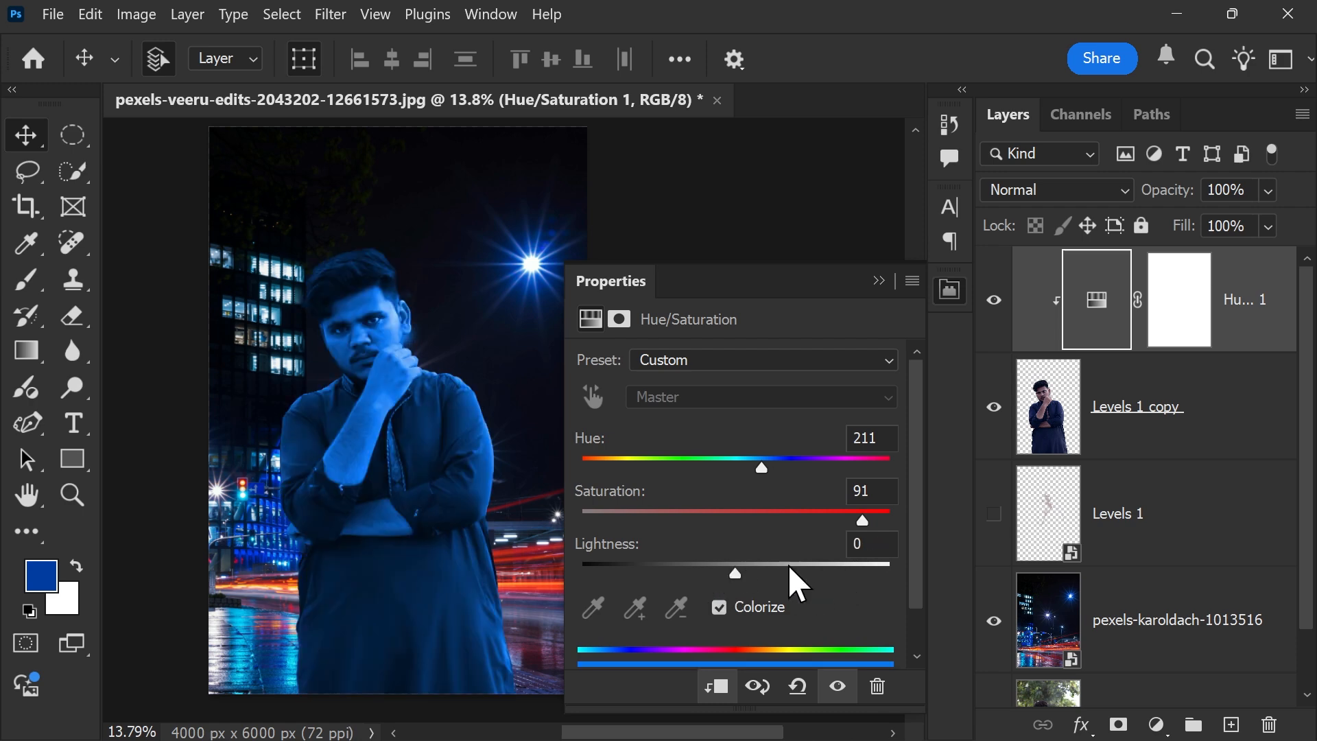
left_click(878, 280)
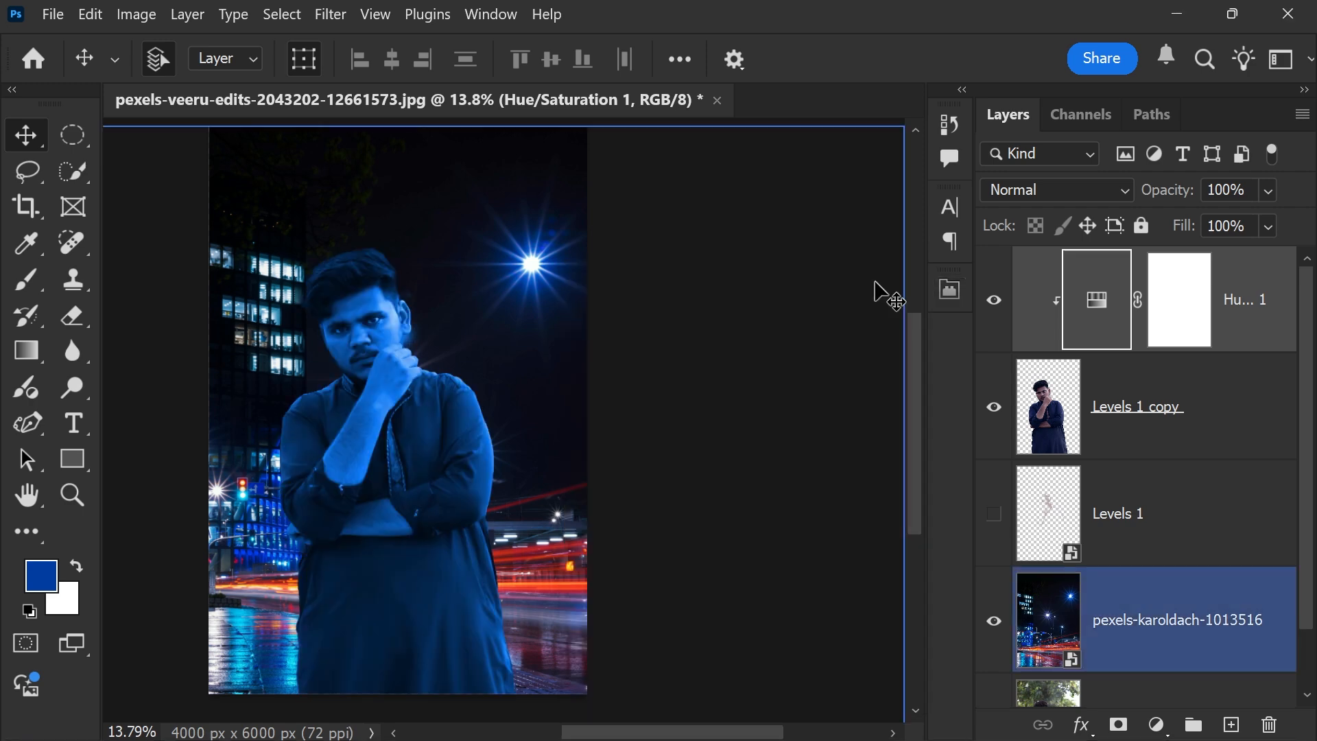
Step: Select the Hue/Saturation adjustment's layer mask and invert it to black to hide the blue tint
left_click(1199, 406)
left_click(1207, 290)
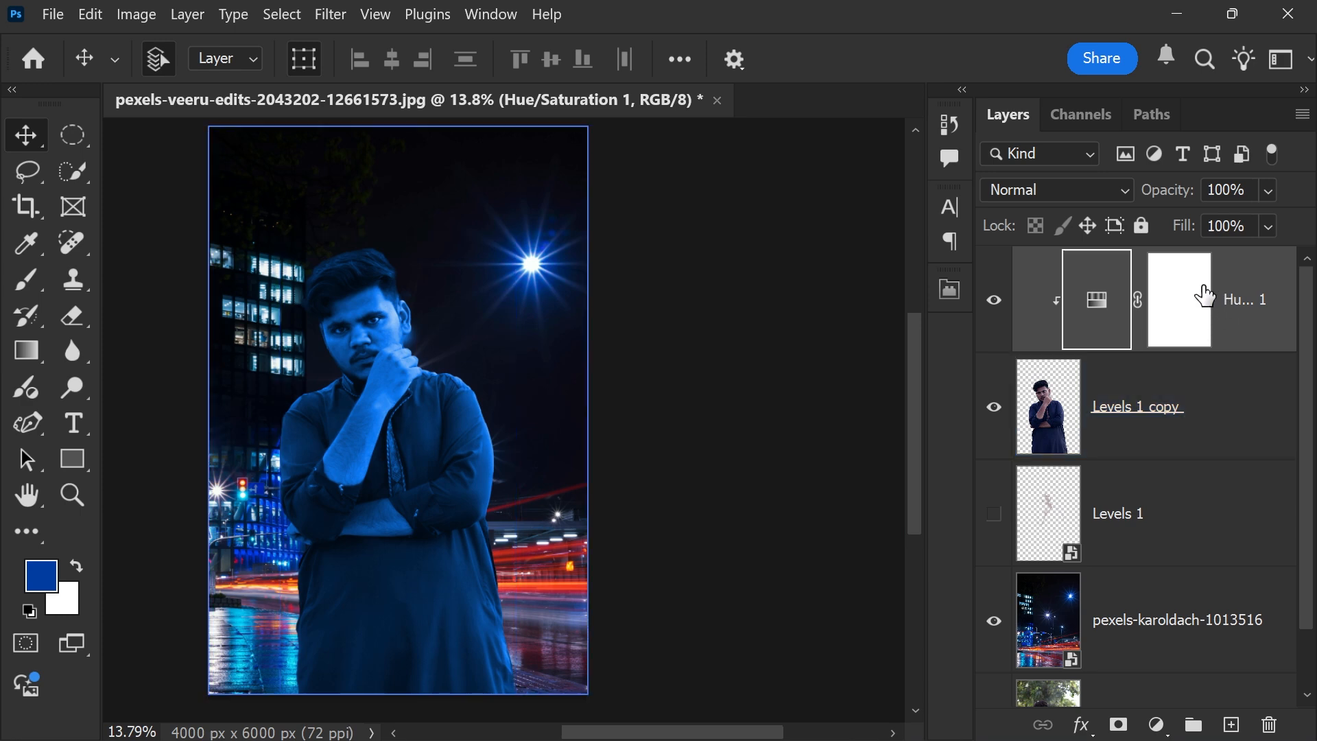
left_click(1204, 296)
left_click(426, 353)
left_click(417, 286)
left_click(378, 358)
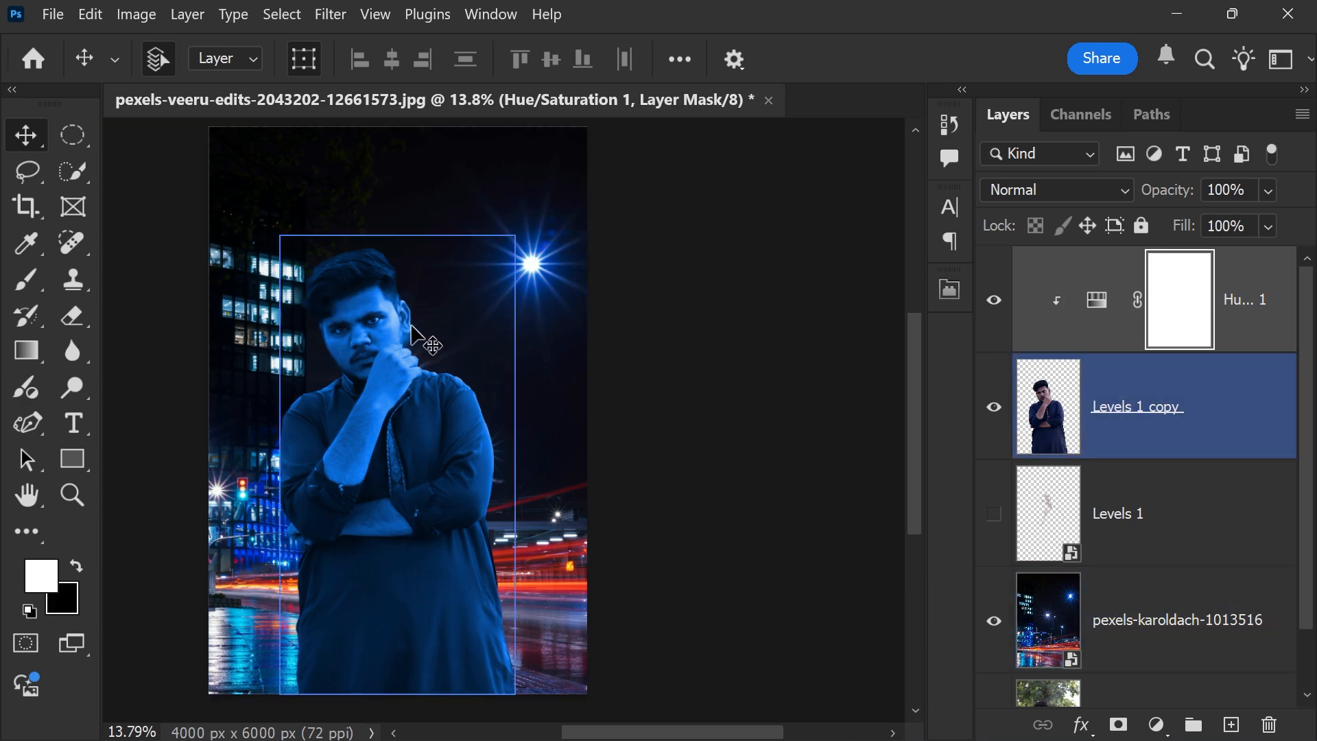
left_click(1178, 314)
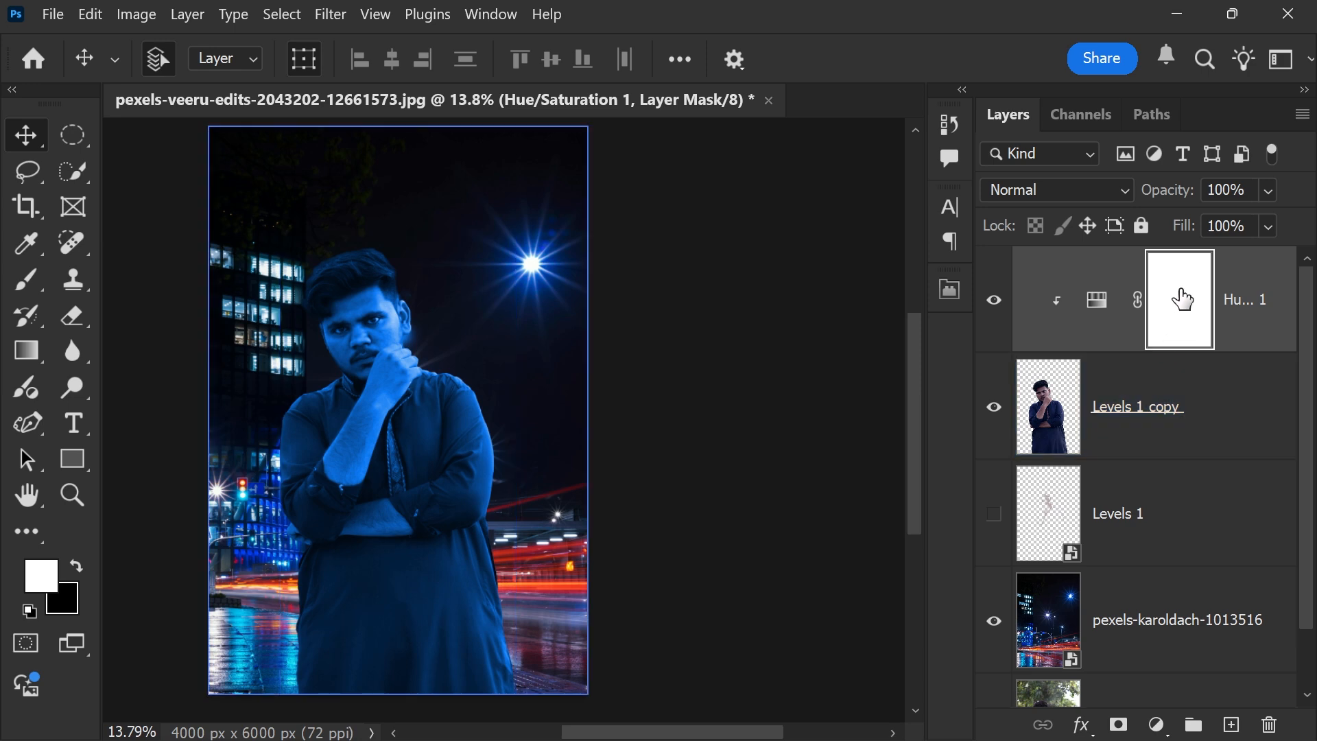
key("ctrl+i")
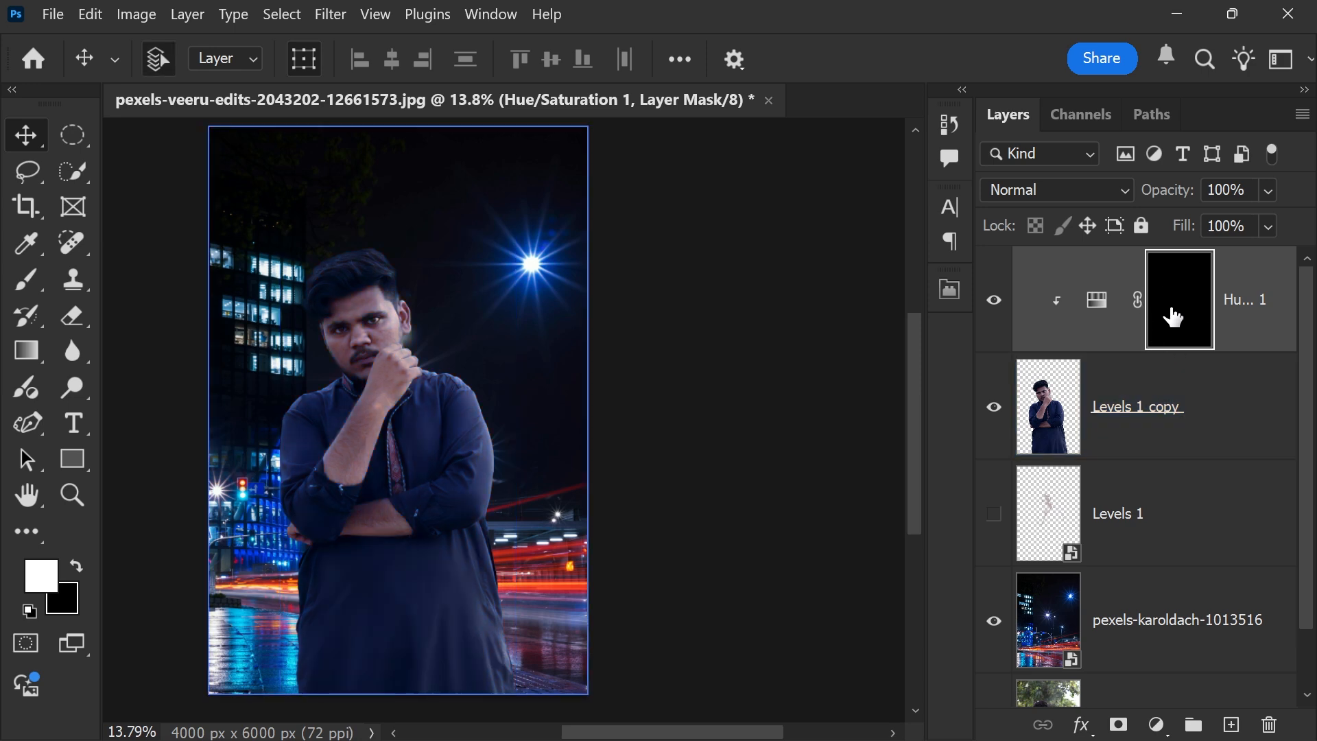
Step: Load the Levels 1 highlights as a selection, fill that area of the Hue/Saturation 1 mask with white, and deselect
left_click(1060, 511, "ctrl")
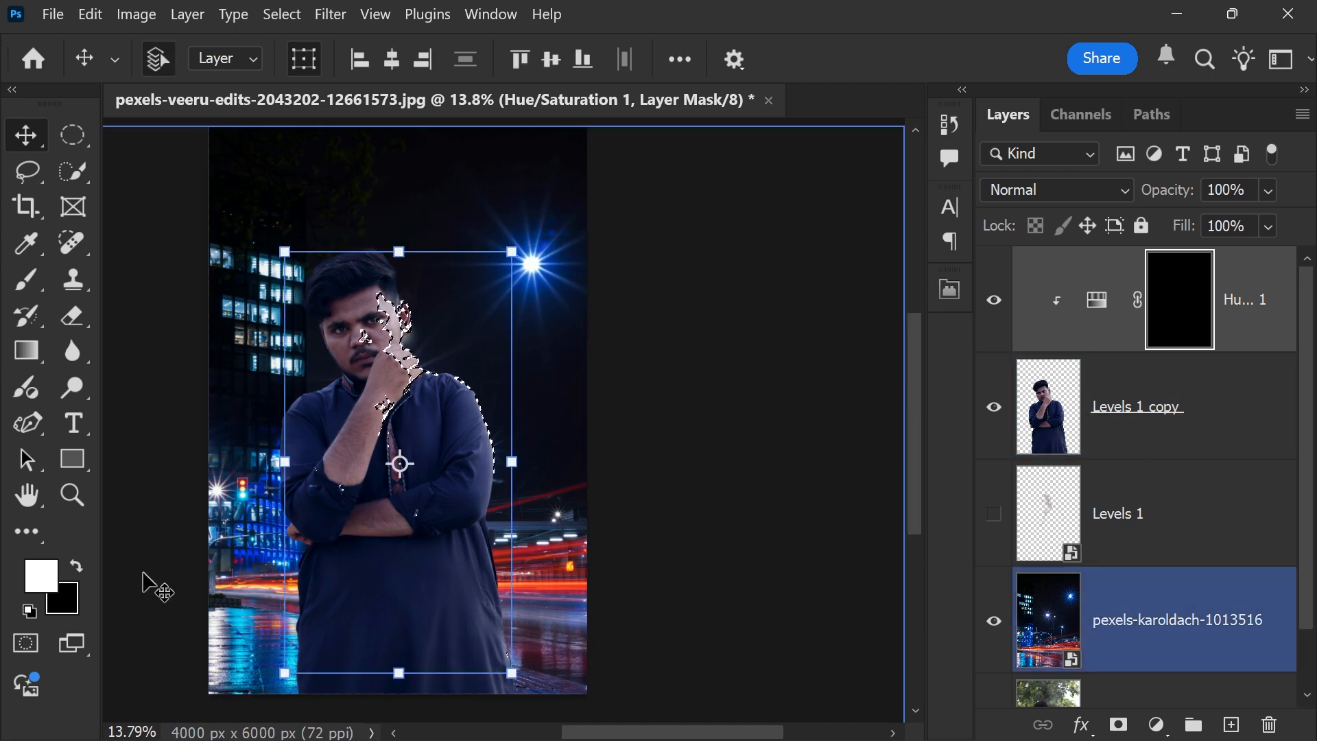
left_click(76, 567)
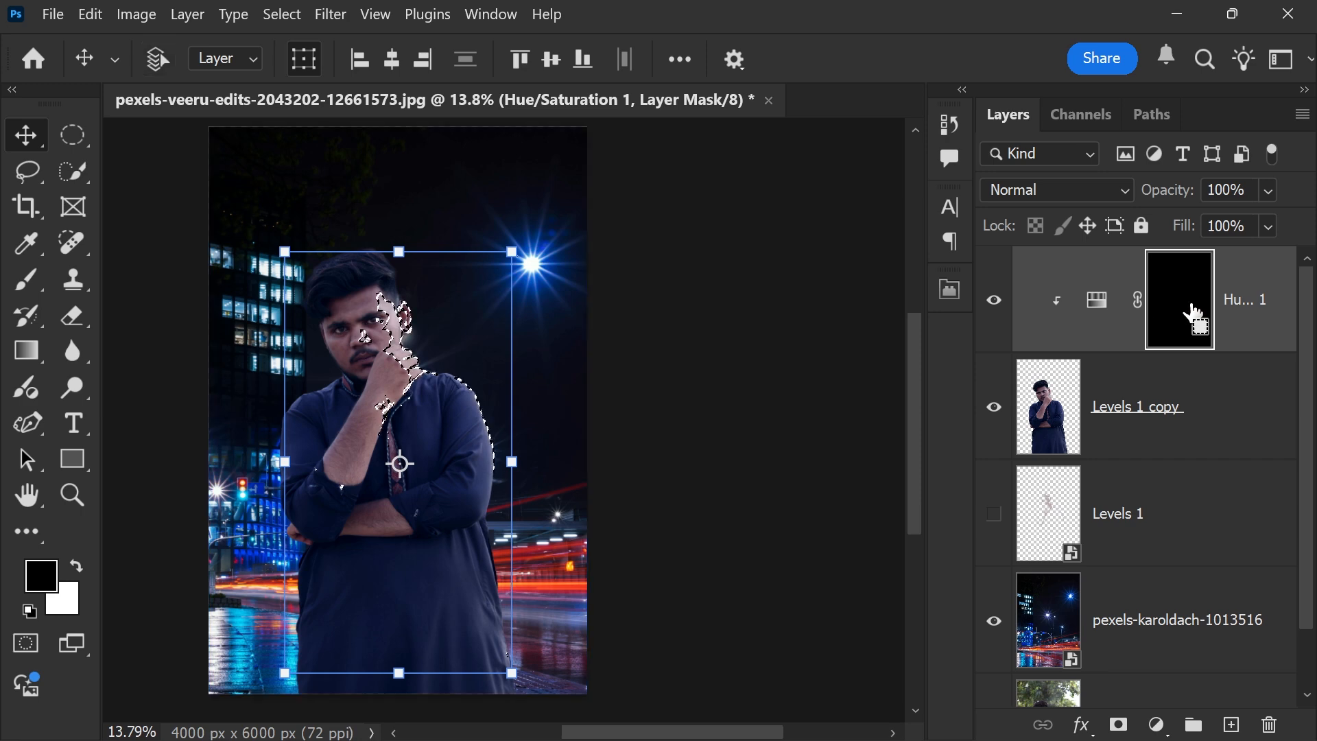
key("ctrl+BackSpace")
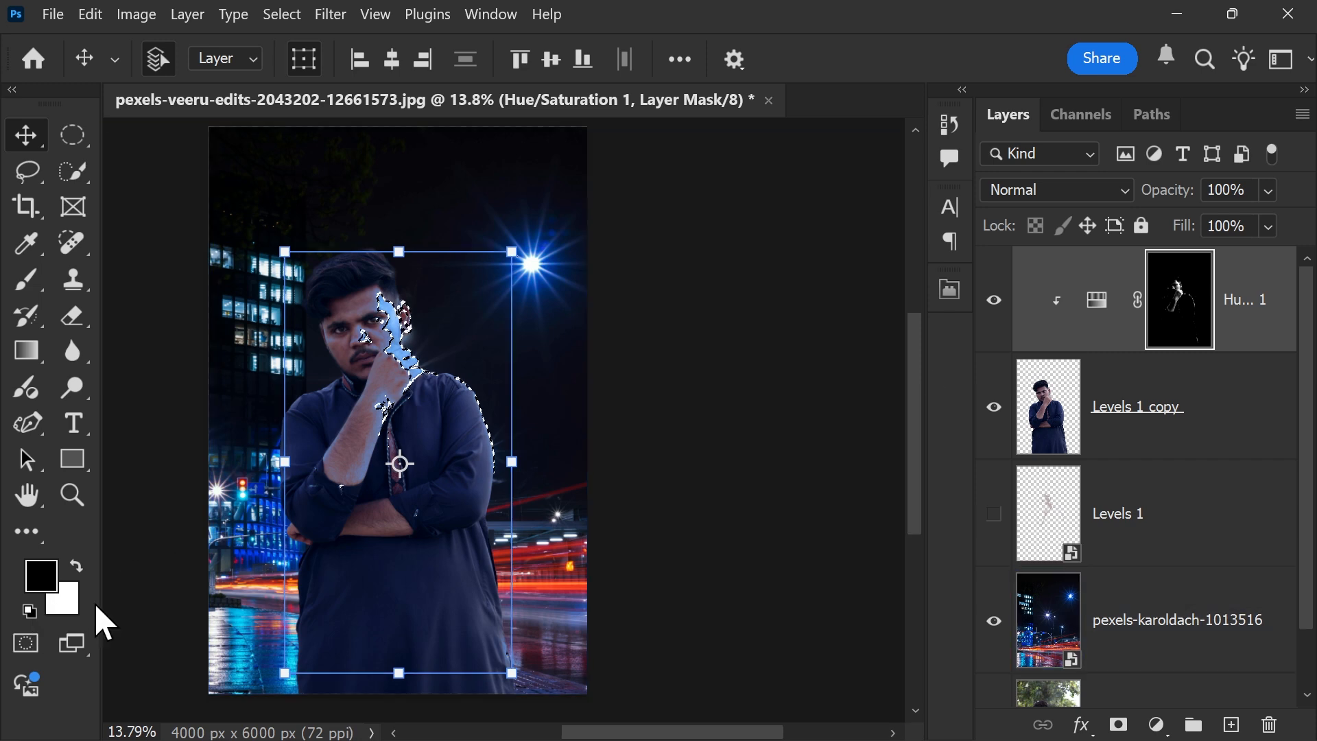
key("ctrl+d")
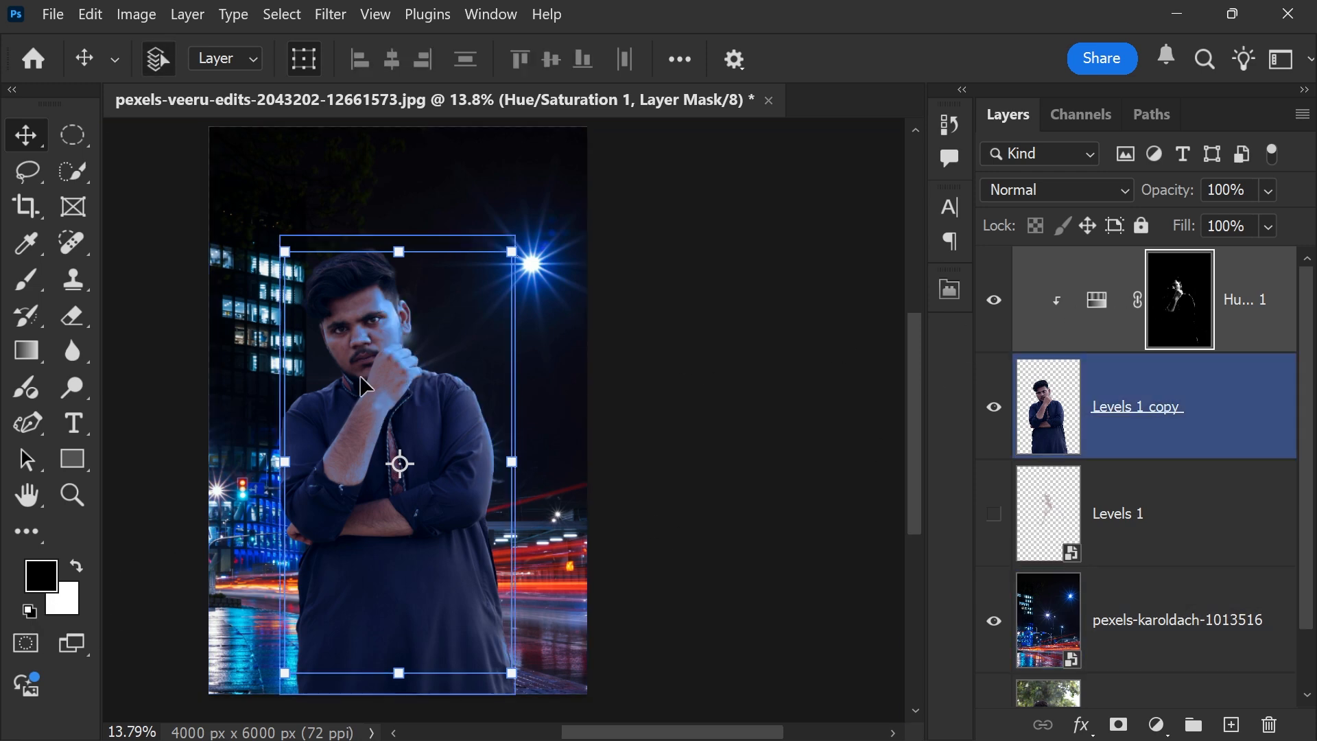
Step: Inspect the blue light on the man's face, hand and arm up close and within the whole composite
left_click_drag(361, 376, 363, 471)
scroll(363, 464, "up", 8)
scroll(365, 457, "up", 1)
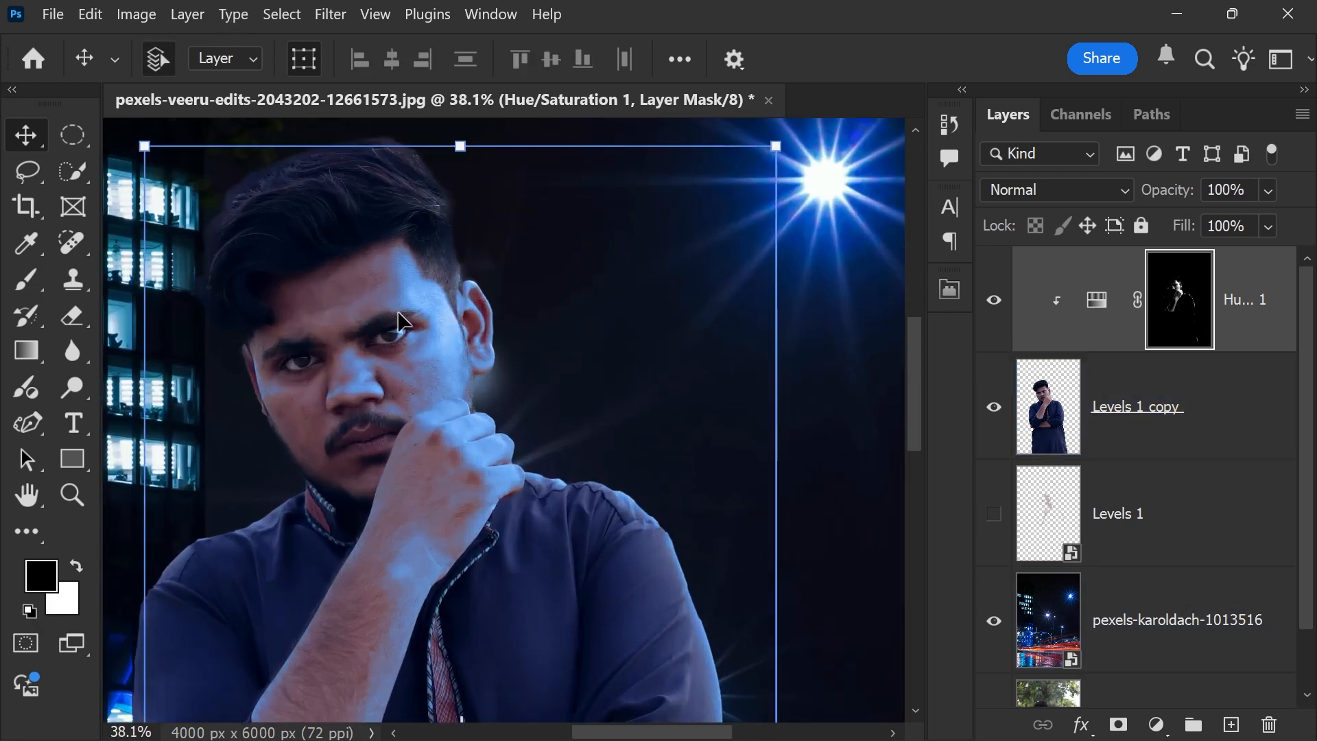
left_click(343, 318)
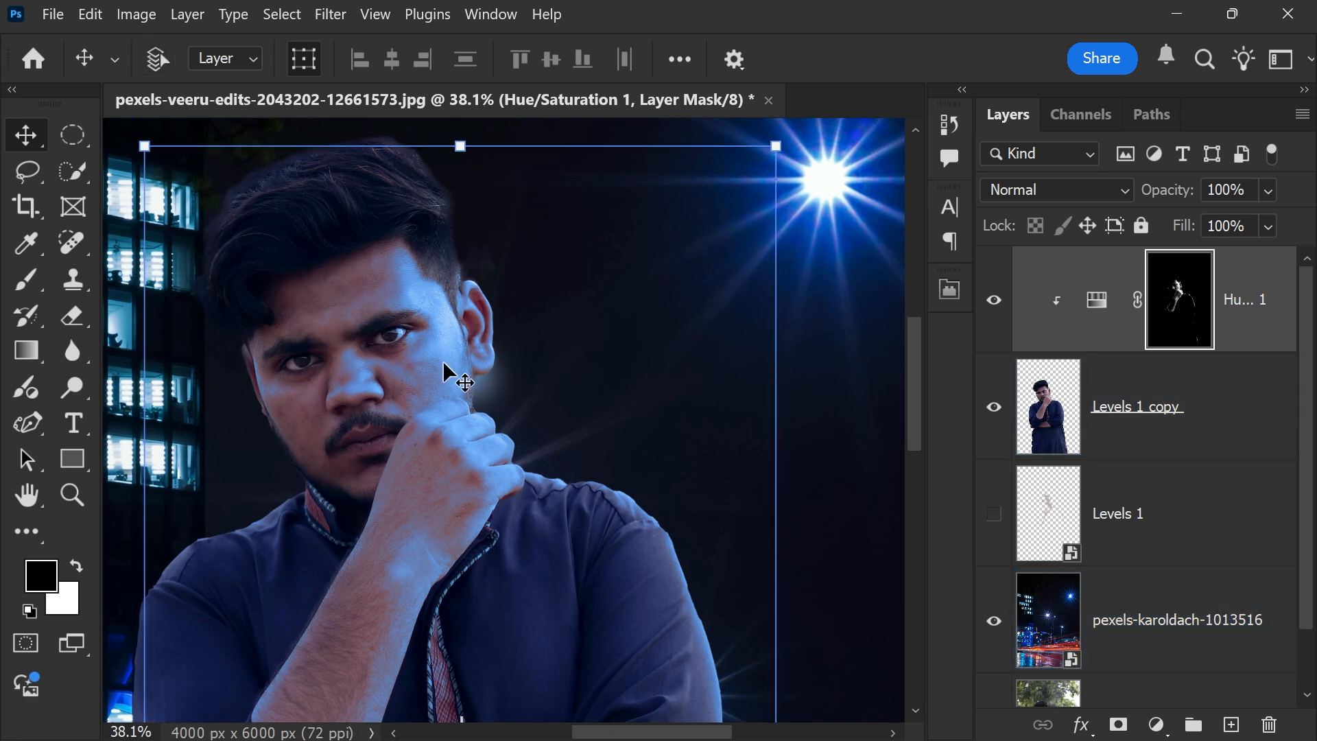
left_click_drag(449, 369, 411, 358)
key("z")
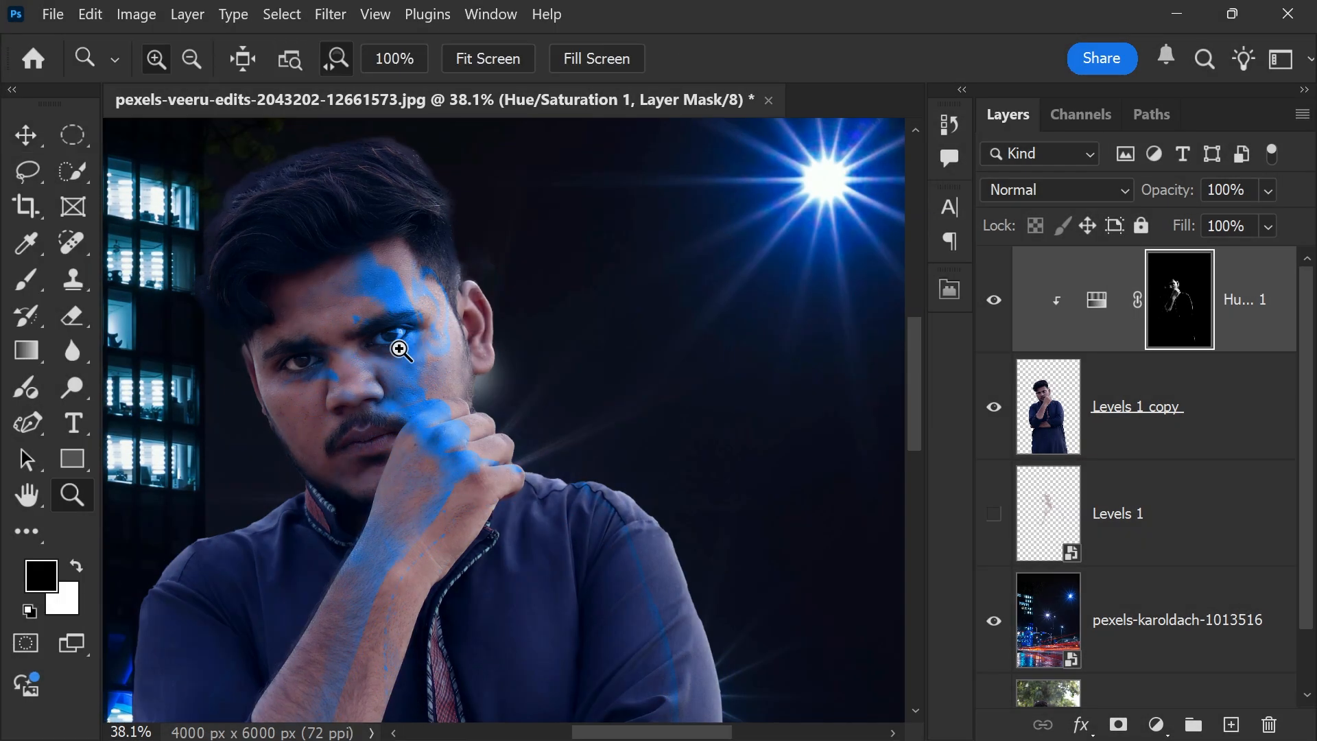
scroll(398, 348, "down", 5)
scroll(471, 373, "up", 2)
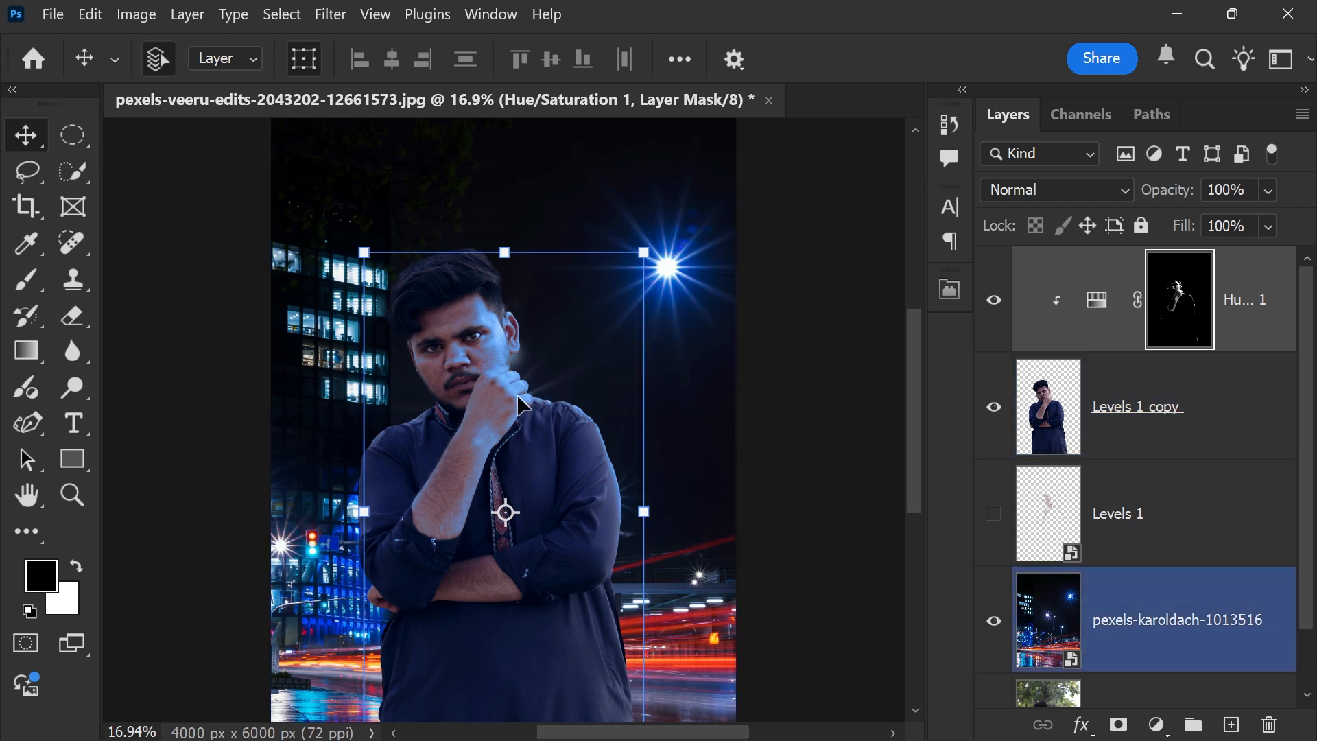
Step: Reload the Levels 1 highlights as a selection, brush white on the Hue/Saturation 1 mask over the face and hand highlights, and deselect
left_click_drag(1060, 511, 1057, 518)
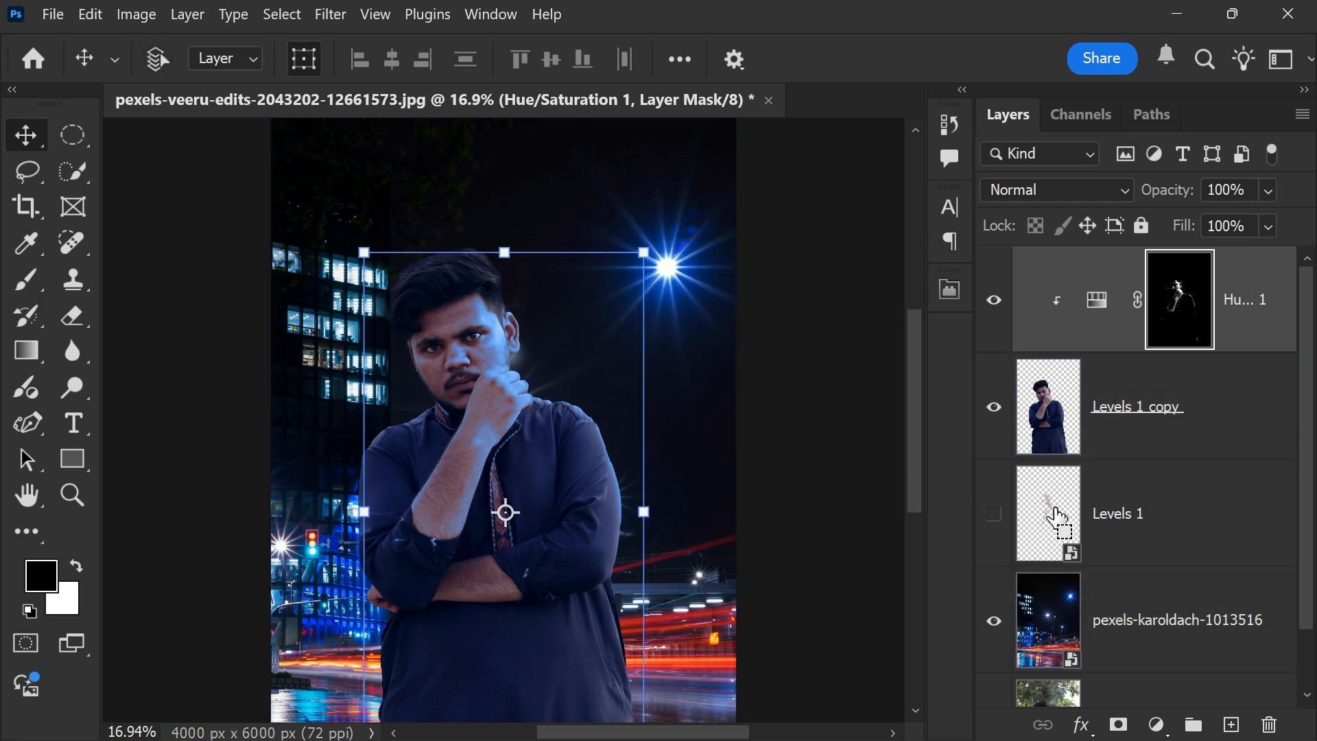
left_click(1056, 518, "ctrl")
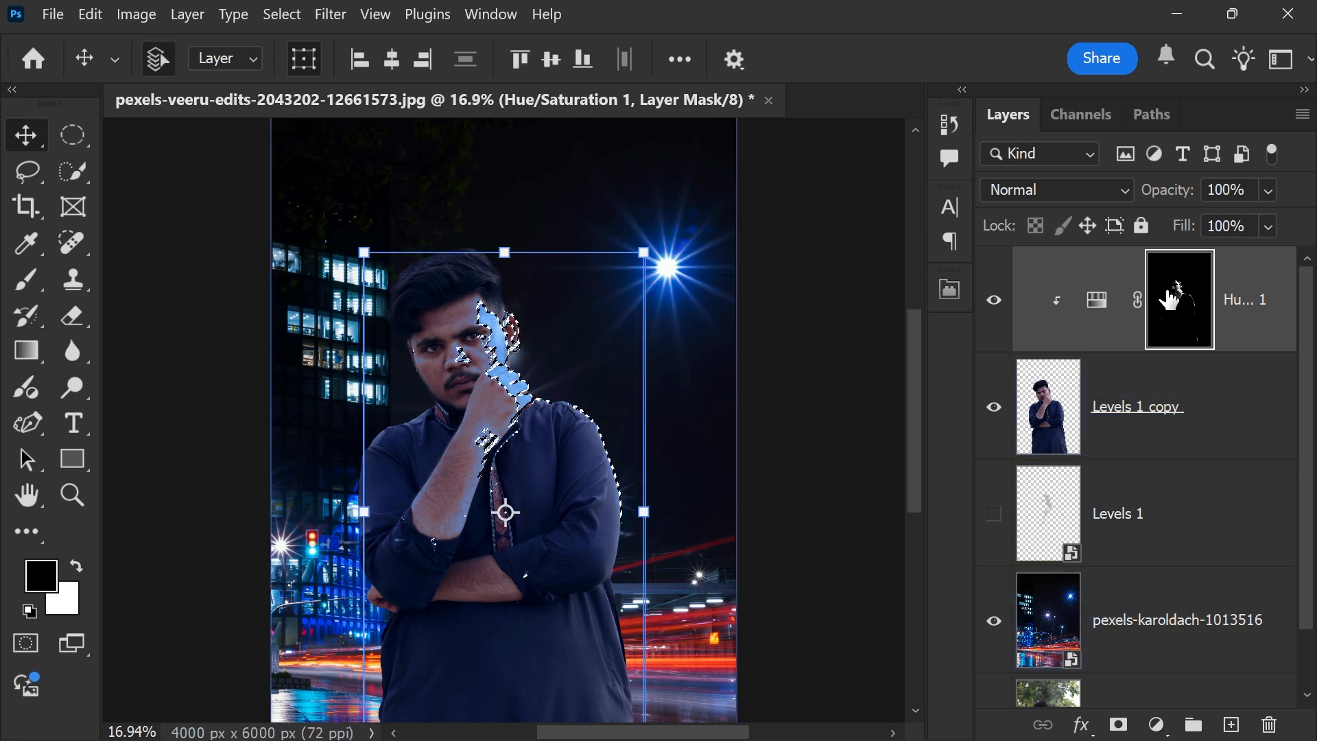
key("b")
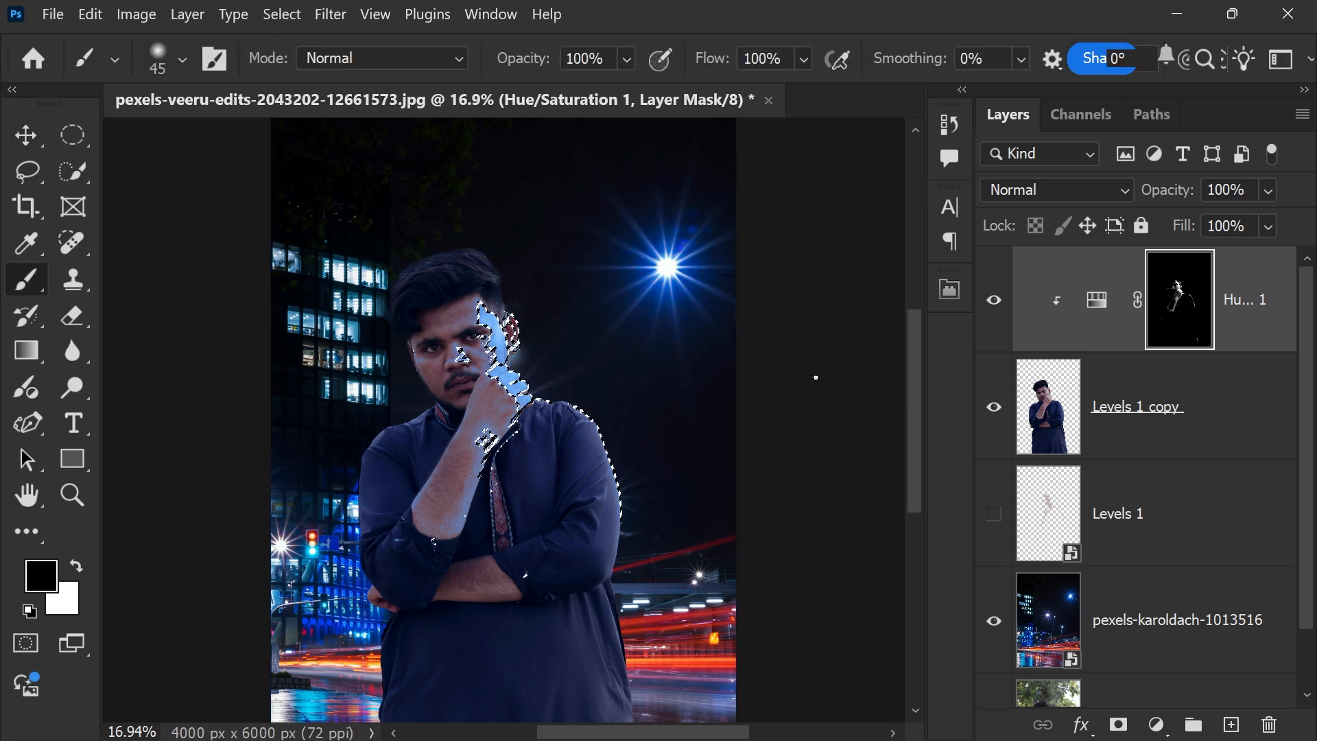
left_click(76, 566)
scroll(524, 393, "up", 1)
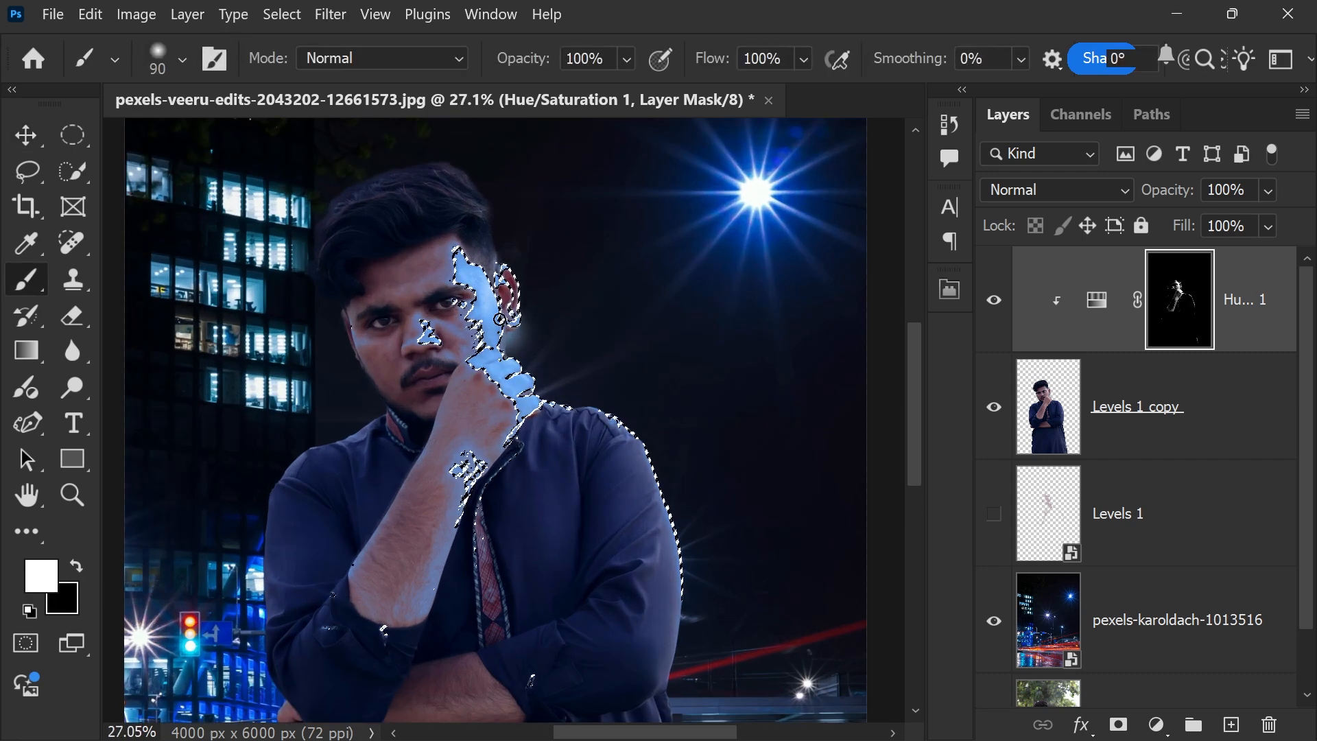
mouse_move(500, 320)
left_mouse_down()
mouse_move(594, 320)
mouse_move(581, 319)
left_mouse_up()
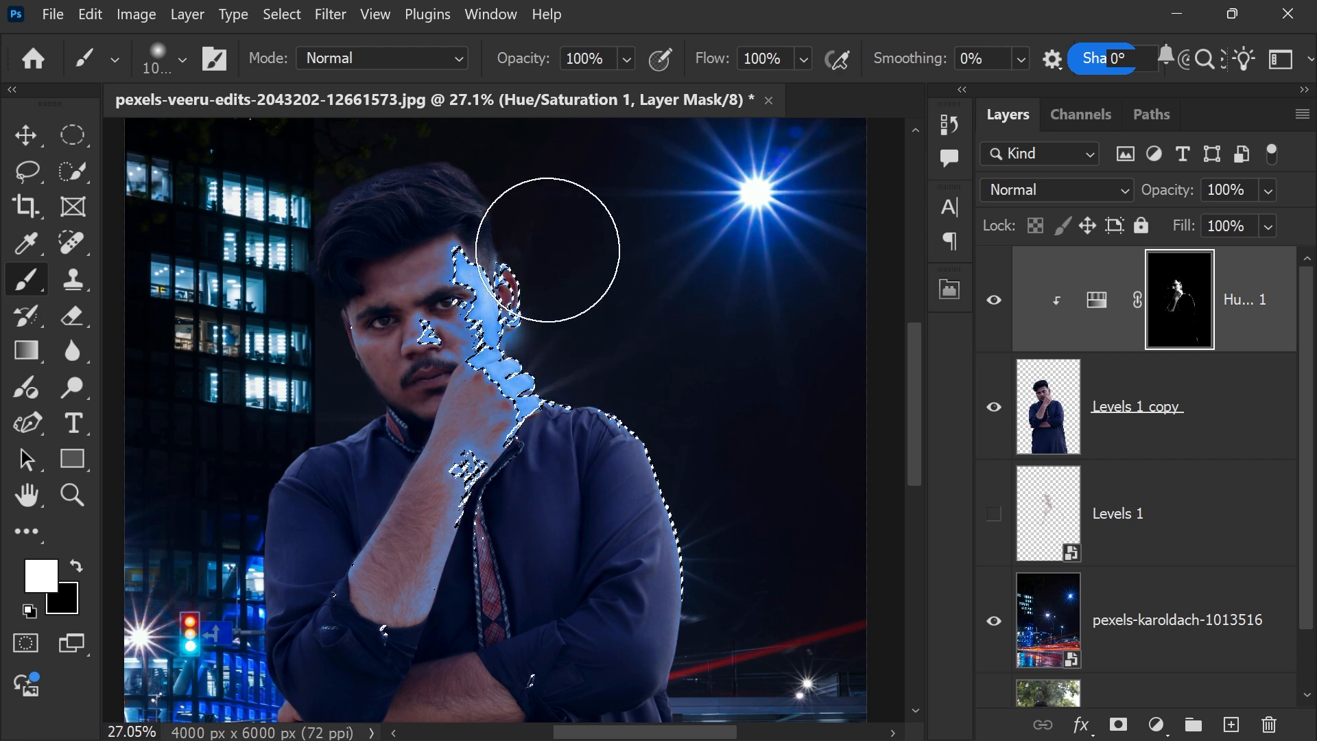
scroll(590, 312, "down", 2)
scroll(594, 327, "up", 2)
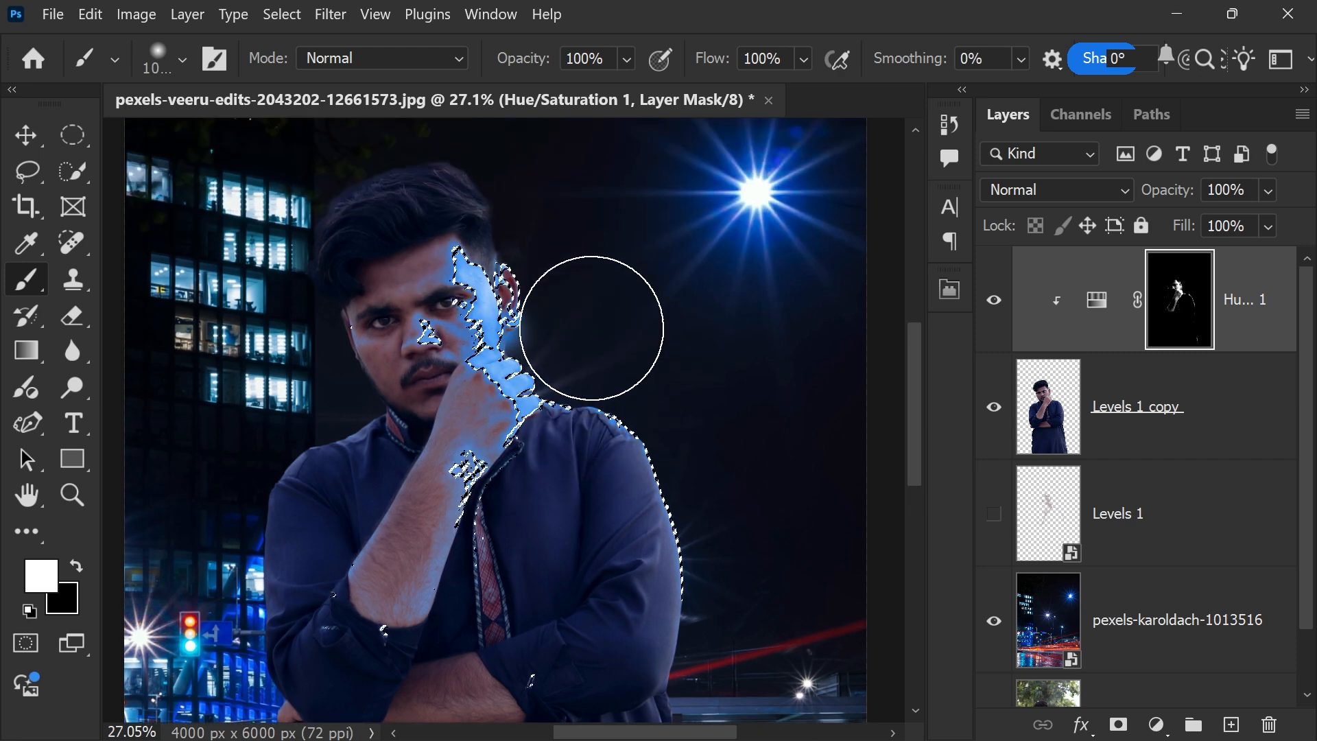
key("ctrl+d")
scroll(453, 430, "down", 3)
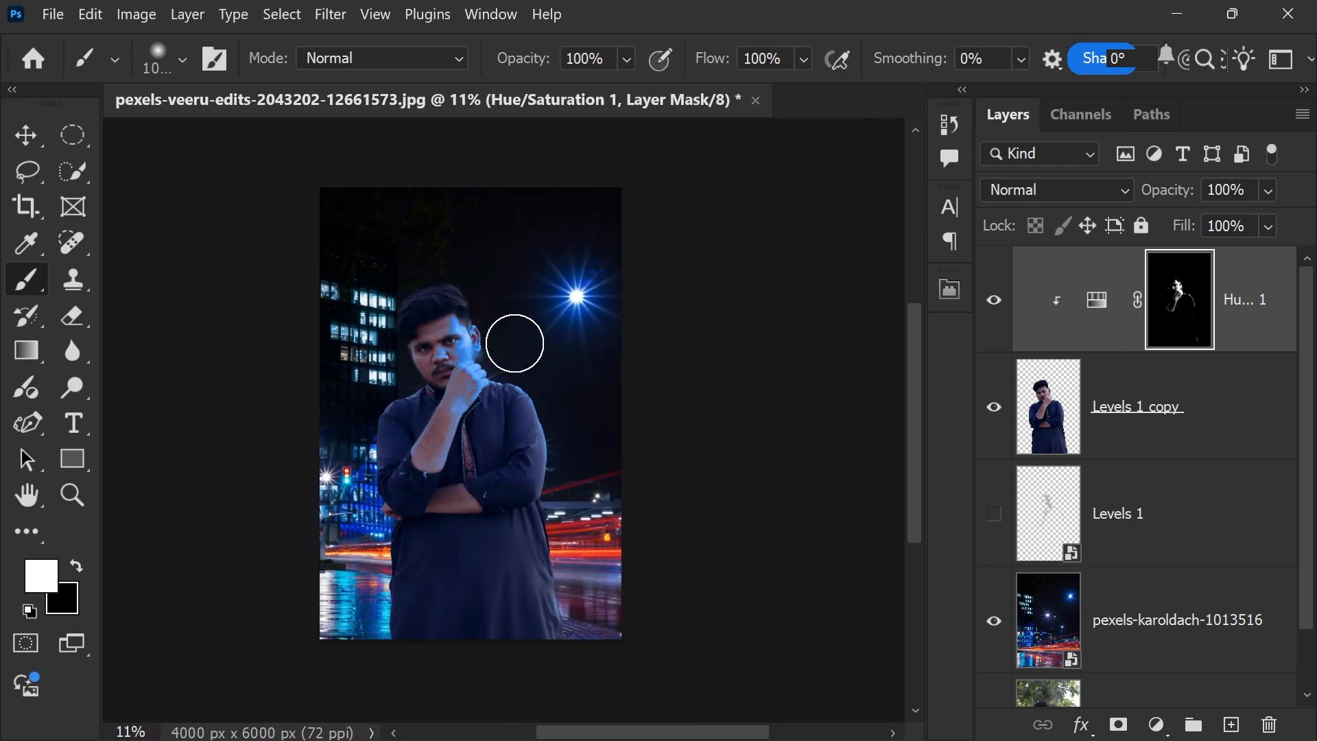
Step: Add a second Hue/Saturation adjustment directly above Levels 1 copy, clipped to it, with Colorize enabled
scroll(515, 343, "up", 1)
scroll(422, 360, "down", 1)
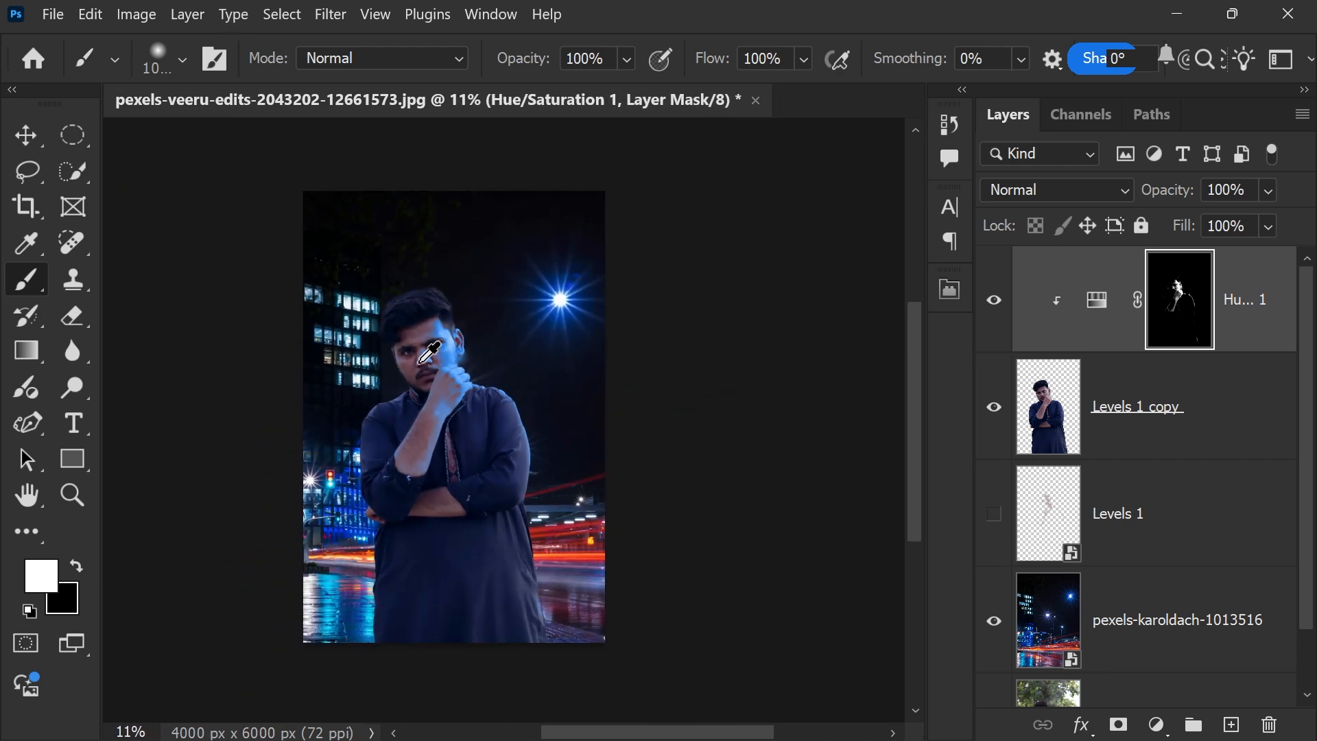
scroll(467, 455, "up", 1)
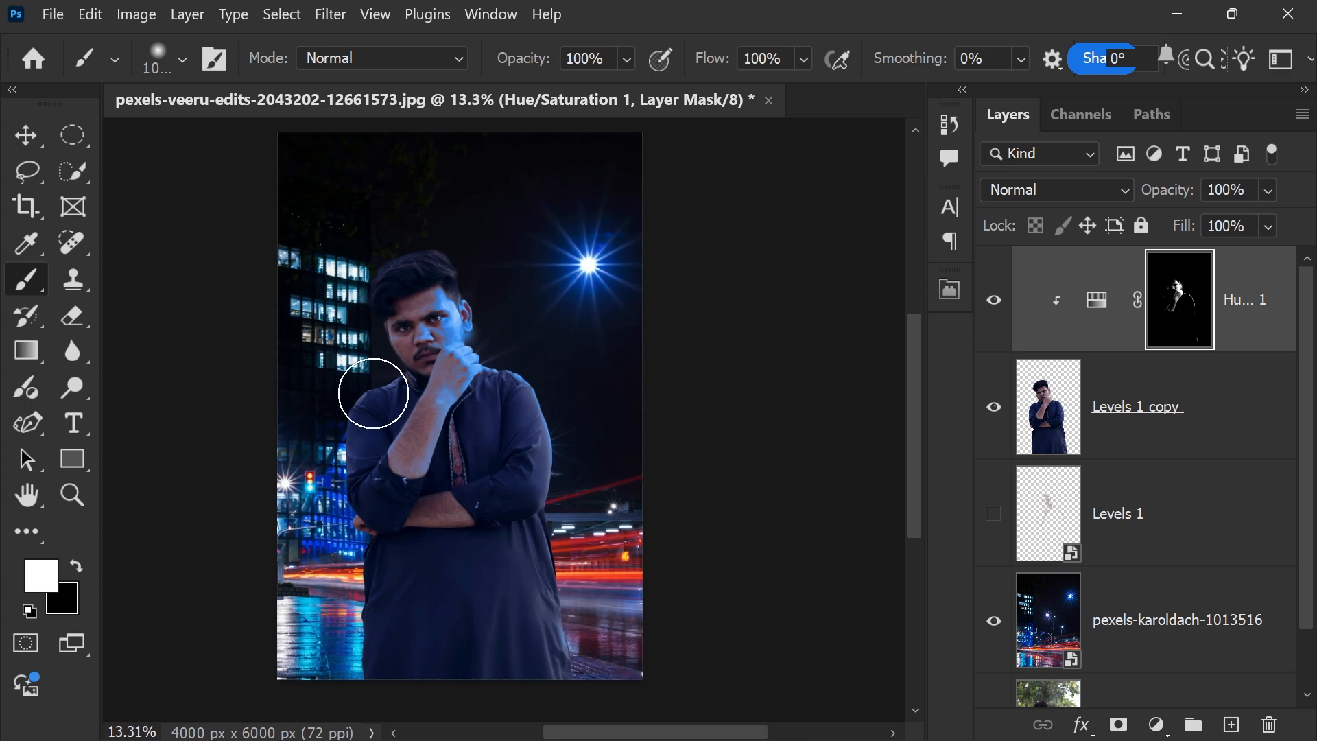
scroll(520, 349, "up", 1)
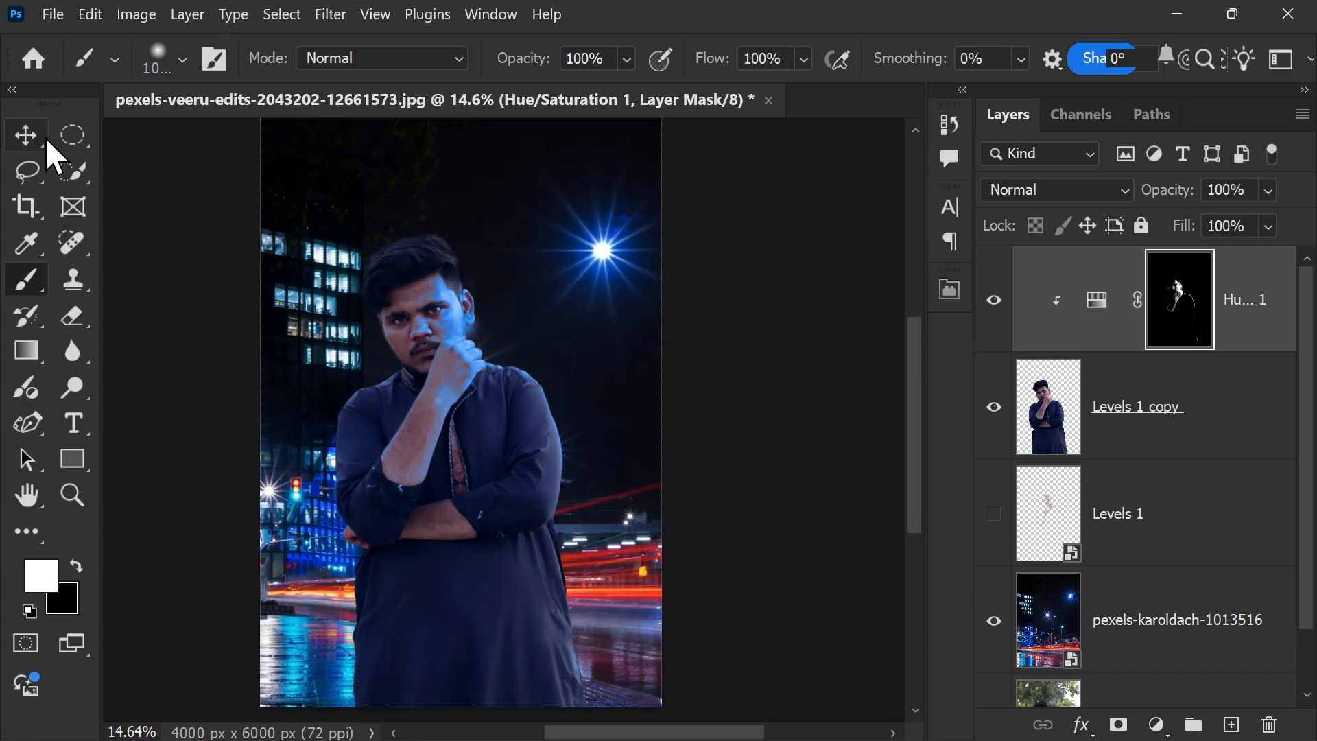
left_click(25, 135)
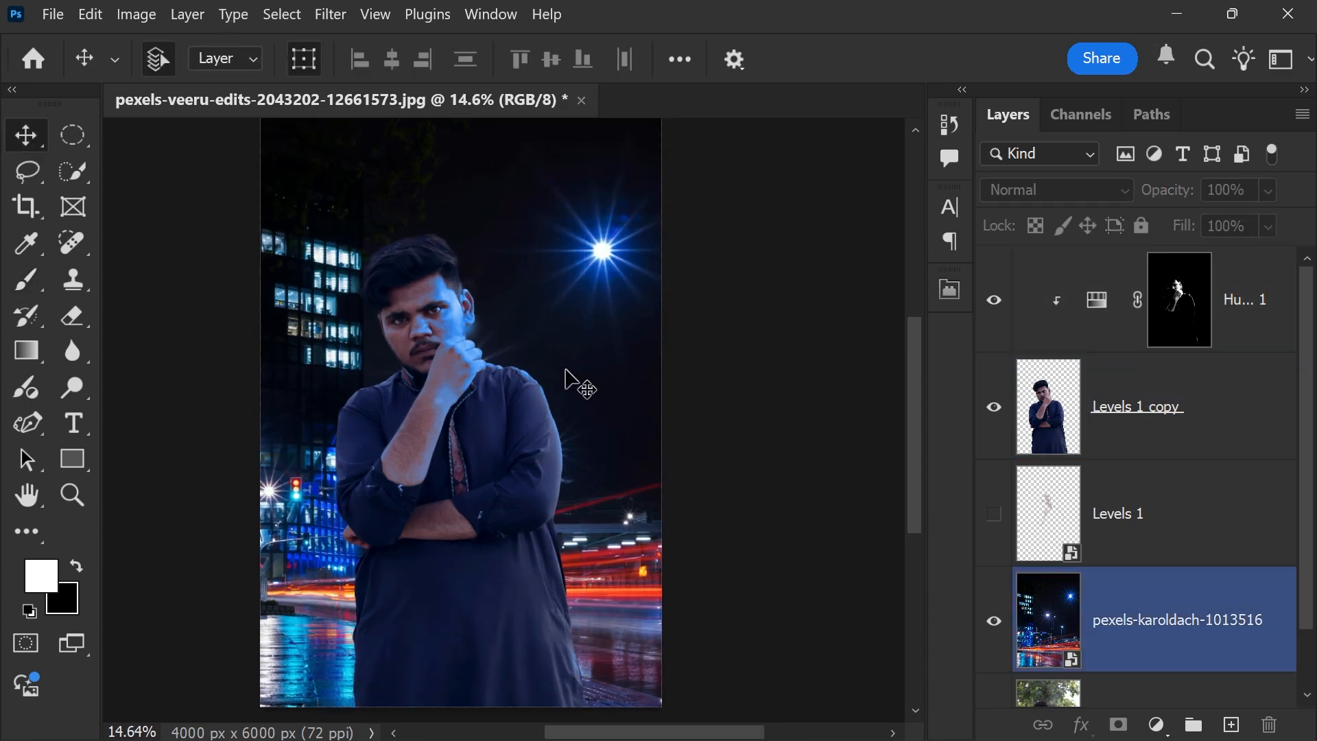
left_click(1228, 414)
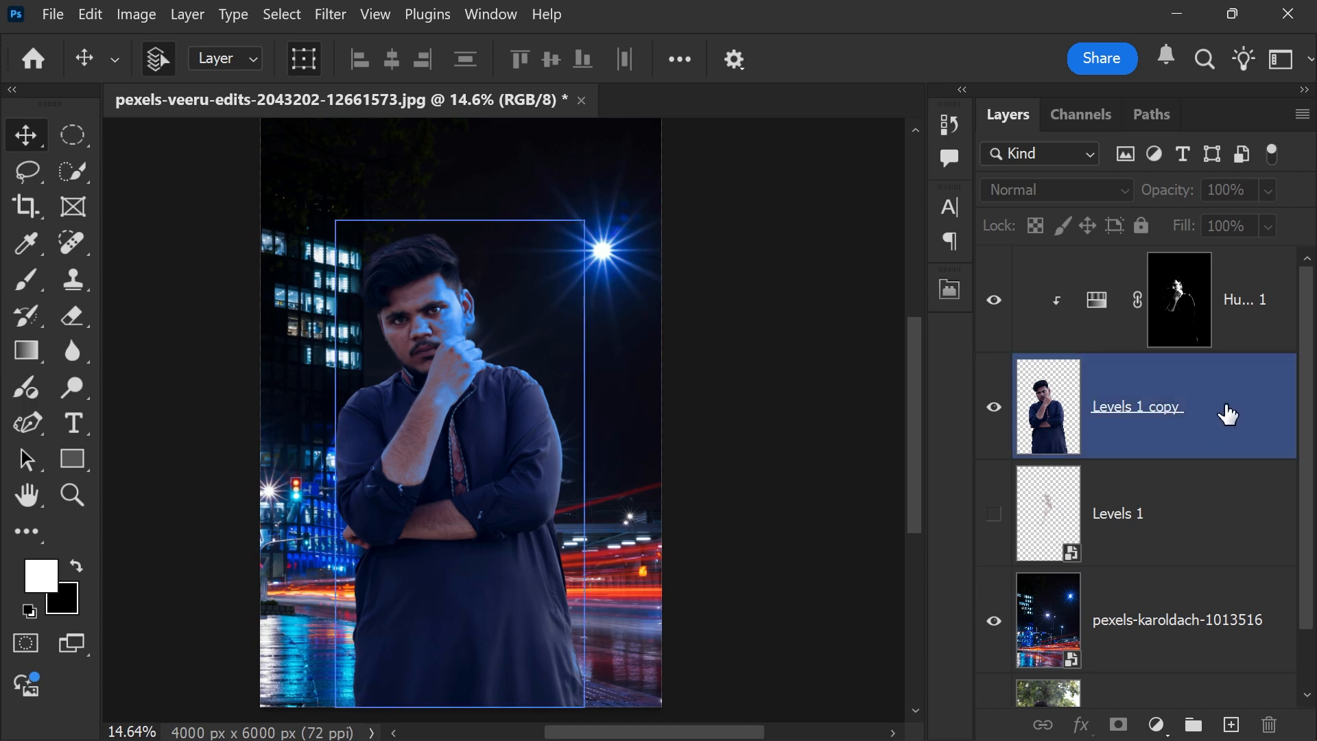
left_click(1157, 725)
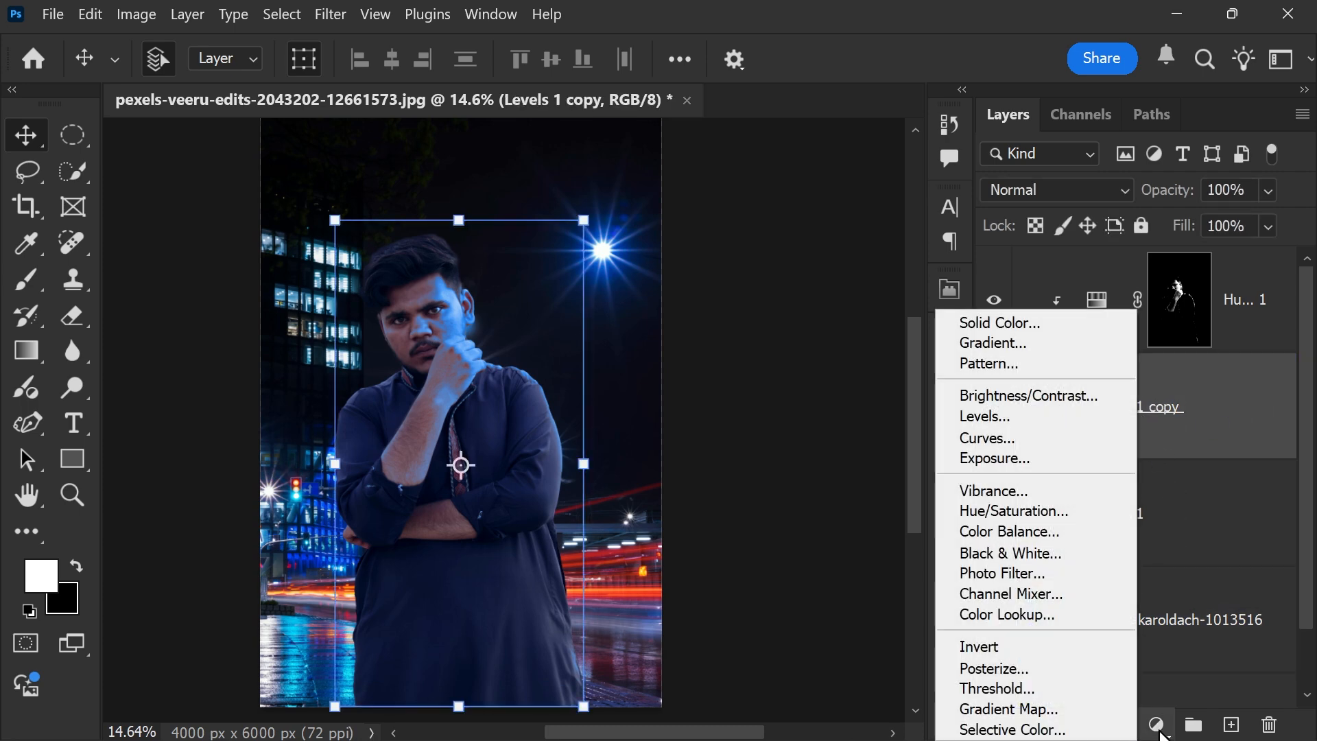
left_click(1028, 511)
left_click(727, 606)
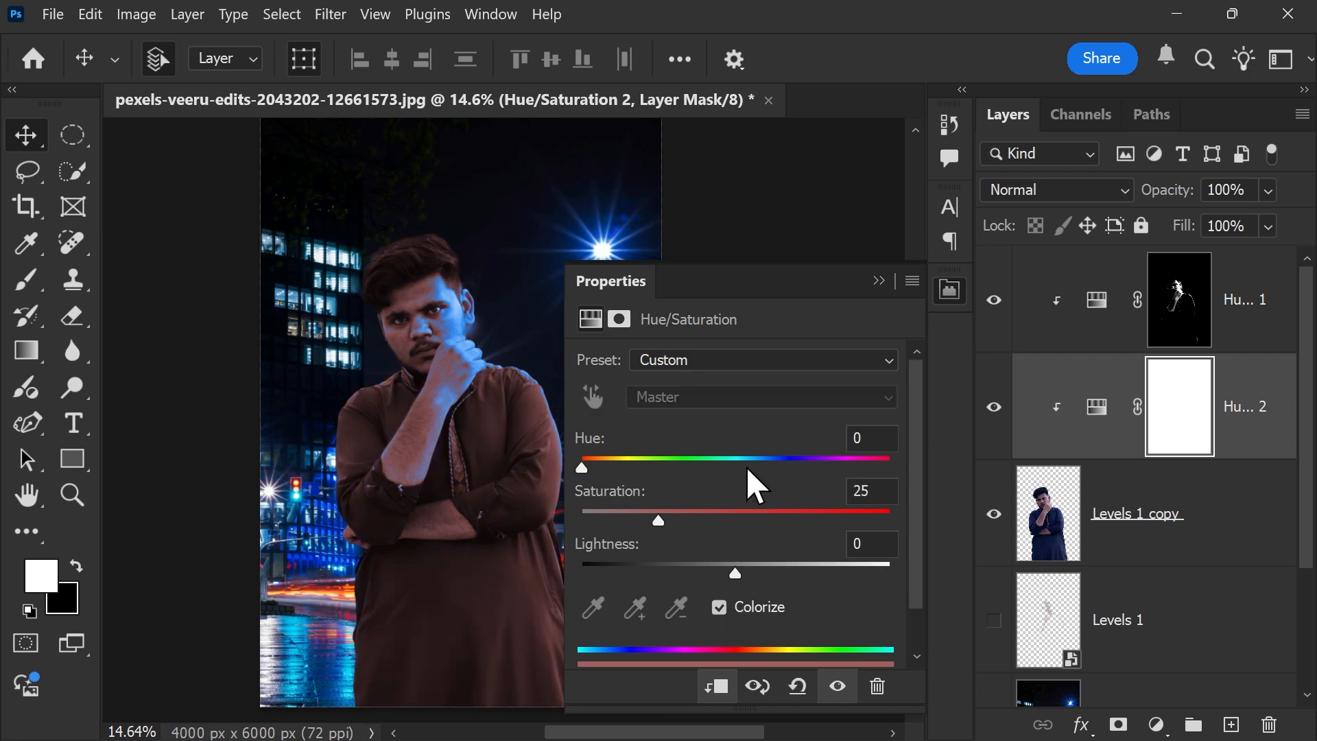
Step: Set the Hue/Saturation 2 adjustment to hue 231, saturation 71 and lightness +13
left_click(767, 467)
left_click_drag(645, 520, 799, 519)
left_click_drag(745, 573, 757, 572)
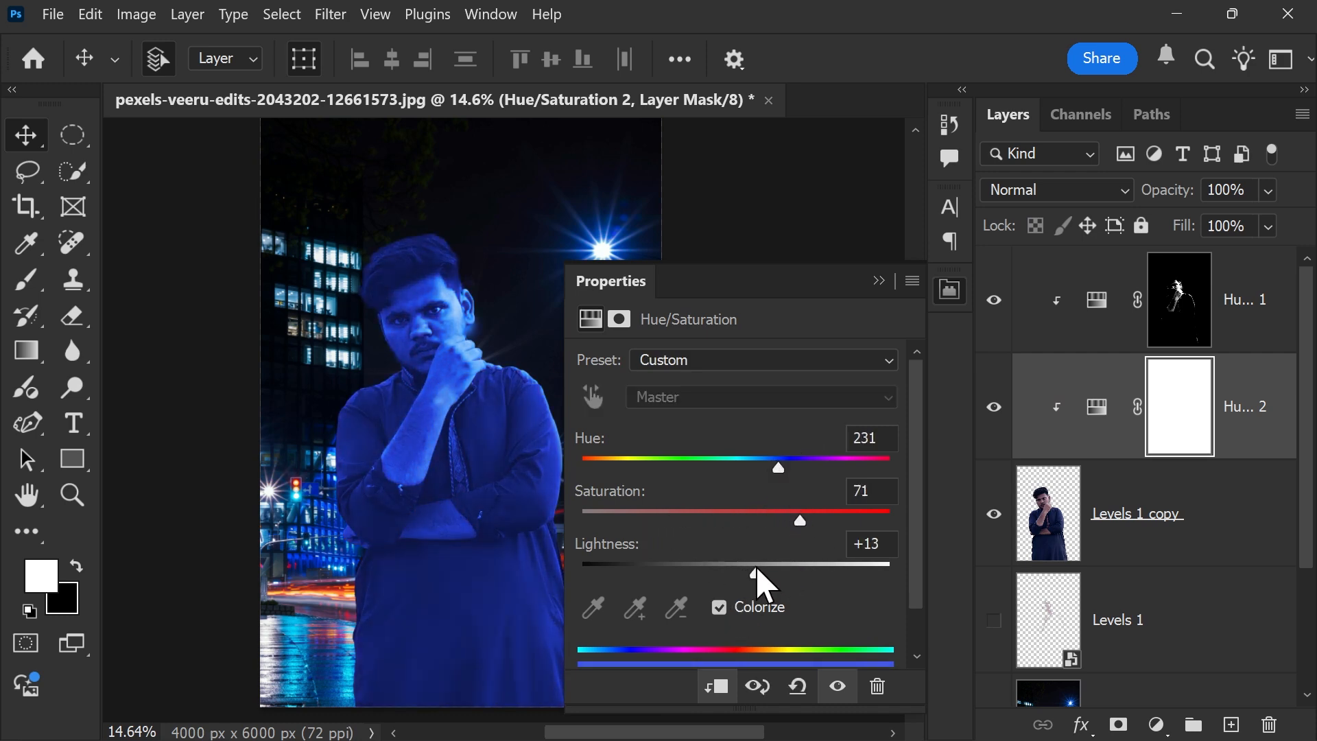
Step: Invert the Hue/Saturation 2 mask to black and brush white along the man's side facing the bright star light
left_click(1171, 405)
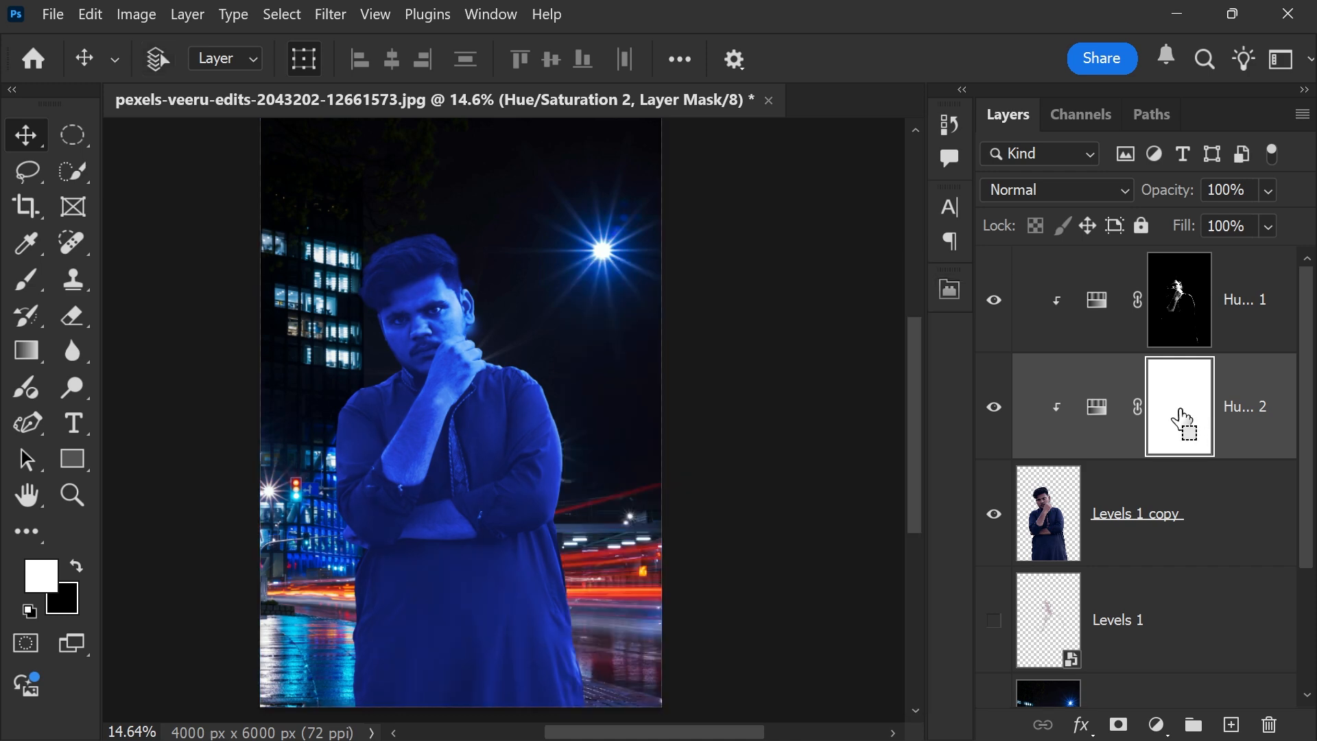
key("ctrl+i")
key("b")
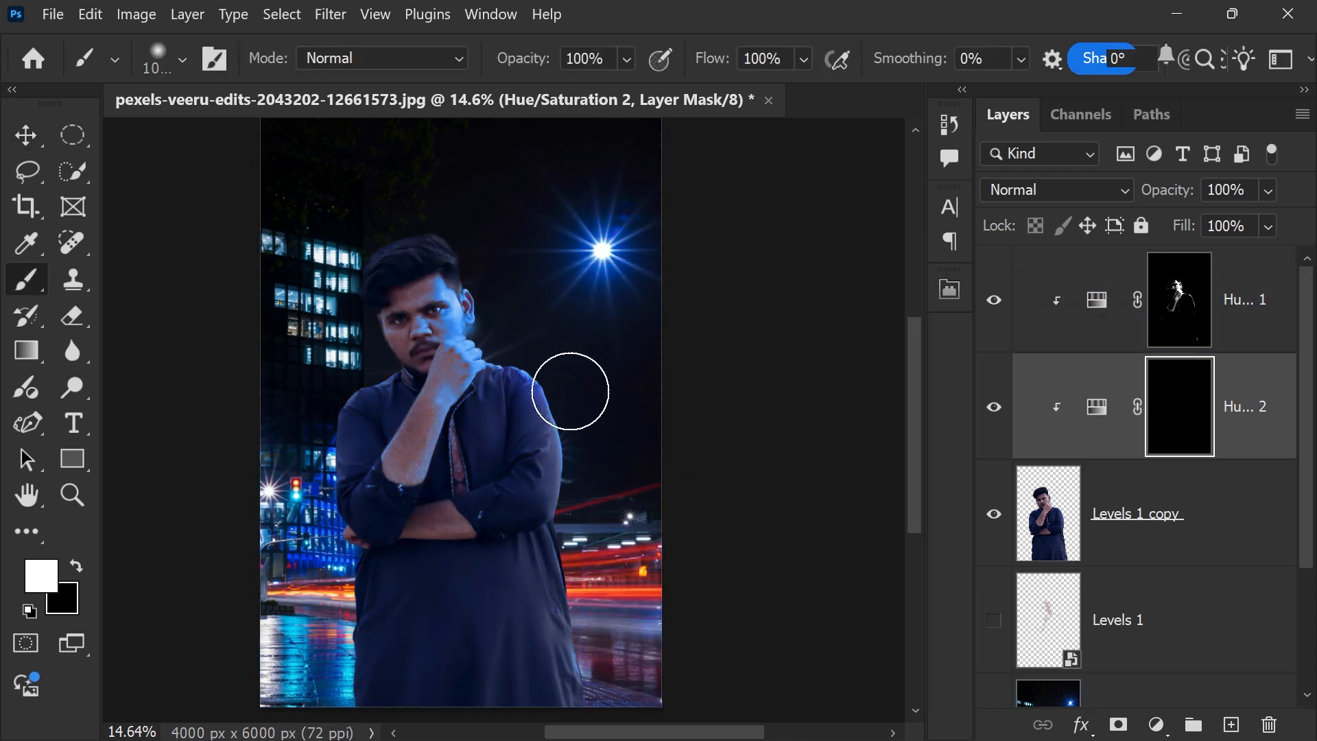
left_click(552, 380)
key("bracketright")
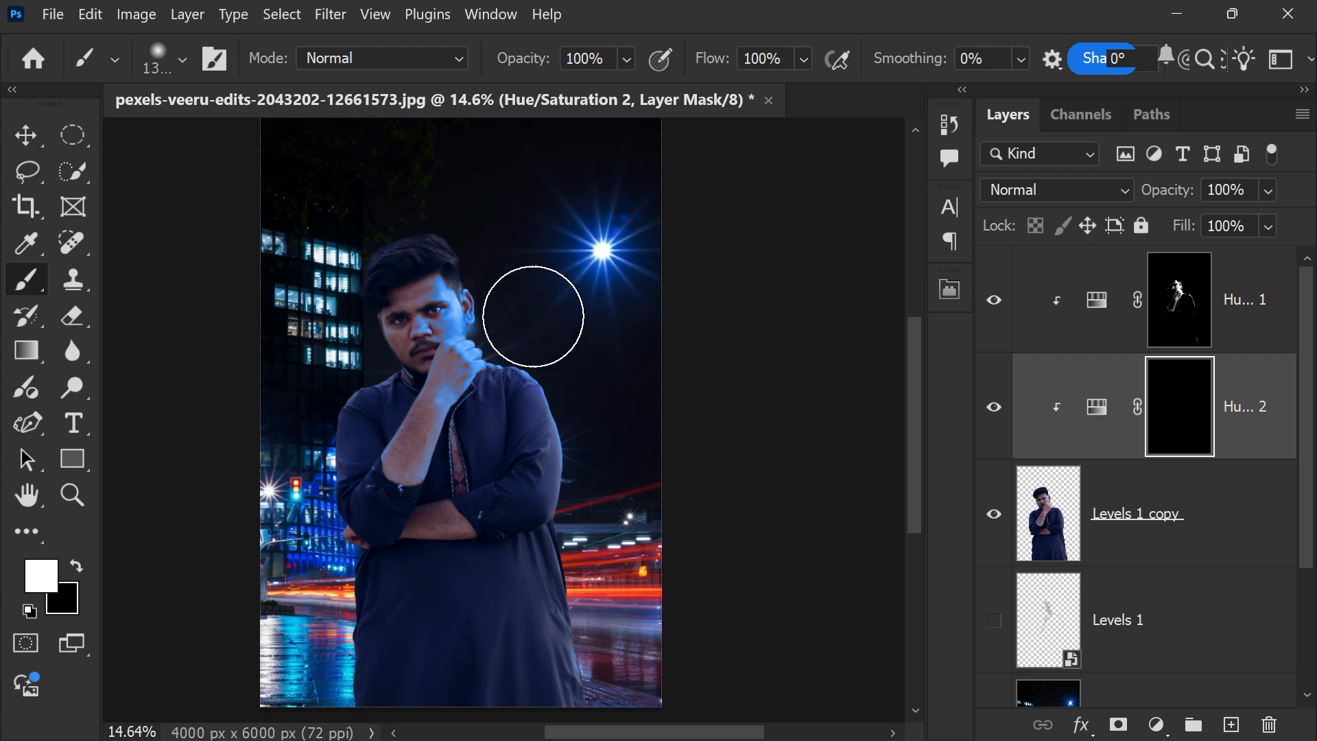
mouse_move(520, 256)
left_mouse_down()
mouse_move(600, 365)
mouse_move(532, 324)
mouse_move(598, 356)
mouse_move(605, 447)
mouse_move(674, 667)
mouse_move(683, 628)
left_mouse_up()
key("bracketright")
key("bracketleft")
Step: Brush white on the Hue/Saturation 2 mask along the man's opposite side, beside the lit building and wet street
mouse_move(279, 435)
left_mouse_down()
mouse_move(265, 411)
mouse_move(299, 373)
mouse_move(282, 446)
left_mouse_up()
left_click_drag(286, 561, 277, 522)
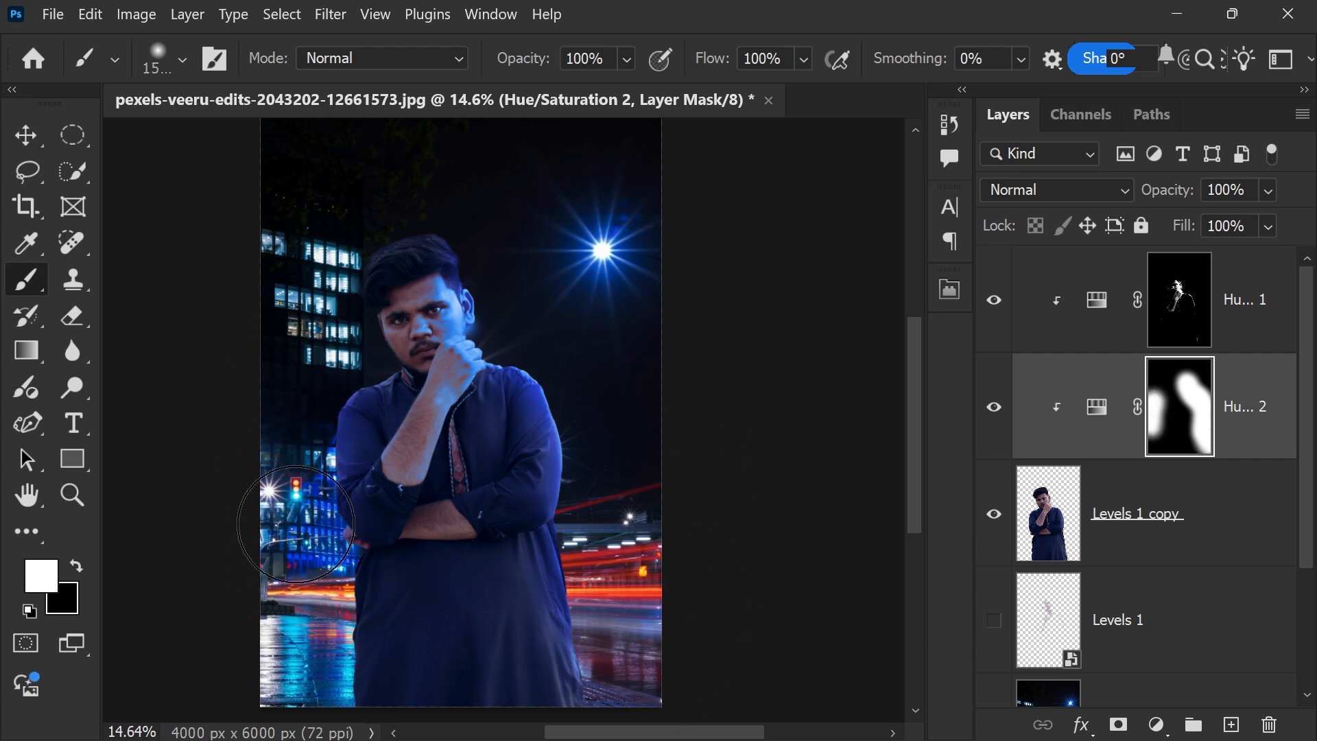
mouse_move(323, 678)
left_mouse_down()
mouse_move(311, 636)
mouse_move(295, 699)
left_mouse_up()
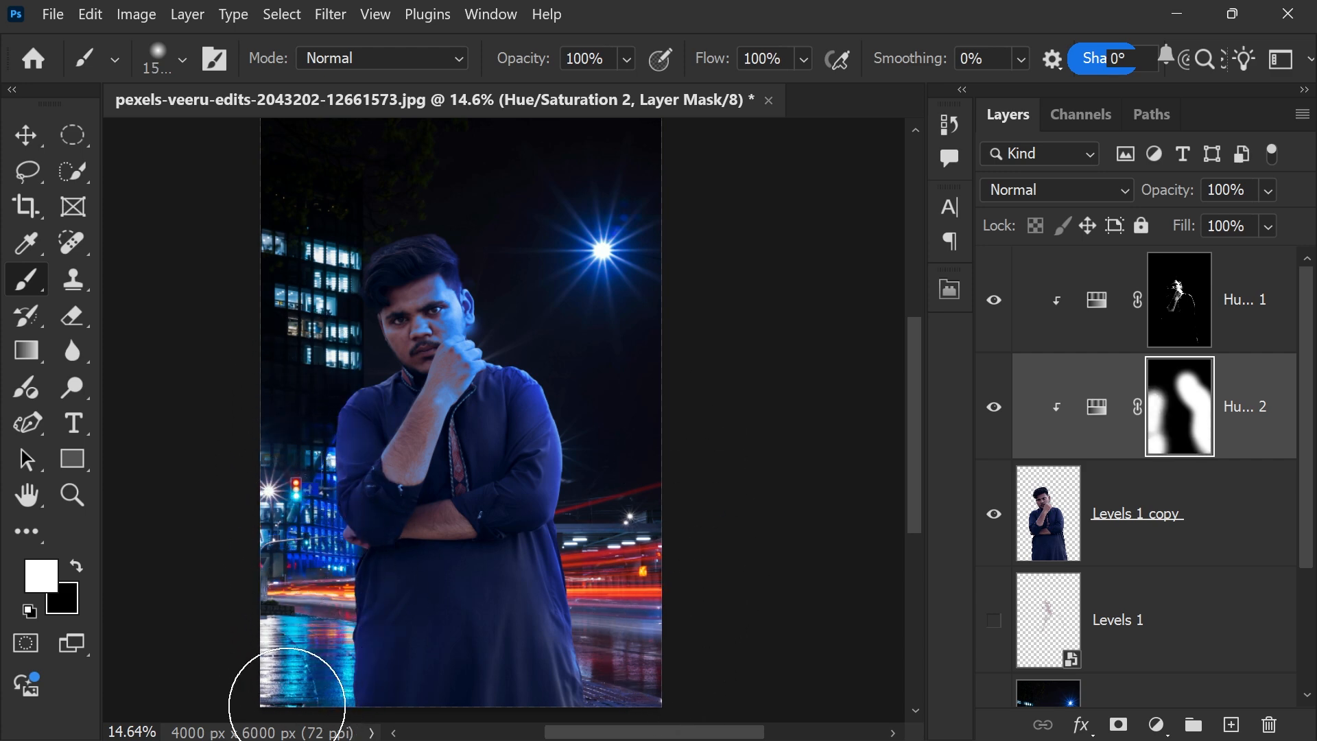
mouse_move(271, 612)
left_mouse_down()
mouse_move(303, 636)
mouse_move(276, 605)
left_mouse_up()
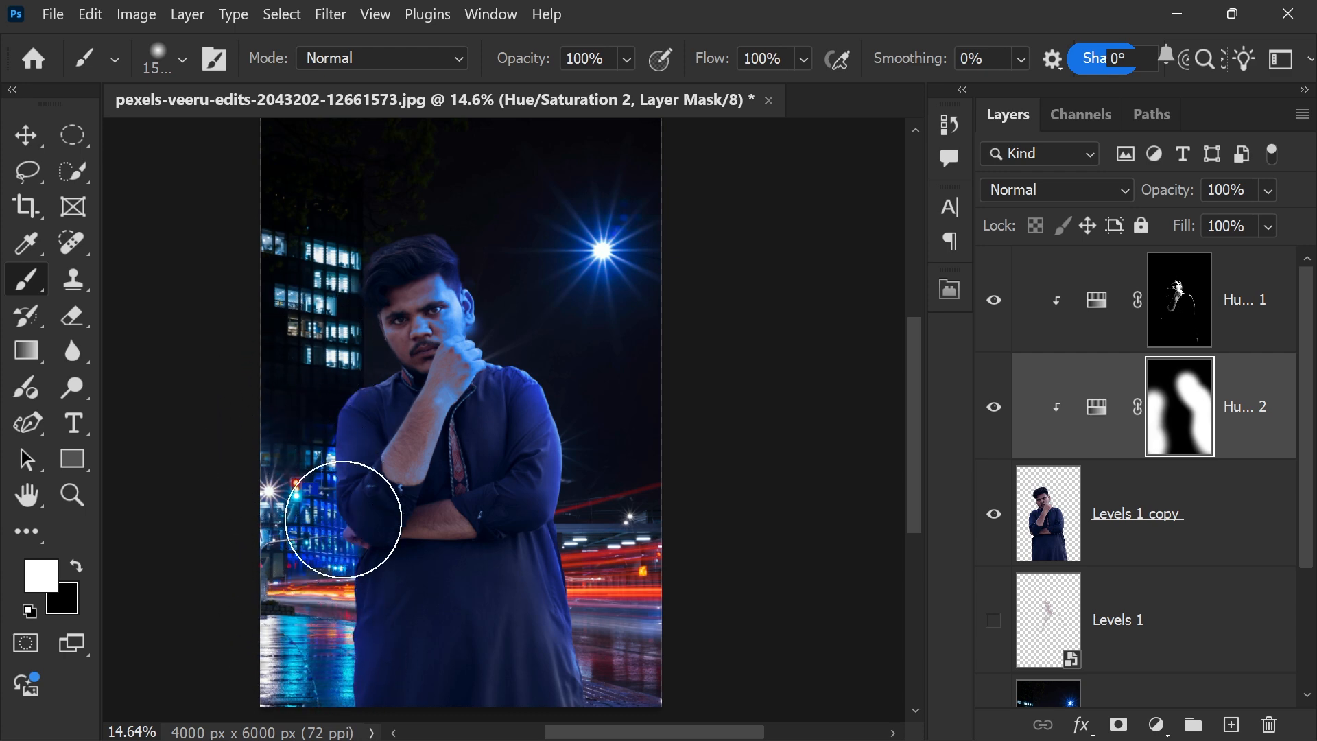
Step: Brush white on the Hue/Saturation 2 mask over the man's hair with a smaller brush to add the blue tint
scroll(452, 234, "up", 5)
key("bracketleft")
key("bracketleft")
key("bracketleft")
key("bracketleft")
key("bracketleft")
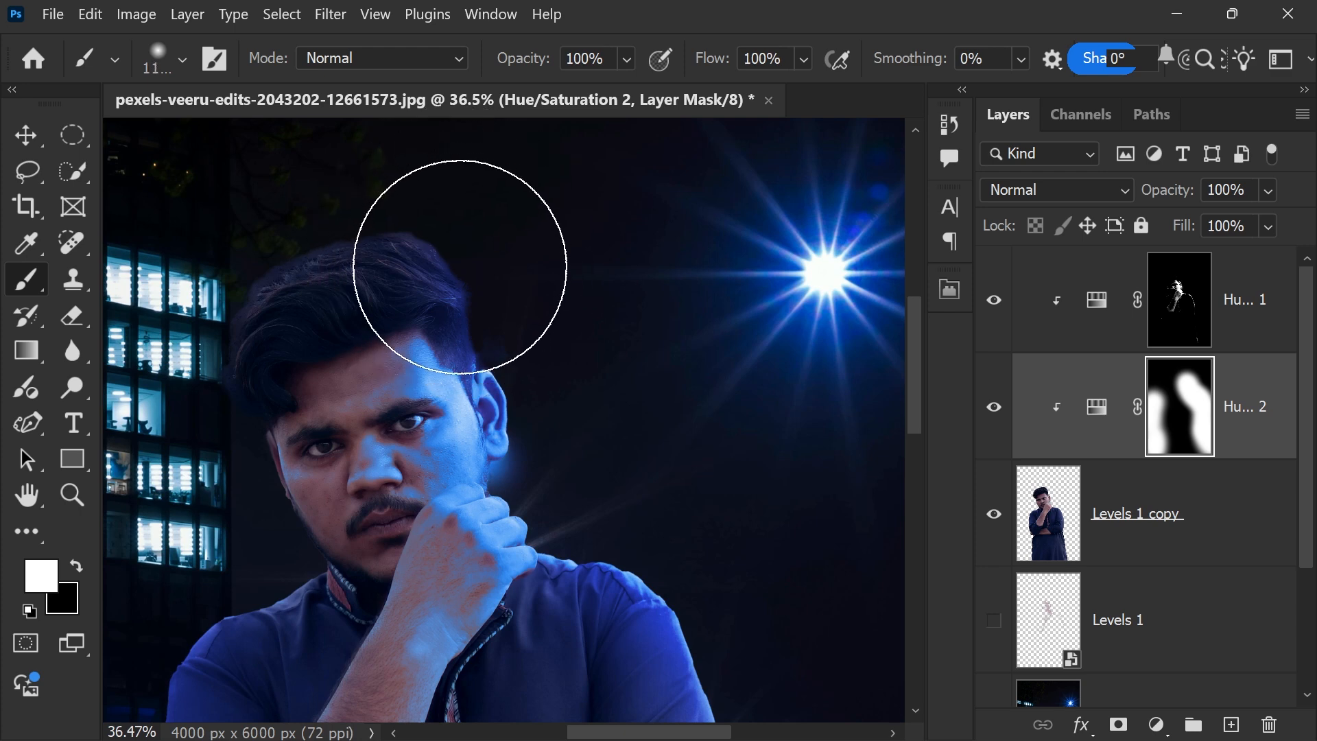
key("bracketleft")
key("bracketleft")
key("bracketleft")
key("bracketleft")
key("bracketleft")
key("bracketleft")
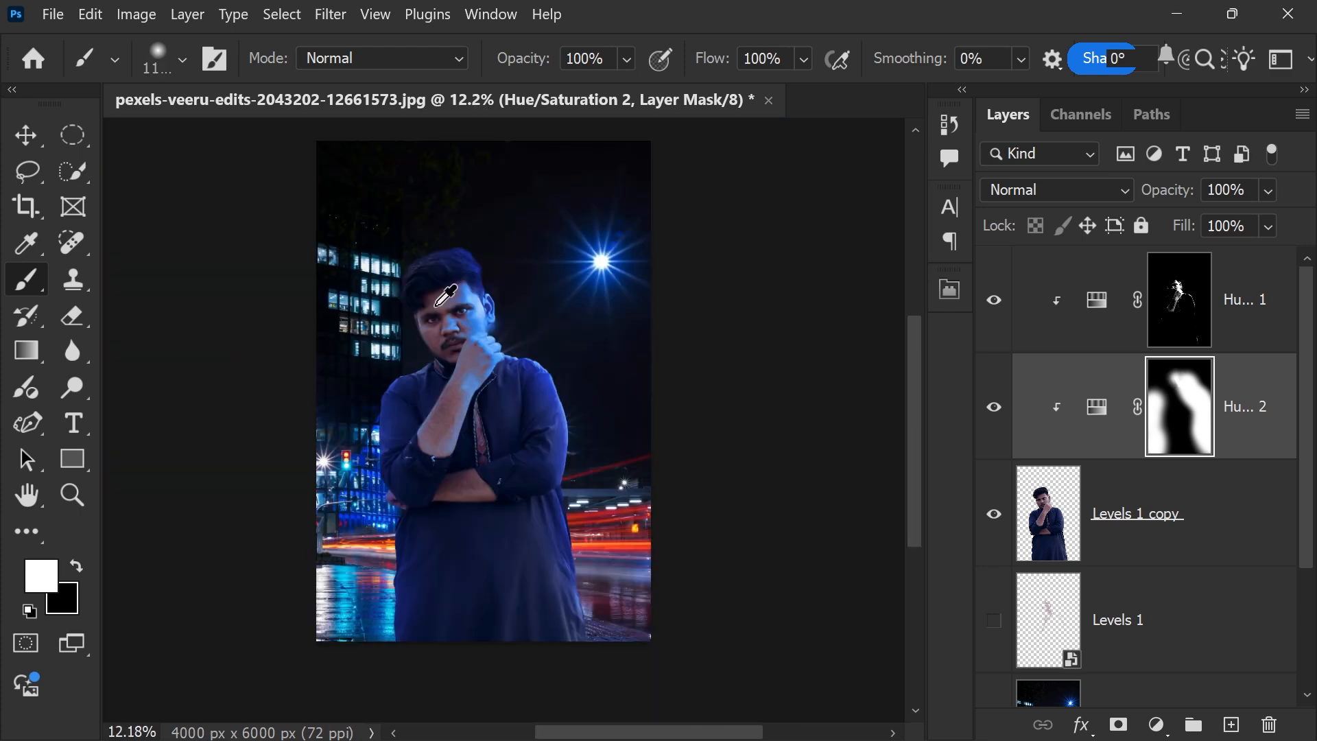
Step: Add a third Hue/Saturation adjustment directly above Levels 1 copy, clipped to that layer
scroll(447, 297, "up", 1)
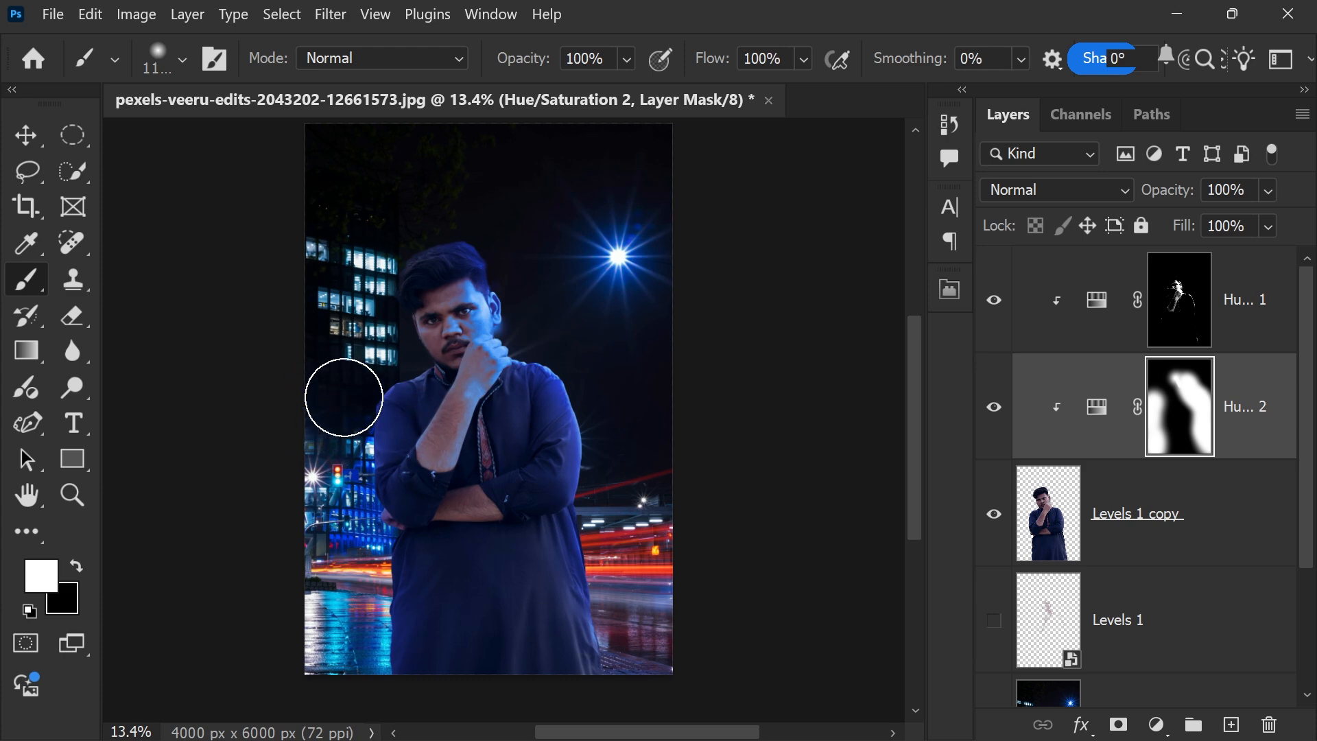
left_click(1221, 505)
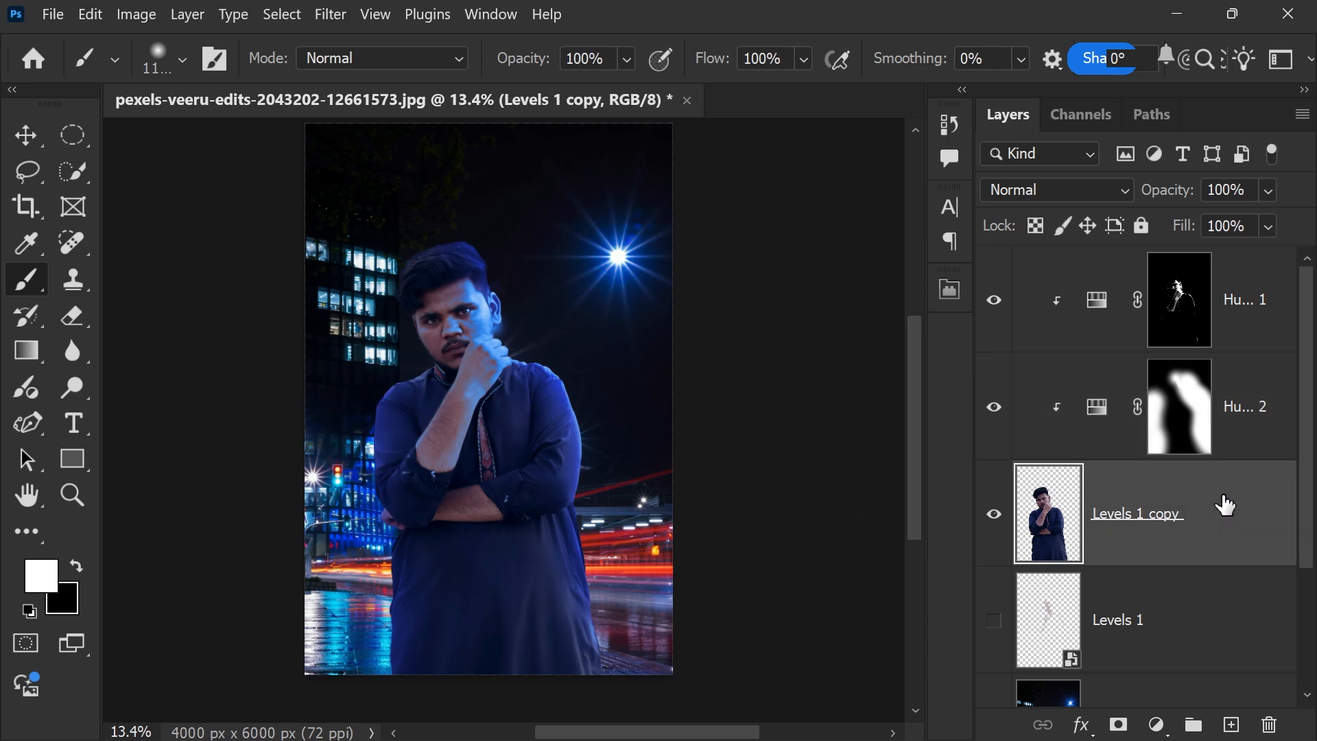
left_click(1156, 726)
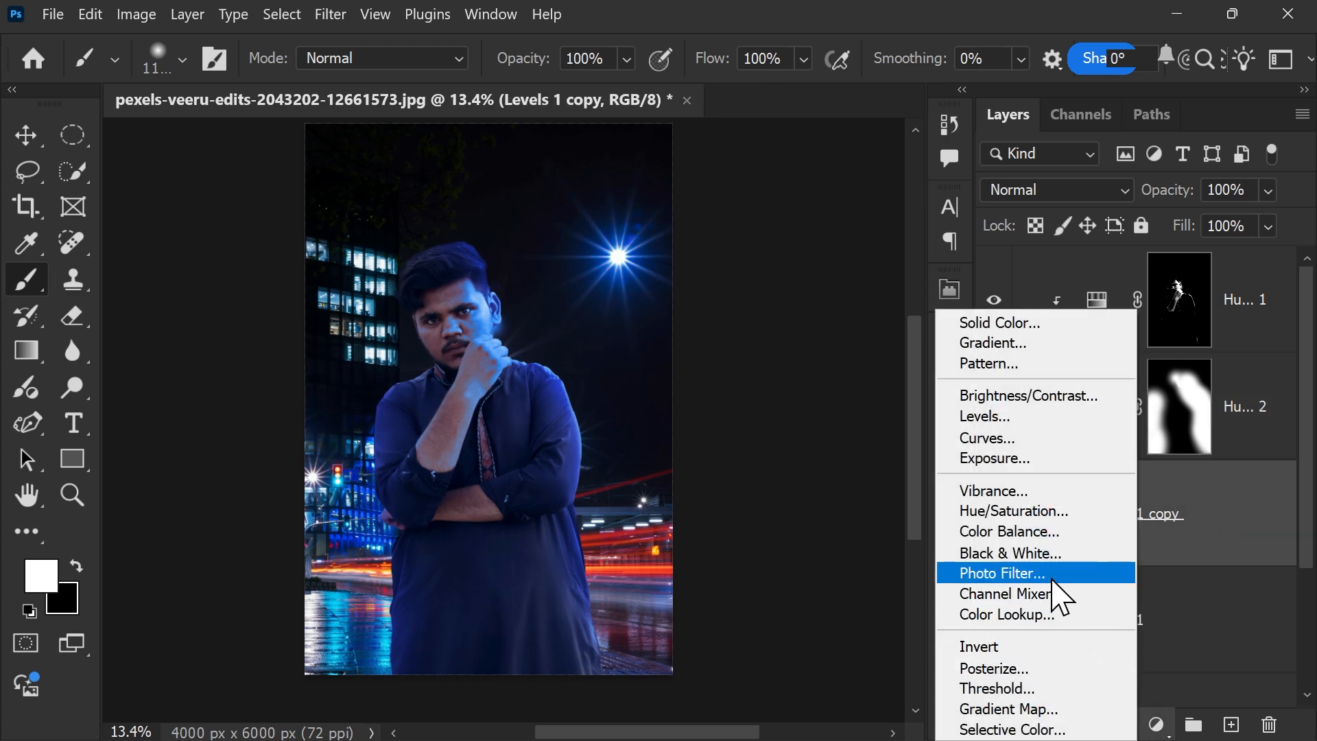
left_click(1044, 513)
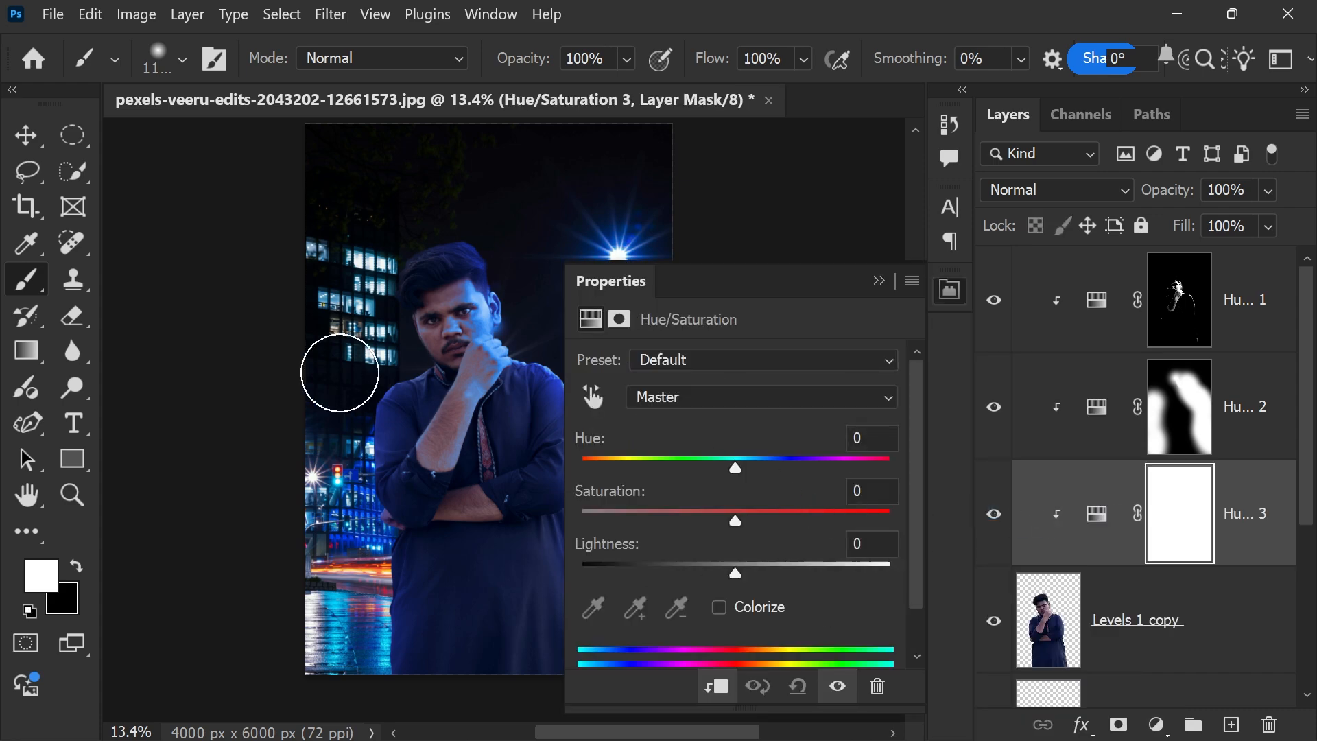
Step: Colorize the Hue/Saturation 3 adjustment in cyan like the building windows, with Hue 188, Saturation 75 and Lightness +23
scroll(339, 373, "up", 10)
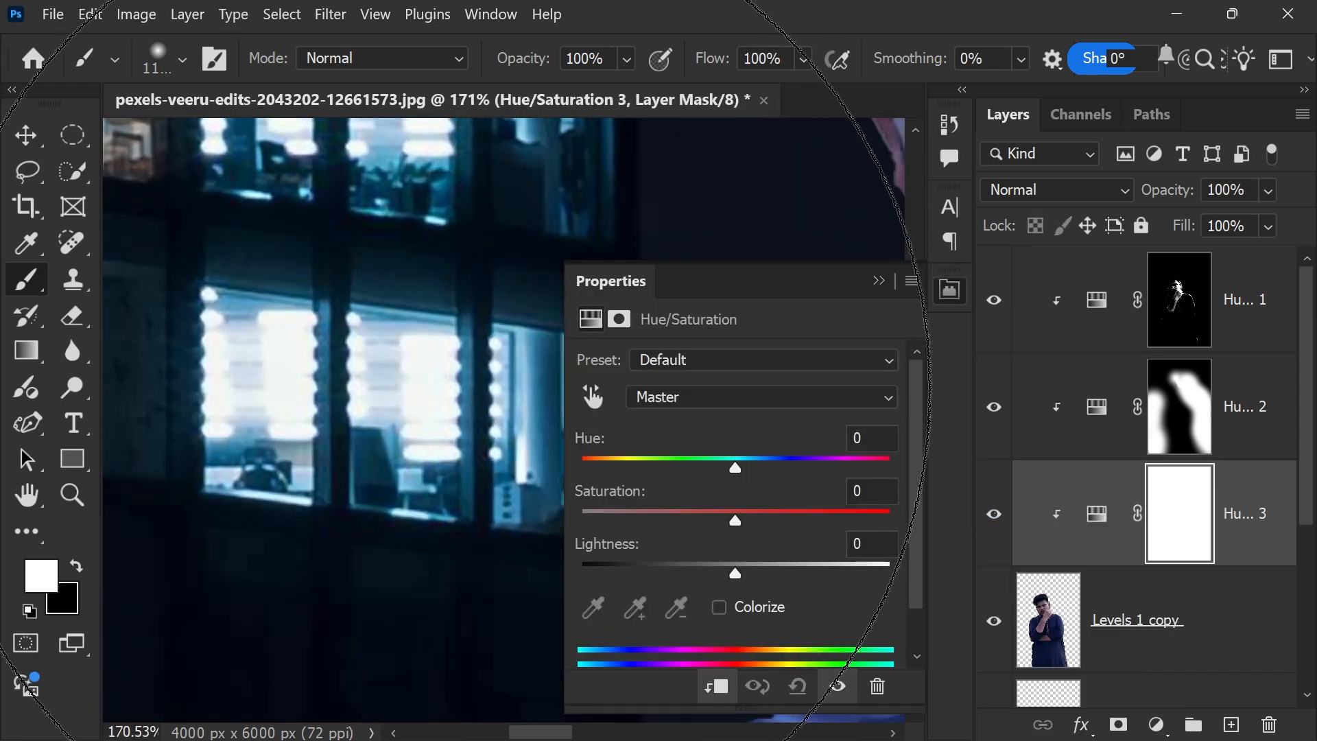
scroll(401, 348, "down", 4)
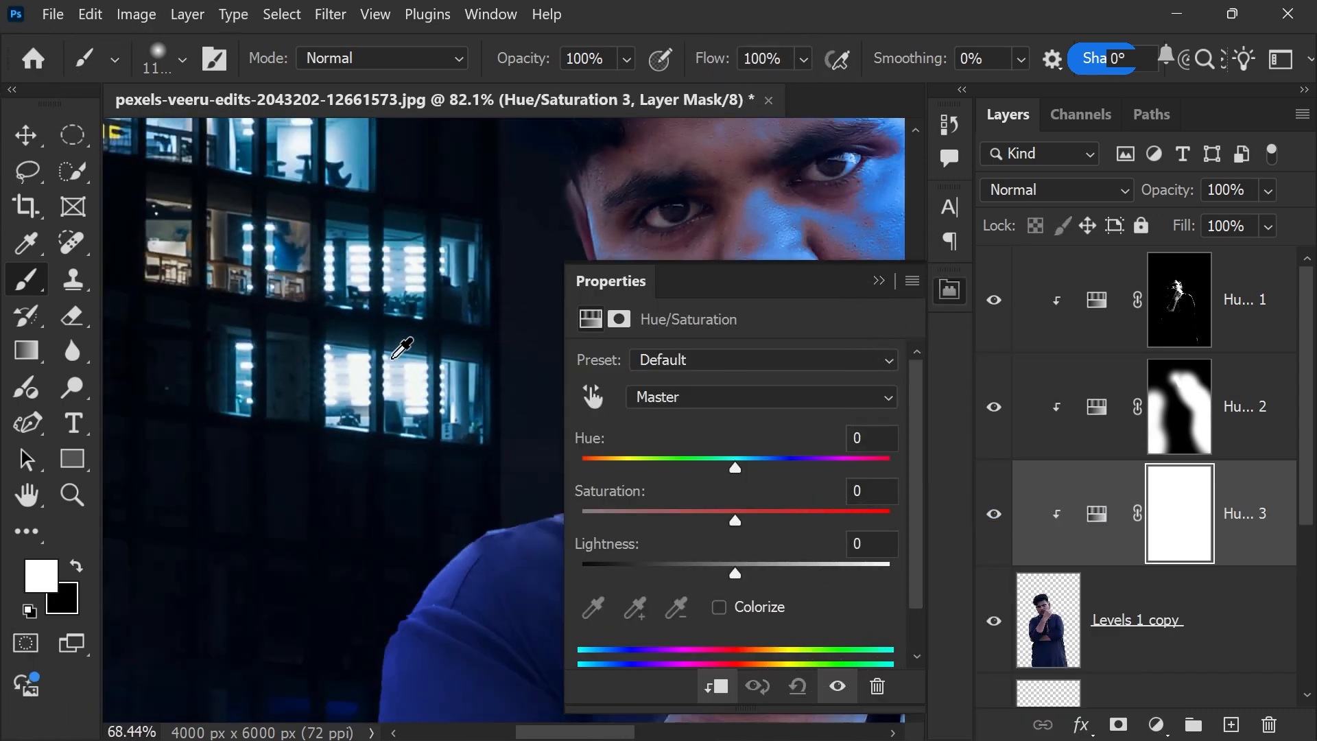
scroll(401, 349, "down", 10)
scroll(425, 384, "up", 3)
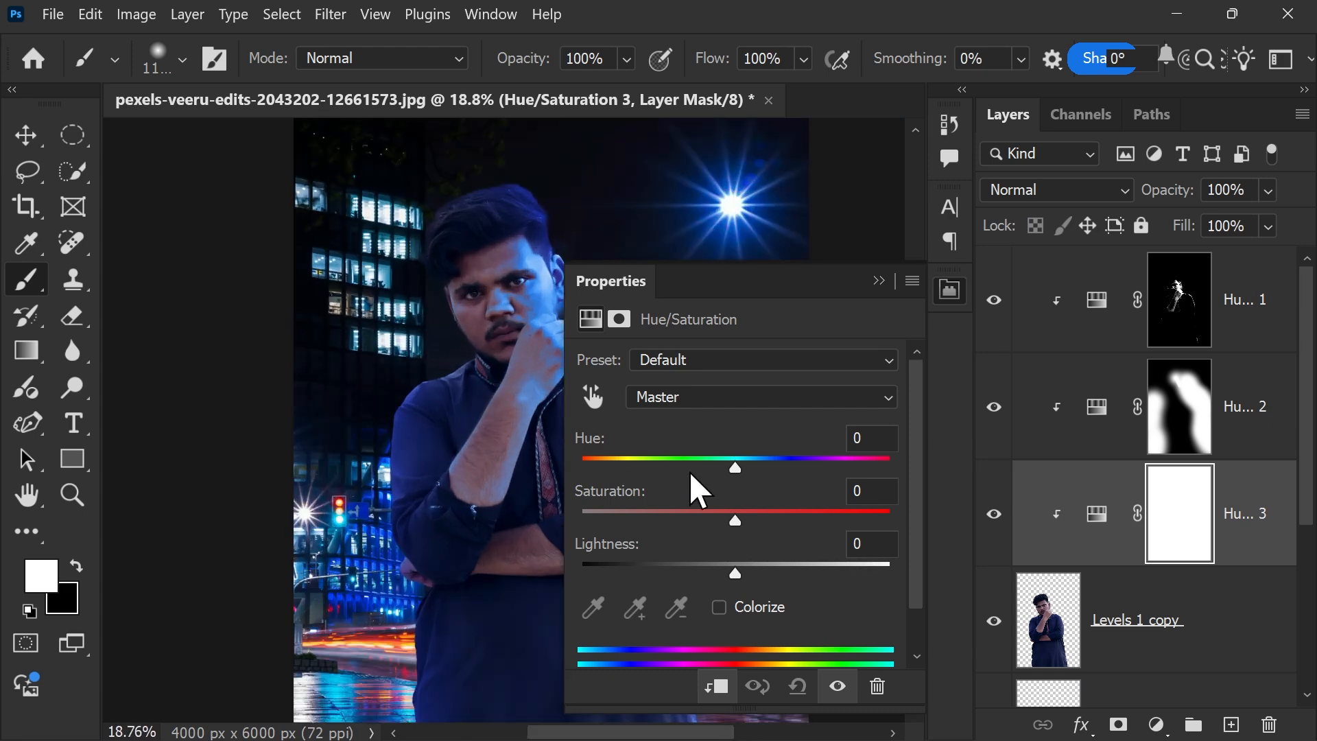
left_click(719, 607)
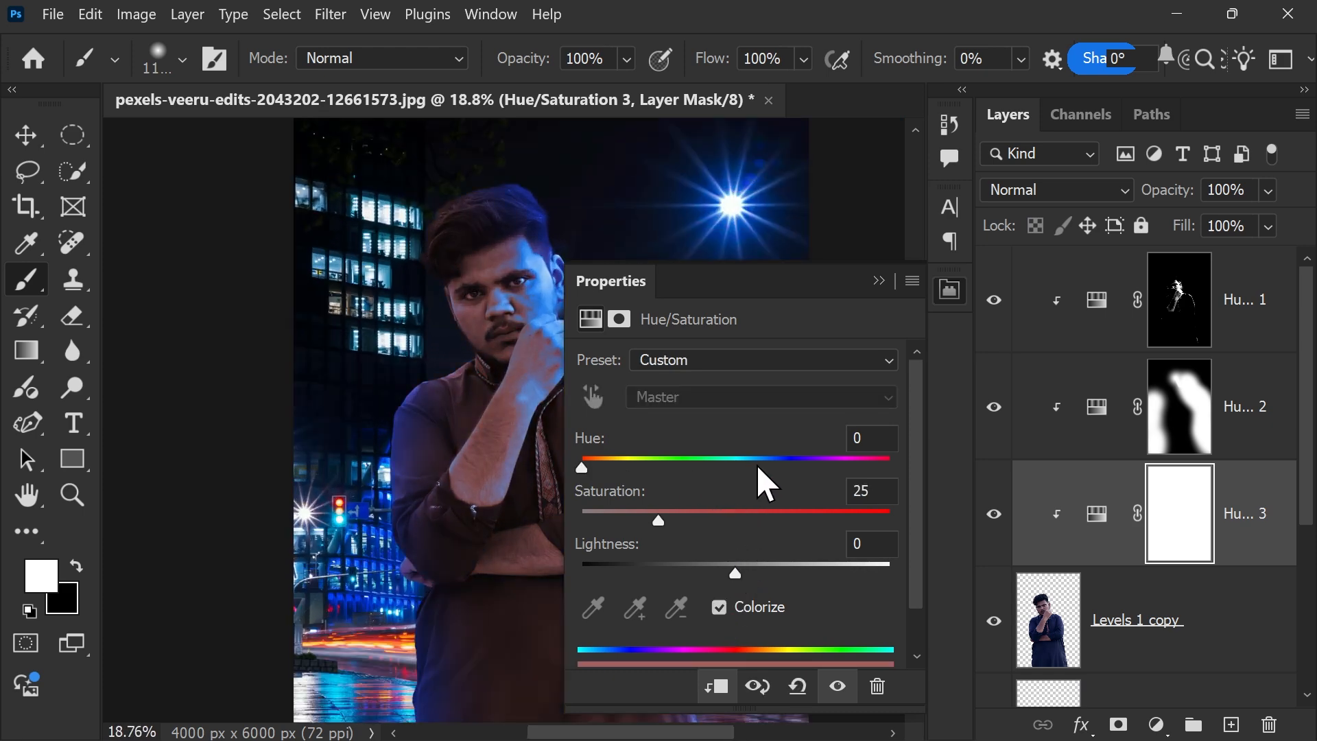
left_click_drag(756, 464, 733, 465)
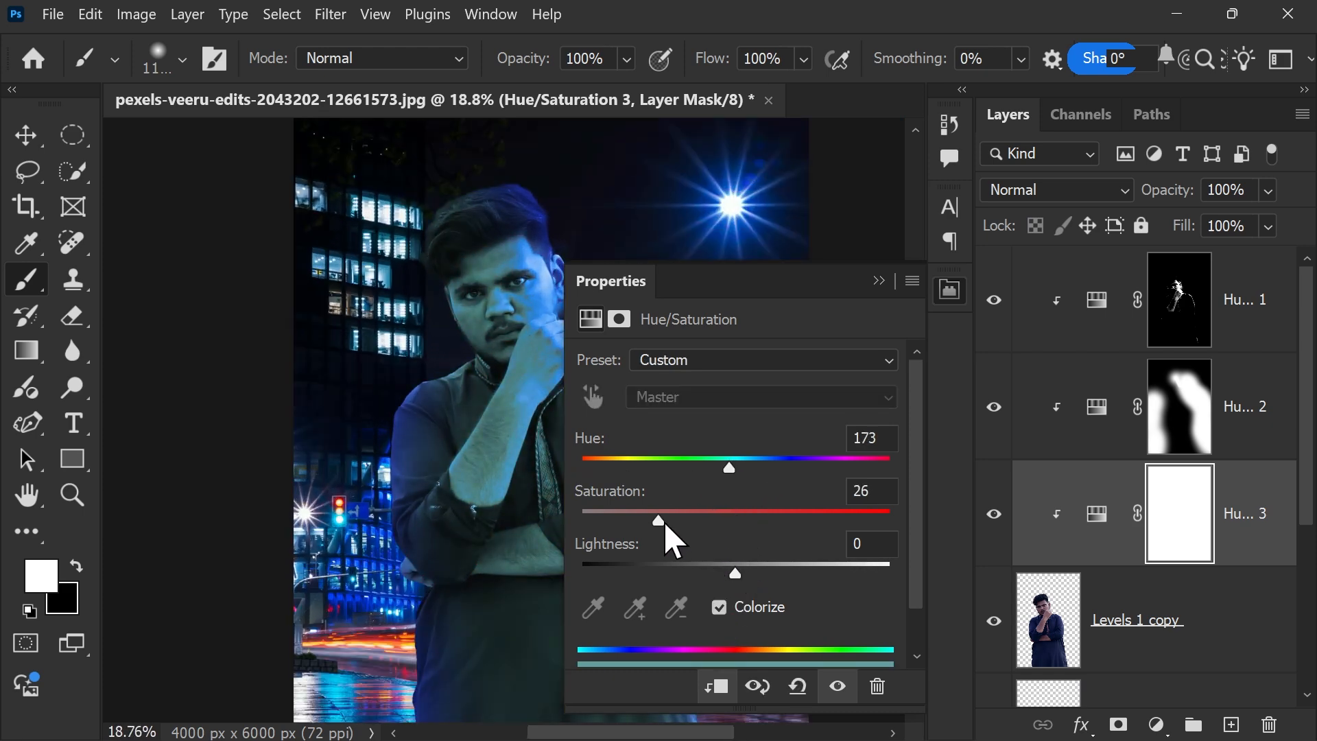
left_click_drag(665, 522, 807, 537)
left_click_drag(734, 572, 771, 572)
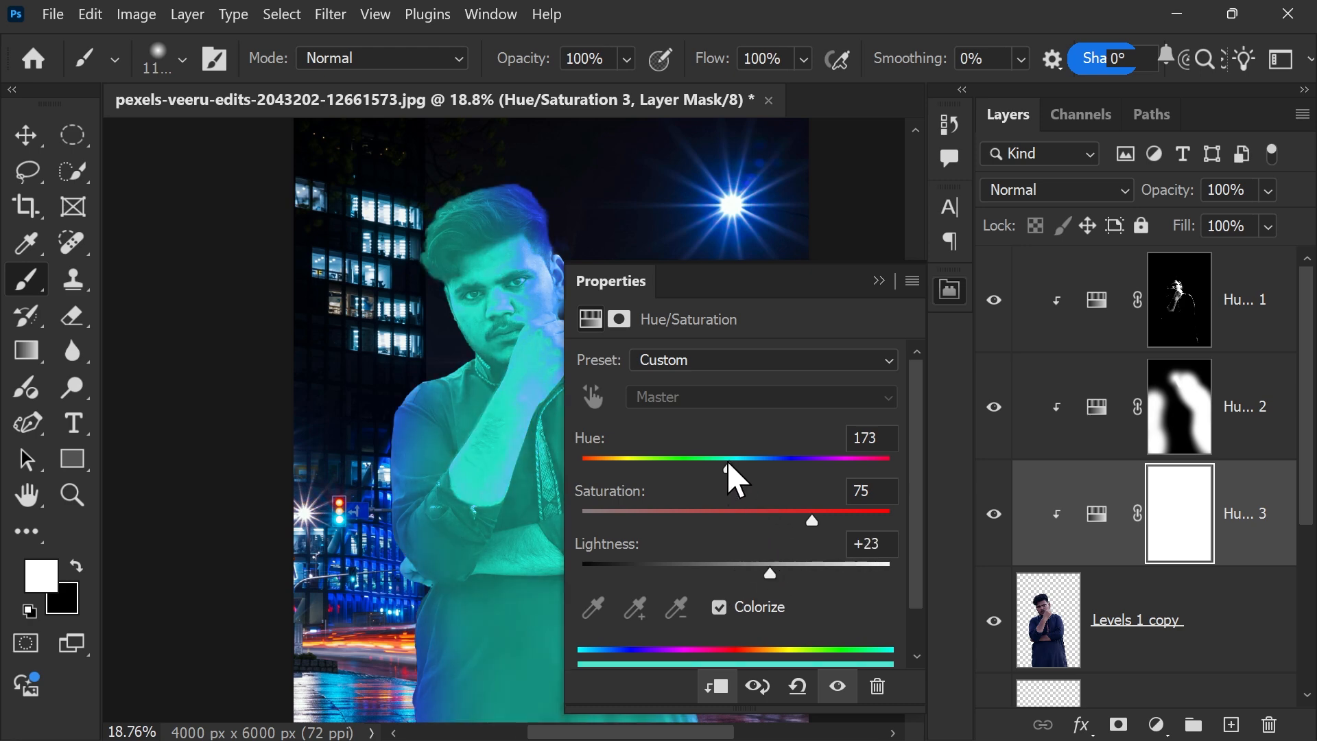
left_click_drag(730, 474, 746, 475)
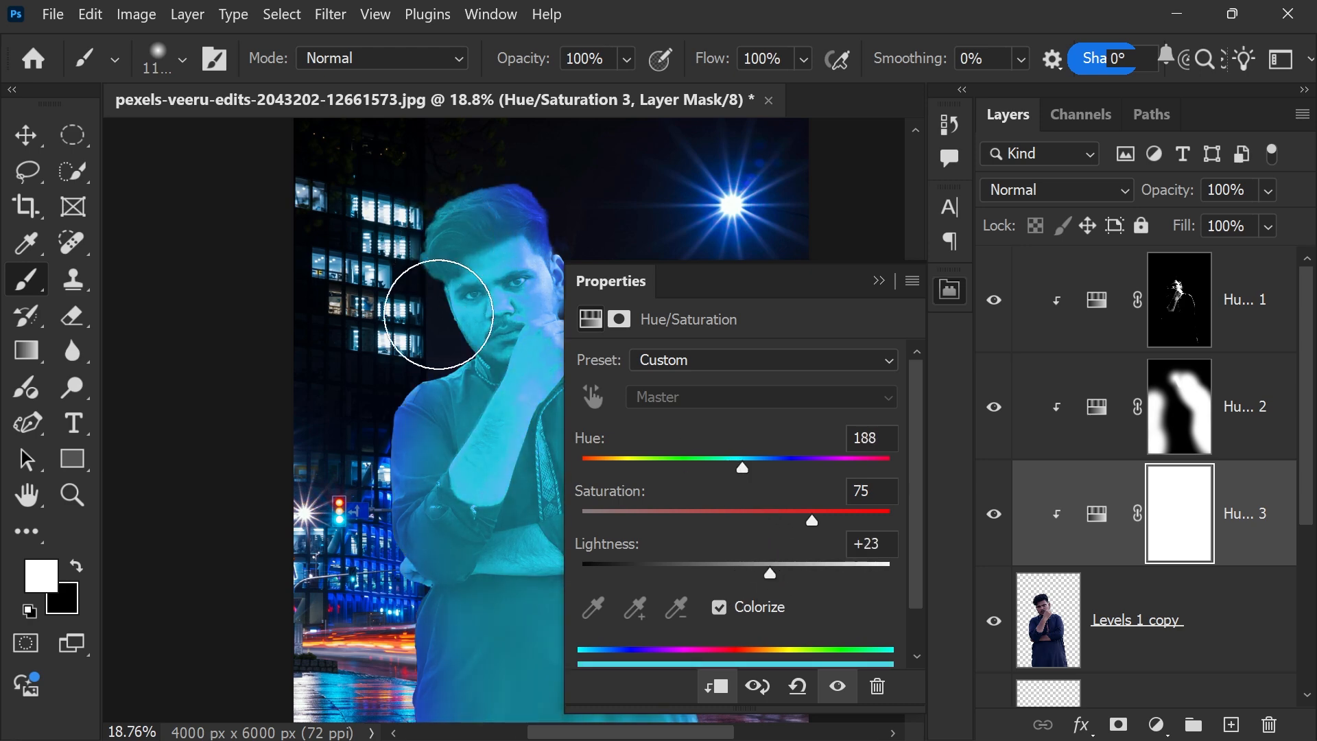
Step: Move Hue/Saturation 3 above Hue/Saturation 1 in the clipped stack and invert its mask to black
scroll(316, 334, "down", 3)
scroll(316, 334, "up", 2)
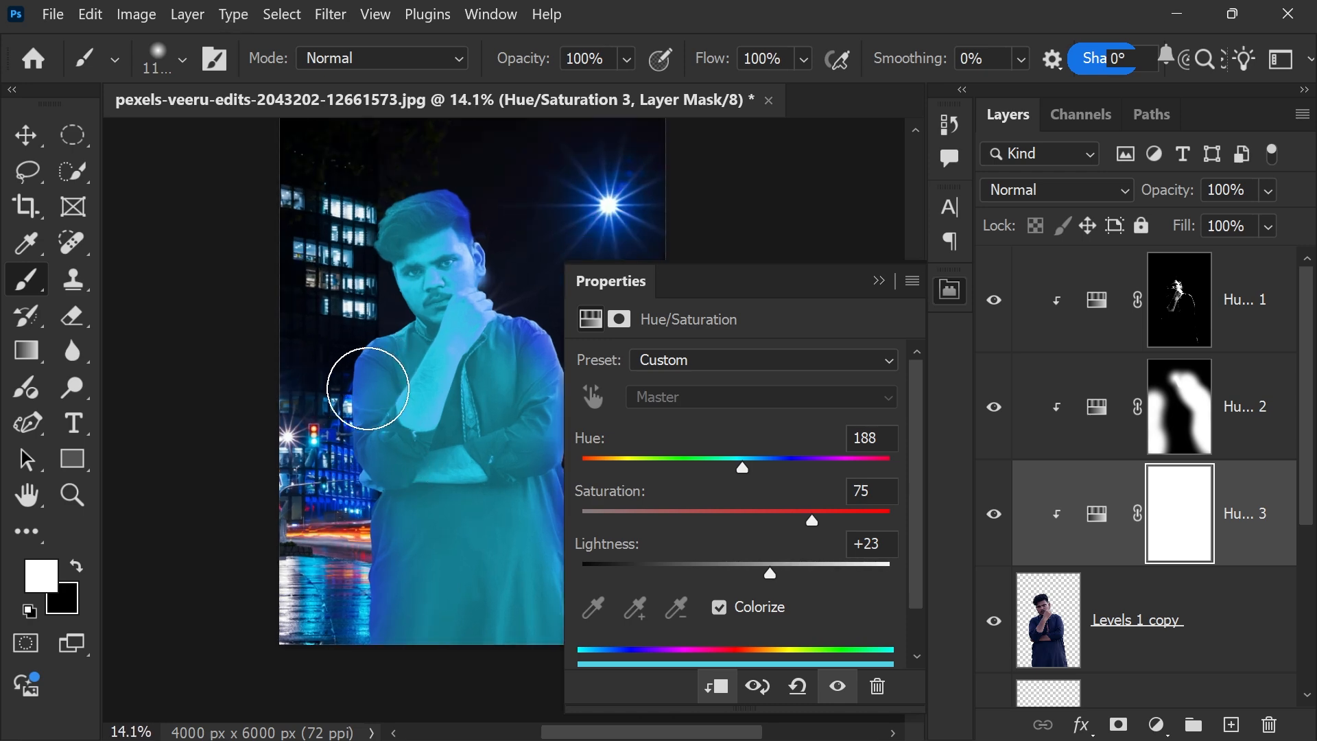
left_click(879, 281)
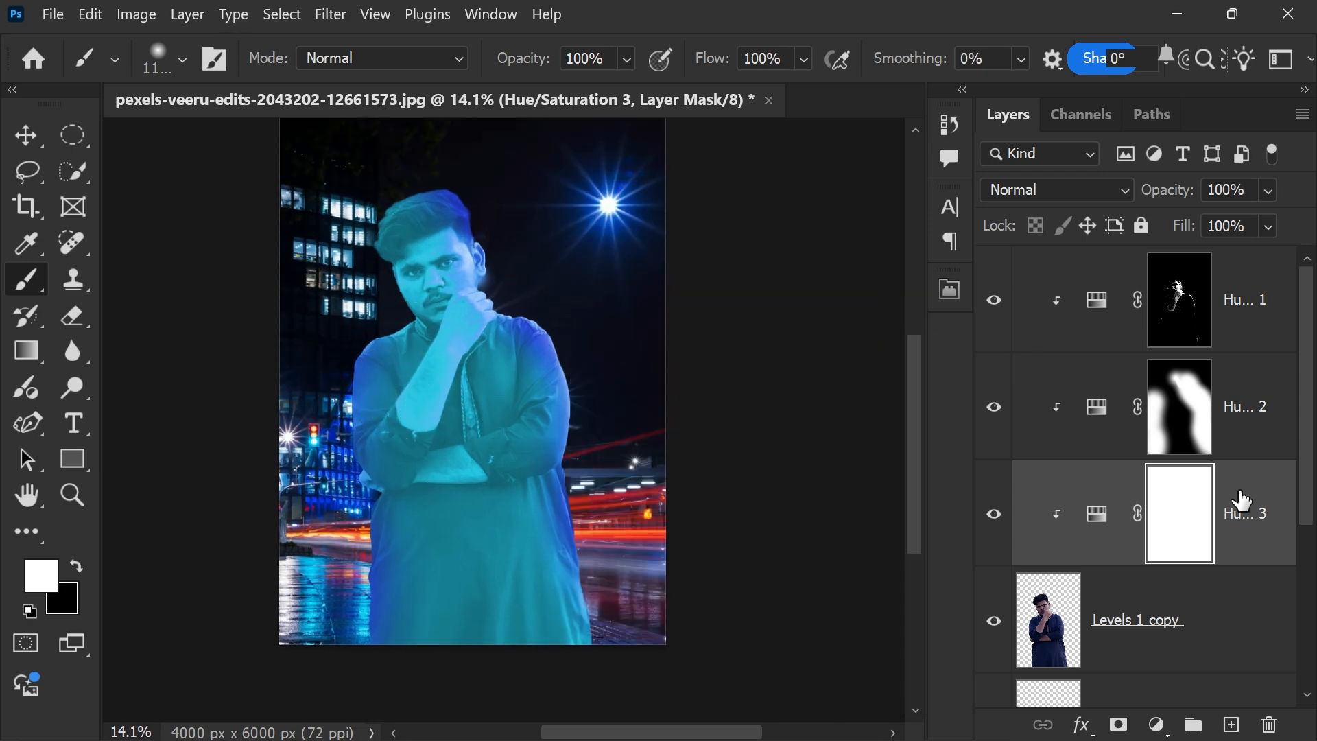
left_click_drag(1255, 493, 1171, 343)
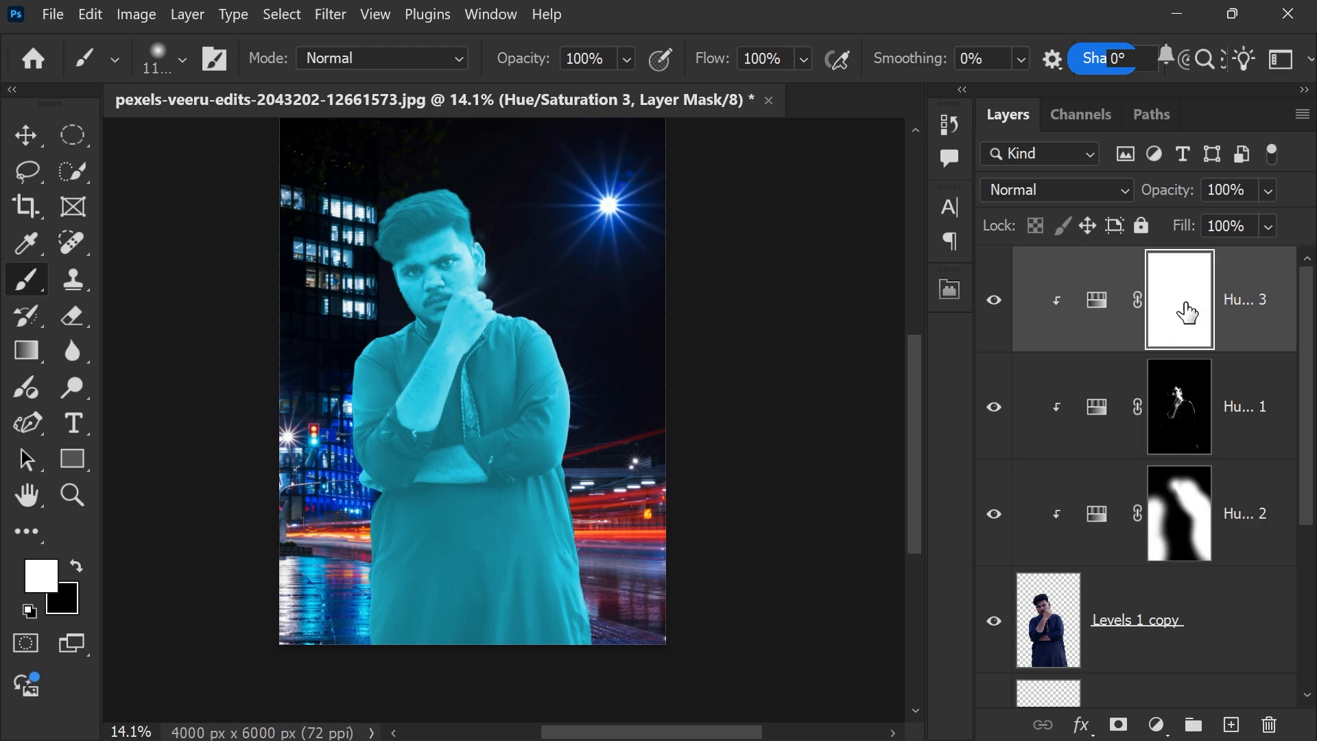
key("ctrl+i")
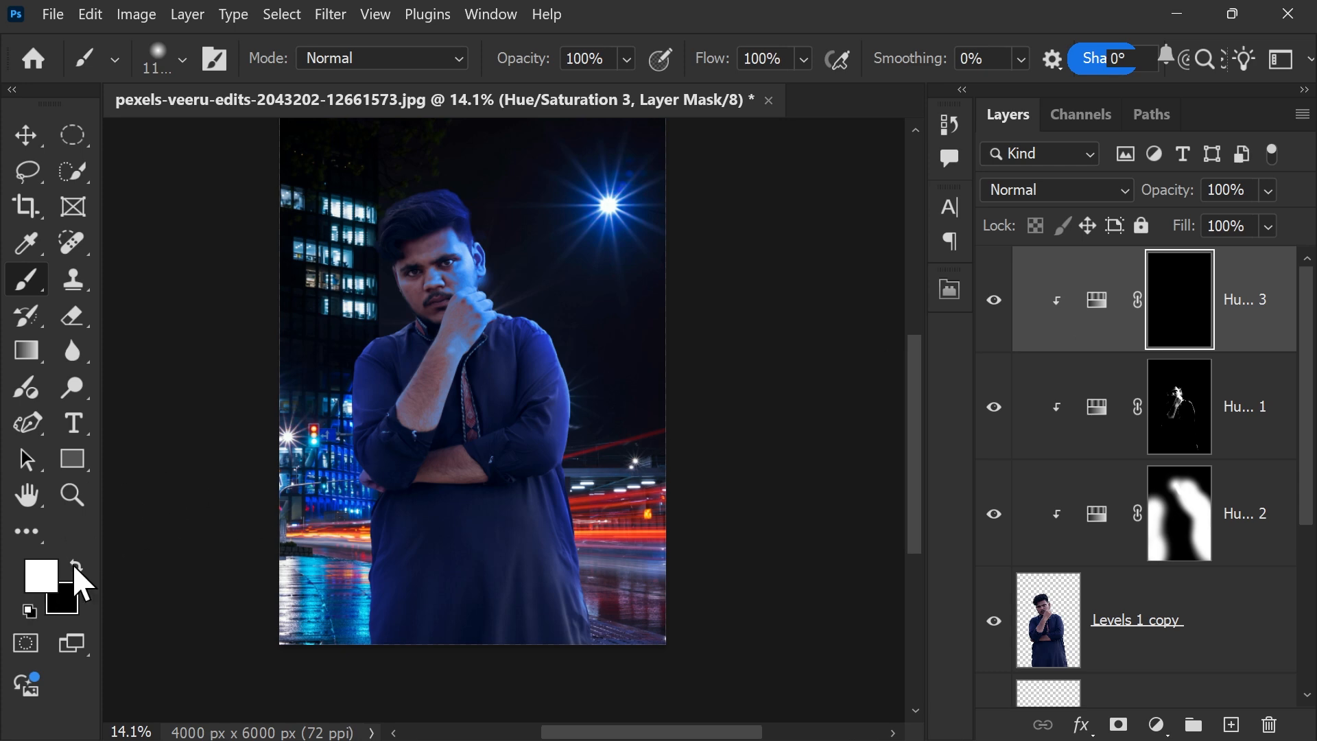
Step: Brush white on the Hue/Saturation 3 mask along the man's hair and sleeve on the side facing the lit building
scroll(315, 405, "up", 1)
scroll(323, 386, "up", 4)
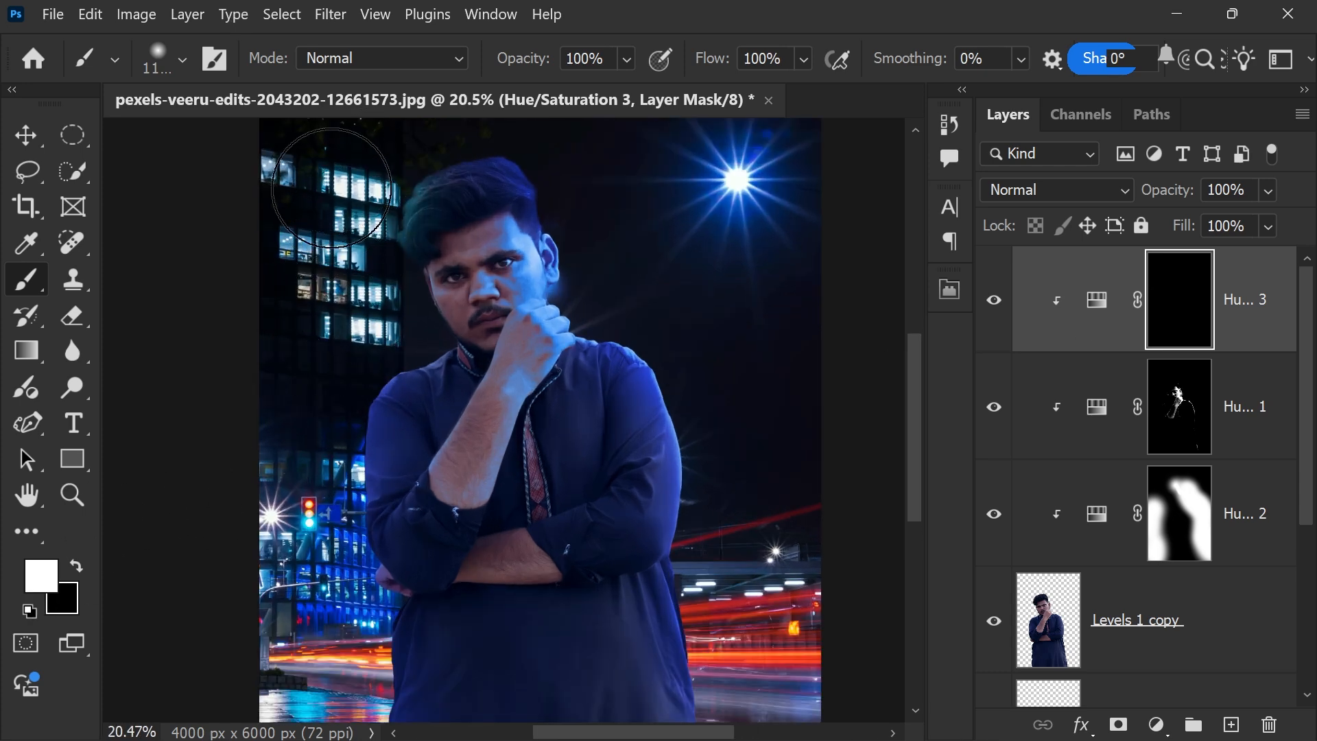
mouse_move(343, 134)
left_mouse_down()
mouse_move(381, 125)
mouse_move(293, 206)
left_mouse_up()
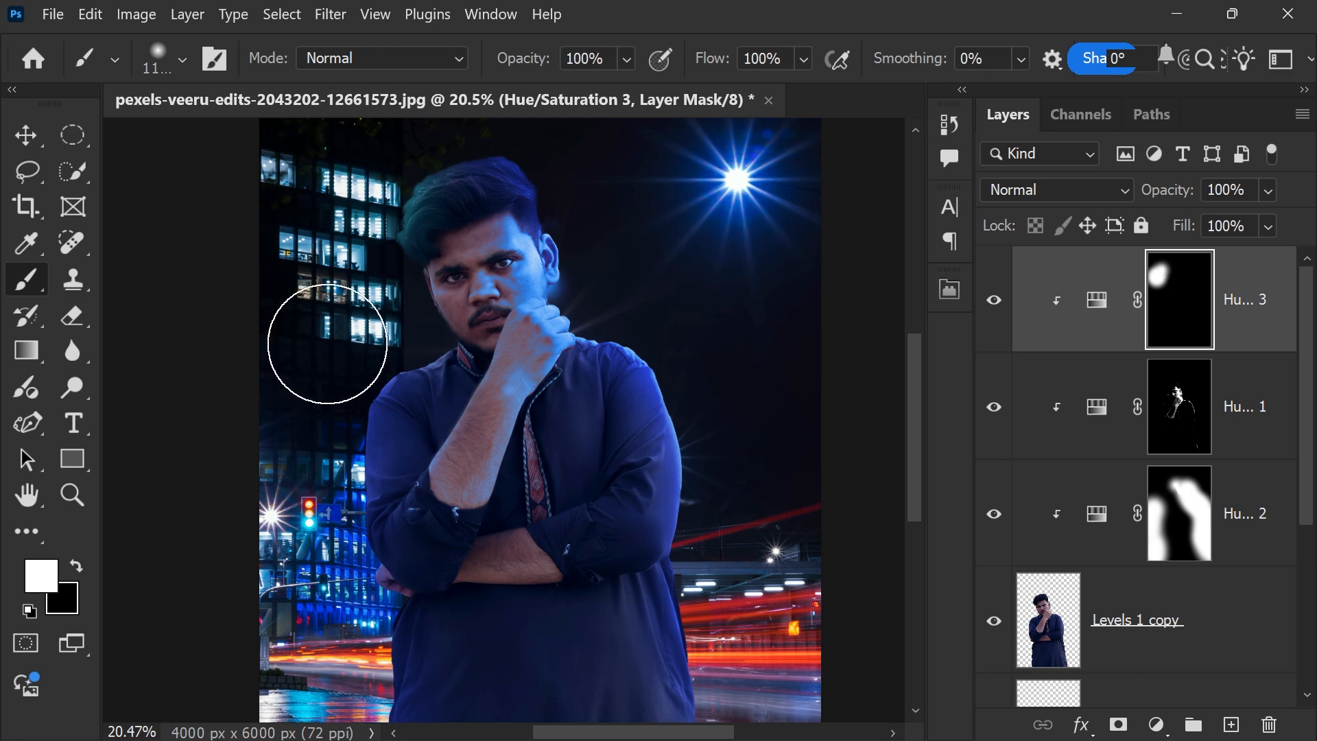
mouse_move(327, 343)
left_mouse_down()
mouse_move(367, 299)
mouse_move(376, 314)
mouse_move(340, 335)
mouse_move(313, 387)
mouse_move(316, 468)
left_mouse_up()
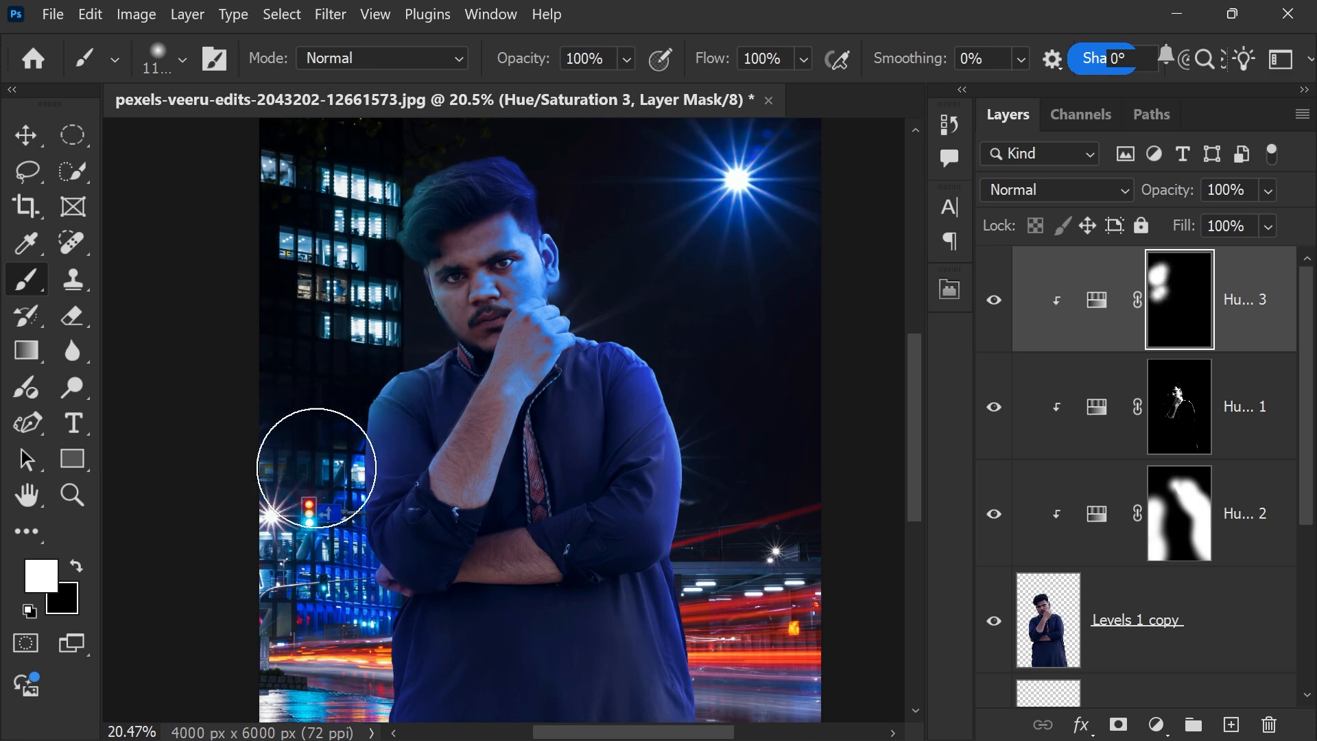
left_click(316, 468)
key("ctrl+z")
left_click(305, 397)
Step: Brush white on the Hue/Saturation 3 mask along the edge of the man's lower robe beside the blue wet street
scroll(404, 347, "down", 1)
scroll(405, 348, "down", 2)
left_click(346, 570)
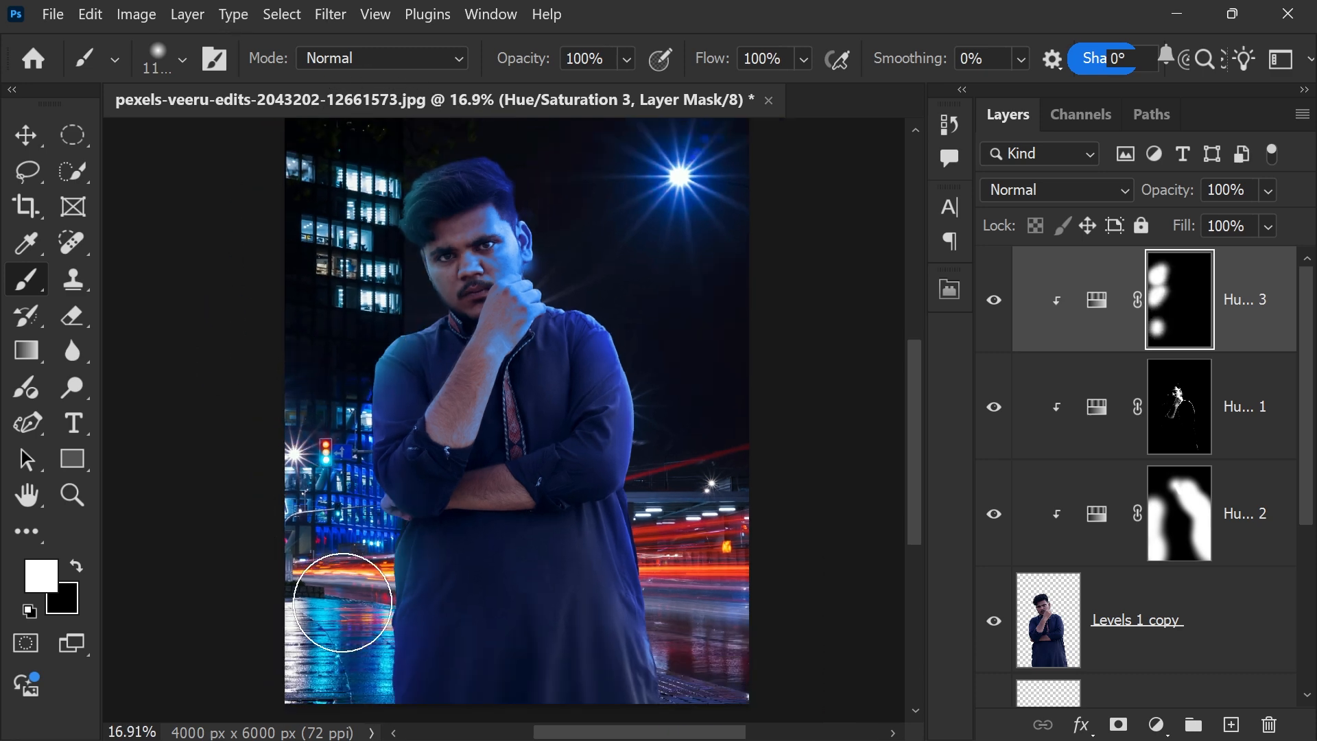
mouse_move(343, 602)
left_mouse_down()
mouse_move(331, 688)
mouse_move(328, 676)
mouse_move(357, 674)
mouse_move(320, 662)
left_mouse_up()
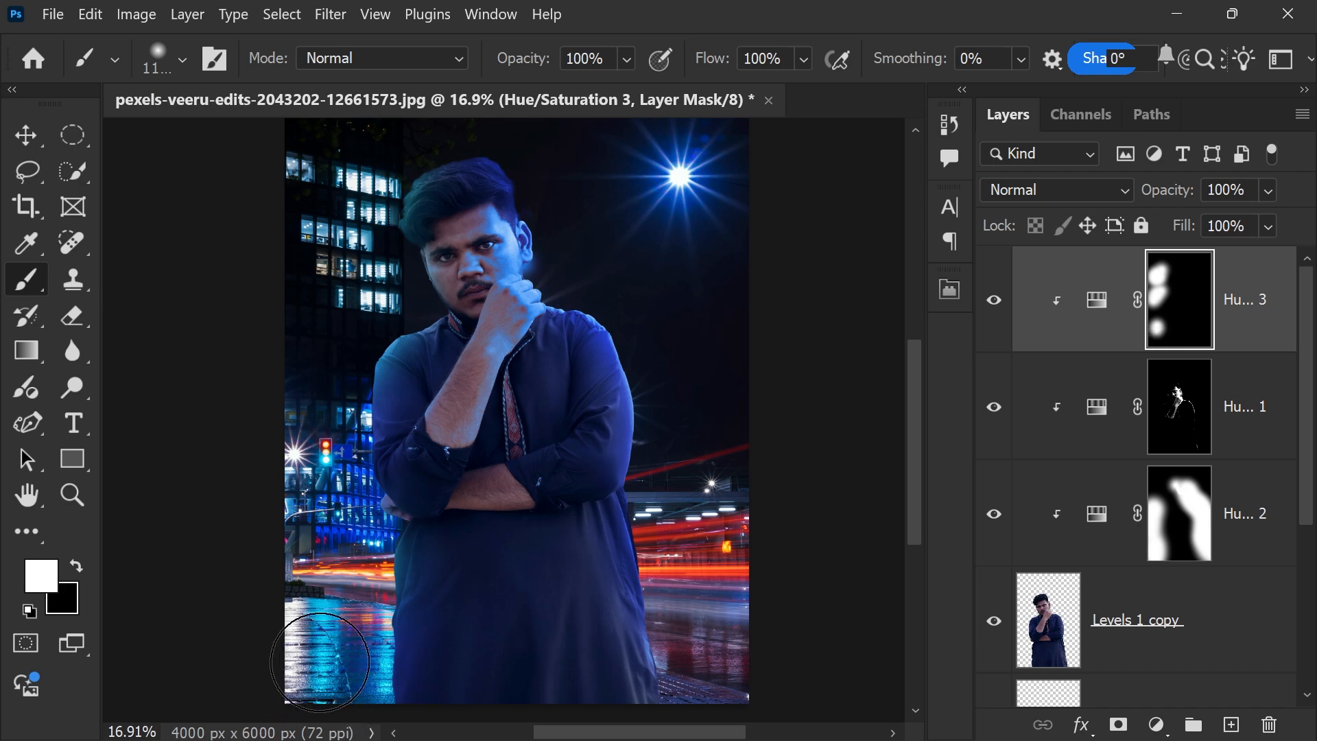
scroll(321, 661, "up", 6)
scroll(329, 549, "down", 1)
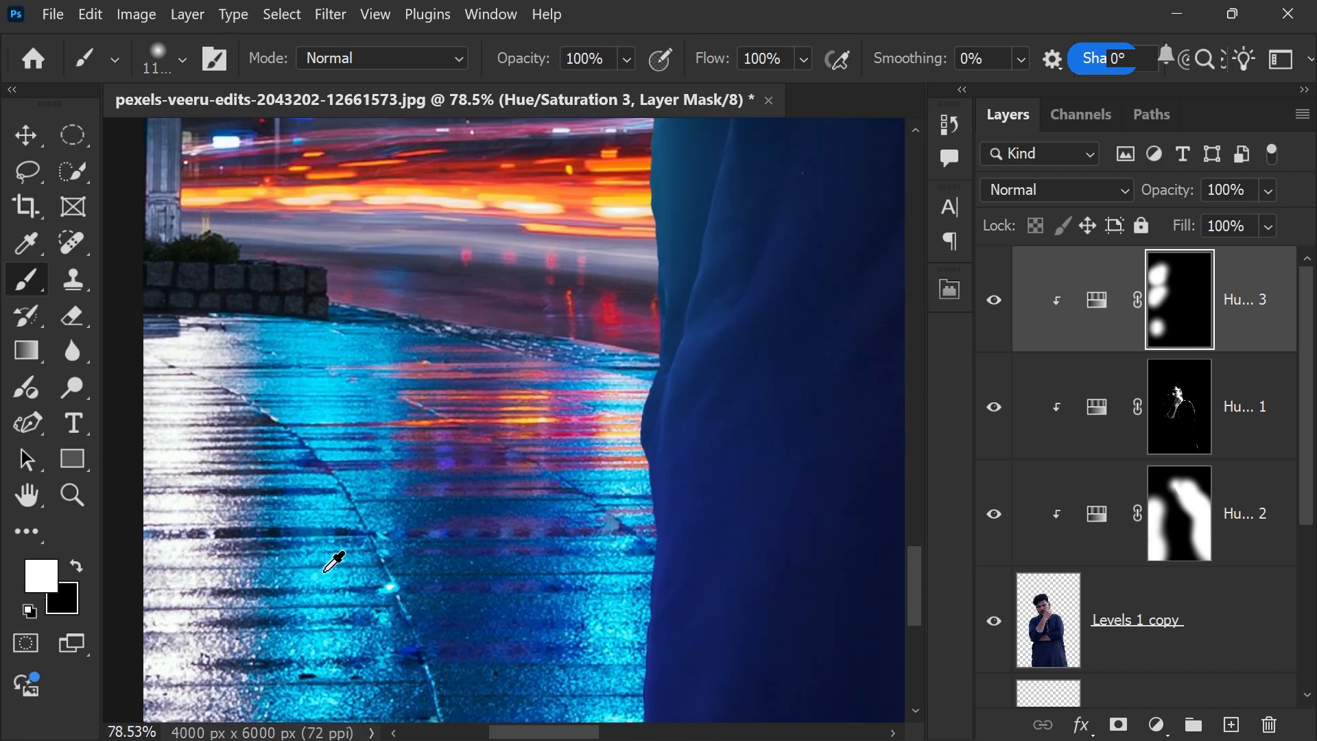
scroll(334, 561, "down", 8)
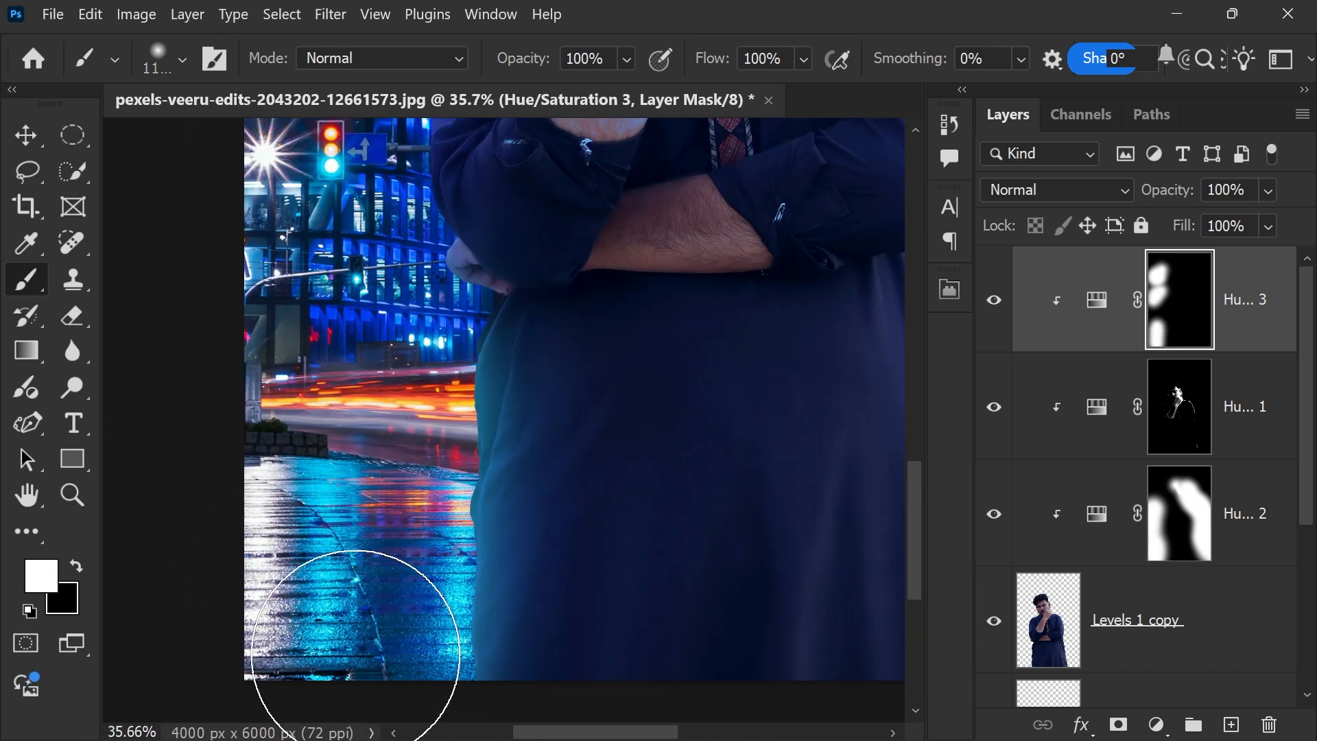
scroll(295, 637, "down", 6)
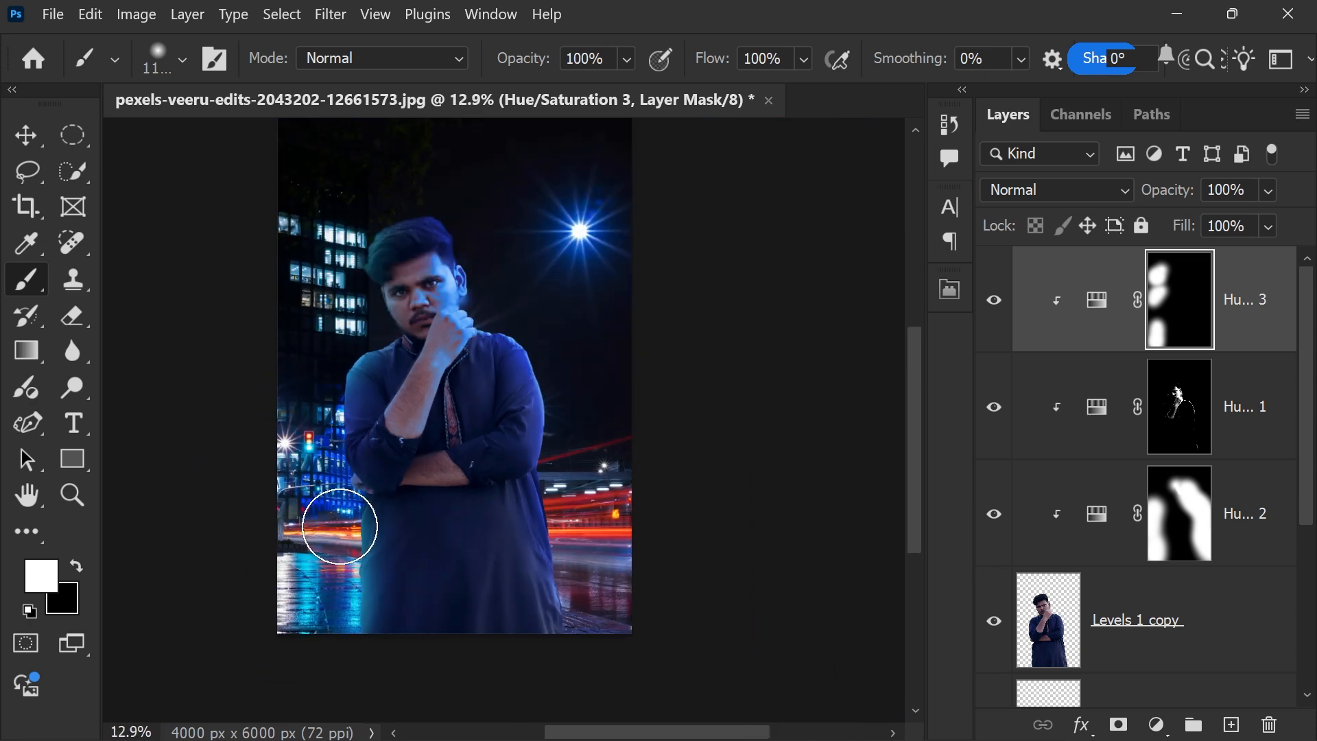
scroll(261, 544, "up", 1)
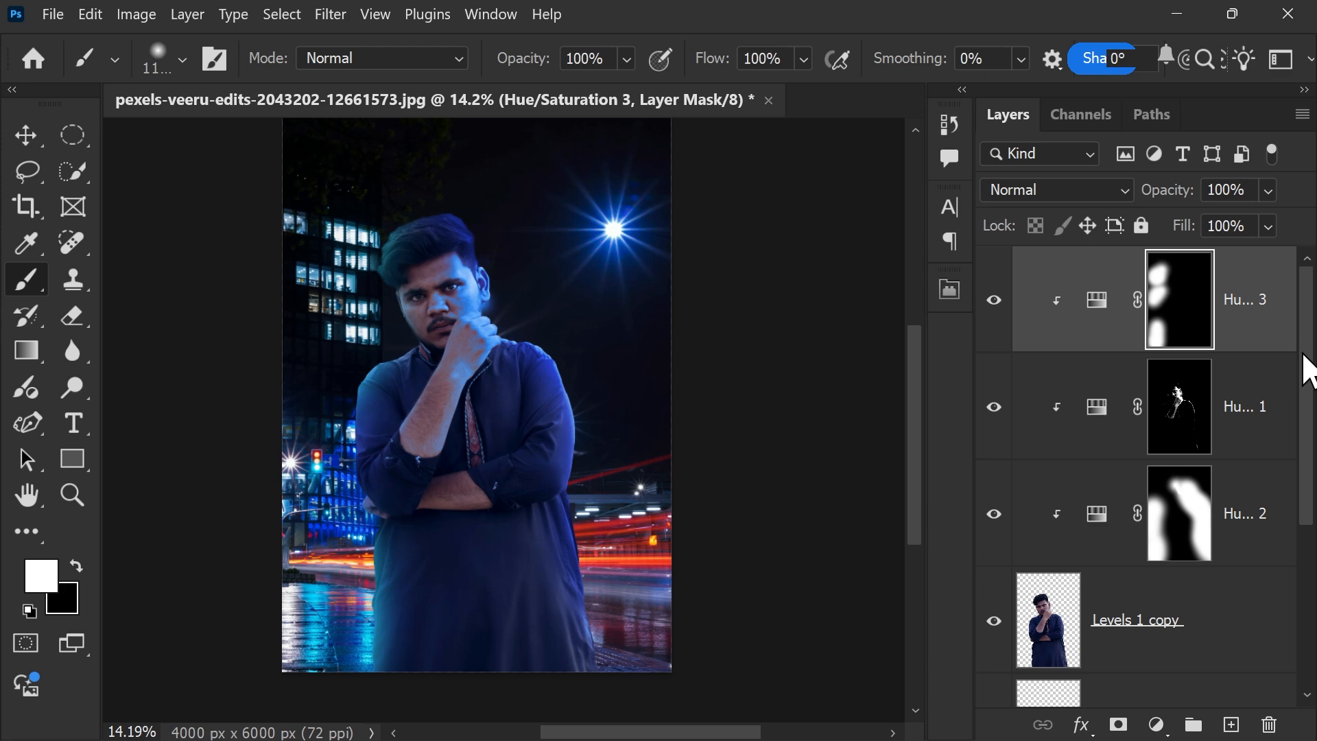
Step: Add a fourth Hue/Saturation adjustment on top and colorize it red with Hue 360 and Saturation 77
left_click(1157, 725)
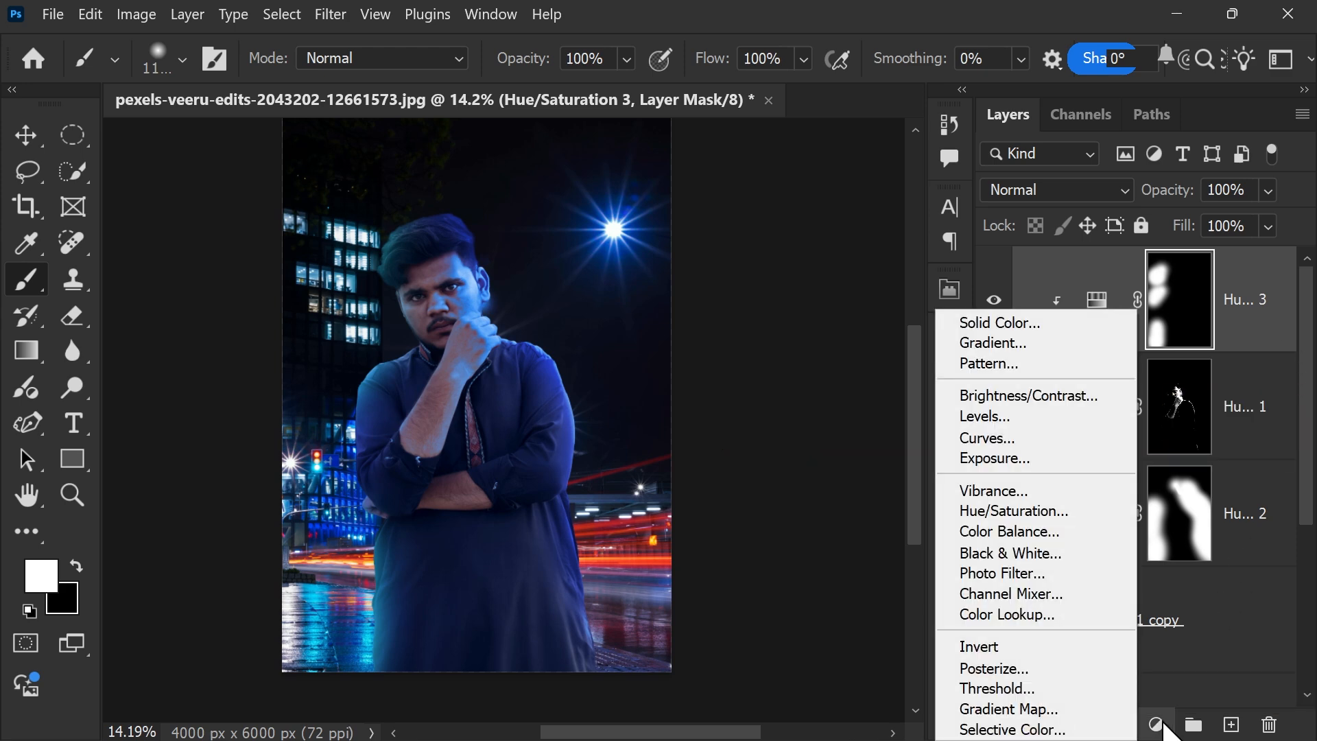
left_click(1062, 513)
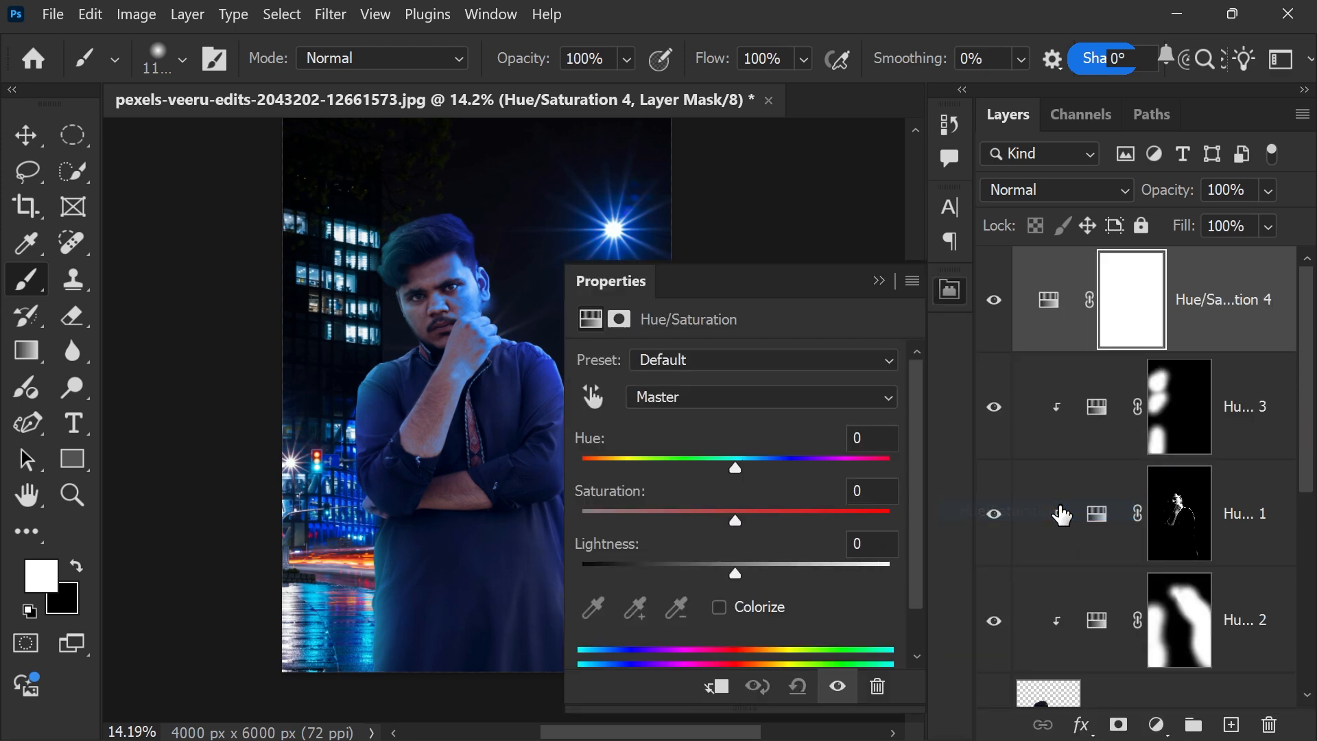
left_click(720, 608)
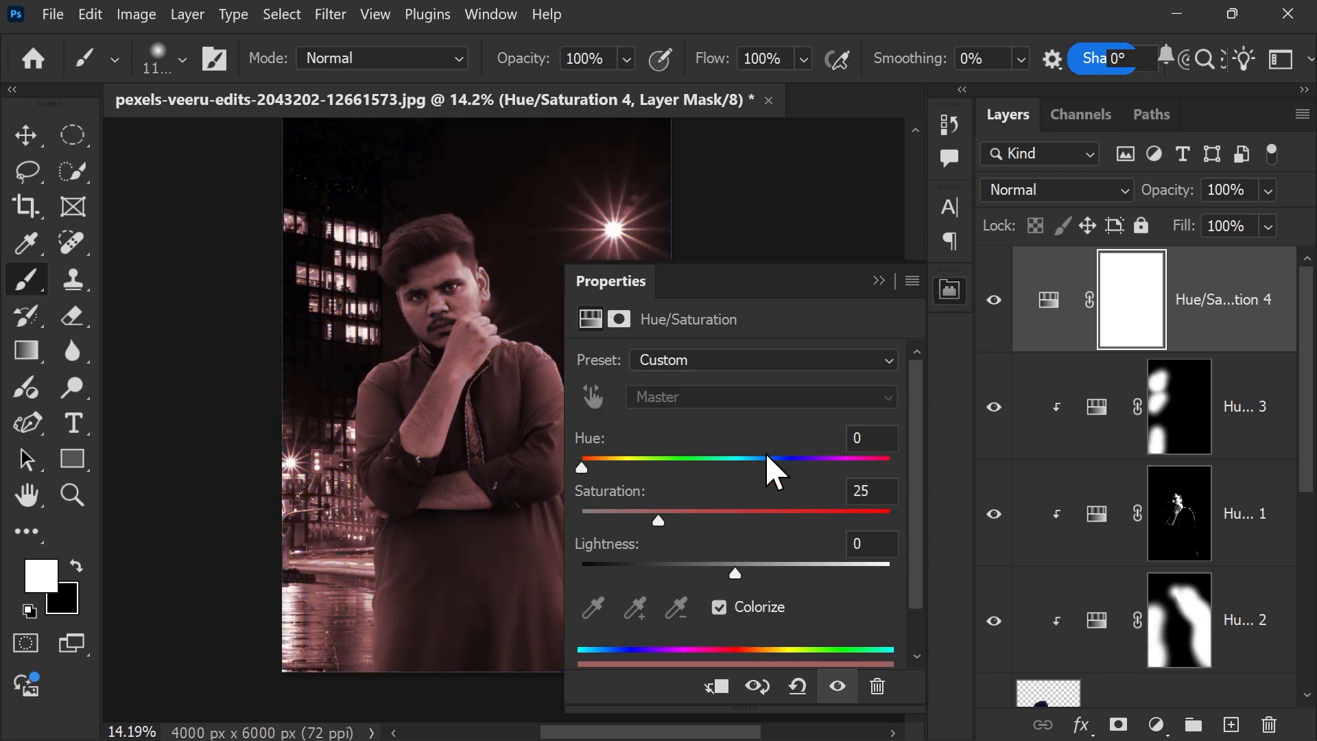
left_click_drag(844, 460, 921, 462)
left_click_drag(766, 513, 821, 516)
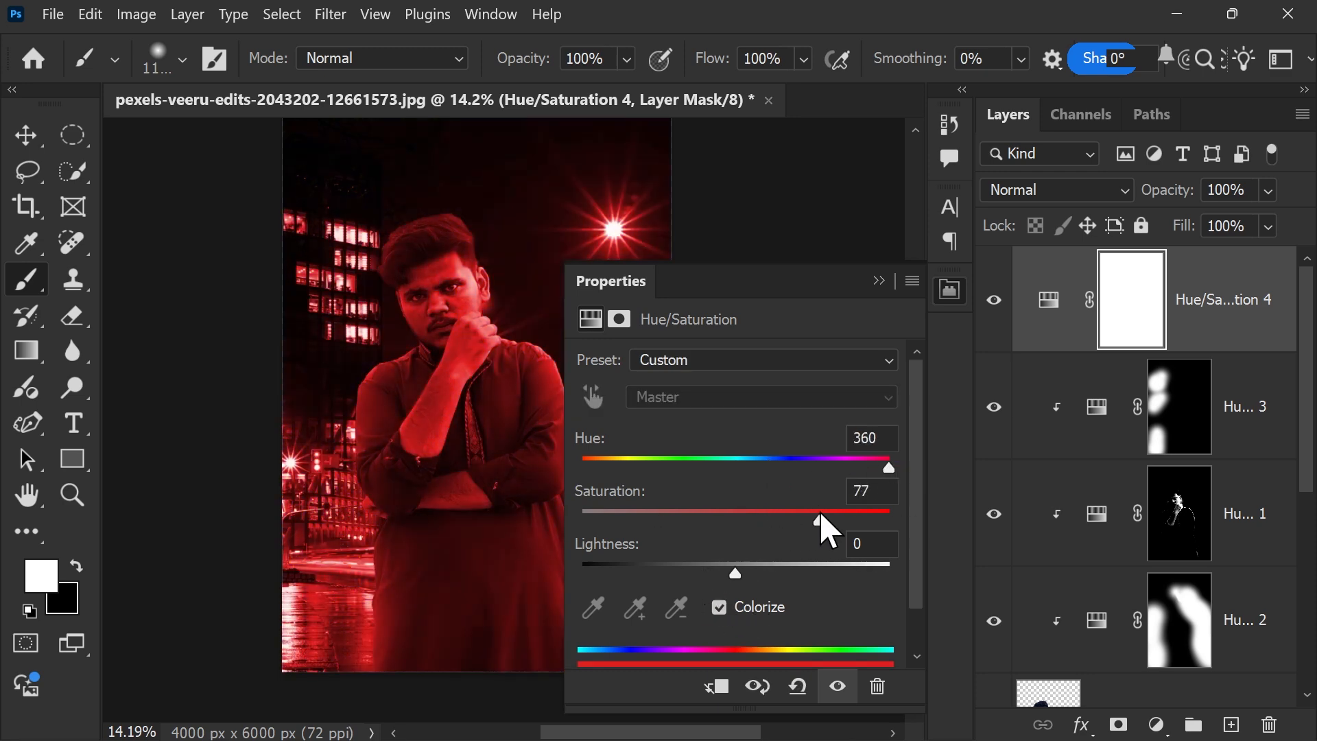
left_click(878, 281)
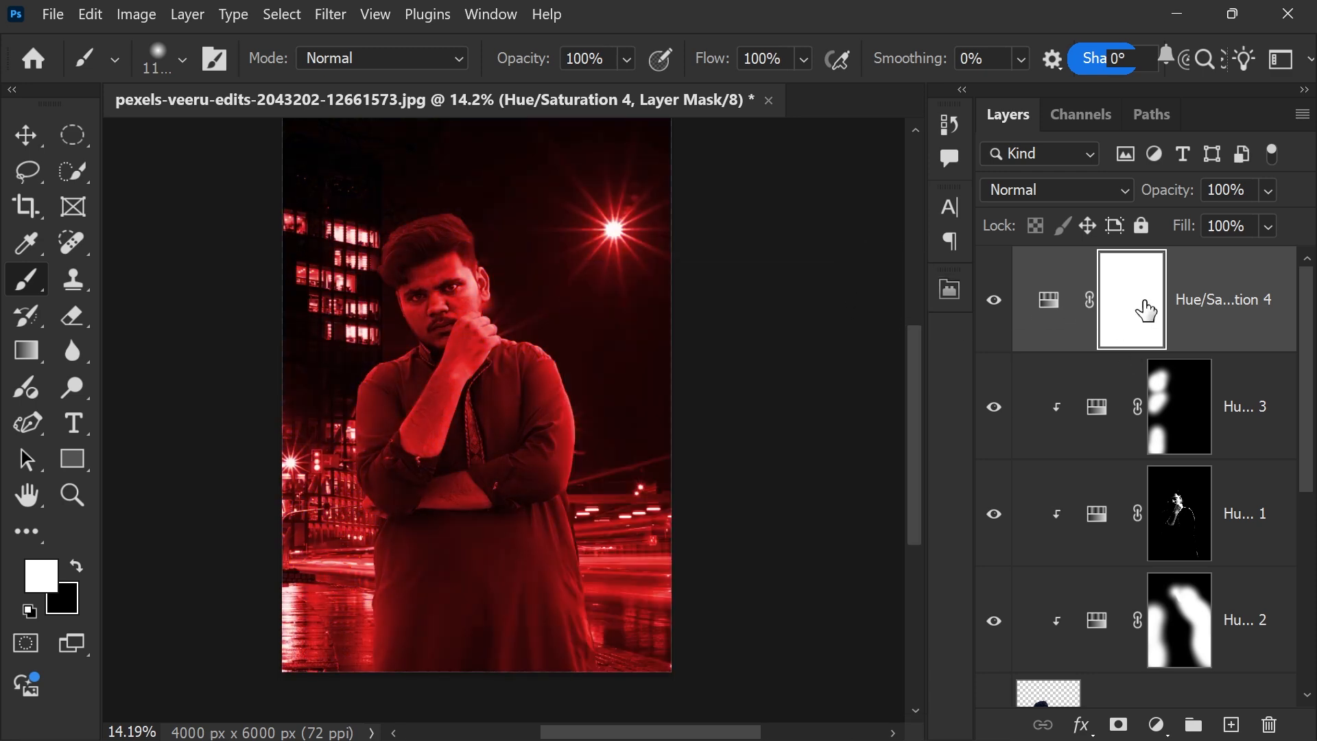
Step: Clip Hue/Saturation 4 to the man's layer stack and invert its mask to black
left_click_drag(1146, 309, 1144, 308)
left_click(1061, 344, "alt")
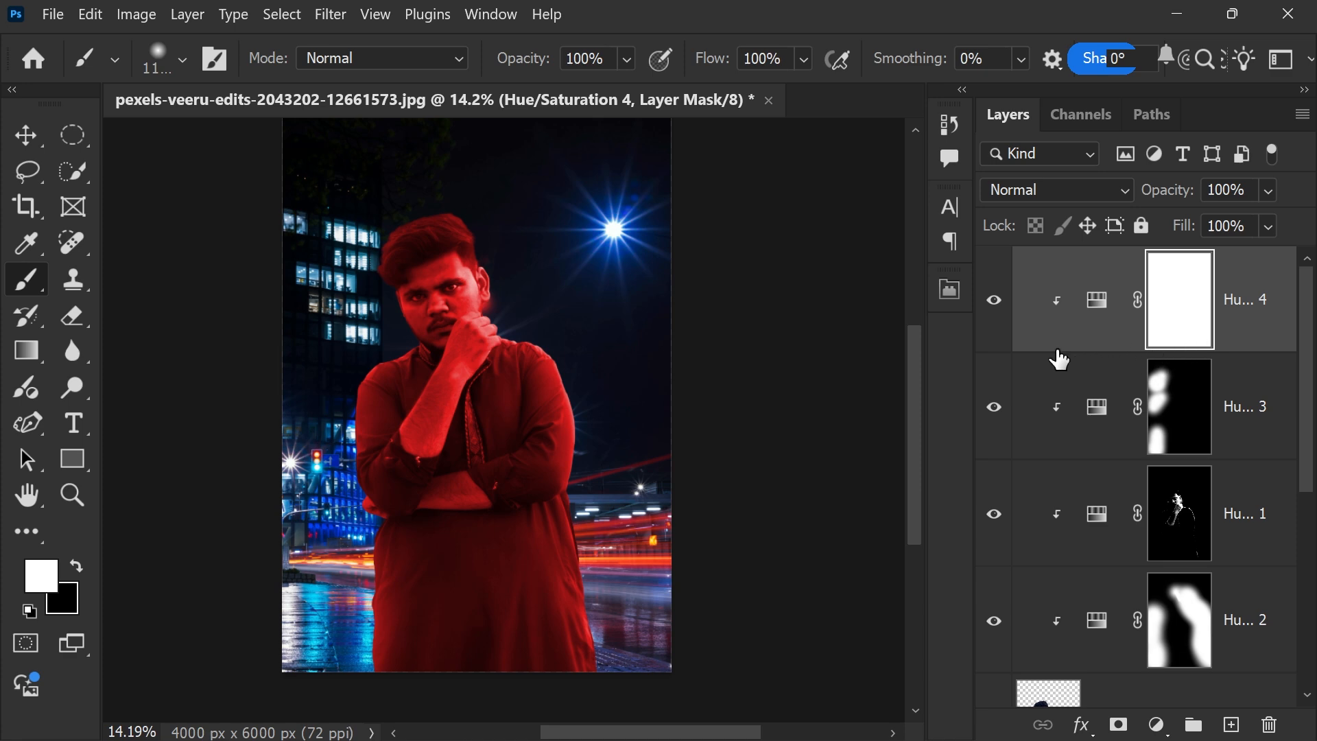
left_click(1058, 356, "alt")
scroll(1174, 525, "down", 2)
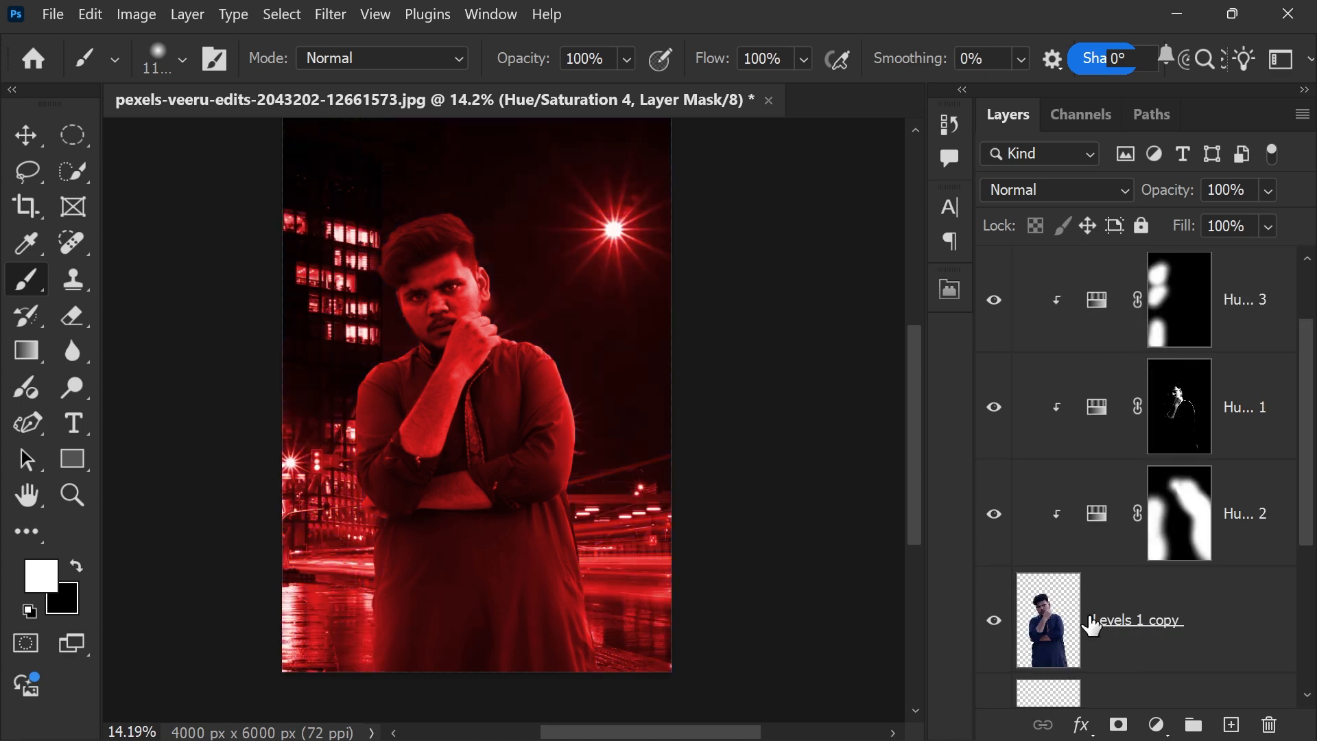
scroll(1093, 600, "up", 2)
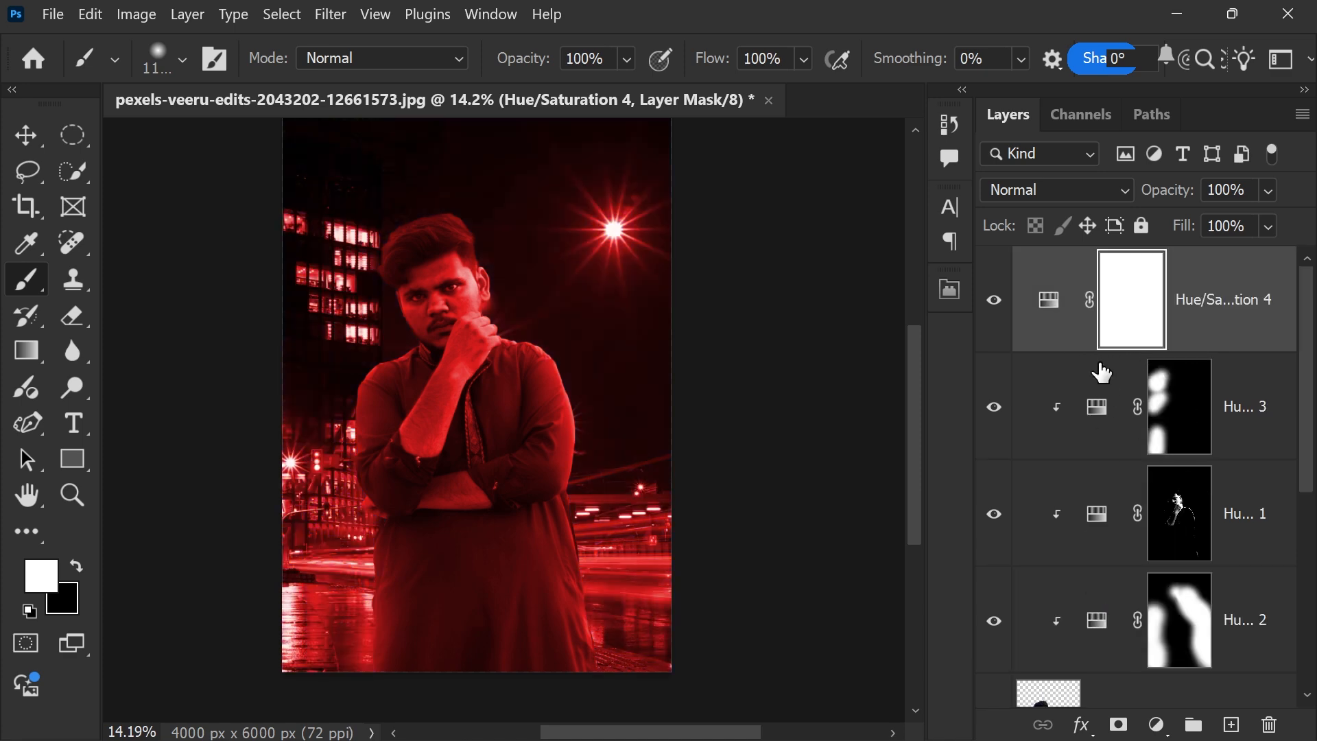
left_click(1054, 351, "alt")
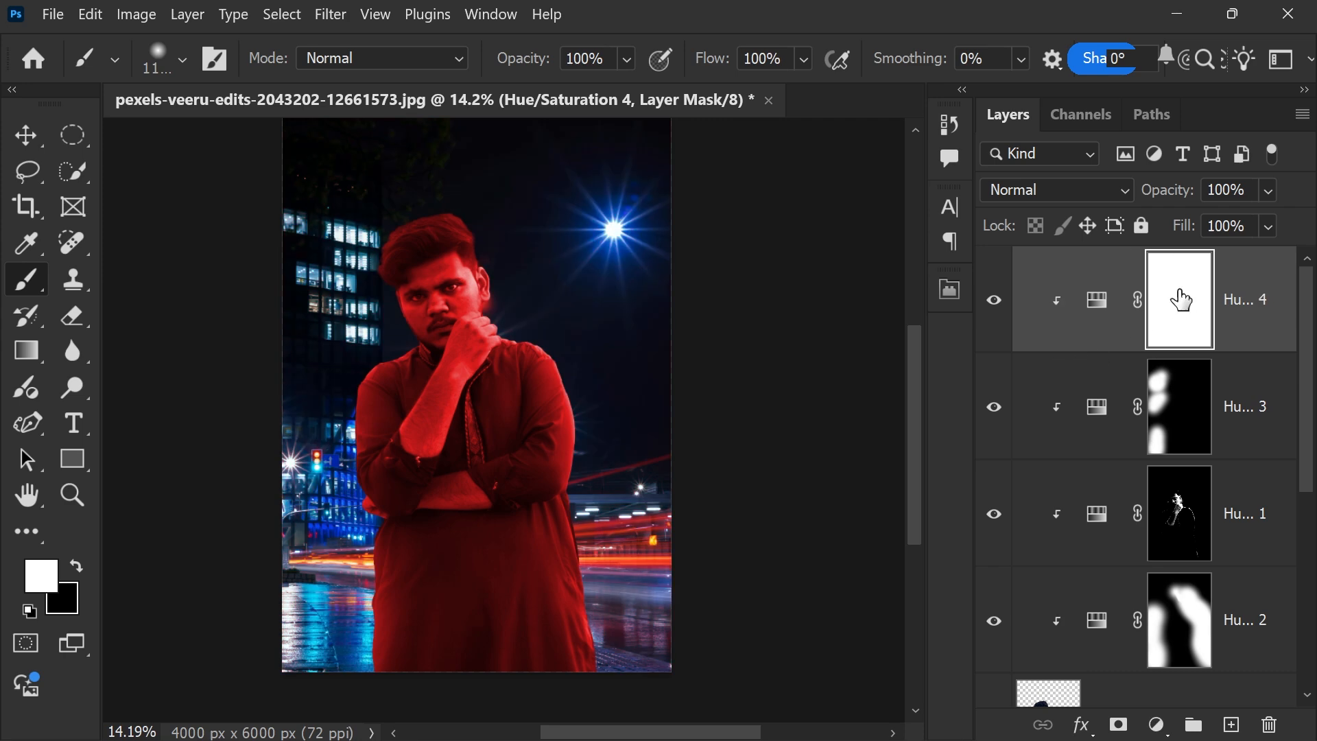
key("ctrl+i")
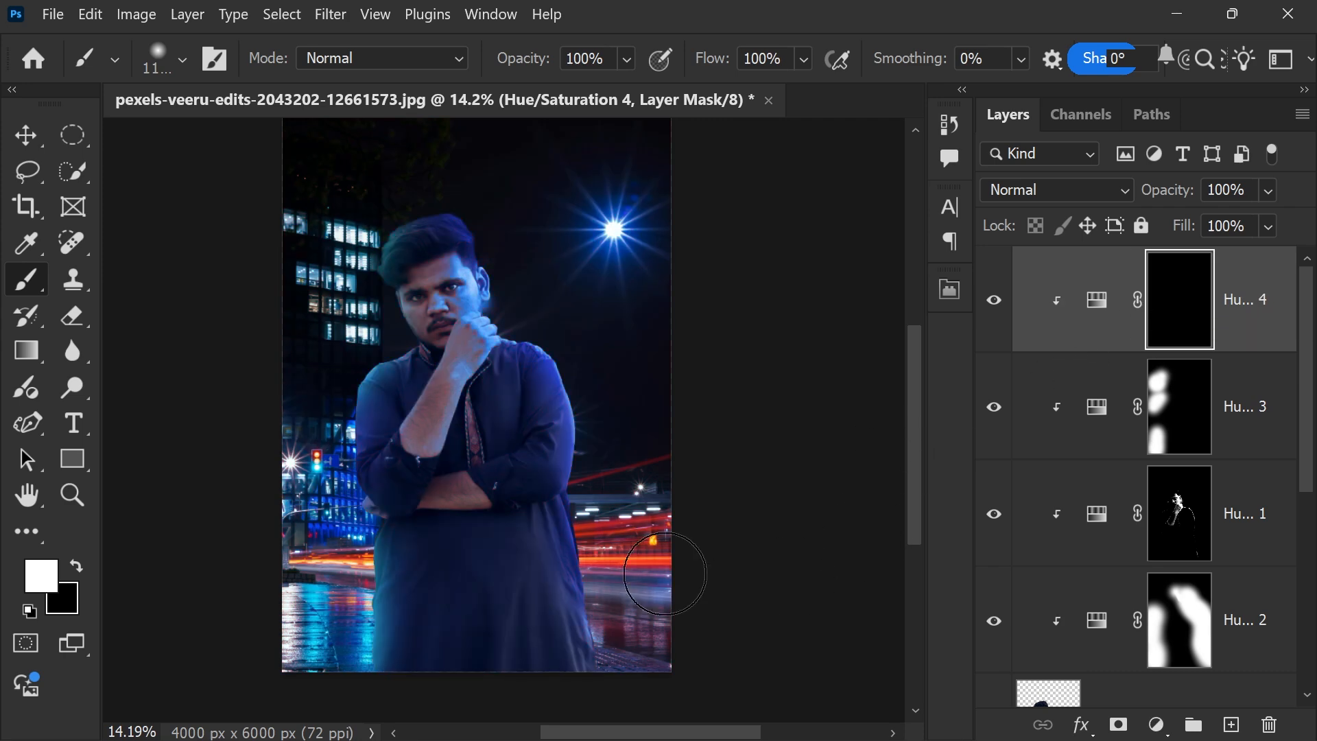
Step: Brush white on the Hue/Saturation 4 mask at both edges of the lower robe beside the red light trails, and set the layer's opacity to 79%
left_click_drag(603, 544, 611, 556)
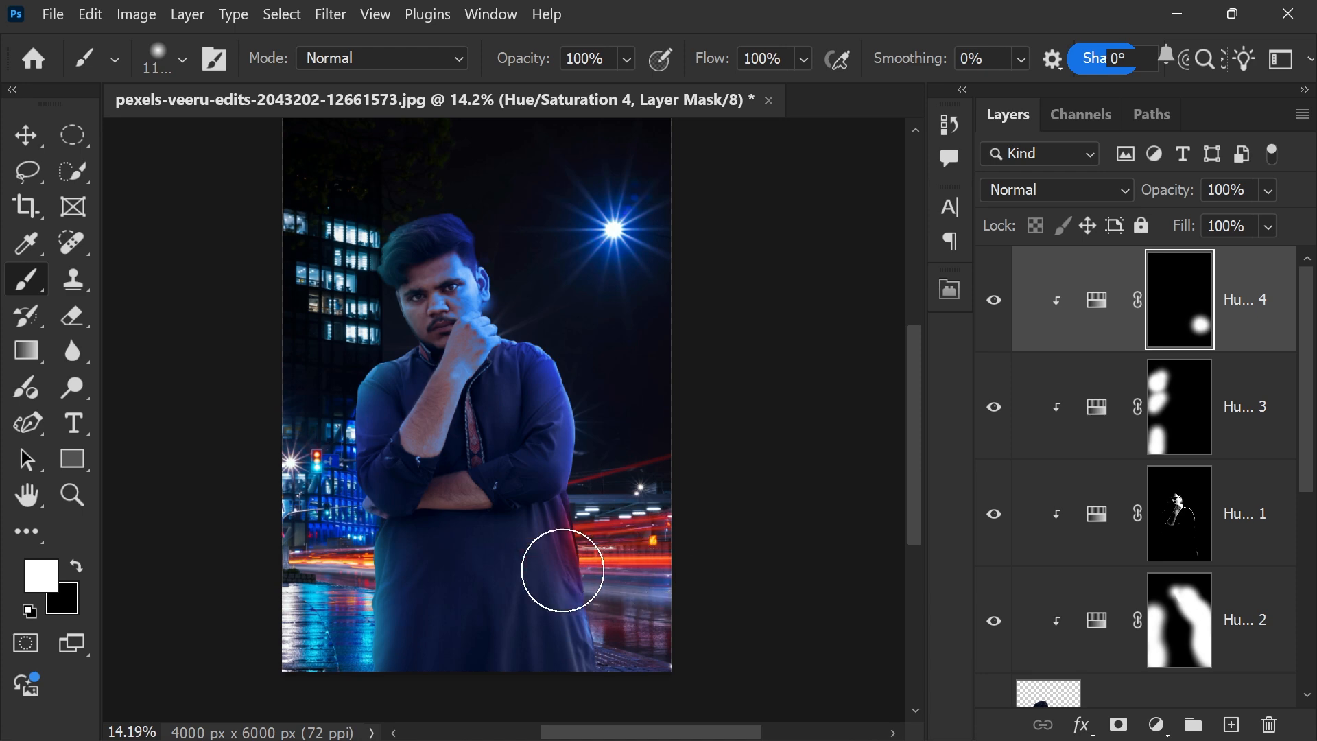
left_click(349, 565)
left_click(351, 561)
left_click(349, 562)
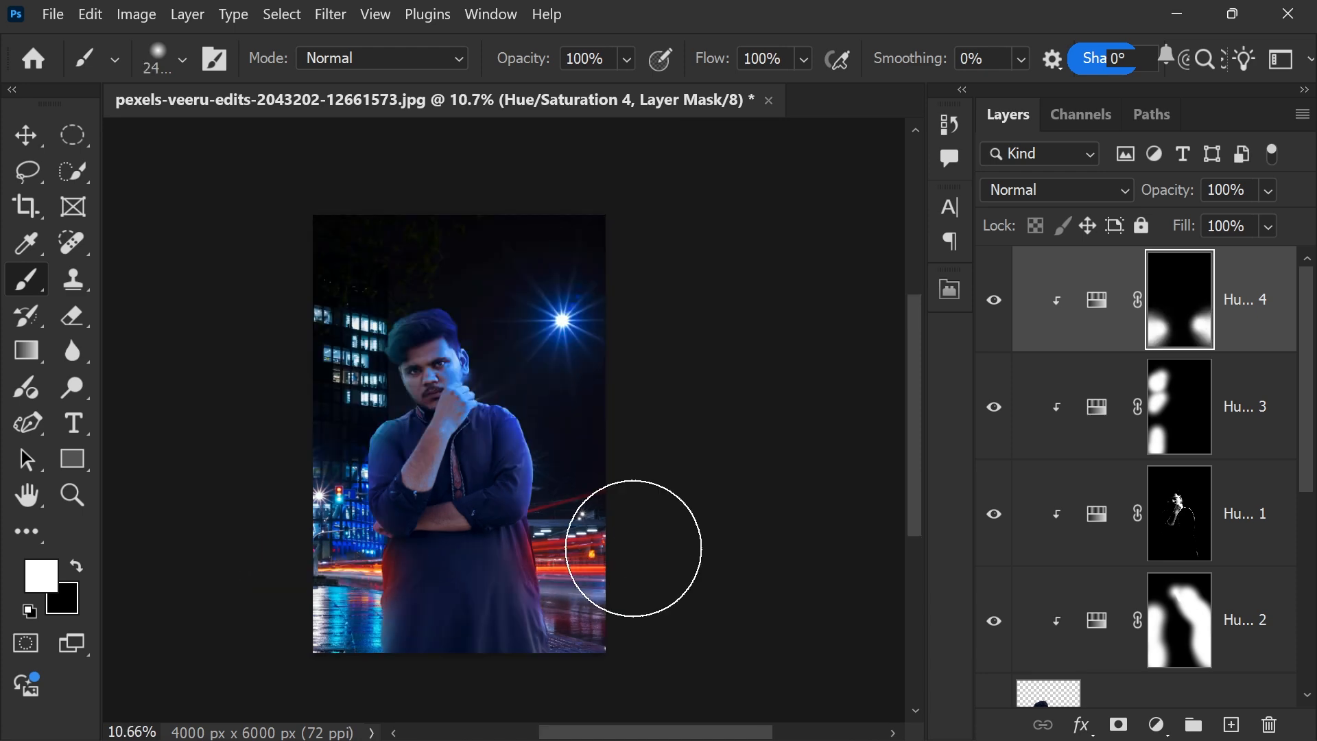
left_click(1268, 190)
left_click_drag(1250, 217, 1253, 216)
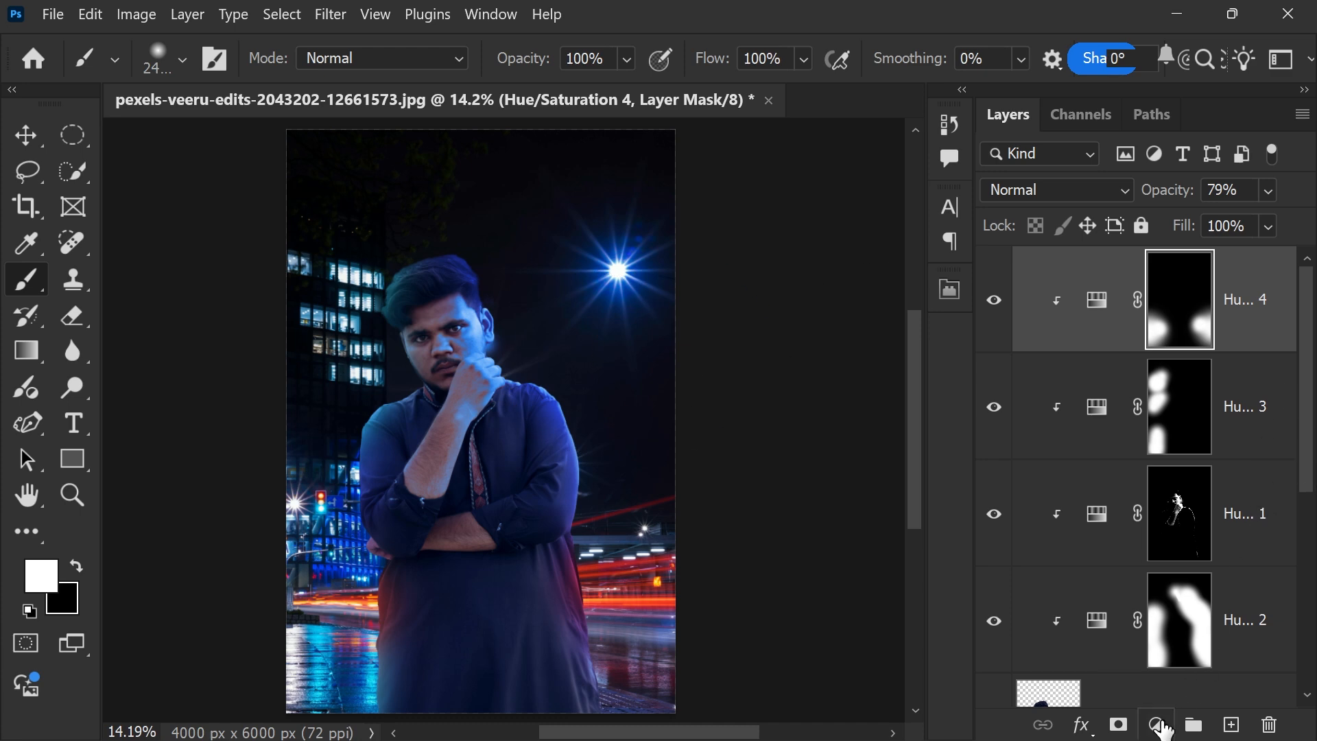
Step: Add a Curves adjustment above Hue/Saturation 4 and pull the middle of its RGB curve down to darken the whole image
left_click(1159, 726)
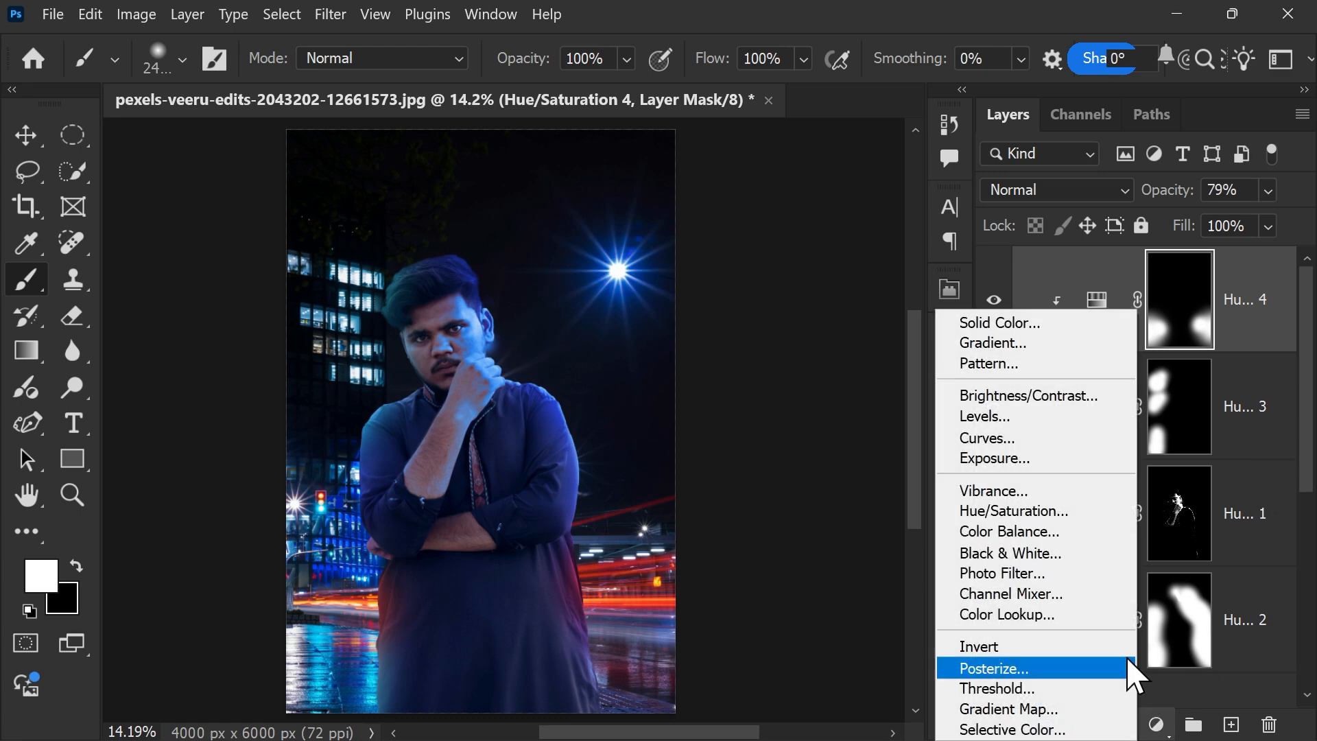
left_click(1027, 450)
left_click_drag(770, 548, 790, 566)
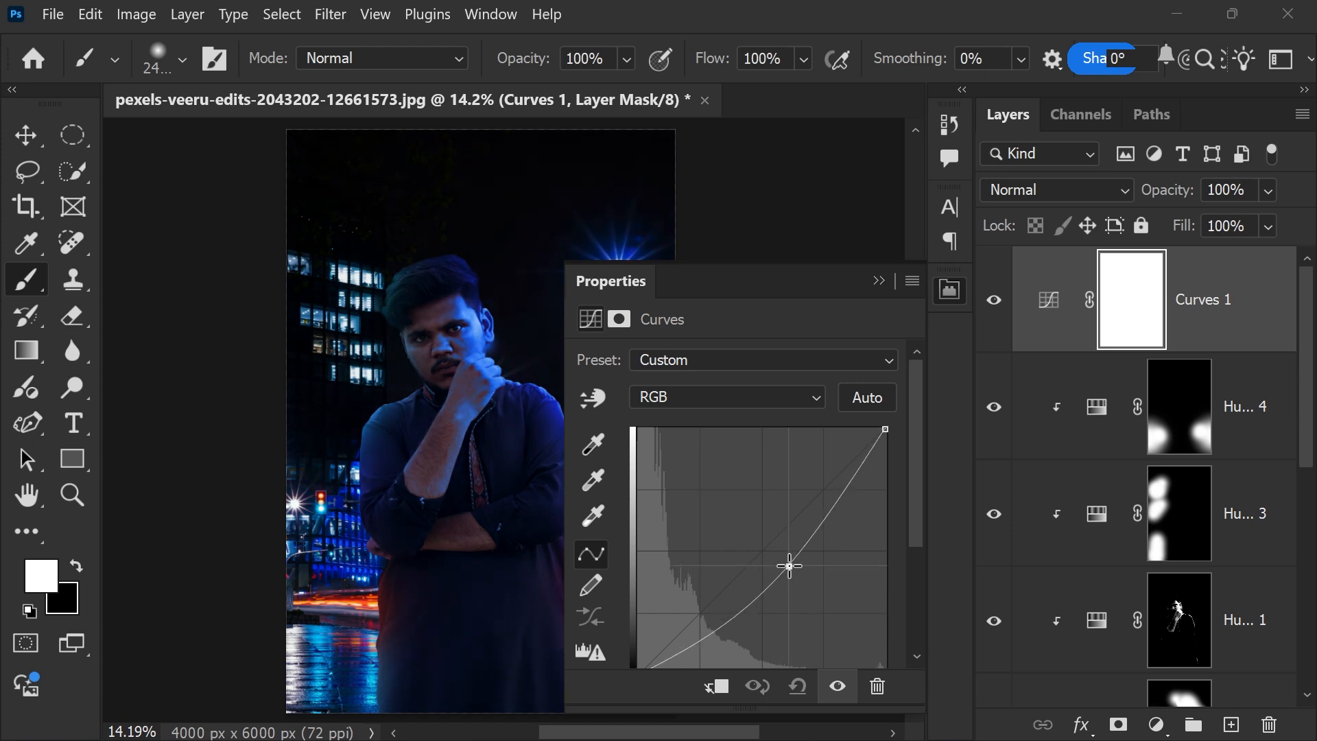
Step: Clip the Curves 1 adjustment to the man's layer stack and invert its mask to black
left_click(1156, 293)
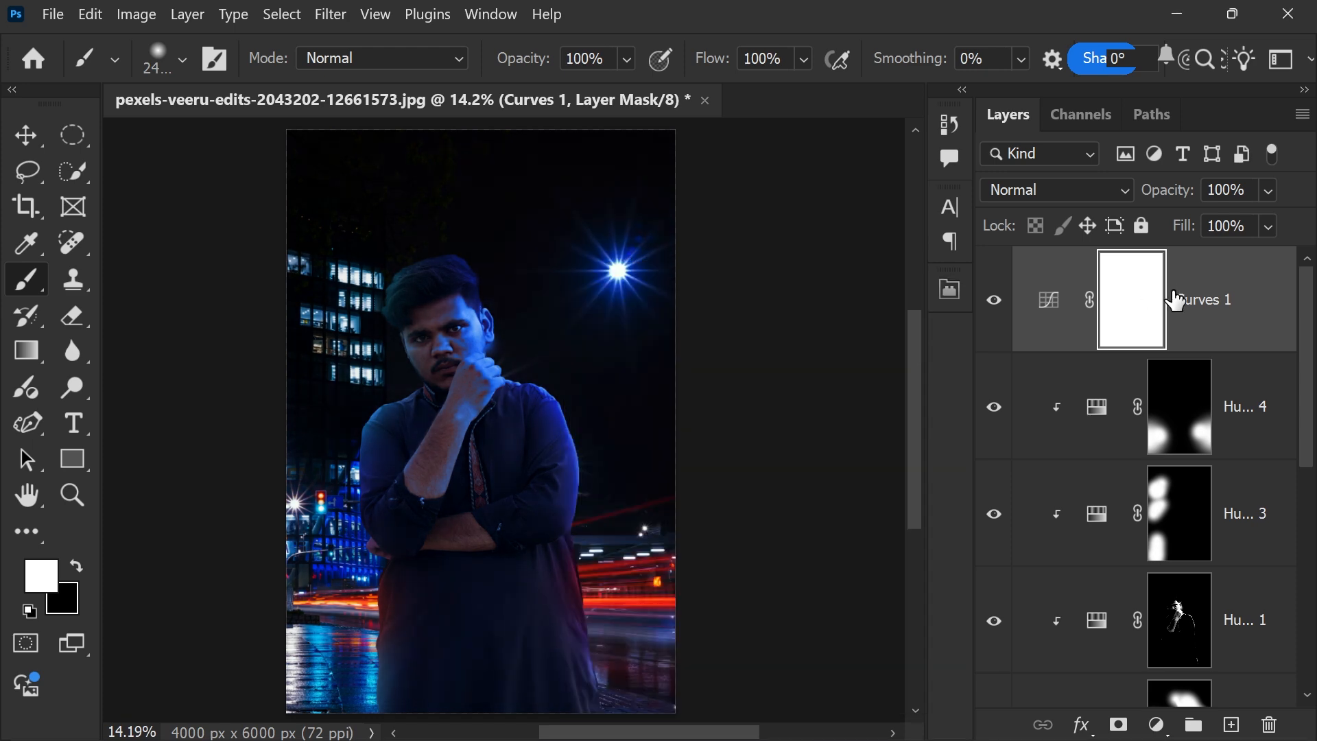
left_click_drag(1175, 299, 1141, 300)
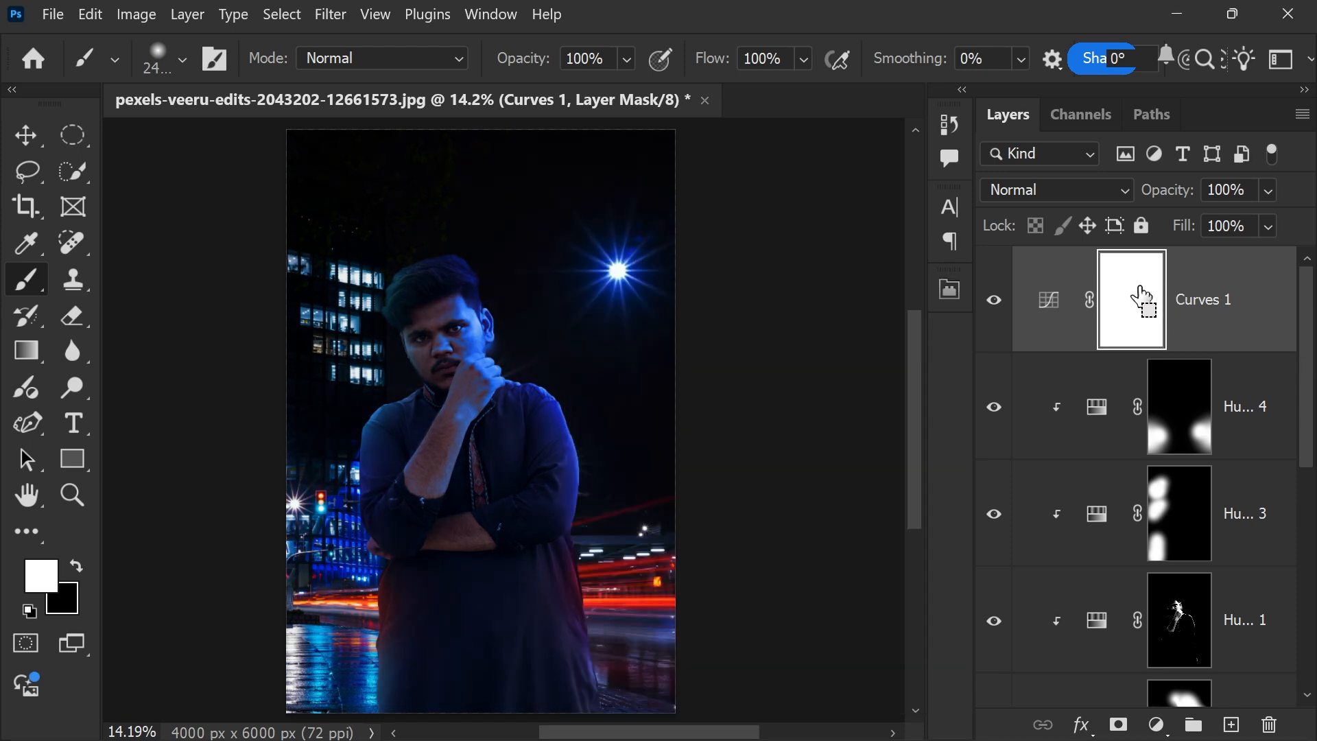
left_click(1047, 345, "alt")
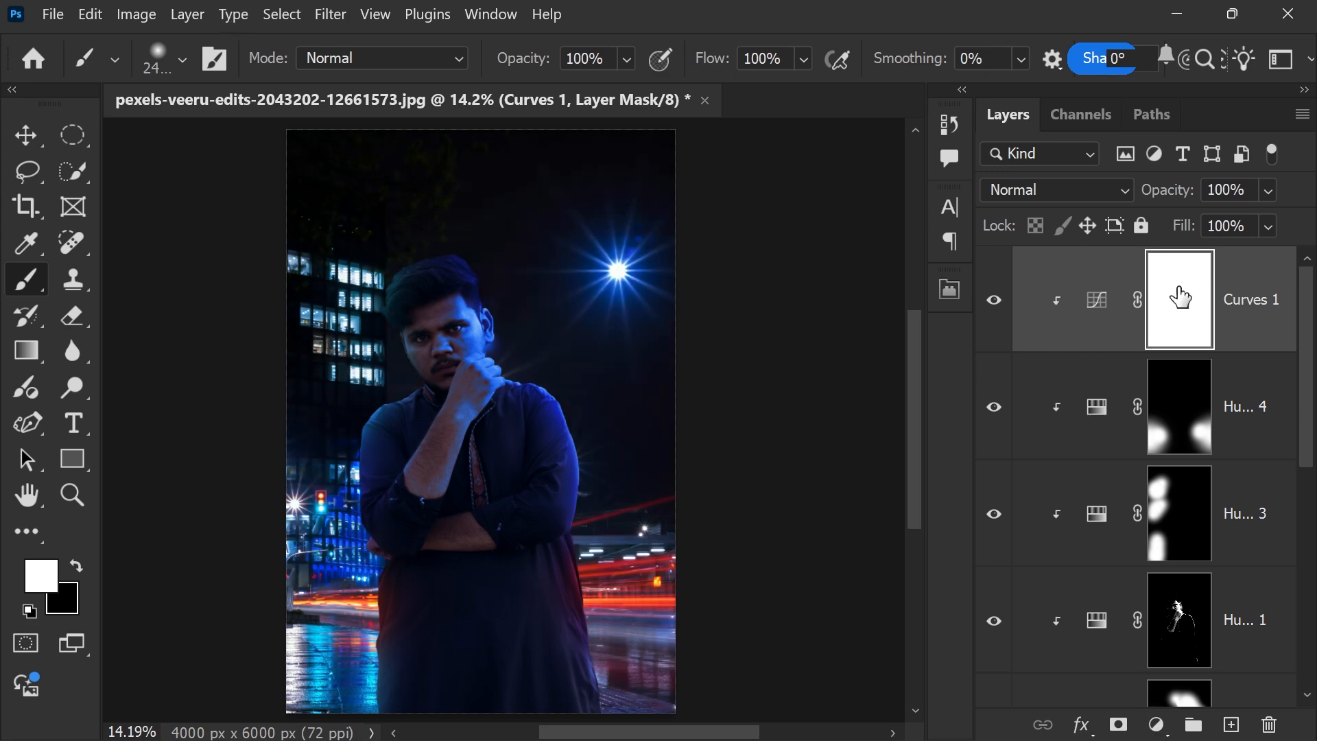
key("ctrl+i")
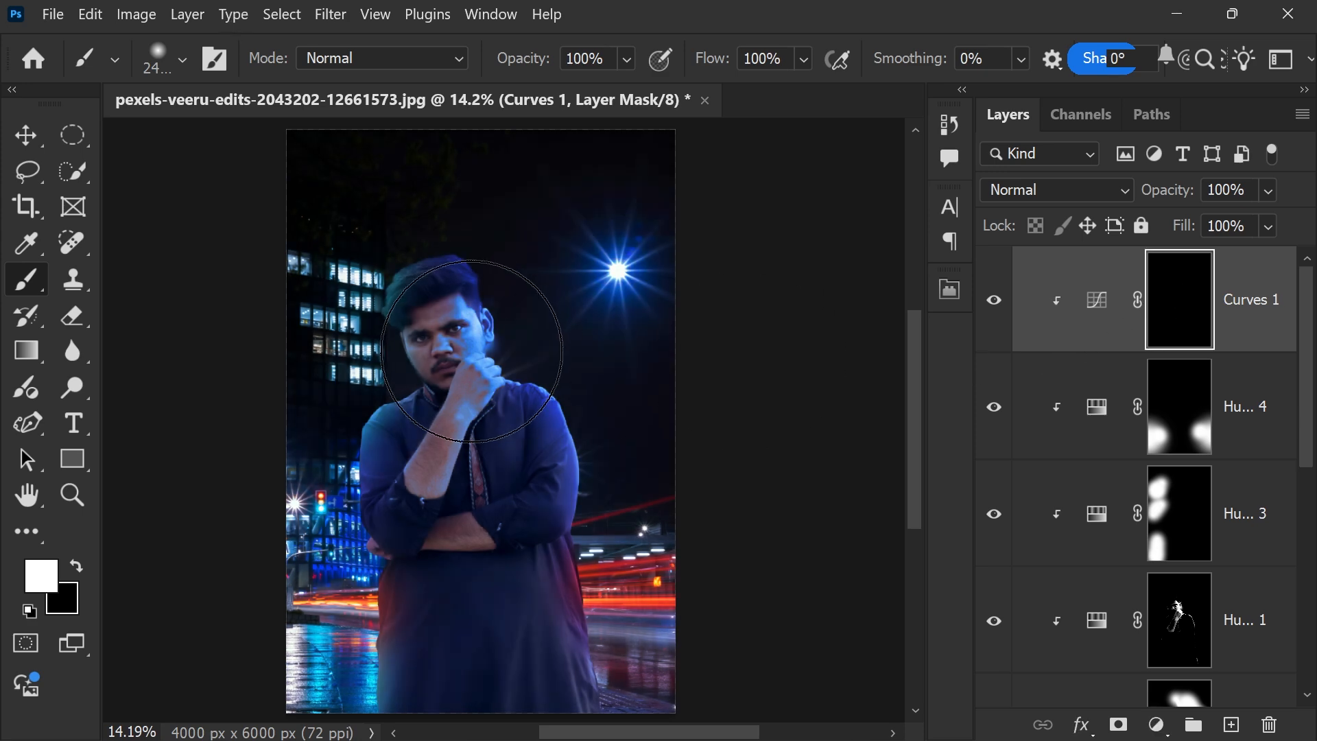
Step: Paint white on the Curves 1 mask with a smaller soft brush along the shadowed side of the man's face
scroll(384, 370, "up", 3)
key("bracketleft")
key("bracketleft")
key("bracketleft")
key("bracketleft")
key("bracketleft")
key("bracketleft")
key("bracketleft")
key("bracketleft")
key("bracketleft")
key("bracketleft")
key("bracketleft")
key("bracketleft")
key("bracketleft")
key("bracketleft")
key("bracketleft")
key("bracketleft")
key("bracketleft")
key("bracketleft")
key("bracketleft")
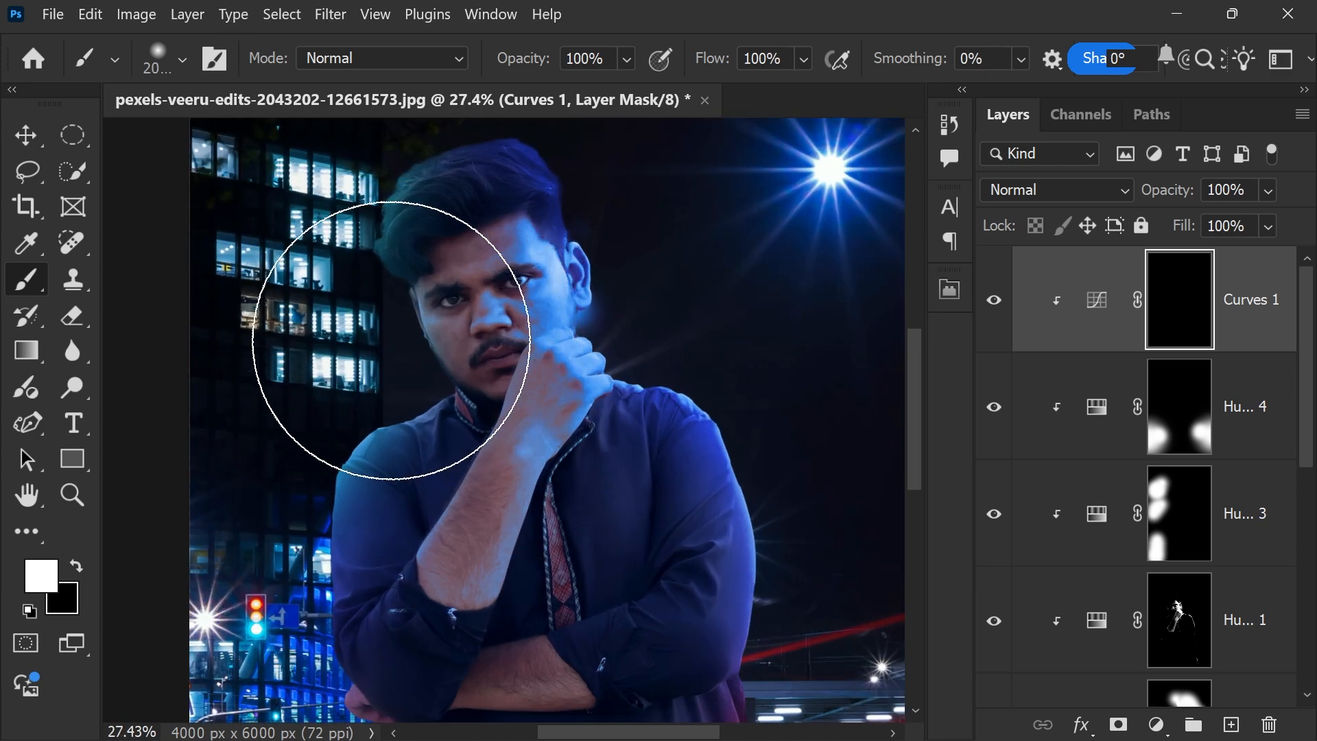
mouse_move(402, 315)
left_mouse_down()
mouse_move(412, 361)
mouse_move(402, 386)
left_mouse_up()
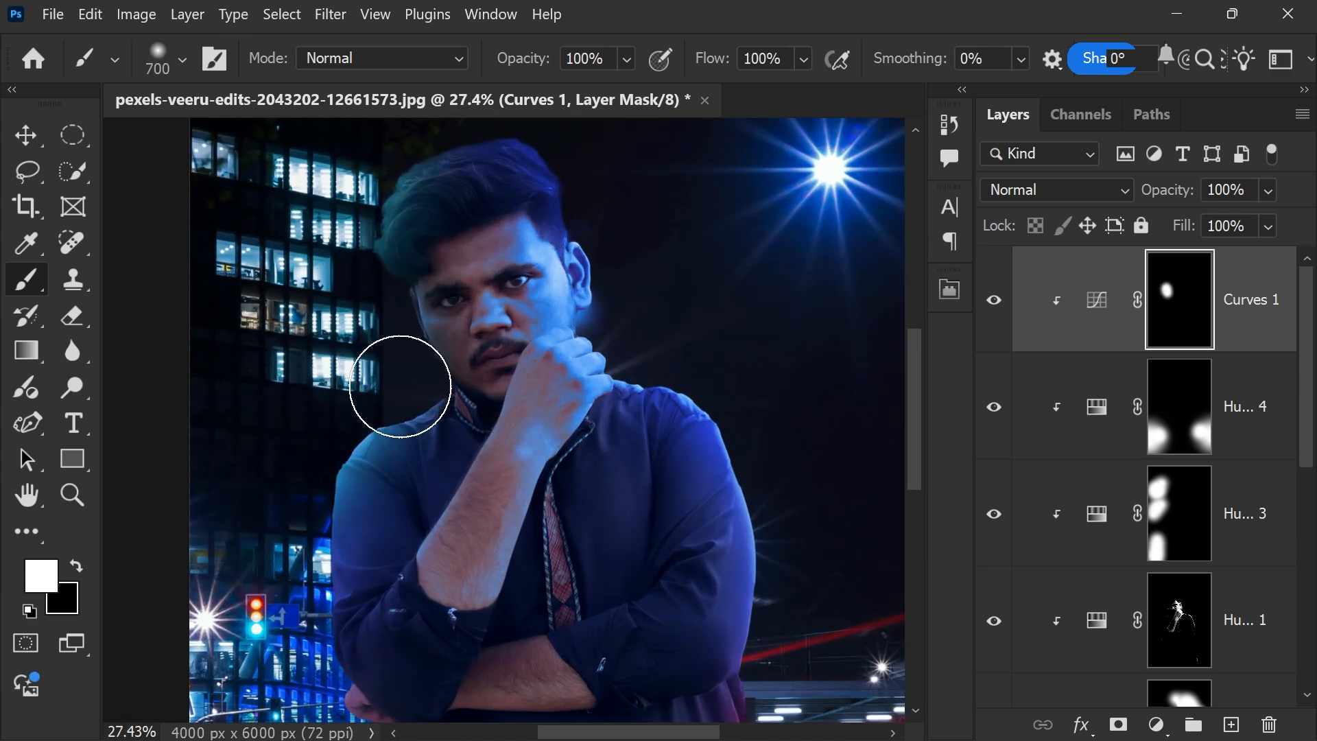
Step: Brush white on the Curves 1 mask over the chest and sleeve beside the raised forearm, and brush black over the forearm itself
scroll(478, 367, "down", 2)
scroll(472, 444, "up", 3)
key("bracketleft")
key("bracketleft")
key("bracketleft")
key("bracketleft")
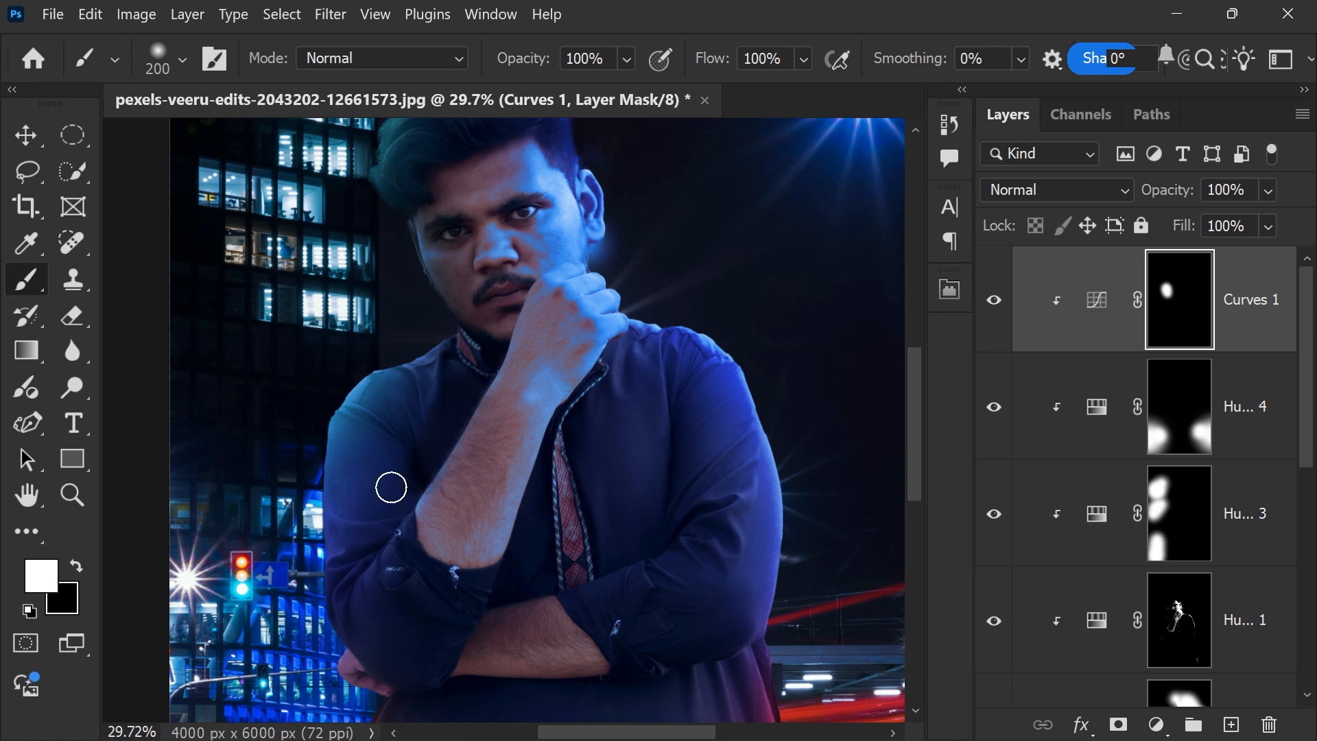
key("bracketright")
key("bracketright")
key("bracketright")
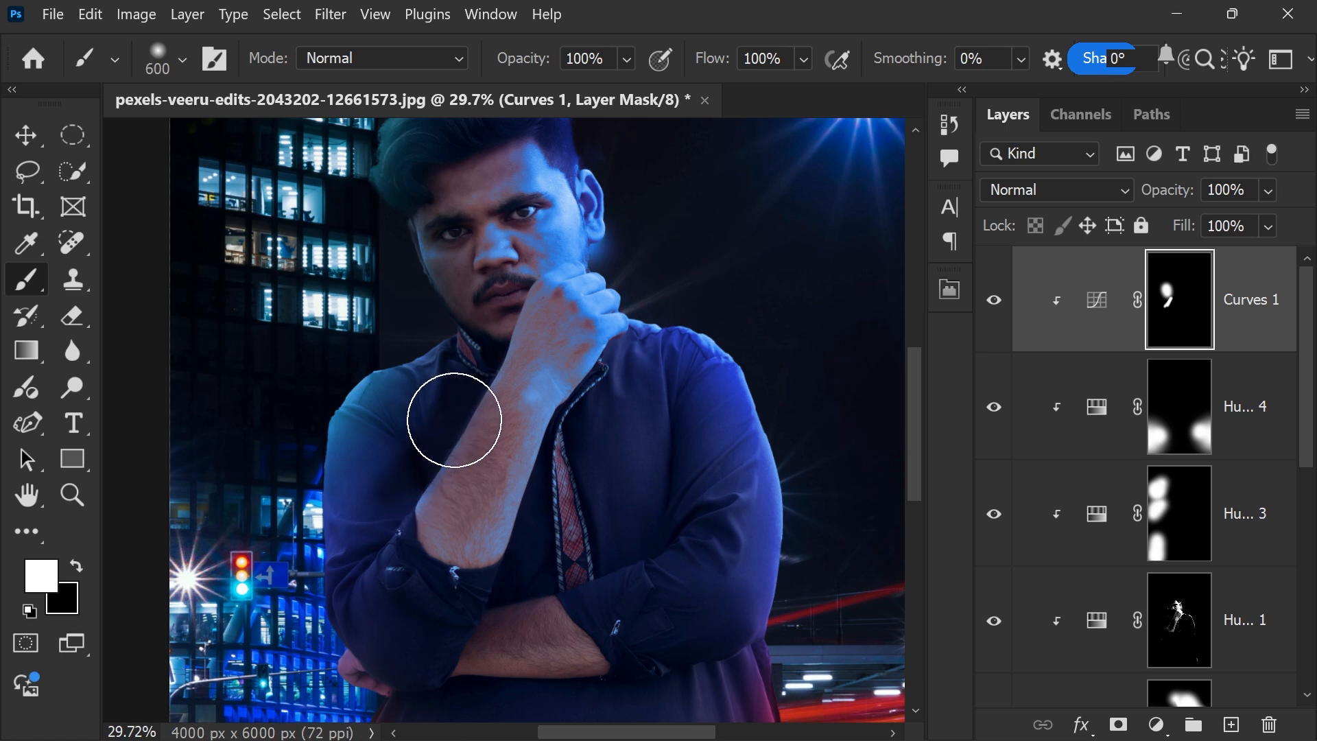
mouse_move(456, 411)
left_mouse_down()
mouse_move(428, 432)
mouse_move(453, 426)
mouse_move(412, 530)
mouse_move(480, 412)
mouse_move(478, 469)
mouse_move(452, 464)
mouse_move(432, 508)
left_mouse_up()
key("x")
left_click_drag(541, 419, 472, 563)
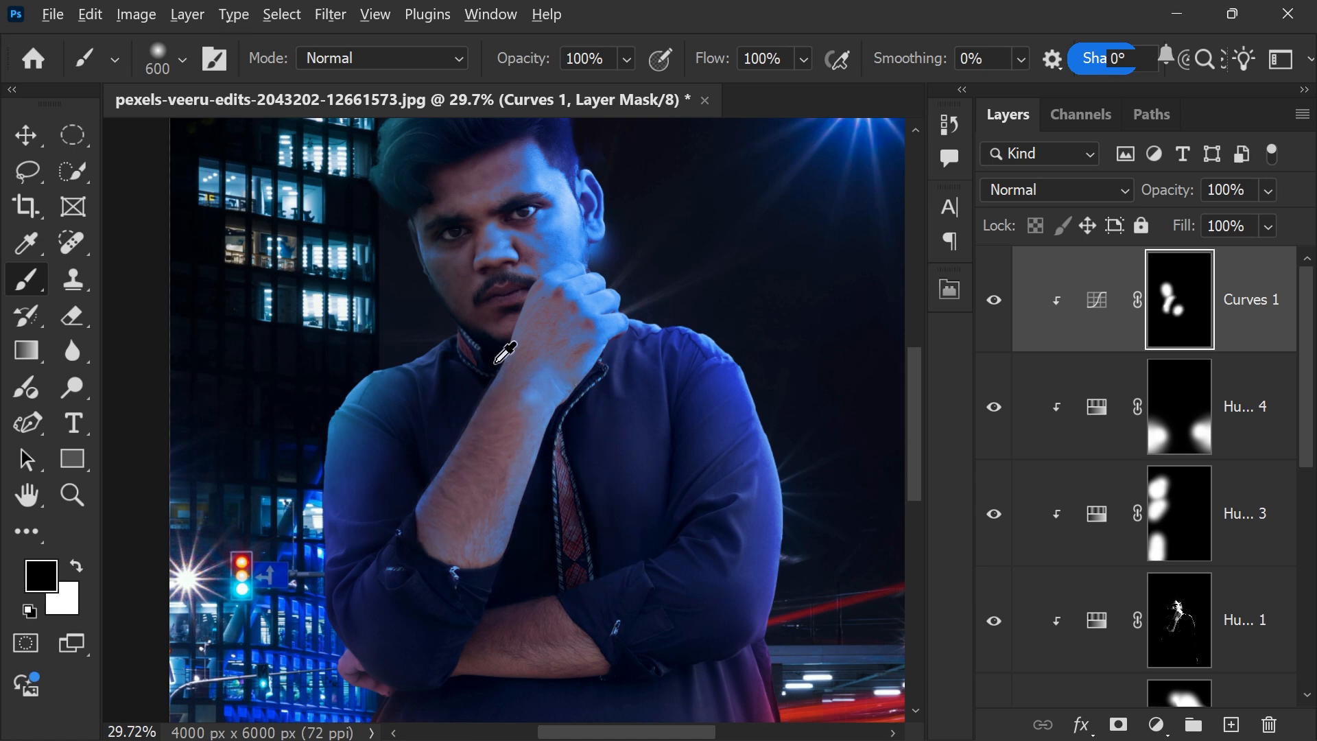
Step: Enlarge the brush and paint white on the Curves 1 mask down the middle of the lower robe and on the upper chest
scroll(466, 480, "down", 5)
scroll(466, 475, "up", 3)
key("x")
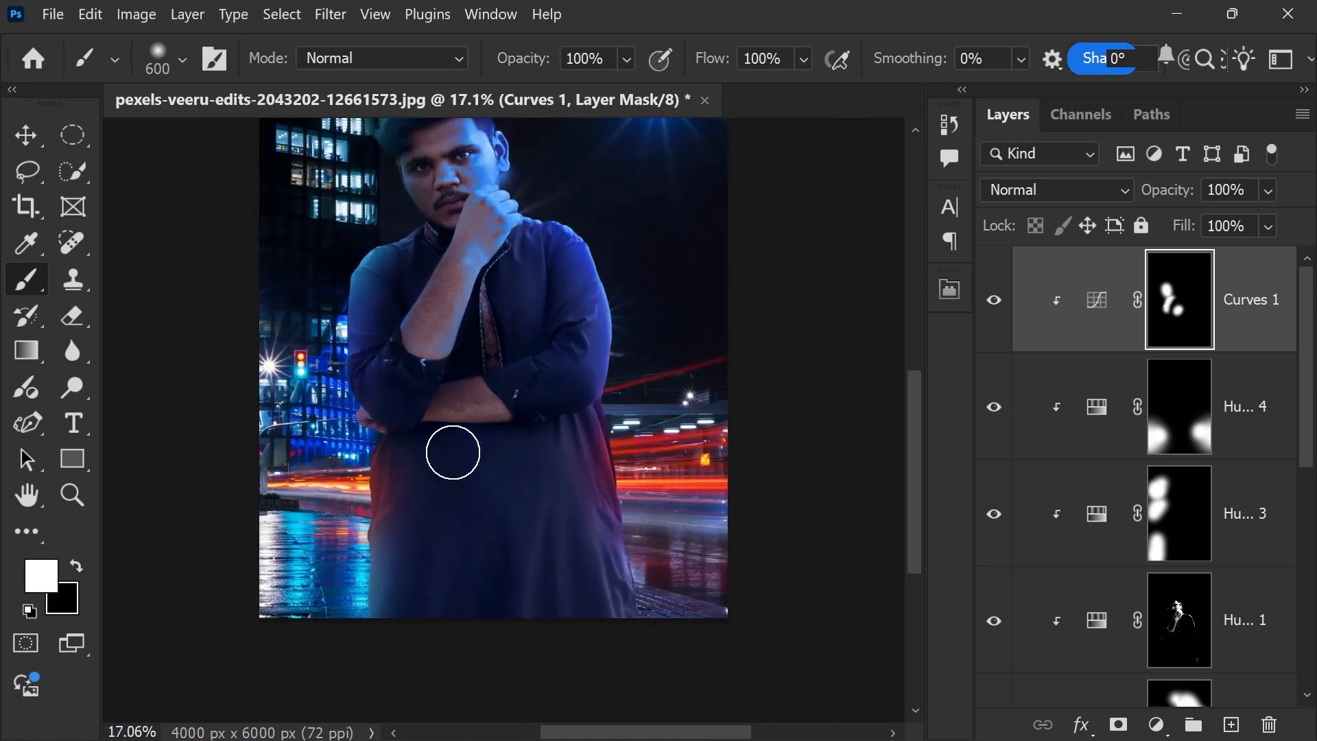
mouse_move(450, 450)
left_mouse_down()
mouse_move(565, 462)
mouse_move(511, 471)
mouse_move(516, 452)
mouse_move(538, 484)
mouse_move(485, 468)
mouse_move(491, 454)
mouse_move(493, 639)
mouse_move(514, 481)
mouse_move(494, 511)
left_mouse_up()
key("bracketright")
key("bracketright")
key("bracketright")
key("bracketright")
key("bracketright")
key("bracketright")
key("bracketright")
key("bracketright")
left_click_drag(475, 460, 497, 549)
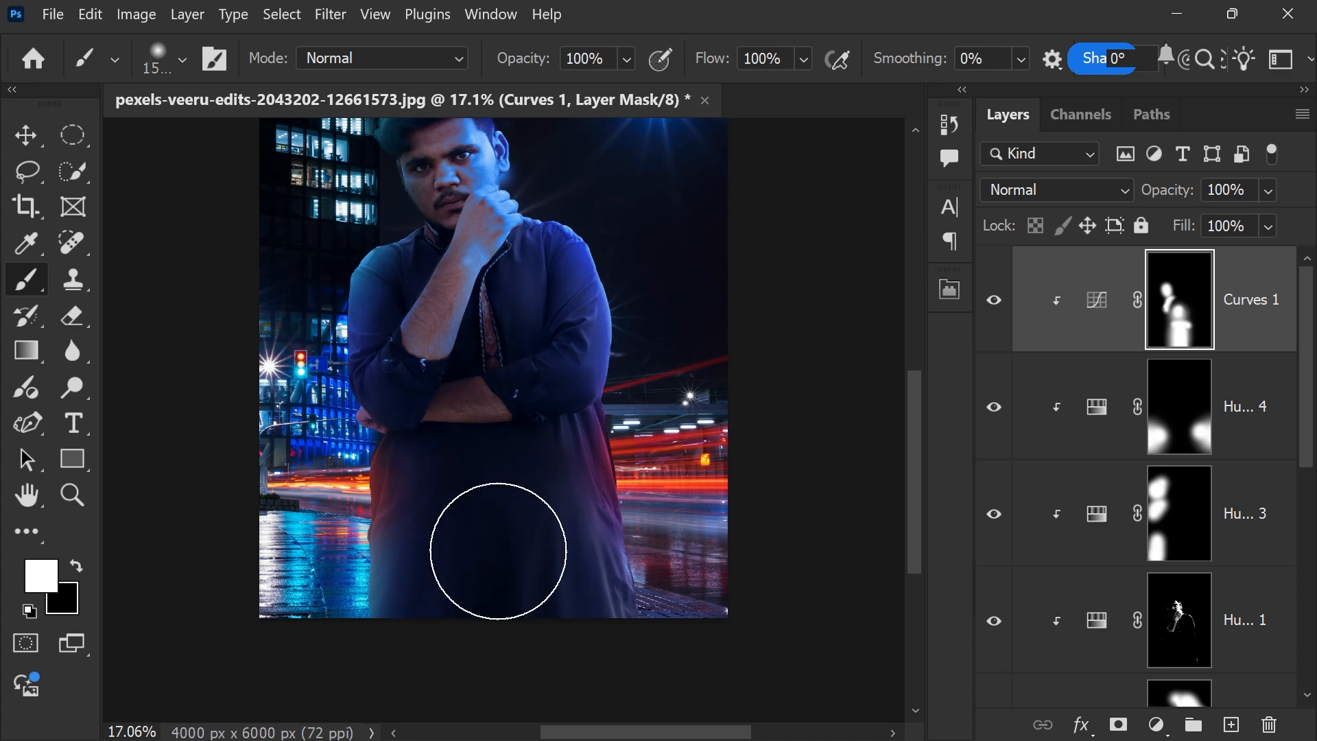
scroll(498, 551, "down", 3)
left_click(480, 362)
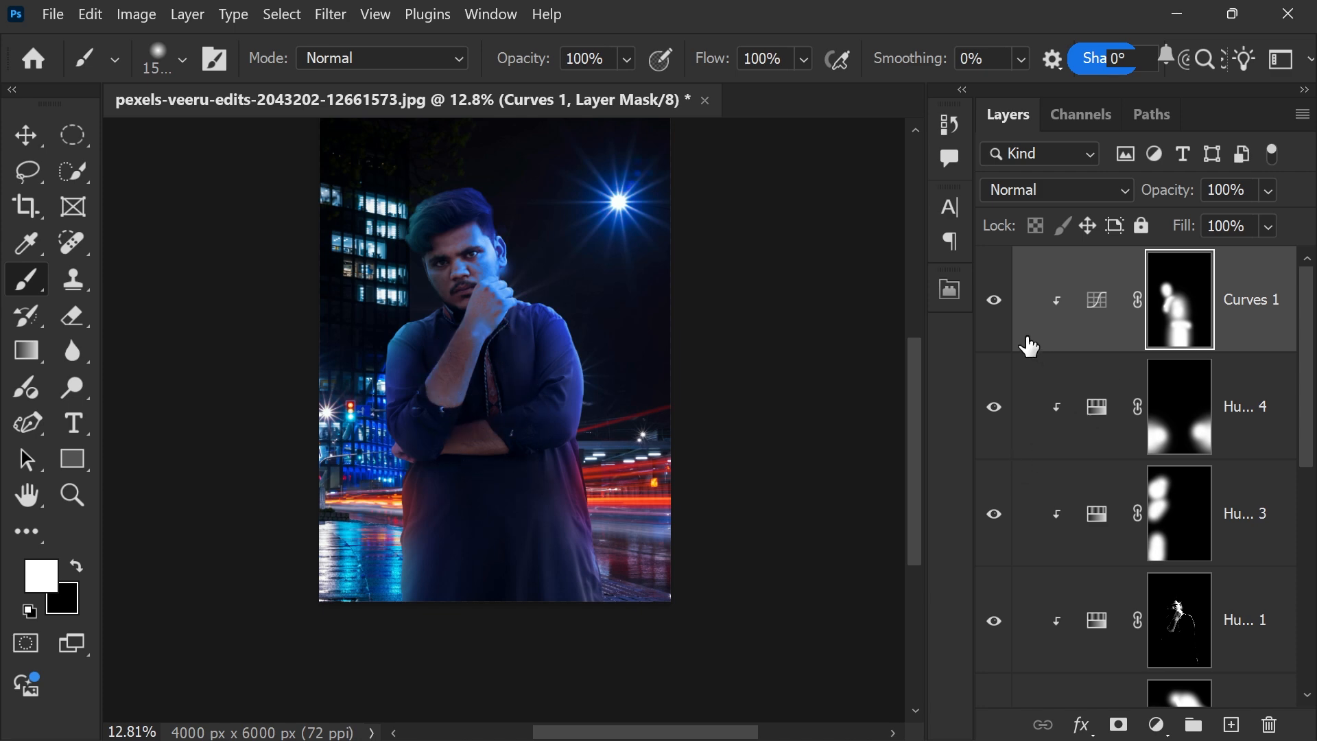
Step: Extend the white on the Curves 1 mask down the robe, and replace the large dab on the face with a smaller one at the cheek
scroll(567, 603, "down", 2)
scroll(567, 603, "up", 2)
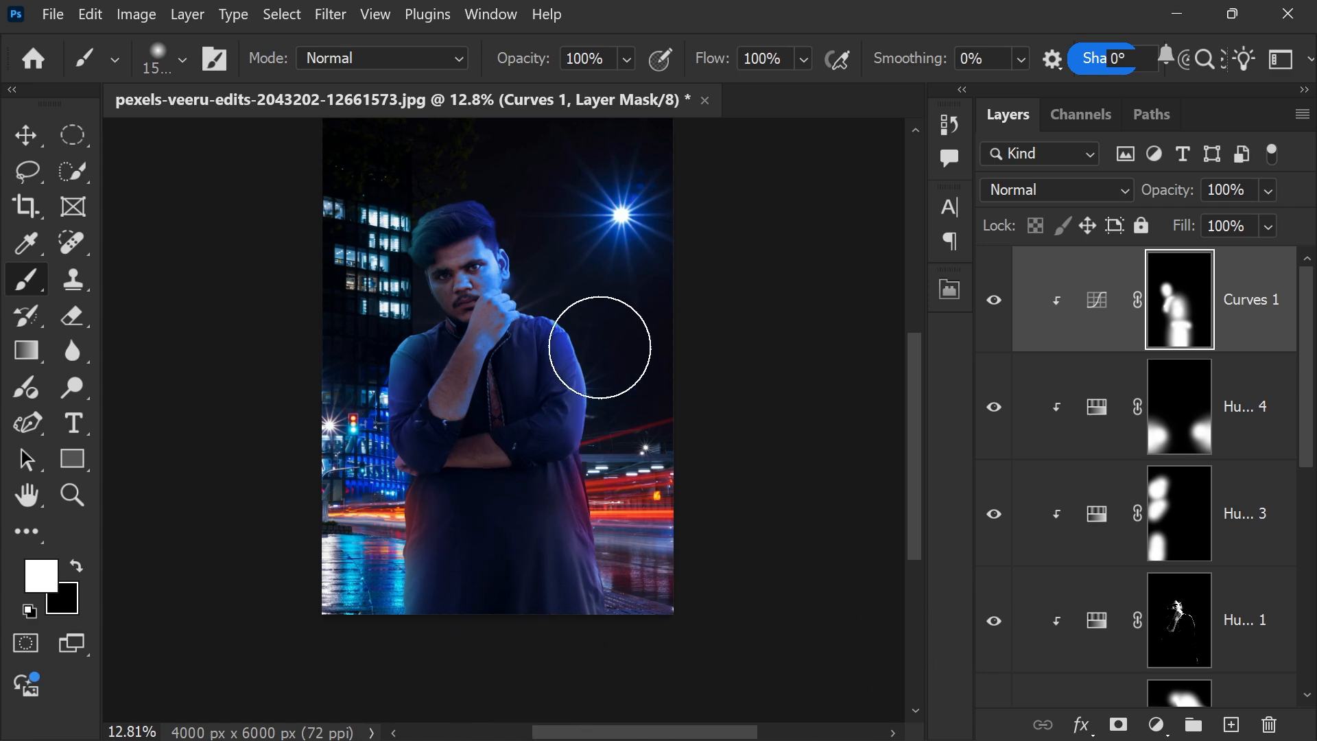
left_click_drag(608, 280, 620, 318)
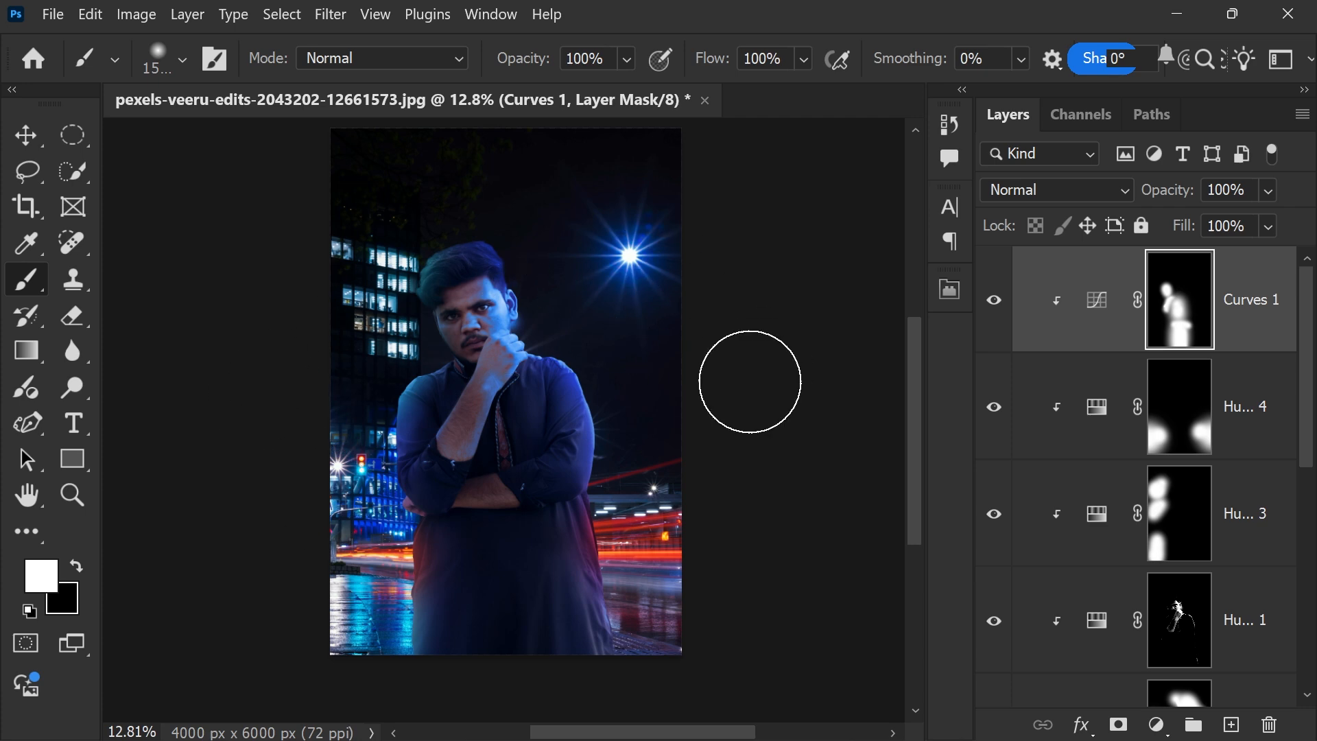
mouse_move(517, 437)
left_mouse_down()
mouse_move(501, 473)
mouse_move(513, 642)
left_mouse_up()
left_click(471, 318)
key("bracketleft")
key("bracketleft")
key("bracketleft")
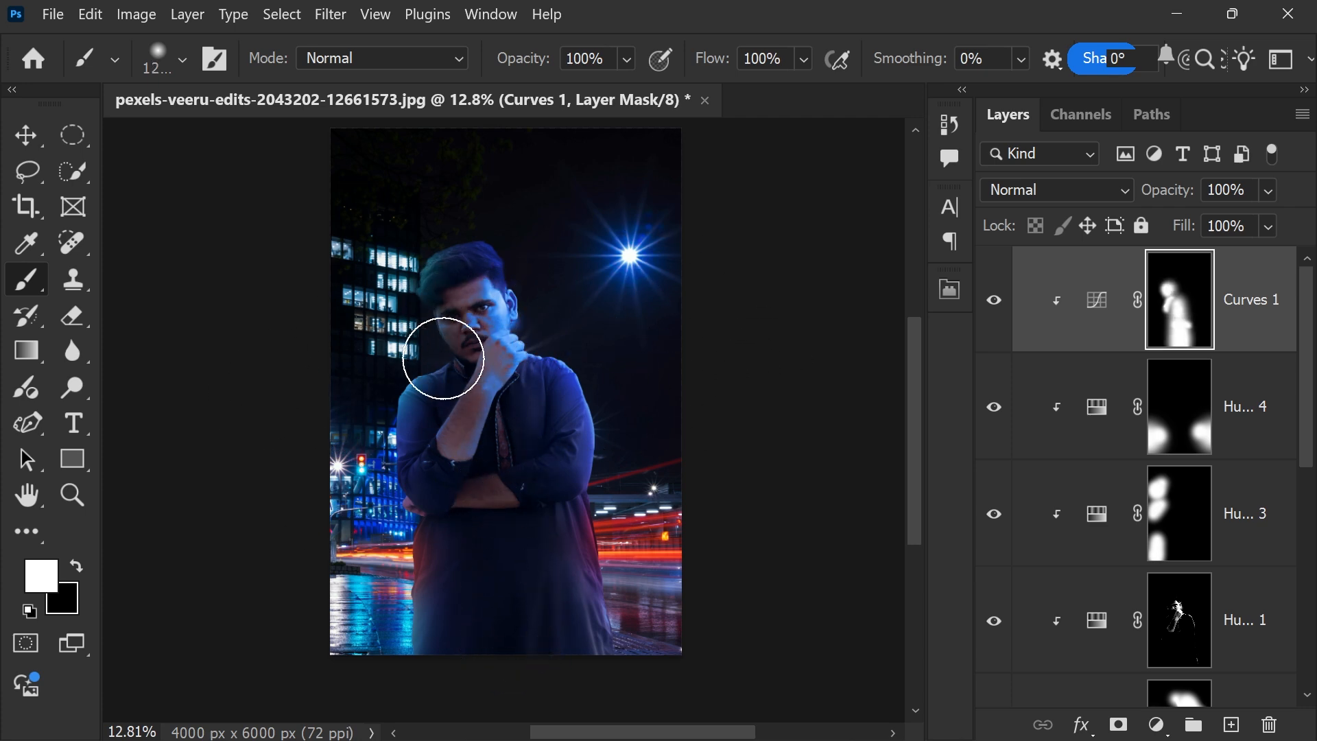
key("ctrl+z")
left_click(436, 329)
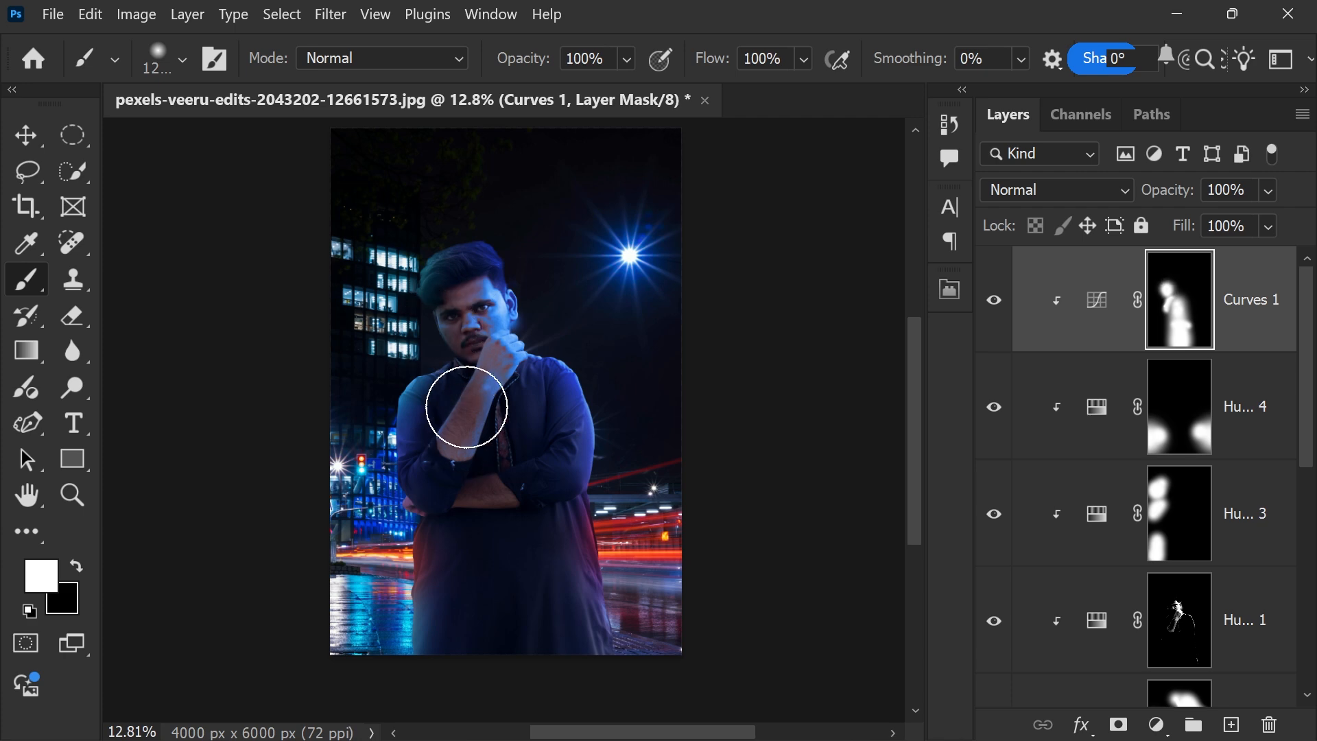
Step: Compare the image with Curves 1 hidden and shown to examine the darkening on the man
scroll(466, 407, "down", 2)
left_click(994, 301)
left_click(994, 301)
scroll(471, 426, "down", 8)
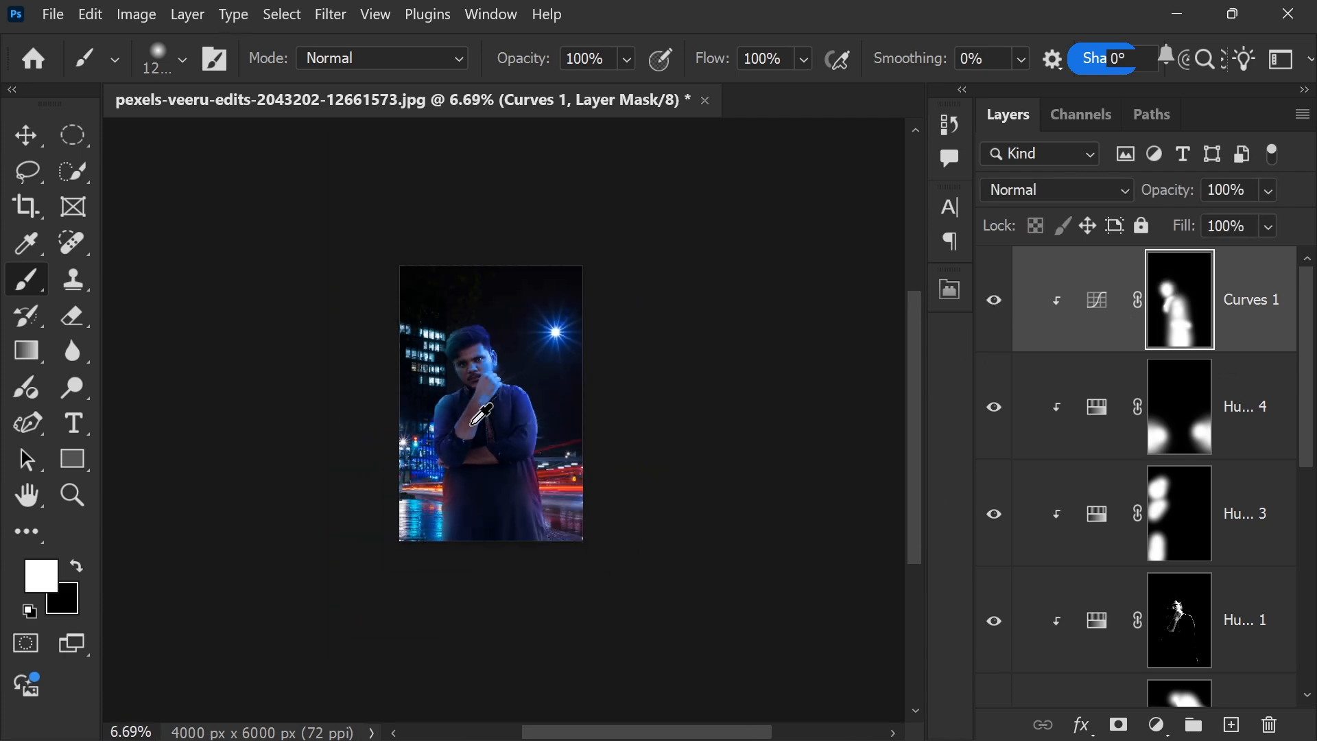
scroll(518, 427, "up", 10)
left_click(994, 301)
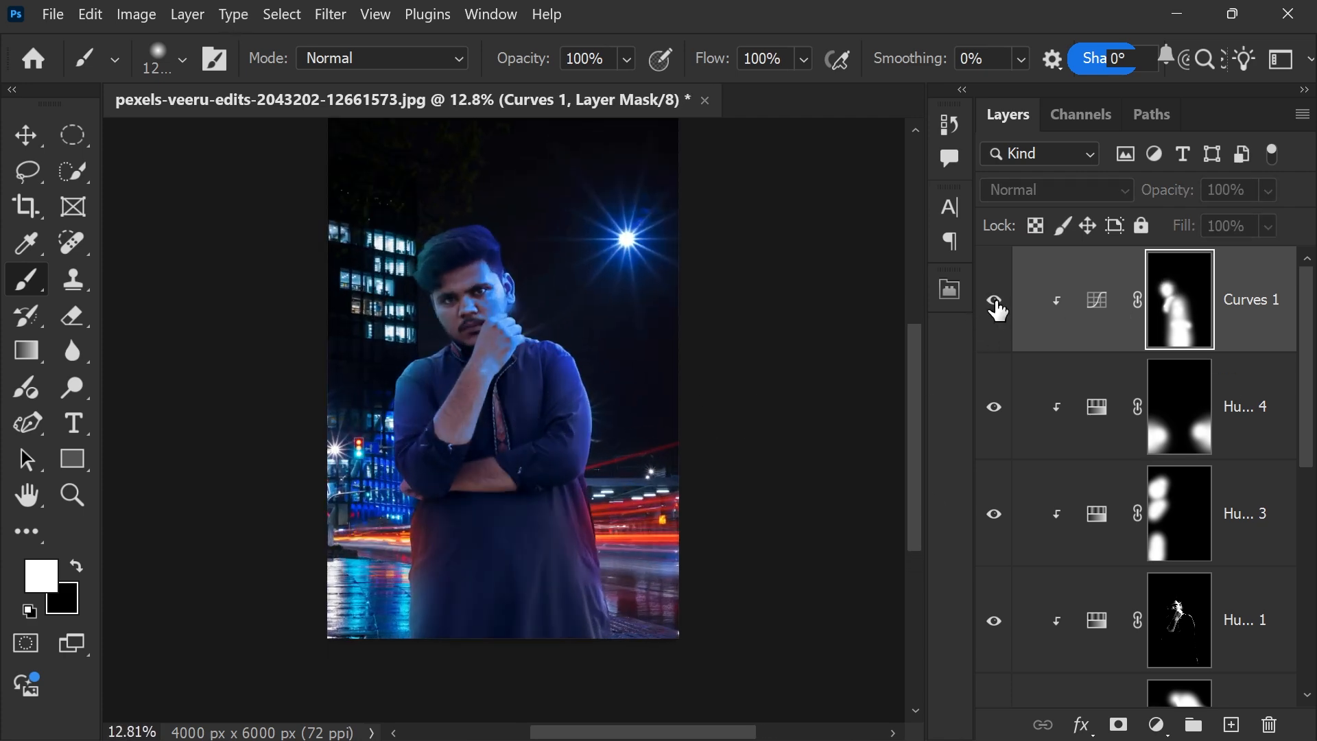
left_click(994, 302)
left_click(994, 302)
left_click(993, 302)
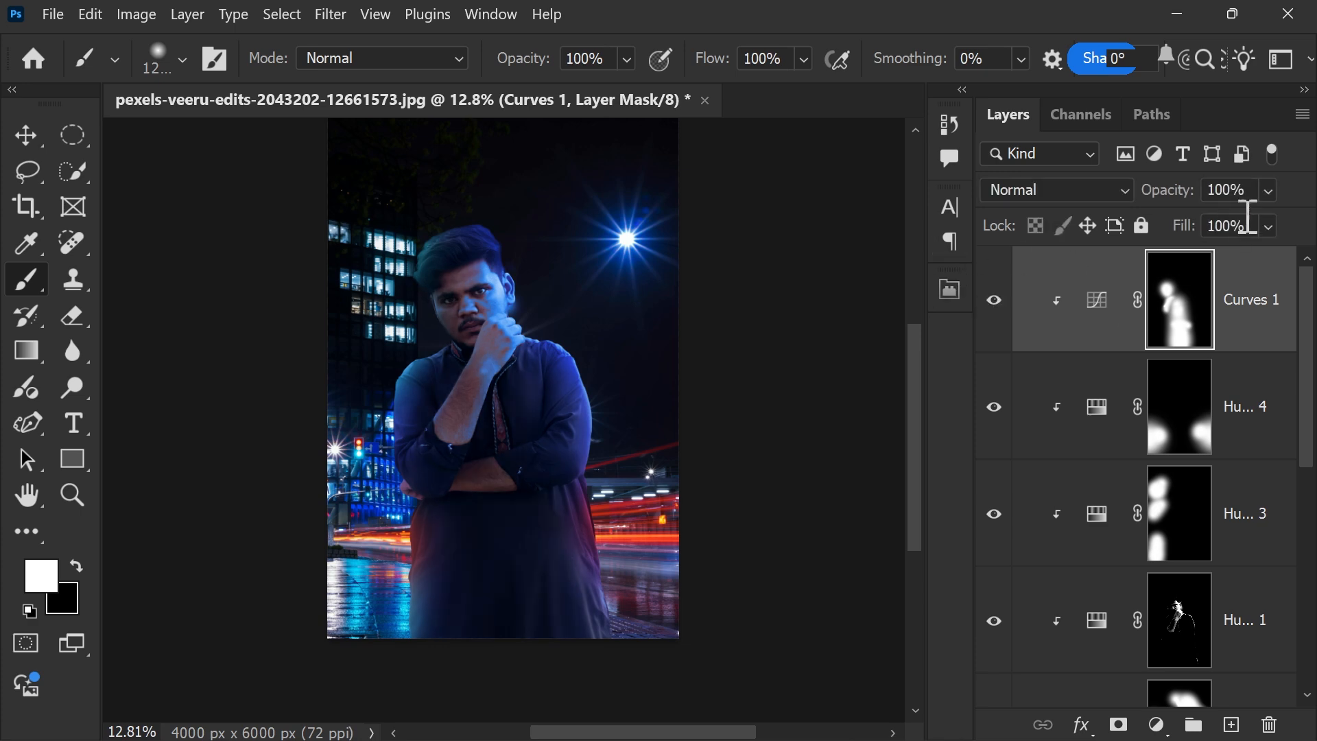
Step: Lower the Curves 1 layer's opacity to 48%
left_click(1269, 190)
mouse_move(1258, 218)
left_mouse_down()
mouse_move(1111, 235)
mouse_move(1184, 241)
mouse_move(1241, 221)
left_mouse_up()
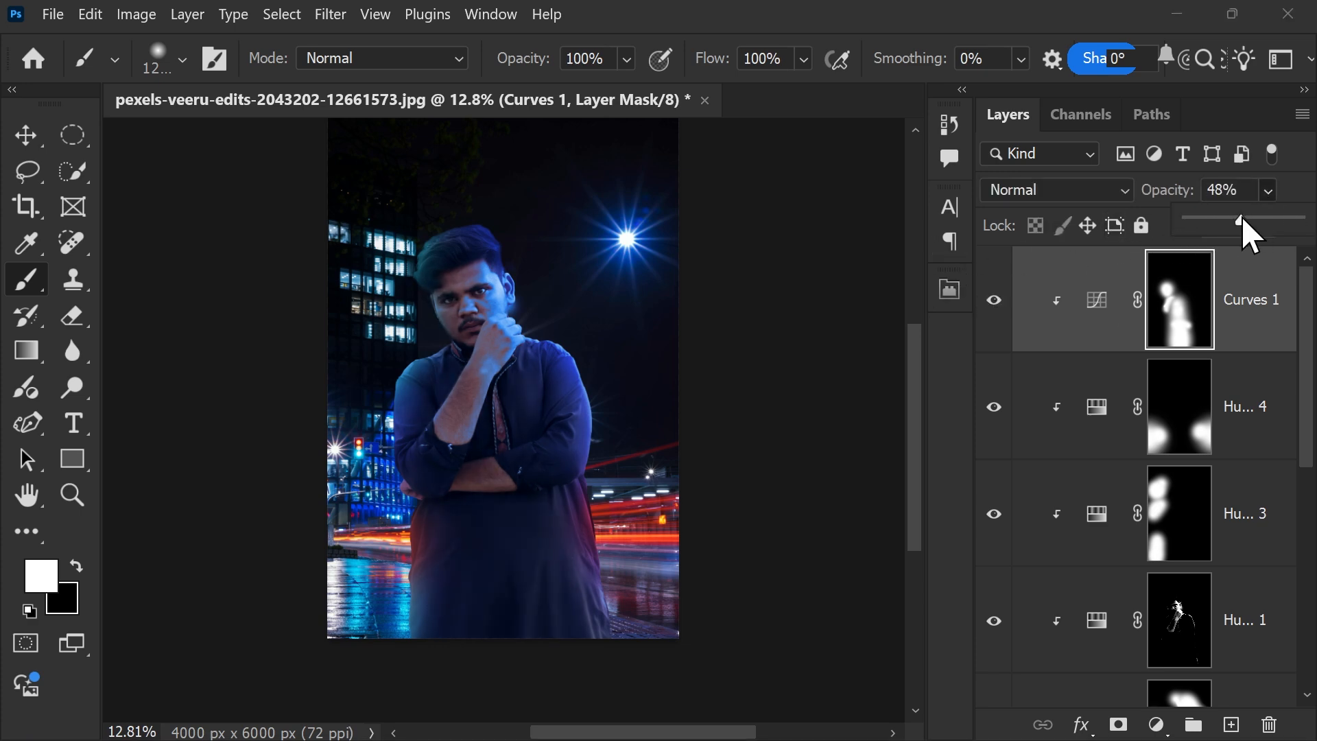
left_click(988, 304)
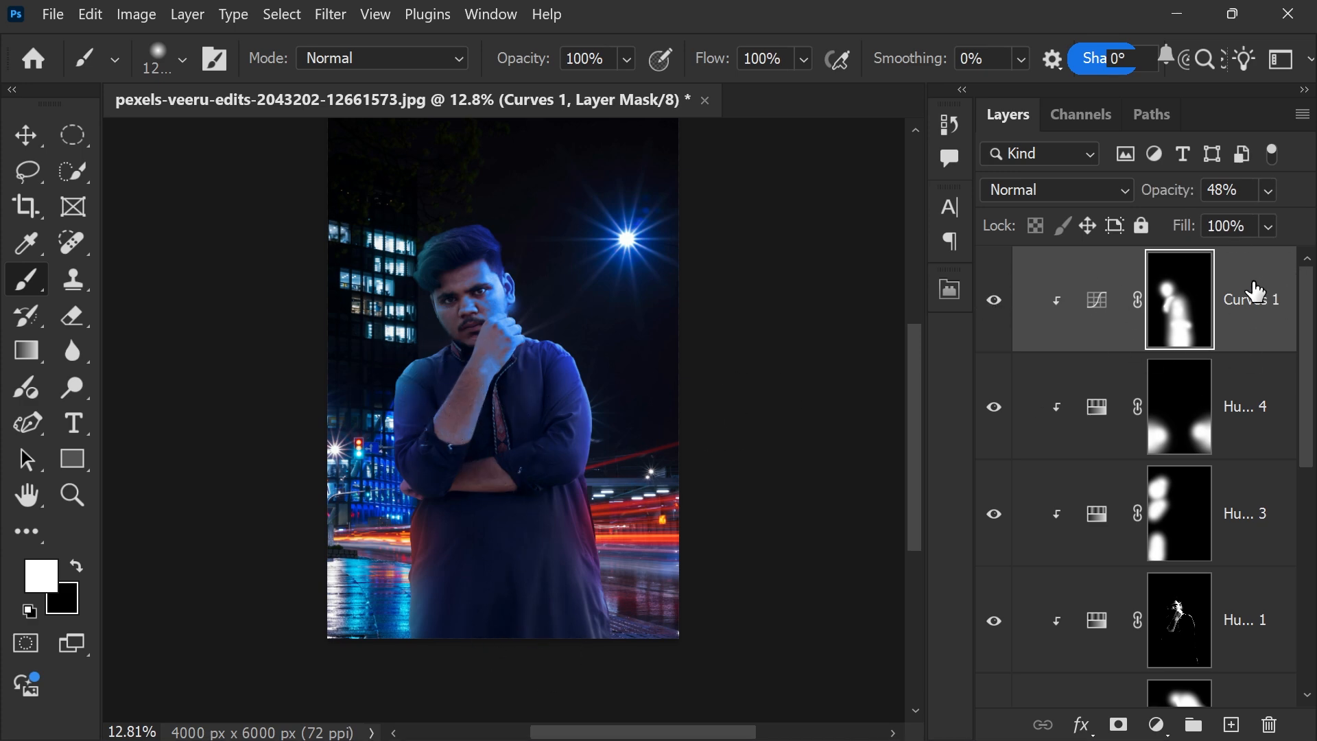
Step: Duplicate Curves 1, clip the copy to the man's layer stack, and set its opacity to 100%
key("ctrl+j")
key("ctrl+alt+g")
left_click(1267, 190)
left_click_drag(1237, 220, 1298, 220)
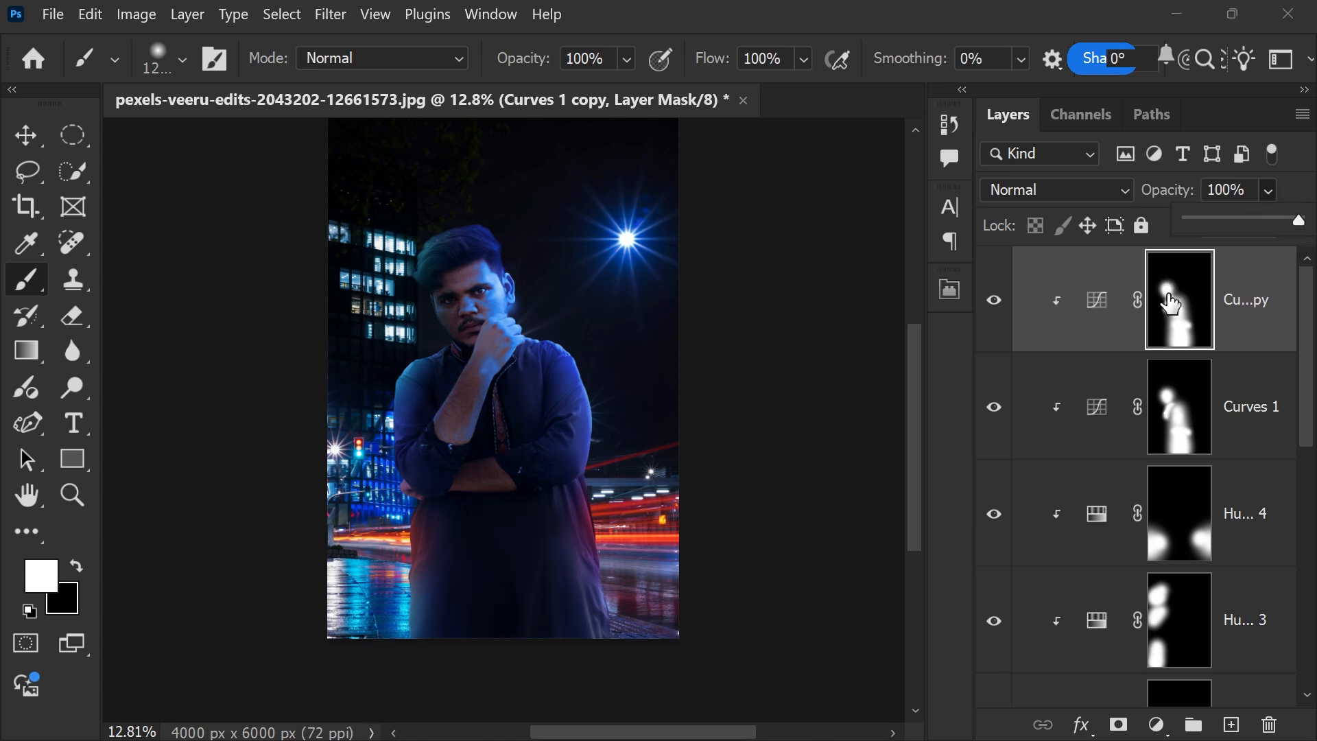
Step: Paint black on the Curves 1 copy's mask over the man's face to remove the extra darkening there
left_click(1176, 294)
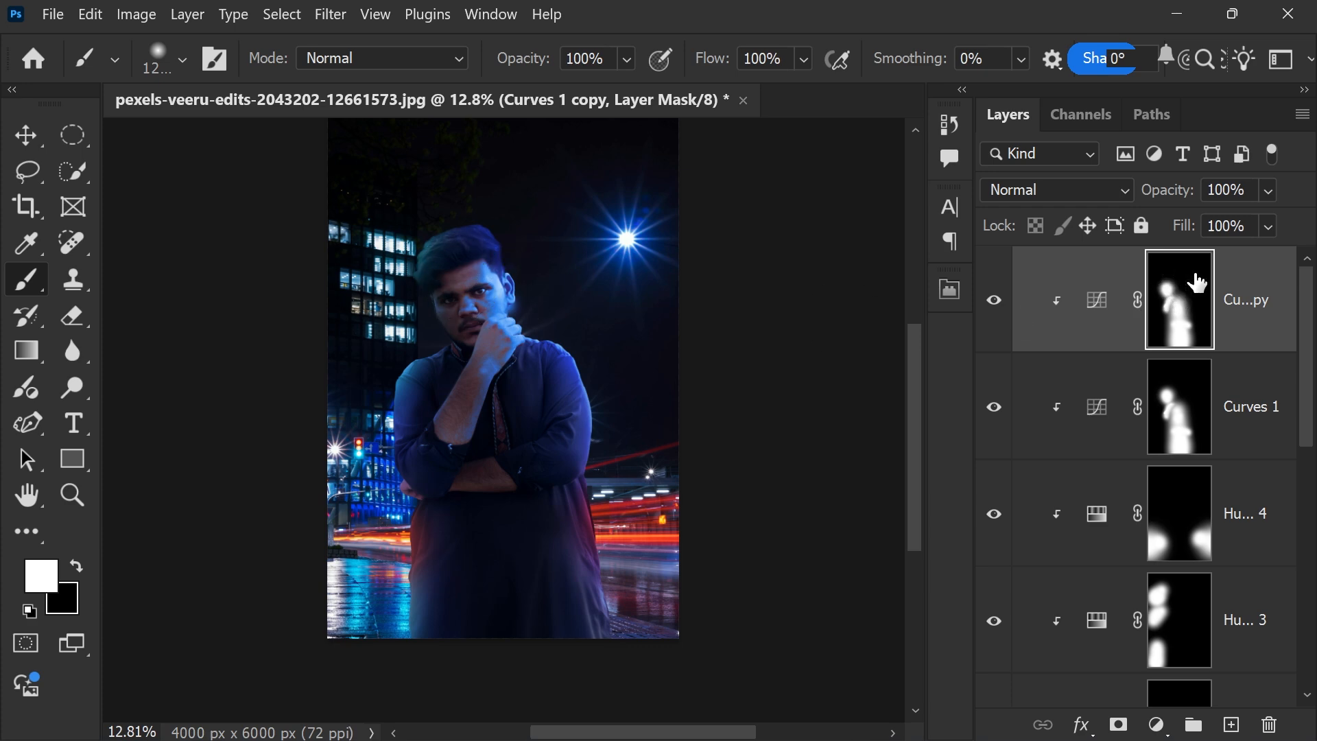
left_click(76, 566)
mouse_move(435, 271)
left_mouse_down()
mouse_move(426, 311)
mouse_move(418, 302)
mouse_move(454, 286)
mouse_move(529, 276)
mouse_move(468, 290)
mouse_move(483, 301)
mouse_move(441, 255)
mouse_move(425, 294)
left_mouse_up()
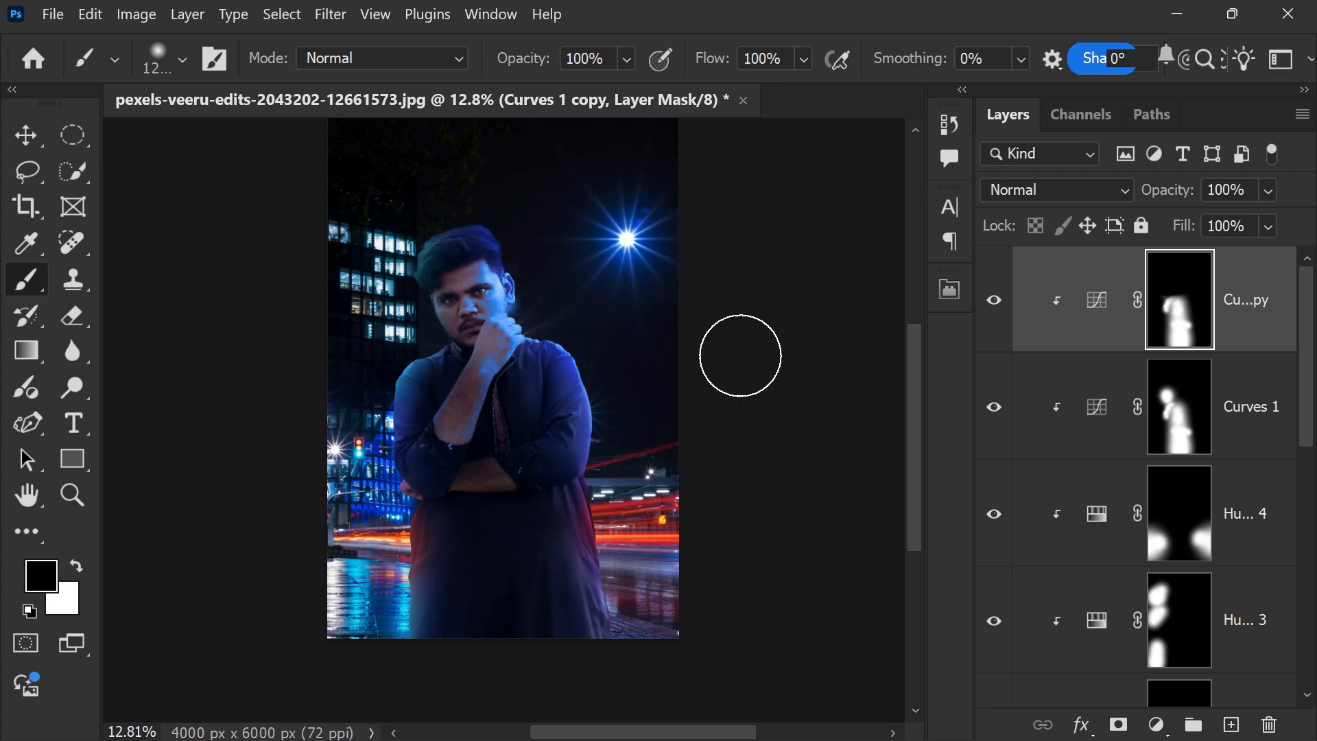
Step: Compare the image with the Curves 1 copy hidden and shown to examine the added shadows
left_click(994, 301)
left_click(993, 301)
left_click(994, 301)
left_click(993, 300)
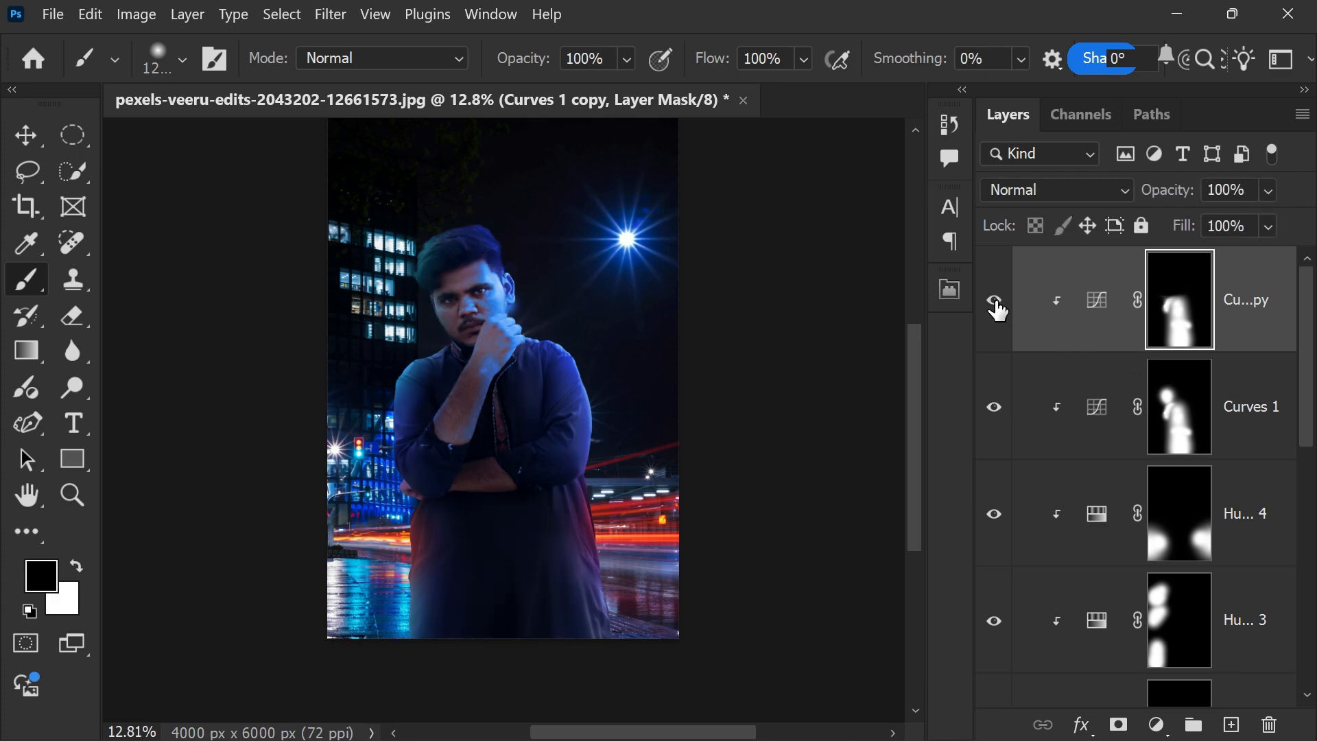
left_click(994, 301)
left_click(993, 300)
left_click(994, 300)
left_click(994, 300)
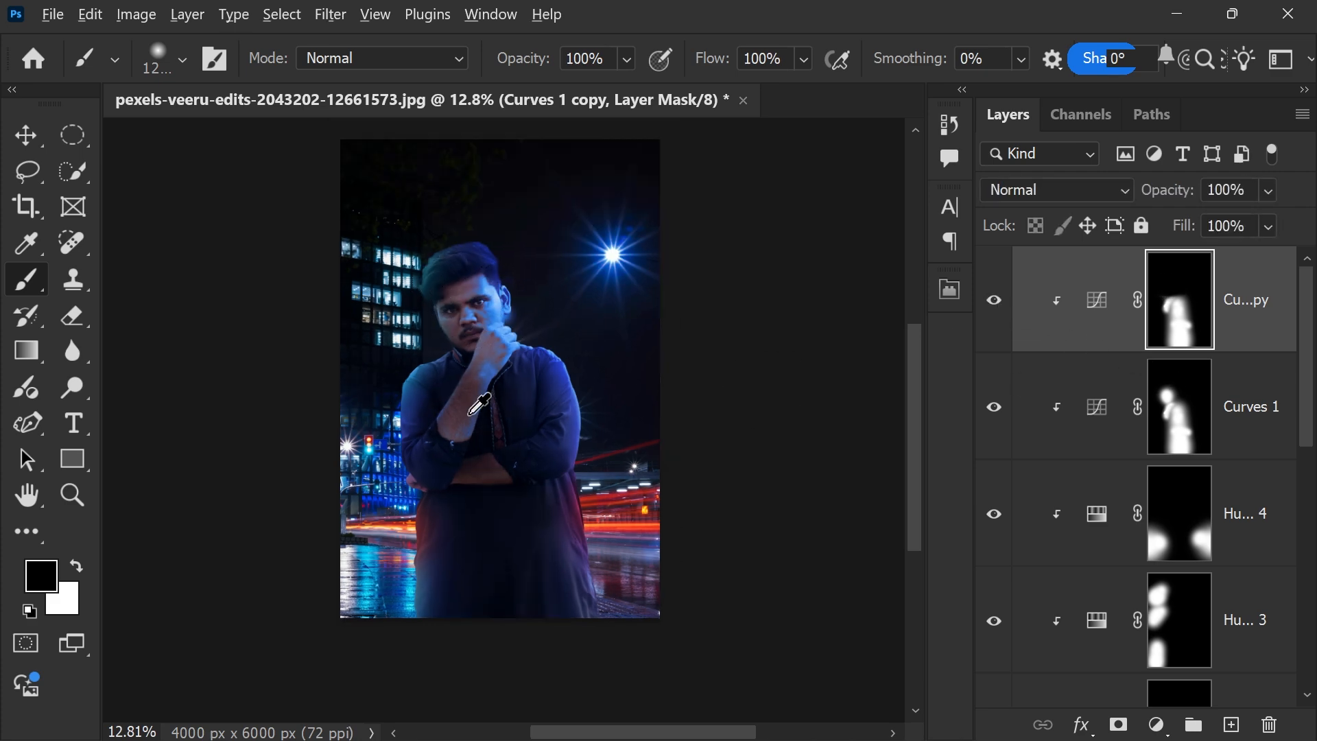
scroll(480, 405, "down", 6)
scroll(480, 404, "up", 1)
left_click(1268, 190)
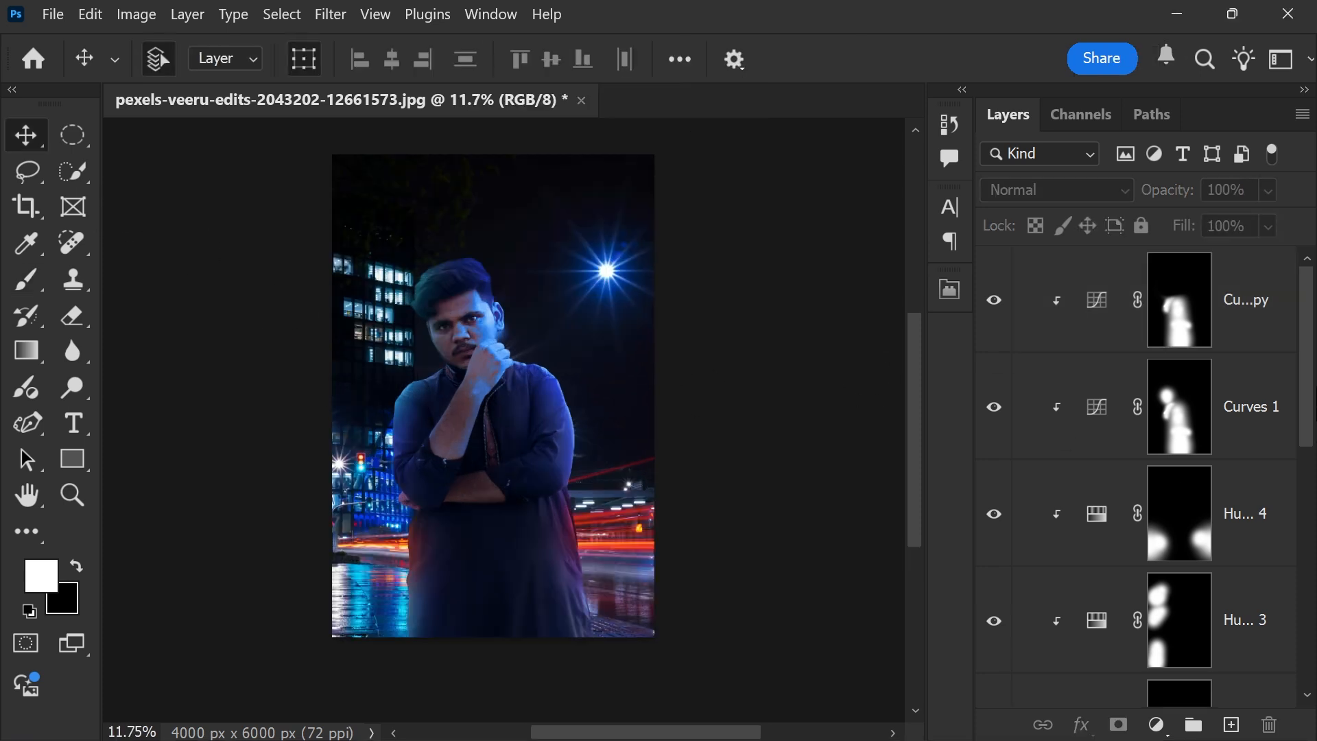
Step: Rasterize the pexels-karoldach-1013516 city background layer so that Lens Blur can be applied to it
left_click_drag(1309, 322, 1308, 563)
left_click(1246, 561)
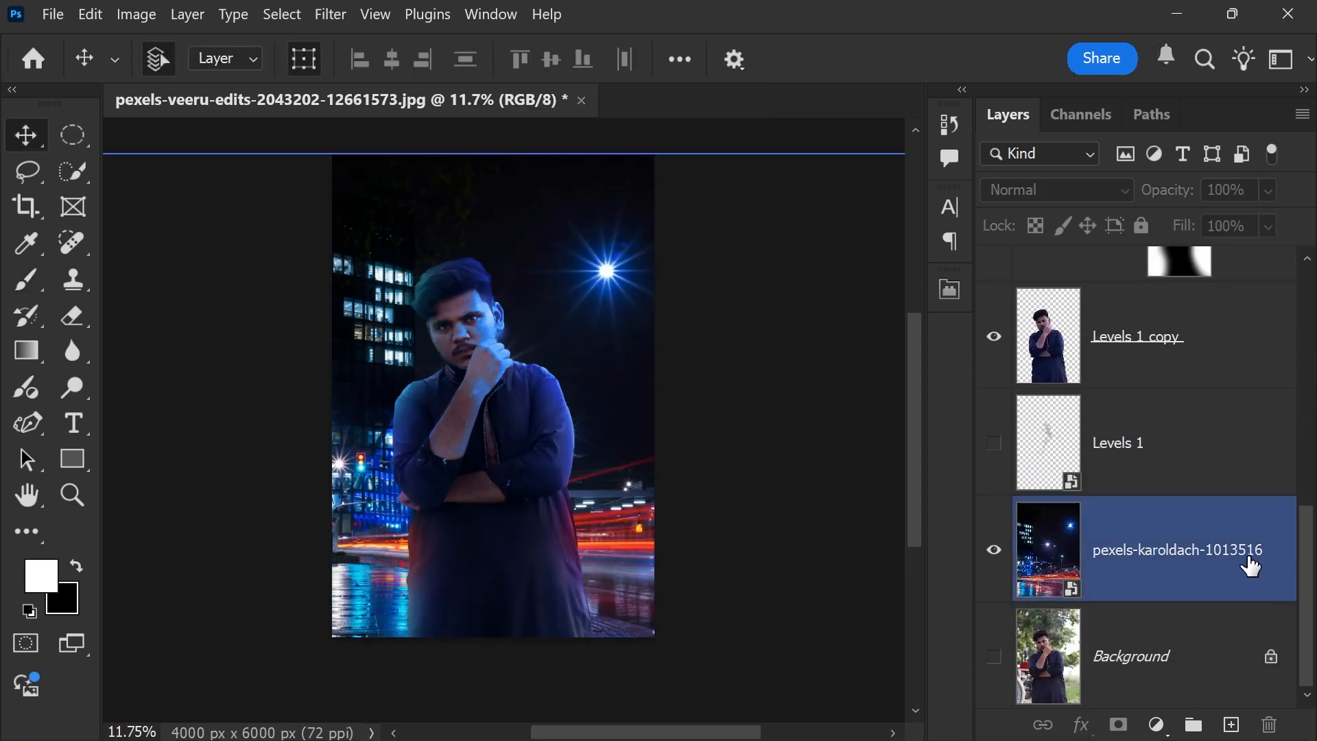
left_click(330, 15)
mouse_move(269, 295)
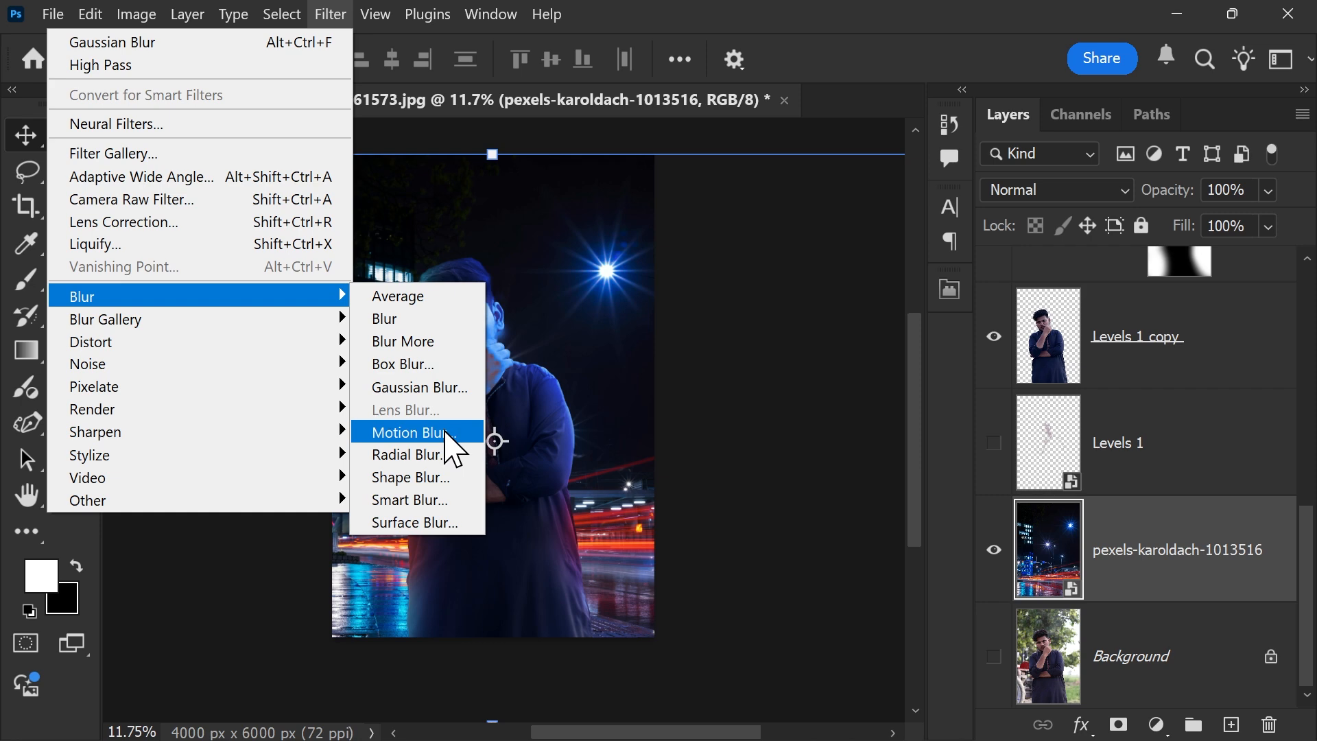
left_click(1144, 531)
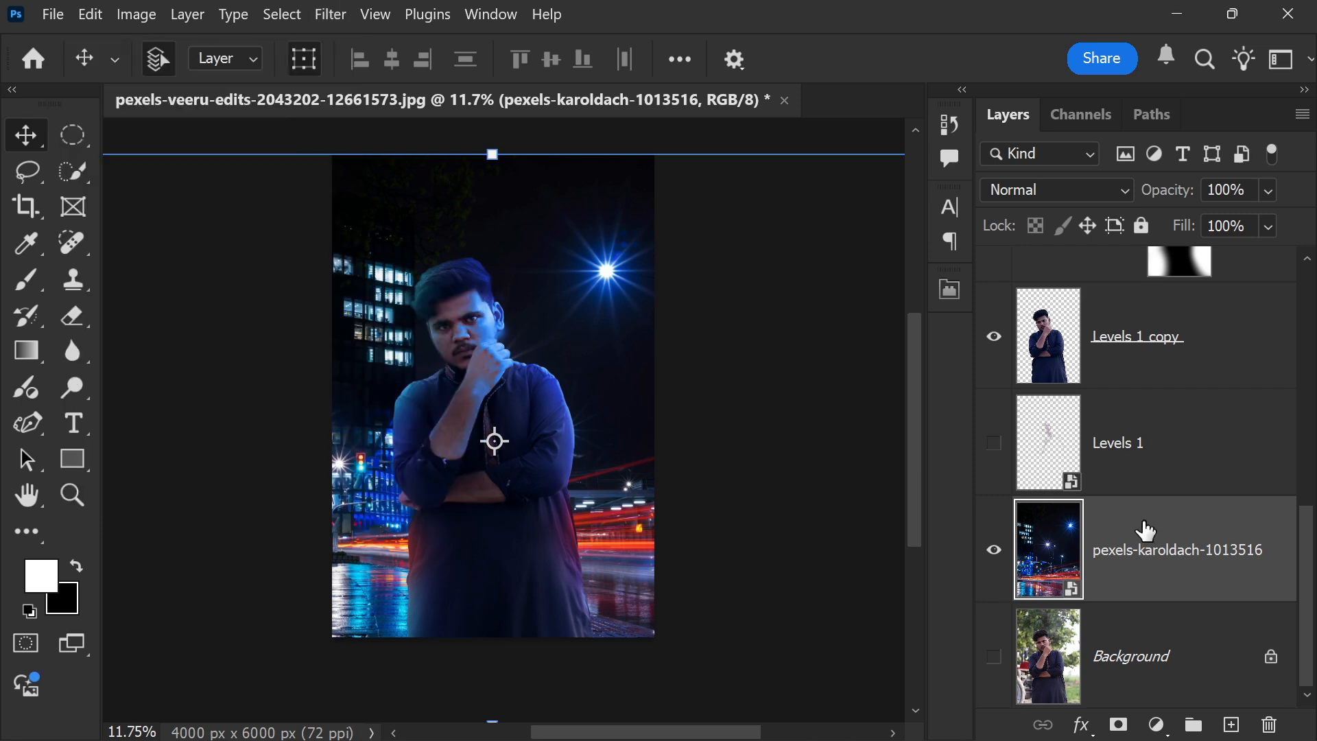
right_click(1185, 517)
left_click(1015, 706)
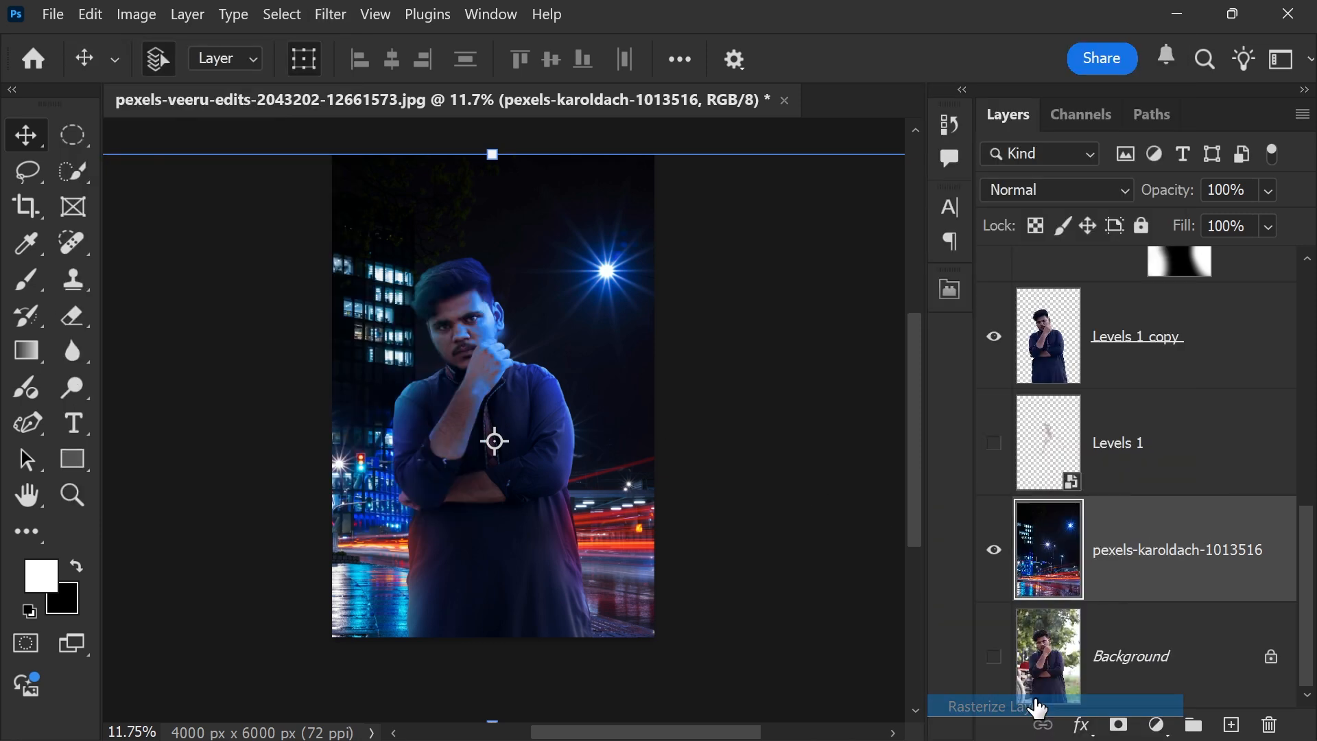
Step: Apply Lens Blur to the city background layer with Radius 100, Blade Curvature 100, Rotation 36, highlight Brightness 84 and Threshold 235
left_click(332, 14)
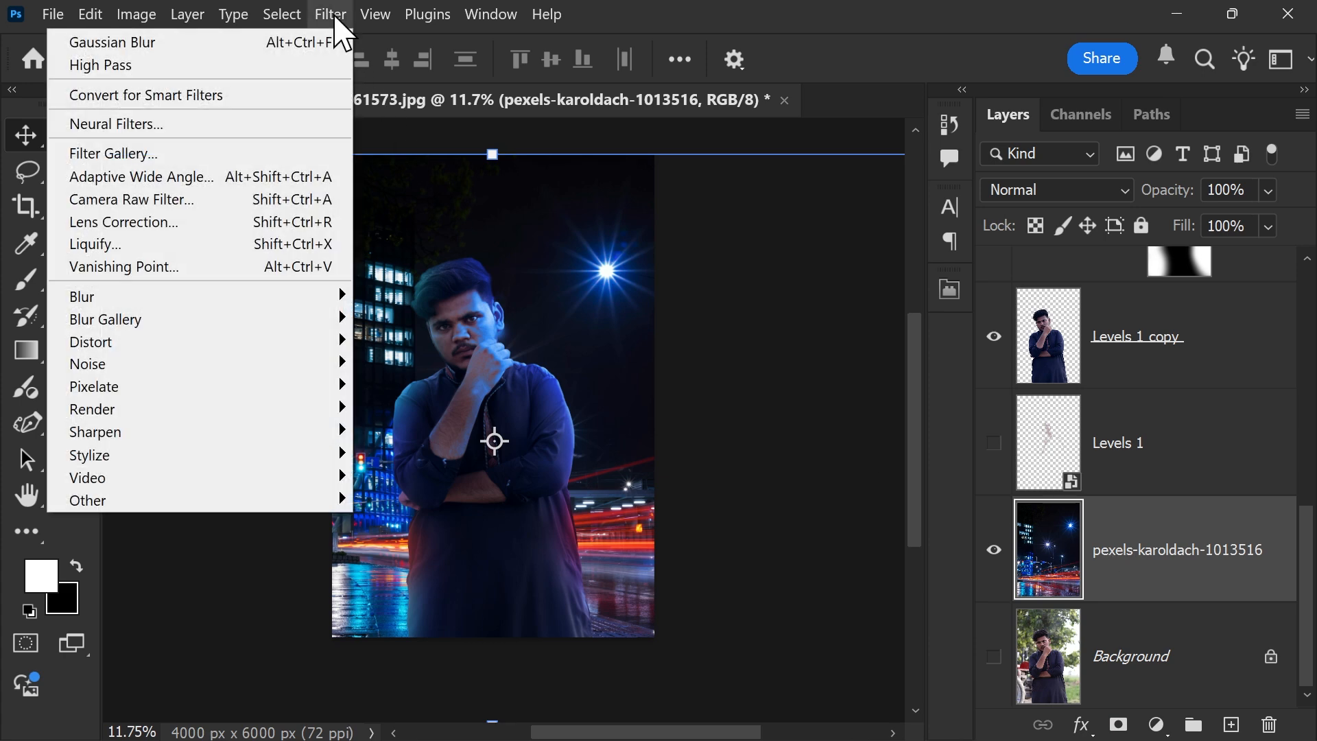
mouse_move(255, 296)
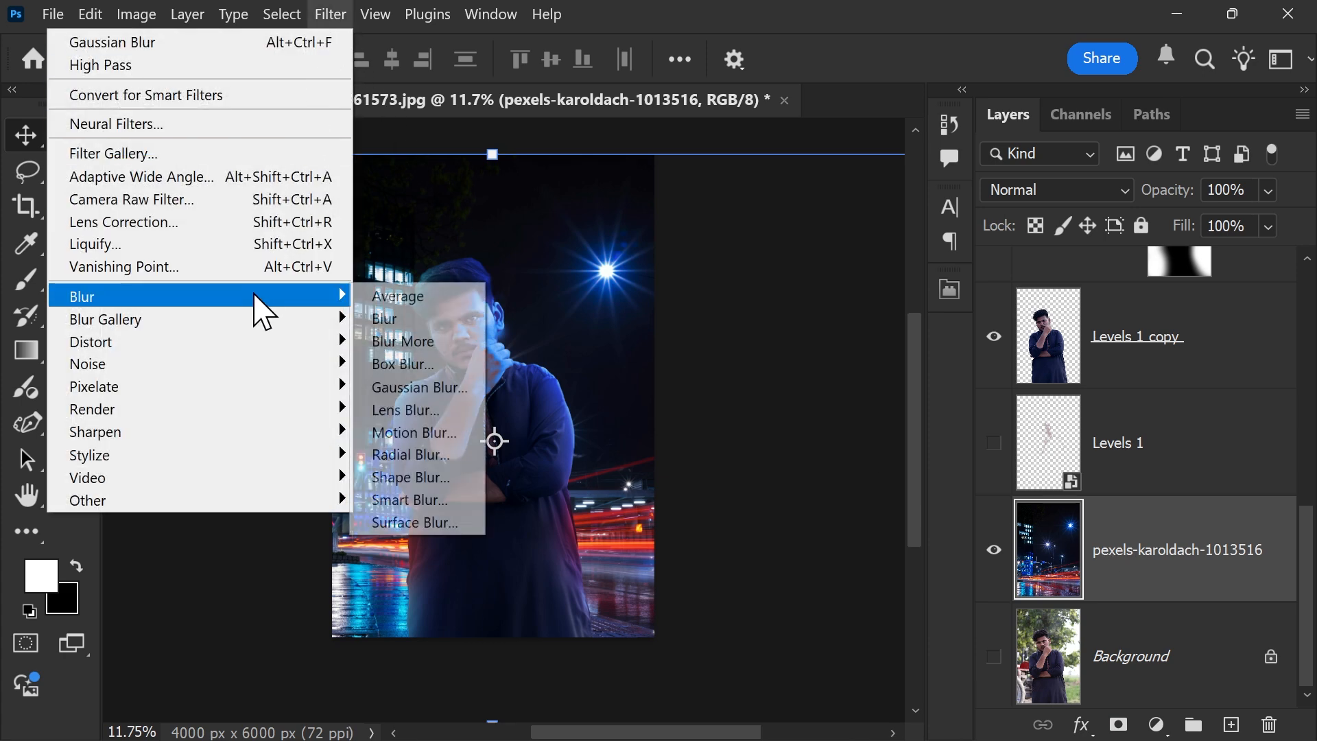
left_click(444, 410)
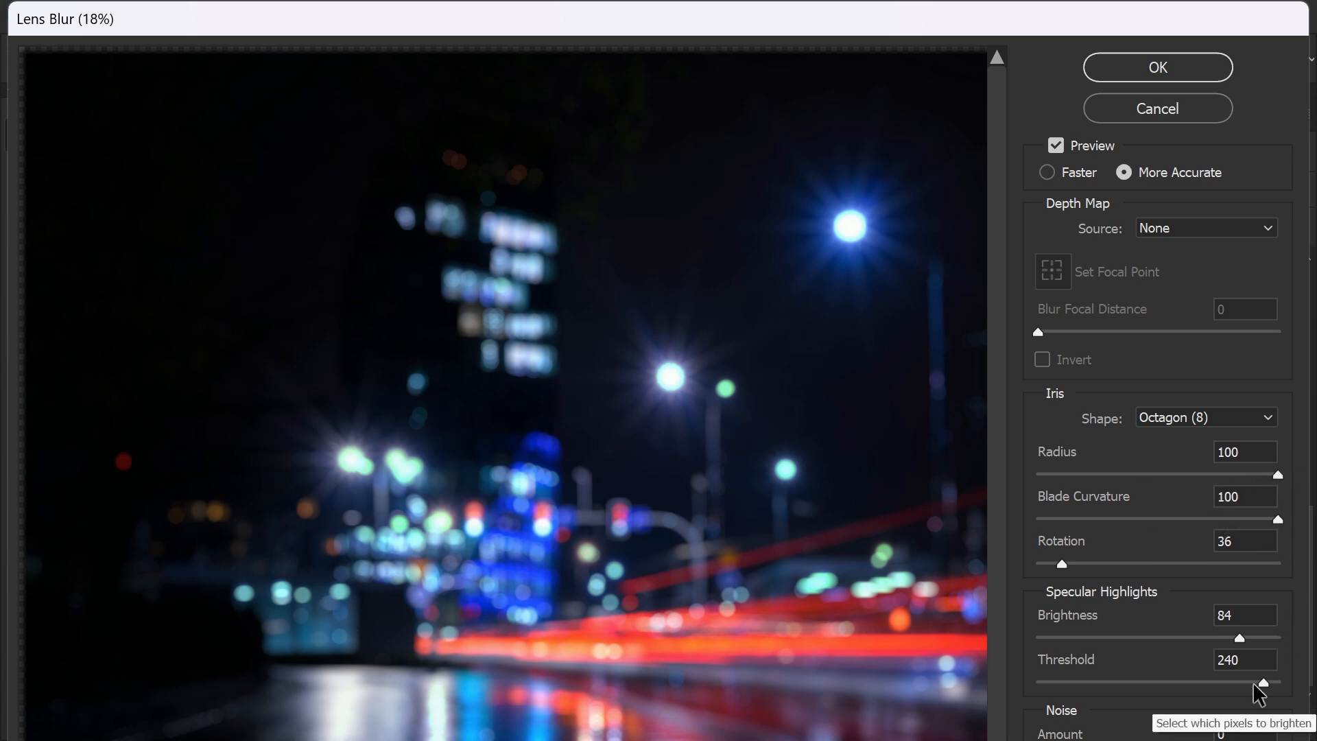
mouse_move(1262, 682)
left_mouse_down()
mouse_move(1089, 687)
mouse_move(1262, 683)
left_mouse_up()
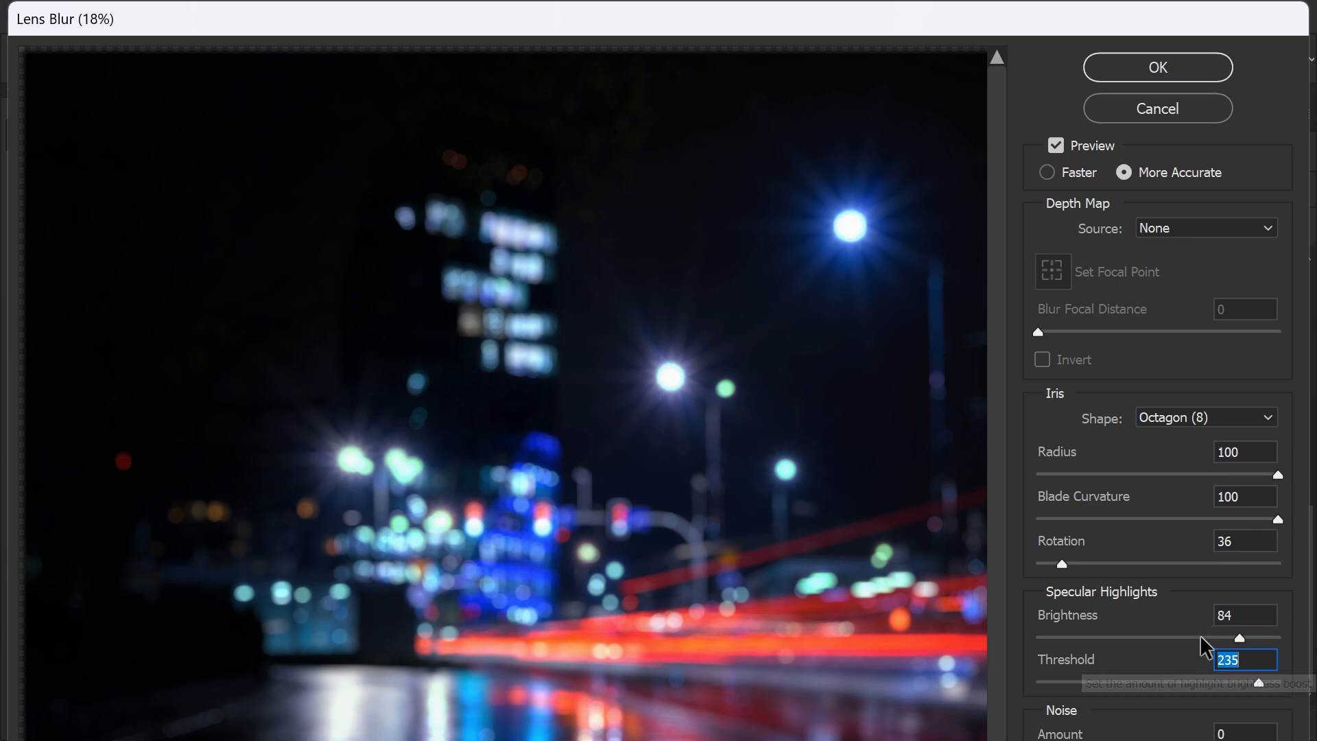
left_click(1159, 69)
scroll(820, 362, "up", 1)
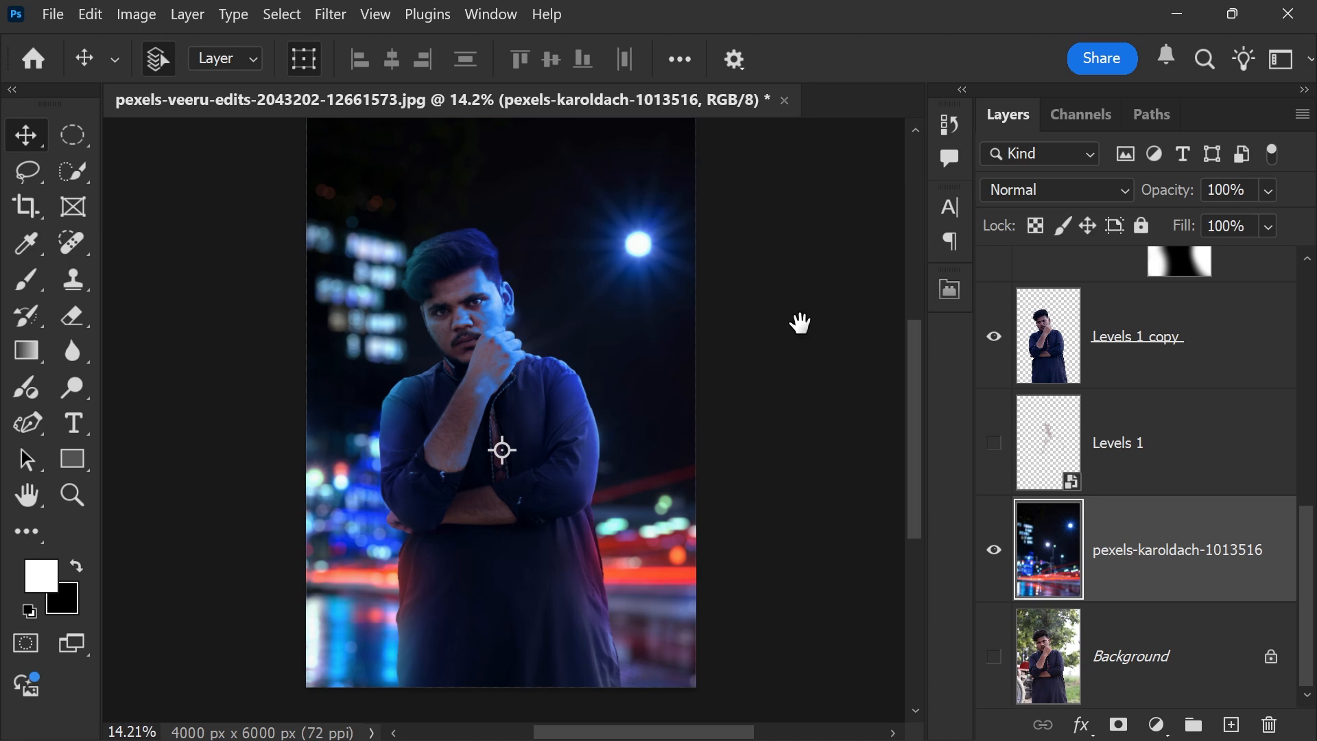
left_click_drag(799, 322, 804, 336)
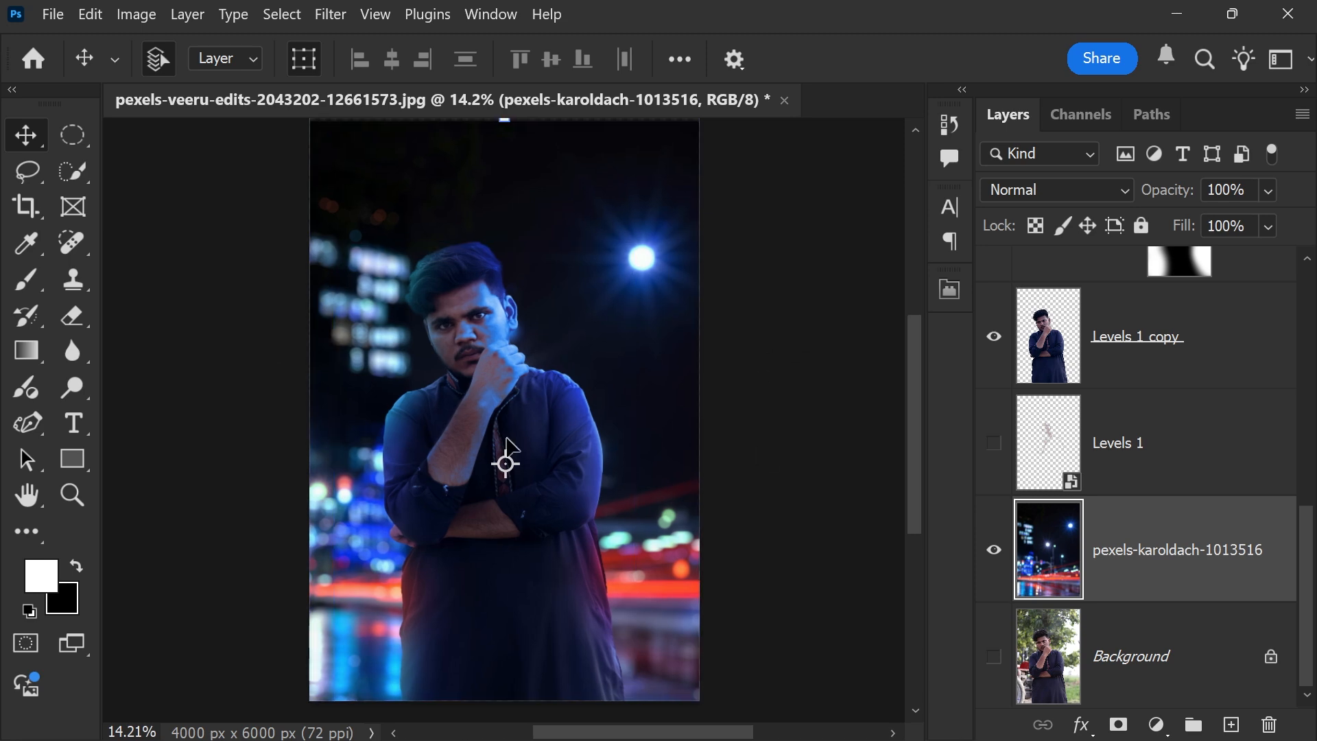
Step: Paint black on the Hue/Saturation 1 mask over the man's nose, shaded cheek, hand and forearm to reduce the blue light there
scroll(443, 397, "up", 5)
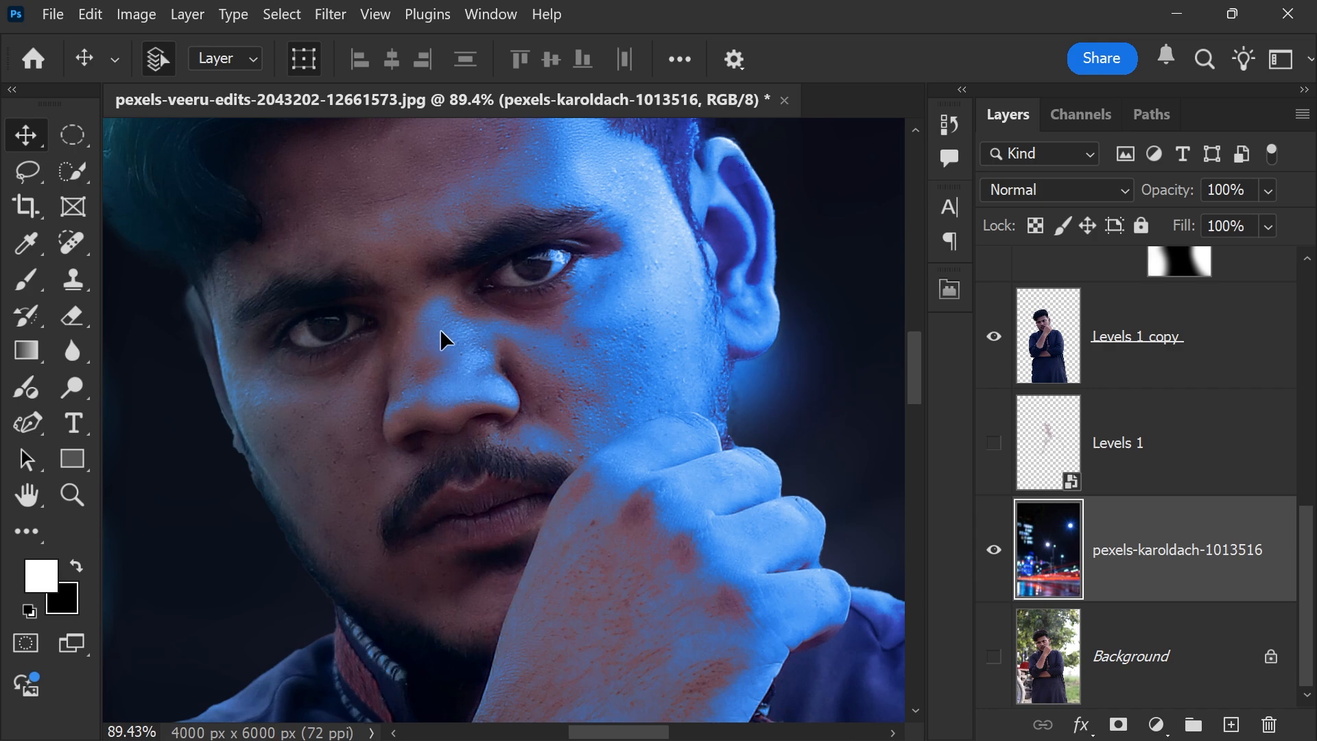
scroll(443, 346, "down", 4)
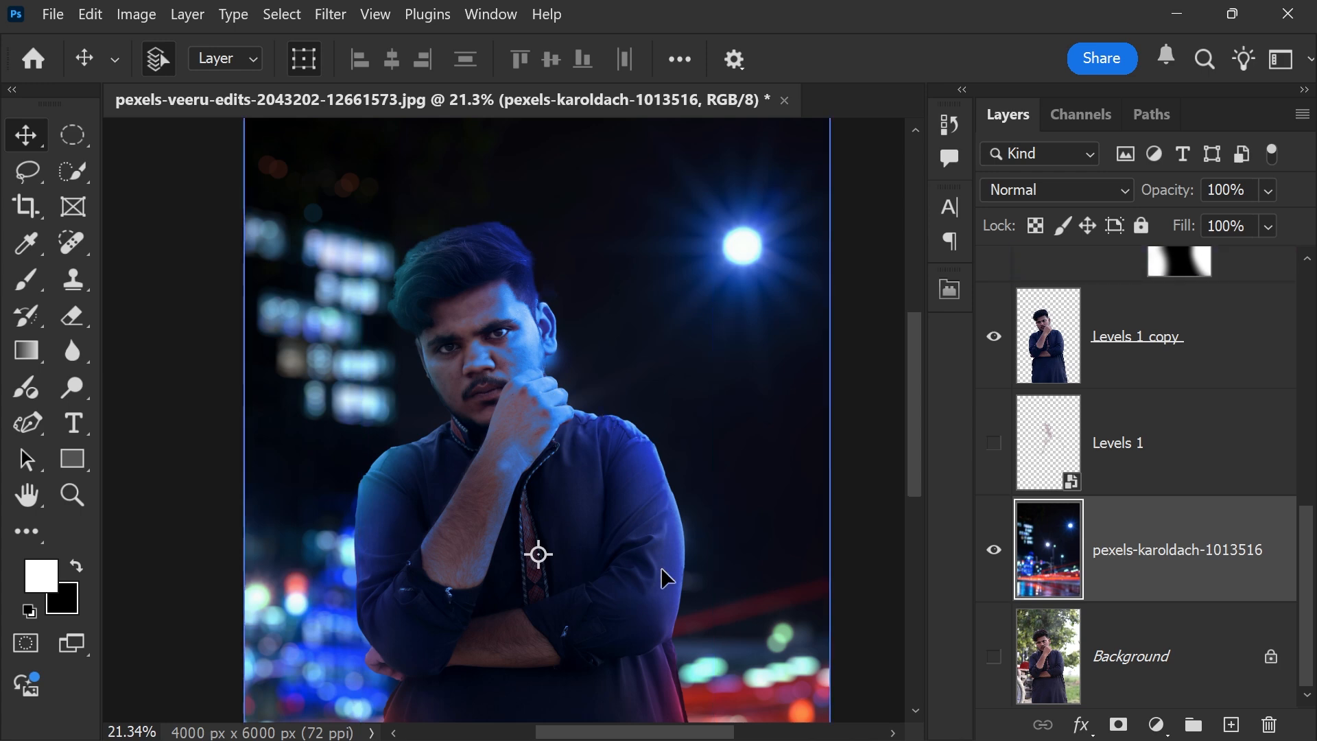
scroll(1296, 503, "up", 4)
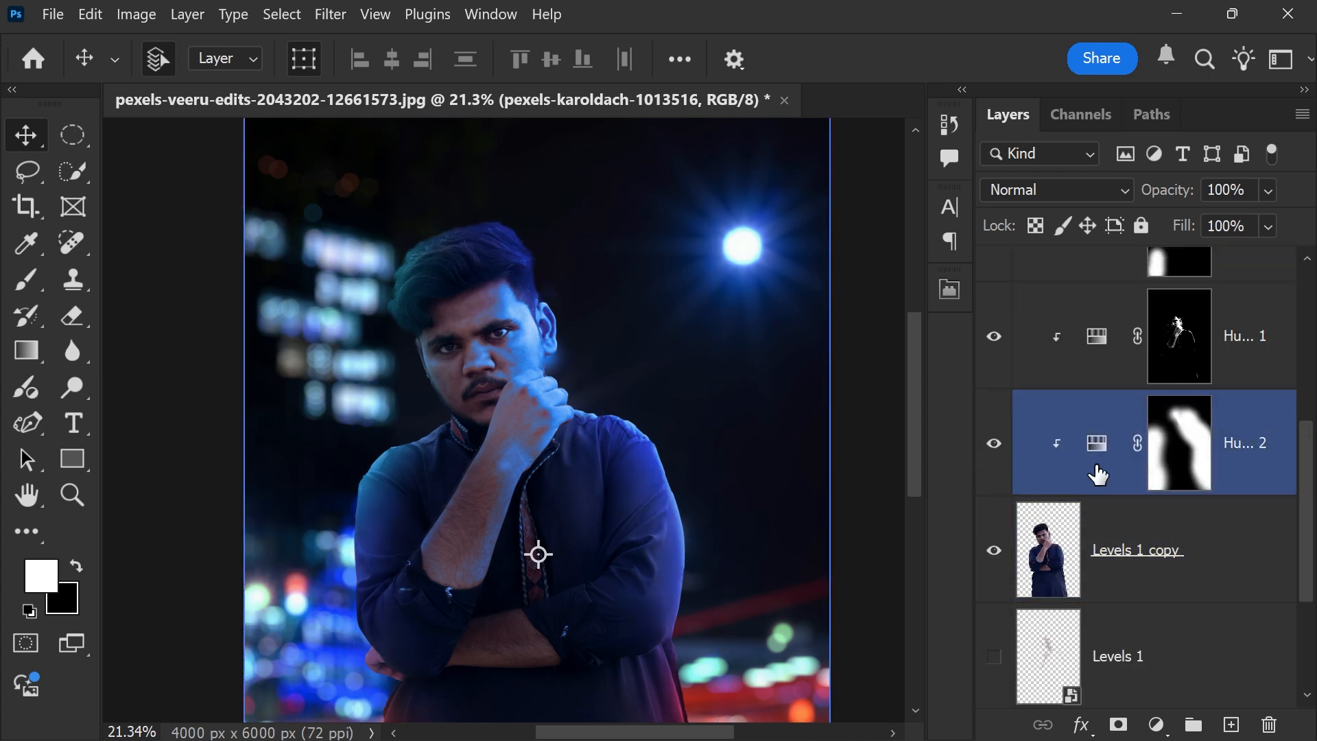
scroll(1158, 493, "down", 1)
scroll(1159, 494, "up", 2)
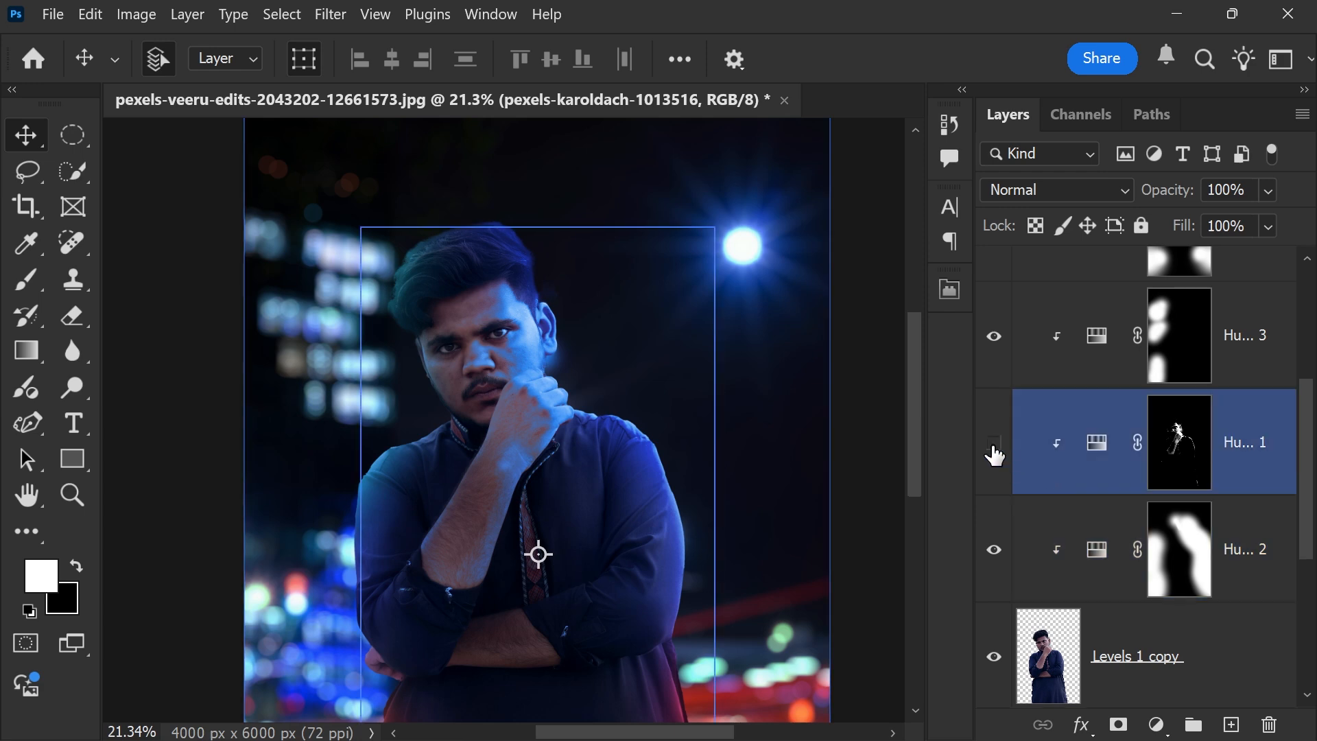
left_click(1181, 453)
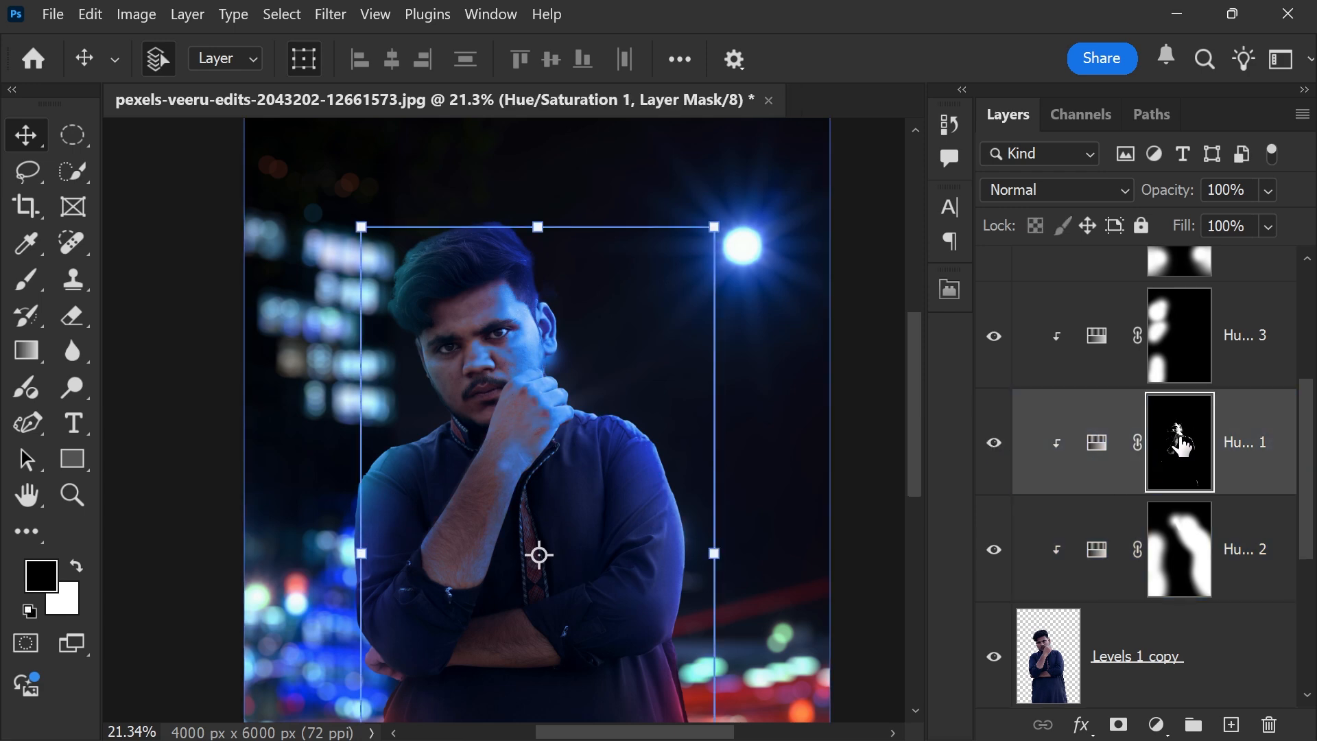
key("b")
scroll(478, 349, "up", 3)
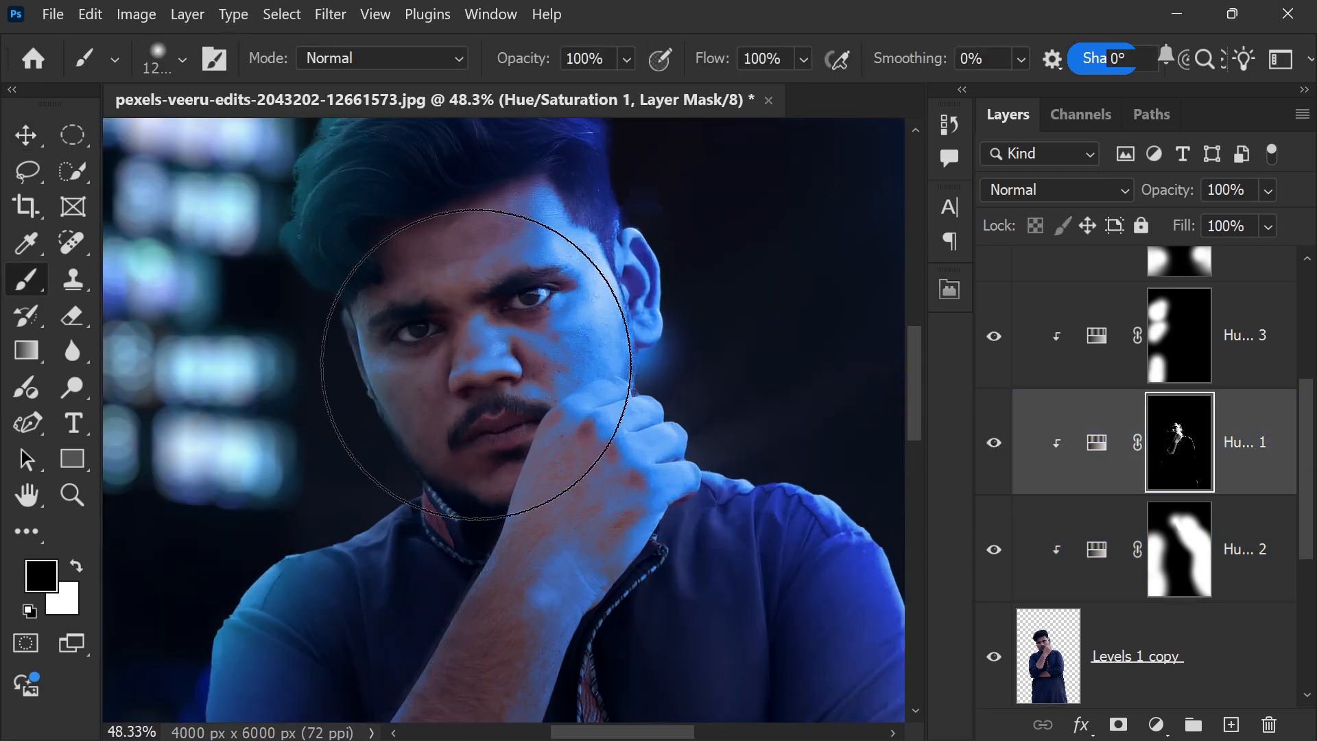
key("bracketleft")
key("bracketleft")
key("bracketleft")
key("bracketleft")
key("bracketleft")
key("bracketleft")
key("bracketleft")
key("bracketleft")
key("bracketleft")
key("bracketleft")
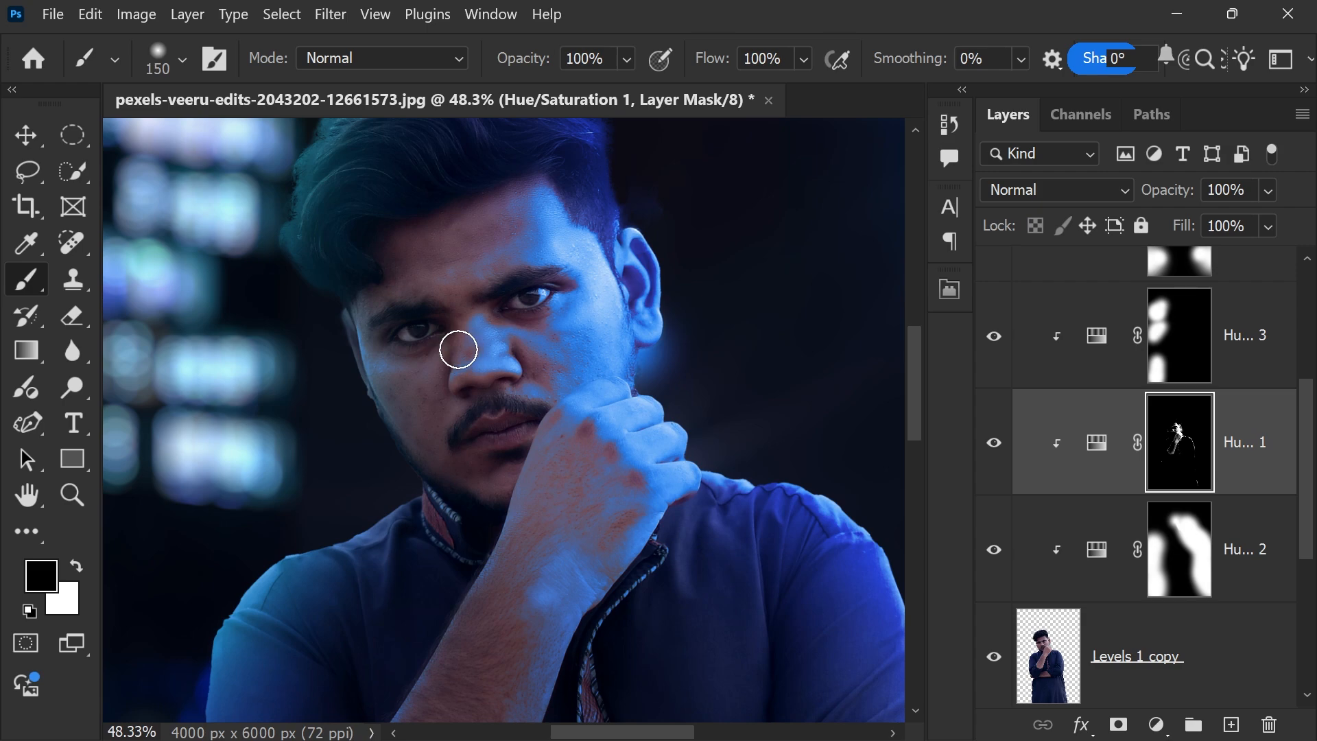
key("bracketright")
key("bracketright")
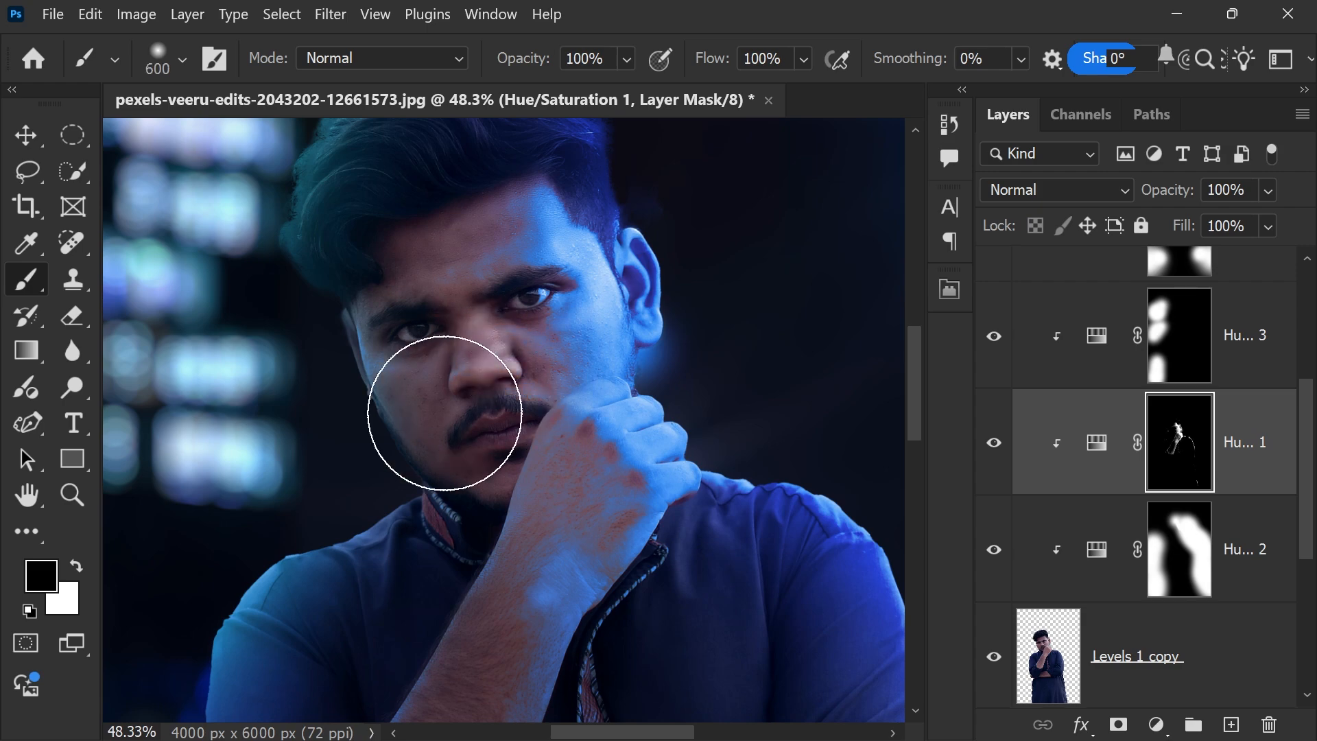
scroll(473, 438, "down", 2)
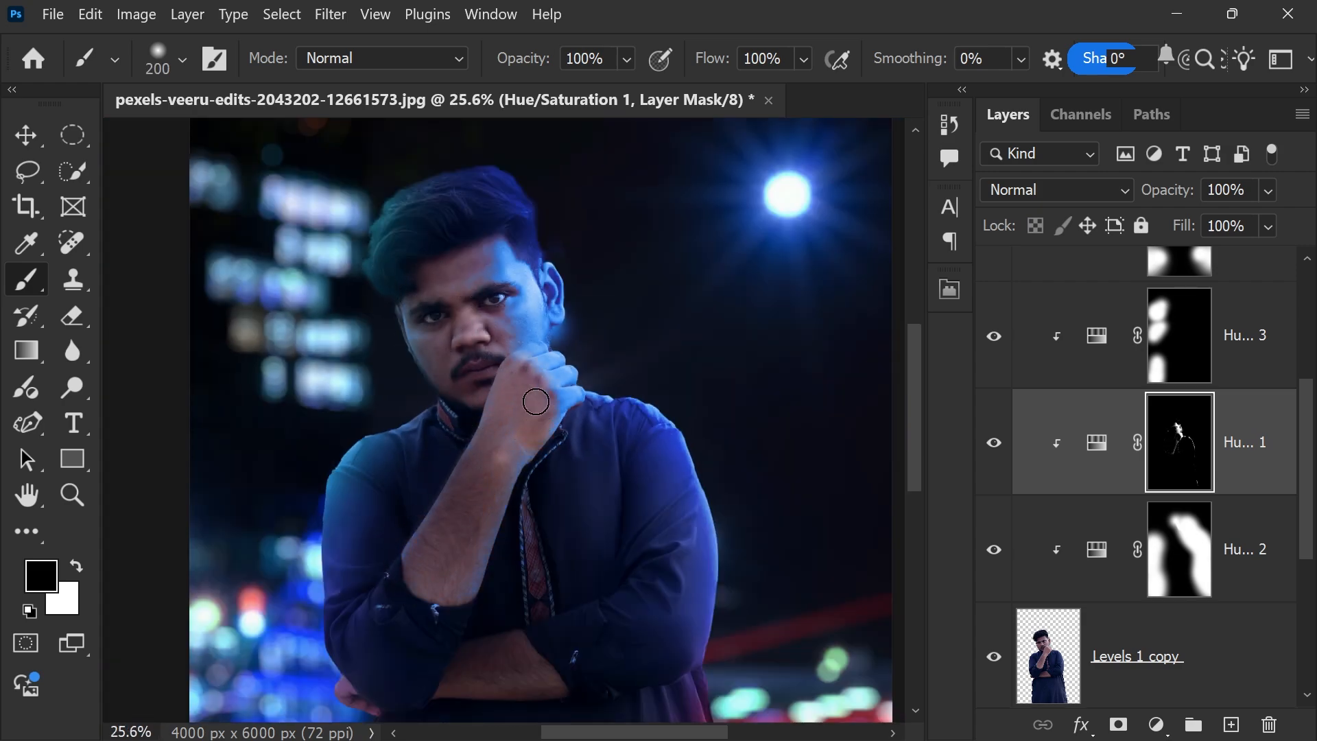
scroll(554, 402, "down", 3)
scroll(573, 394, "up", 1)
key("v")
scroll(1211, 632, "down", 3)
left_click(275, 405)
key("ctrl+0")
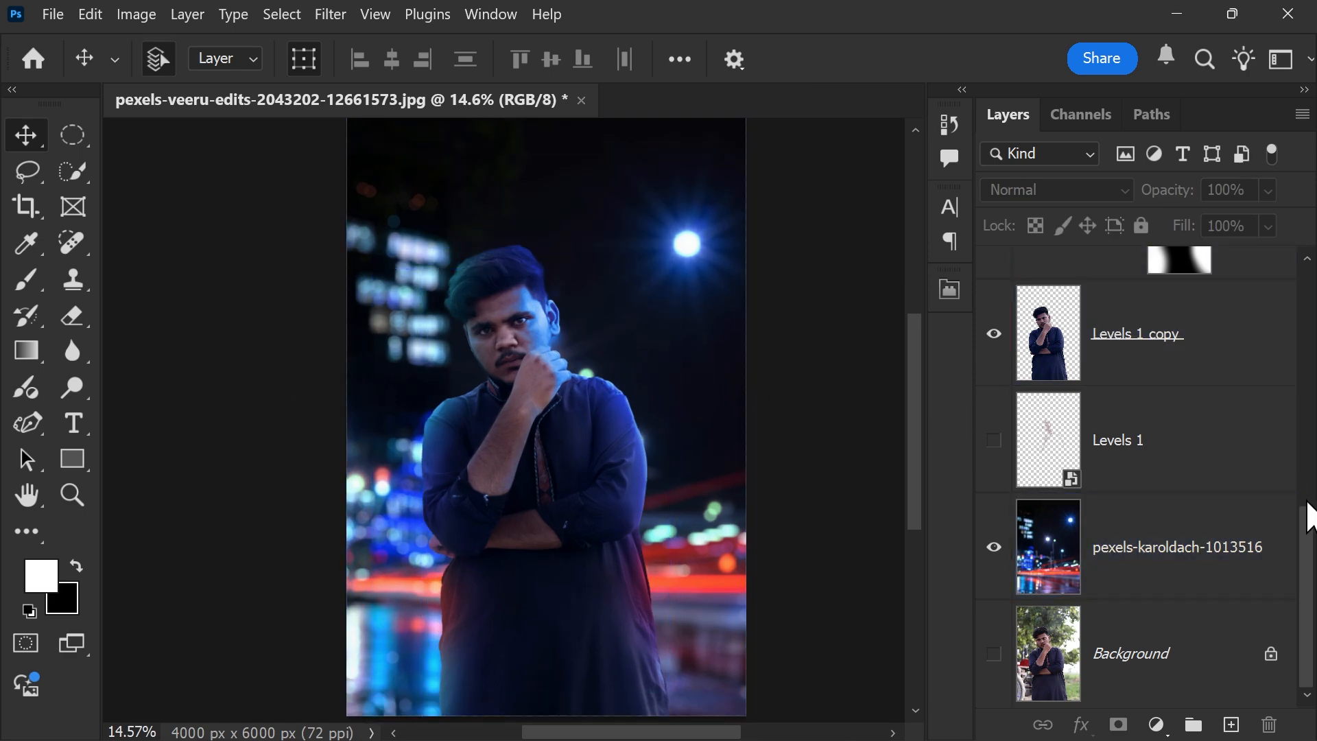
Step: Add a new layer above the Curves 1 copy and fill it using Apply Image with the Merged layer, RGB channel, at 100% opacity
scroll(1289, 480, "up", 5)
left_click(1256, 283)
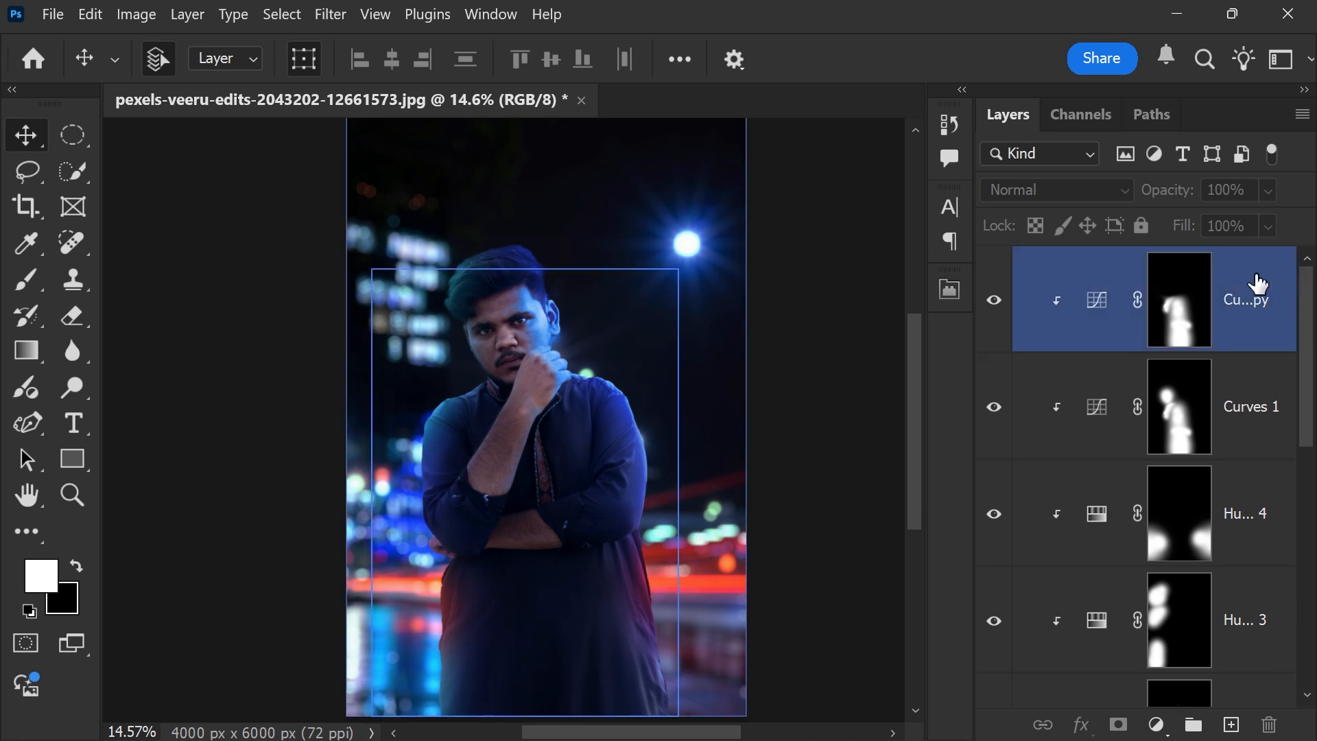
key("x")
key("ctrl+shift+alt+n")
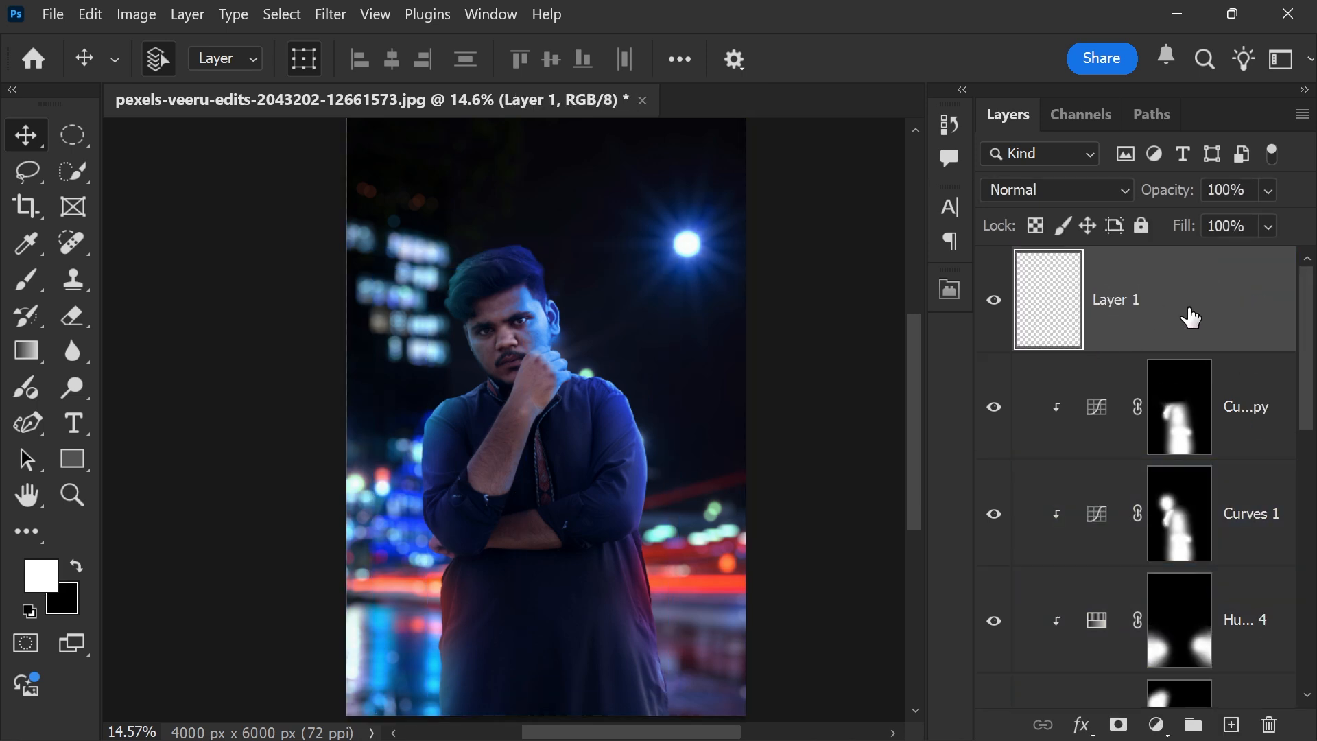
left_click(138, 15)
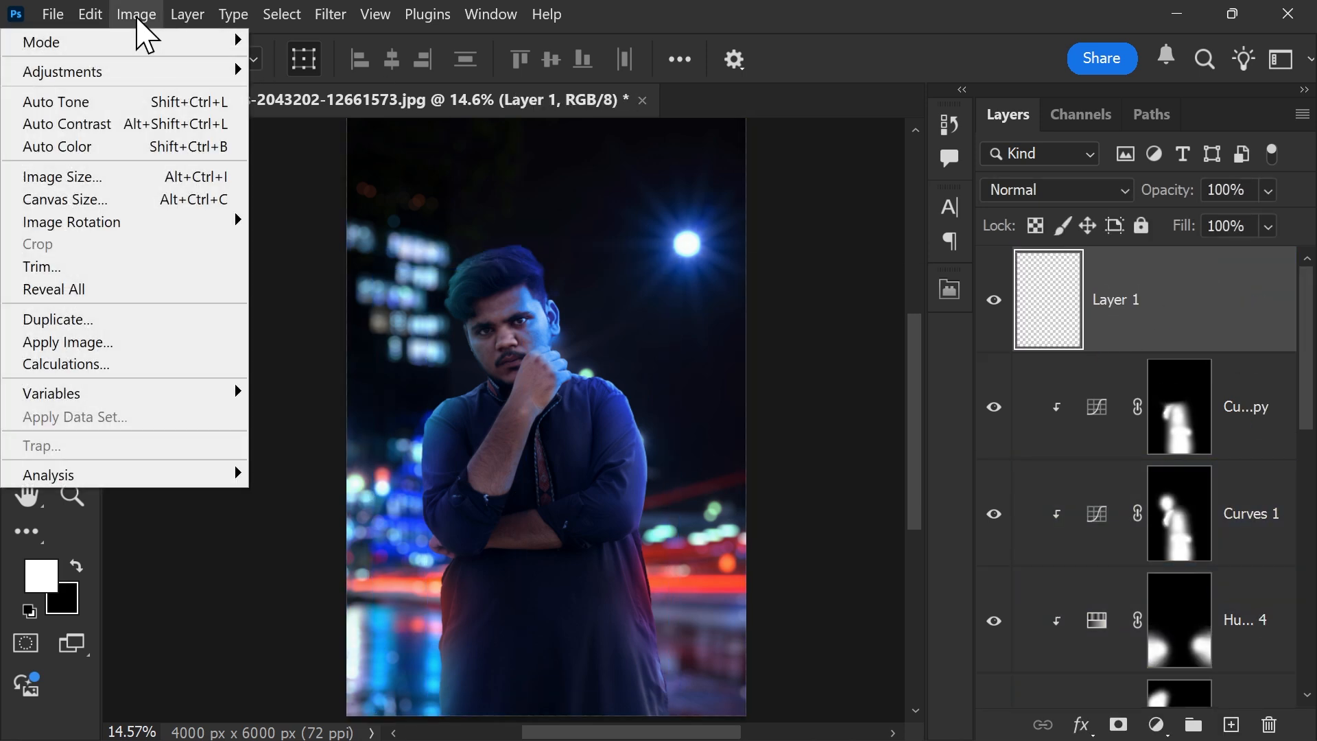
left_click(119, 339)
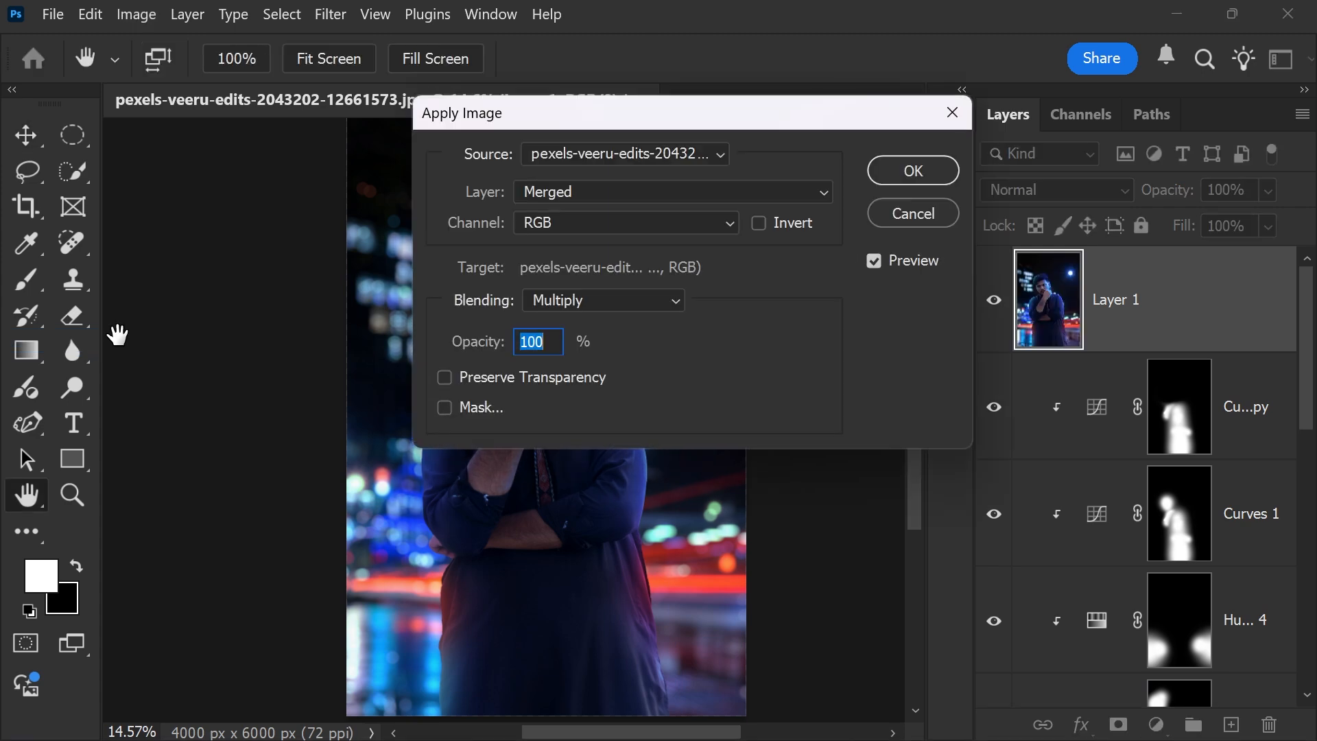
left_click(913, 171)
key("v")
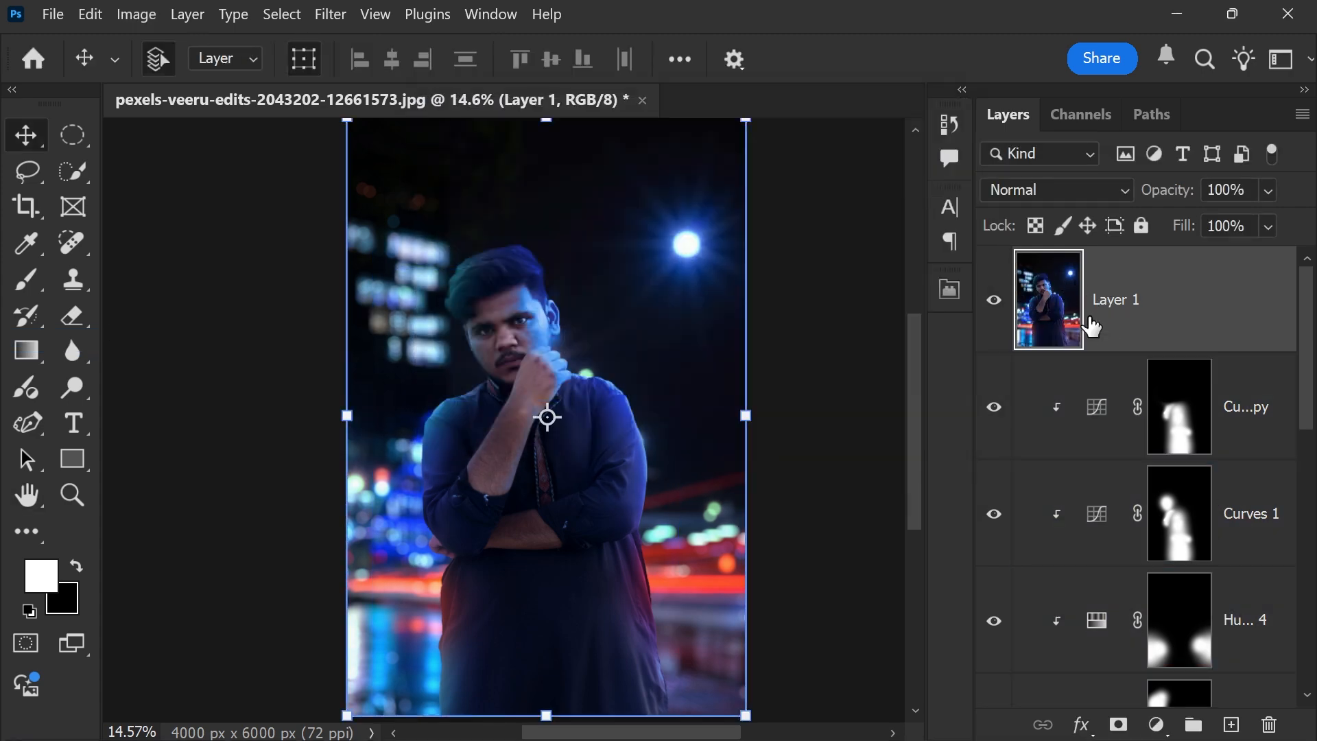
left_click_drag(662, 286, 585, 298)
key("ctrl+z")
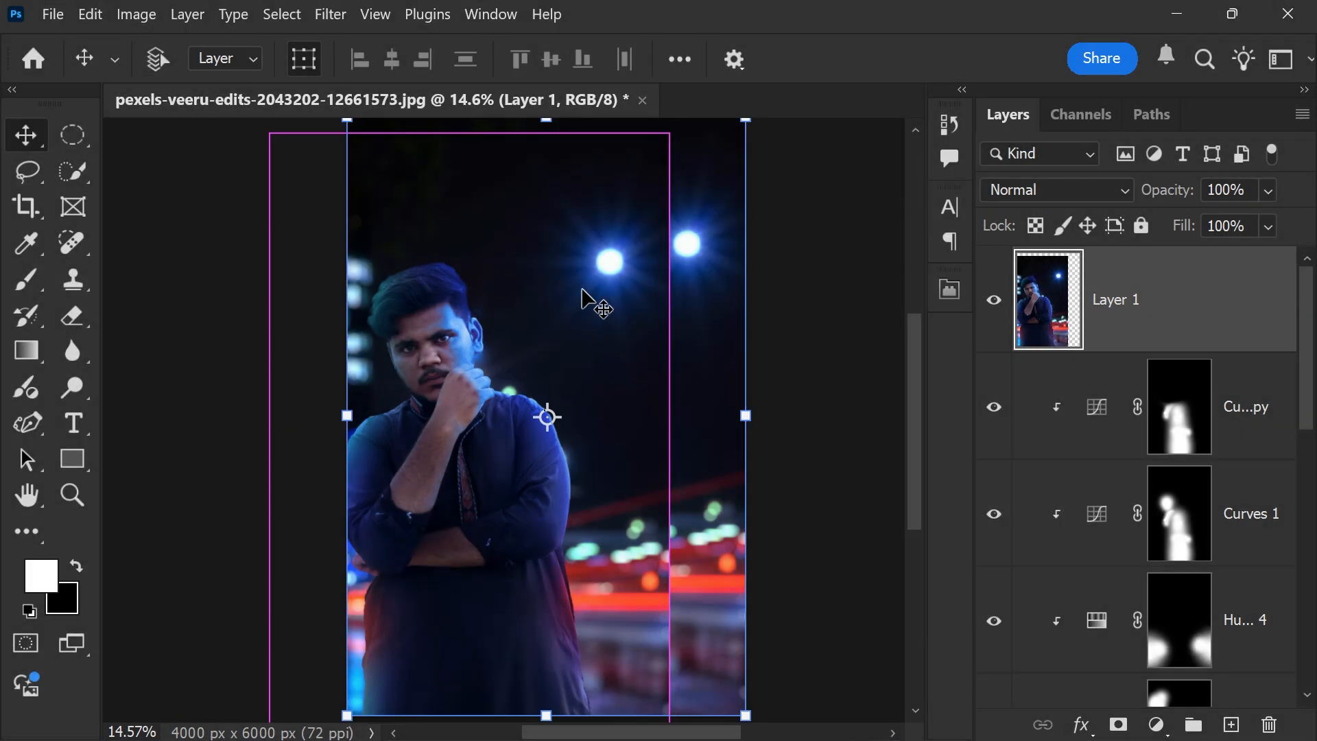
Step: Start the Camera Raw Filter on the merged Layer 1 and set Exposure to +1.25
left_click(333, 16)
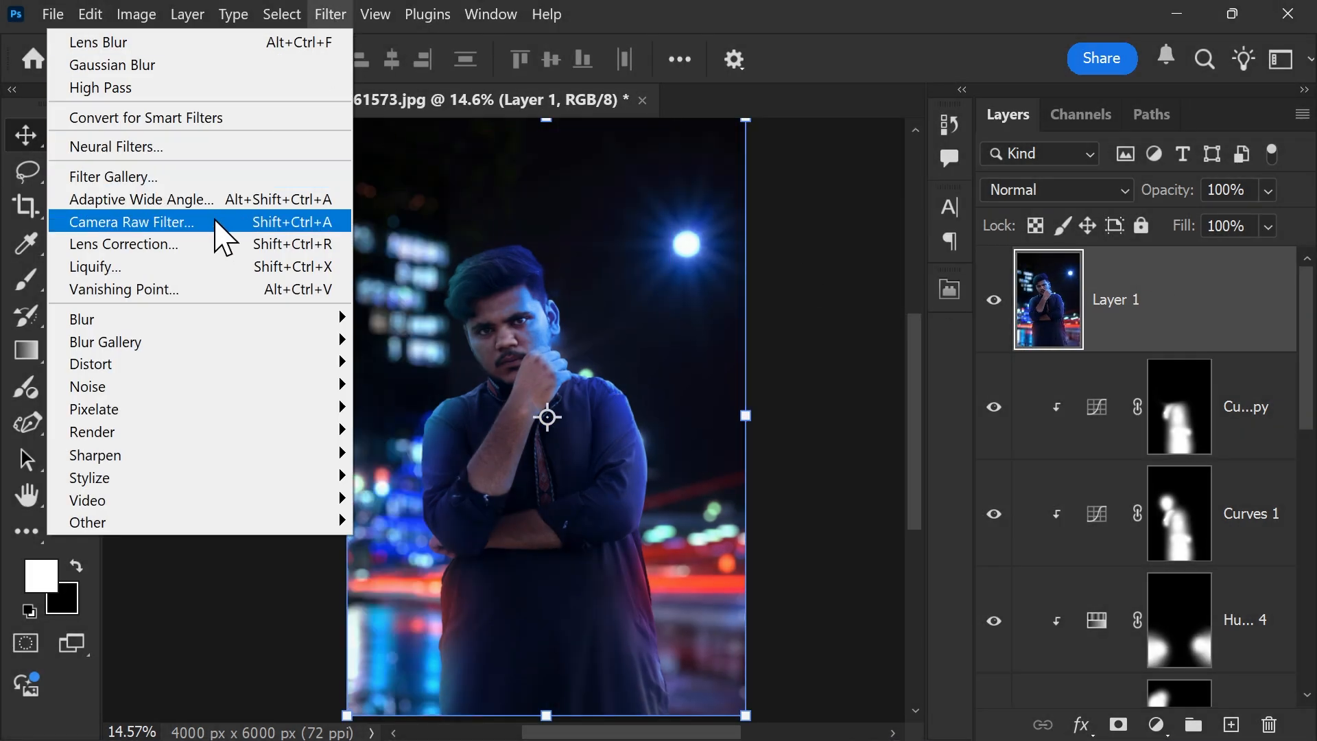
left_click(214, 223)
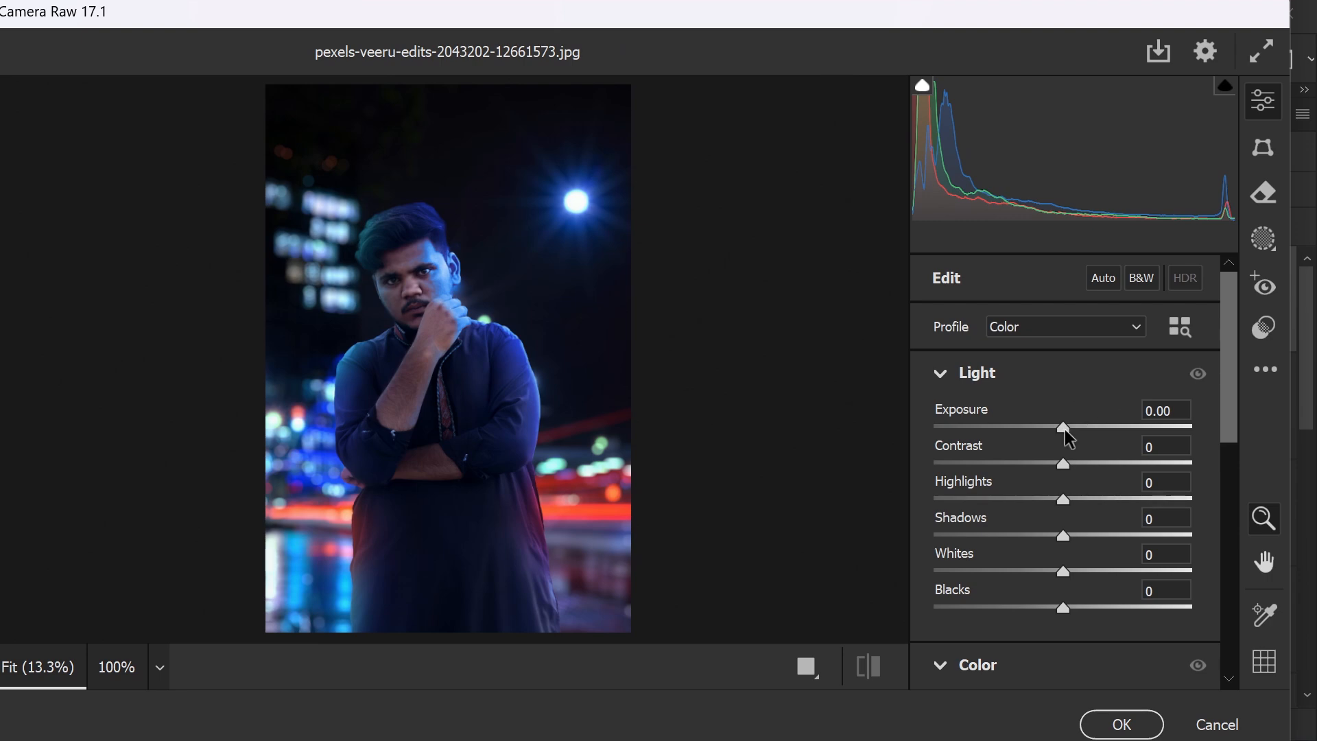
left_click_drag(1064, 429, 1096, 431)
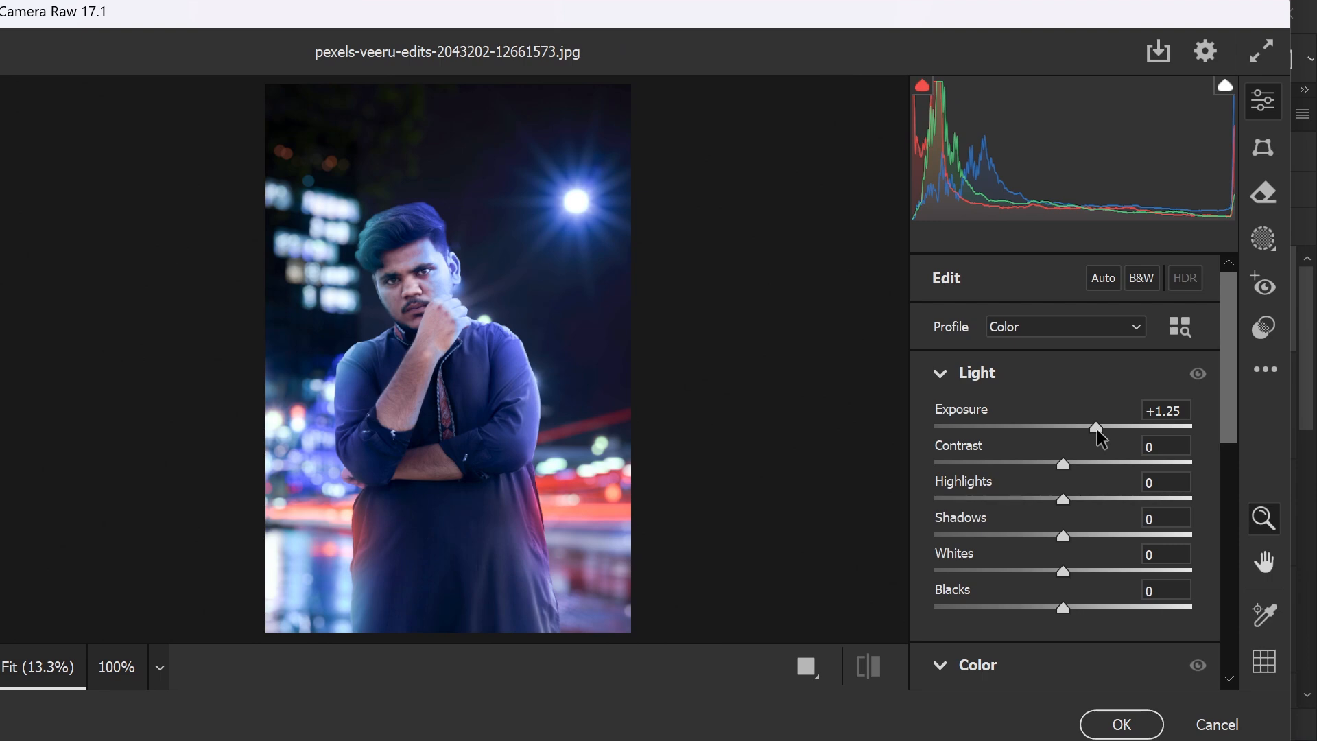
left_click_drag(1065, 464, 1002, 482)
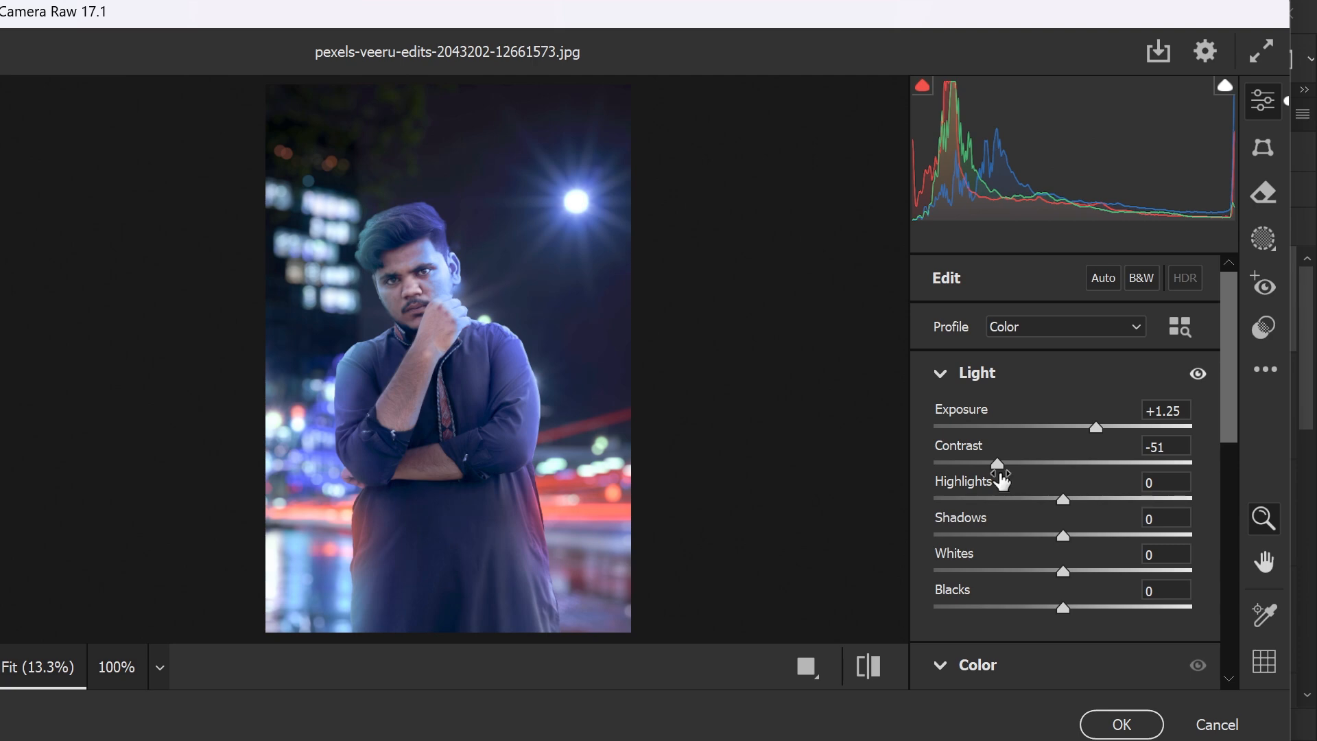
left_click_drag(998, 462, 1066, 470)
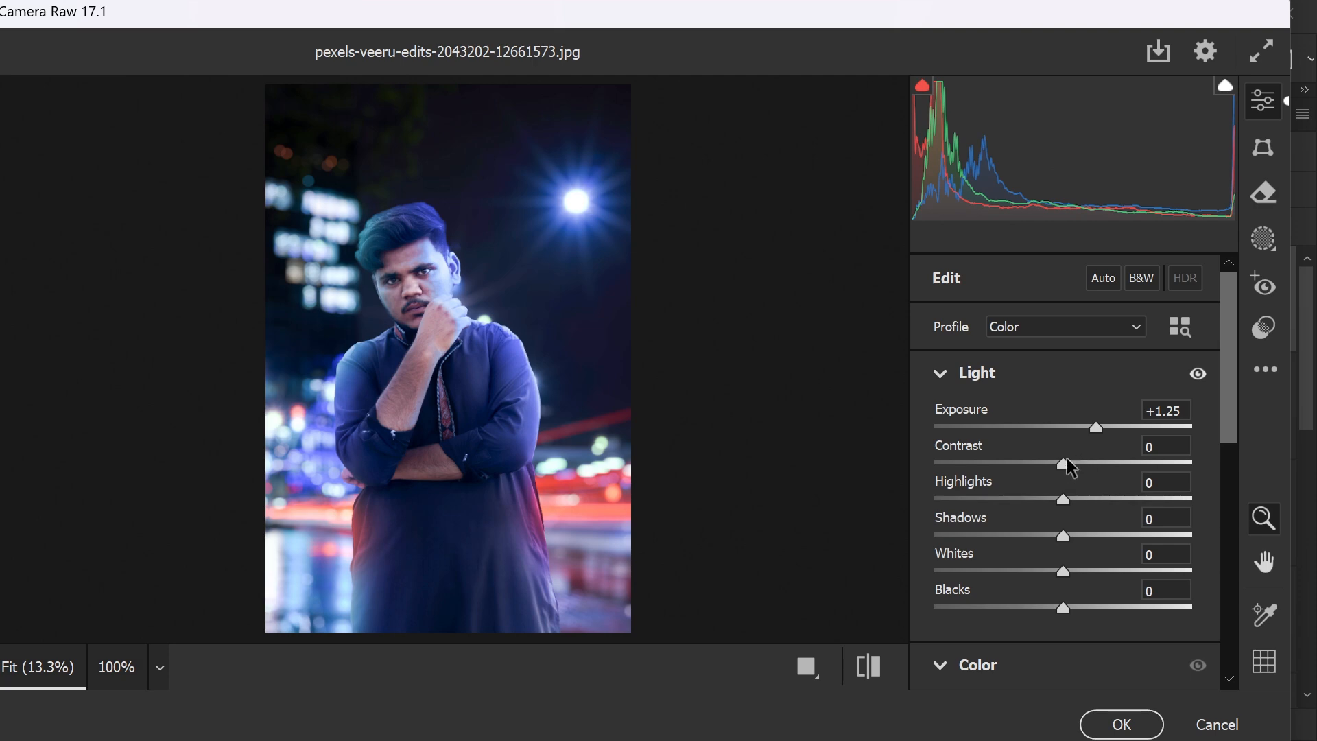
left_click_drag(1228, 383, 1206, 420)
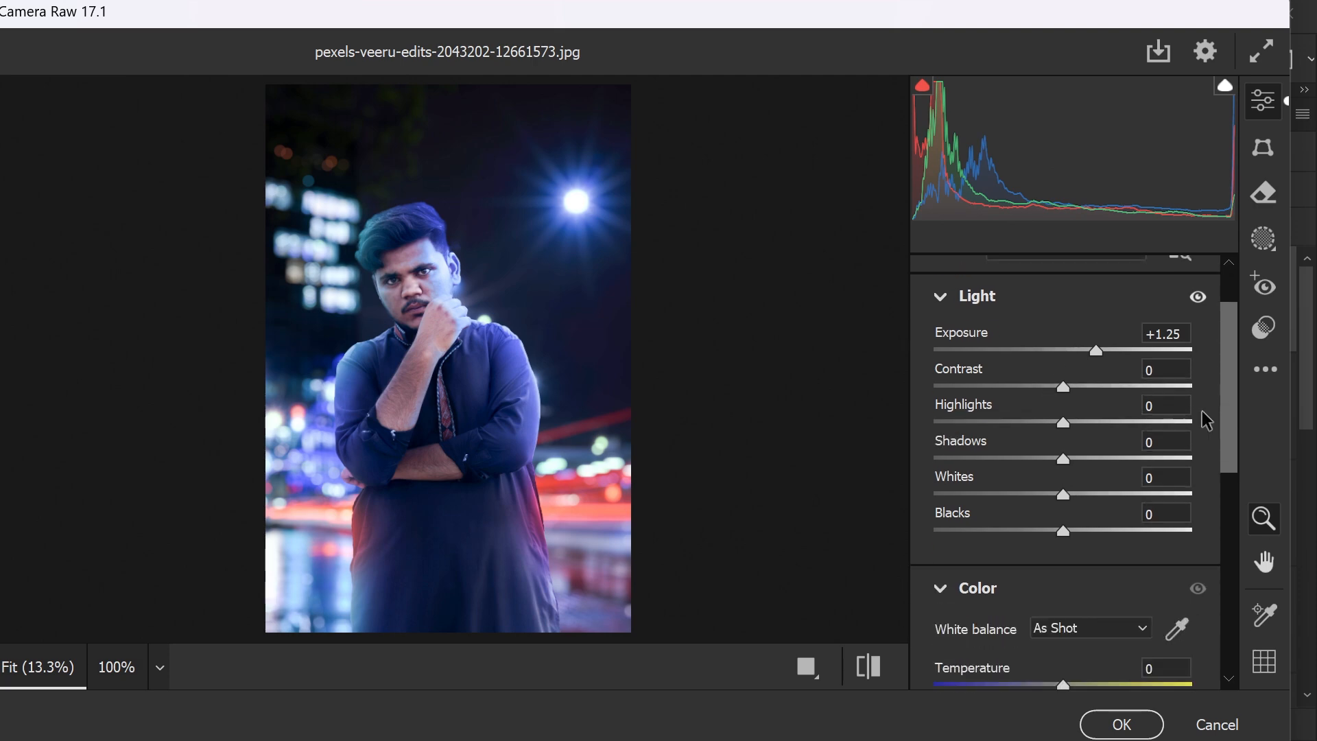
left_click_drag(1063, 424, 1067, 425)
left_click_drag(1065, 423, 939, 424)
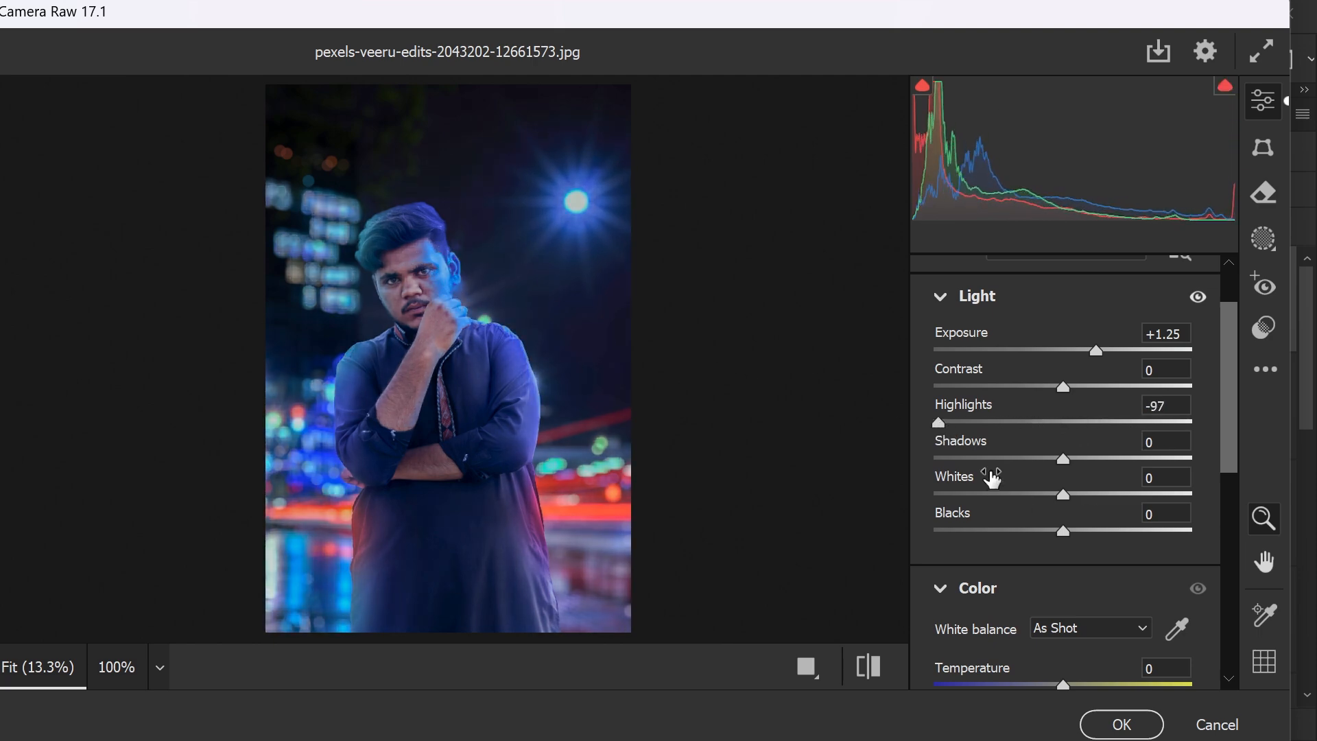
double_click(939, 422)
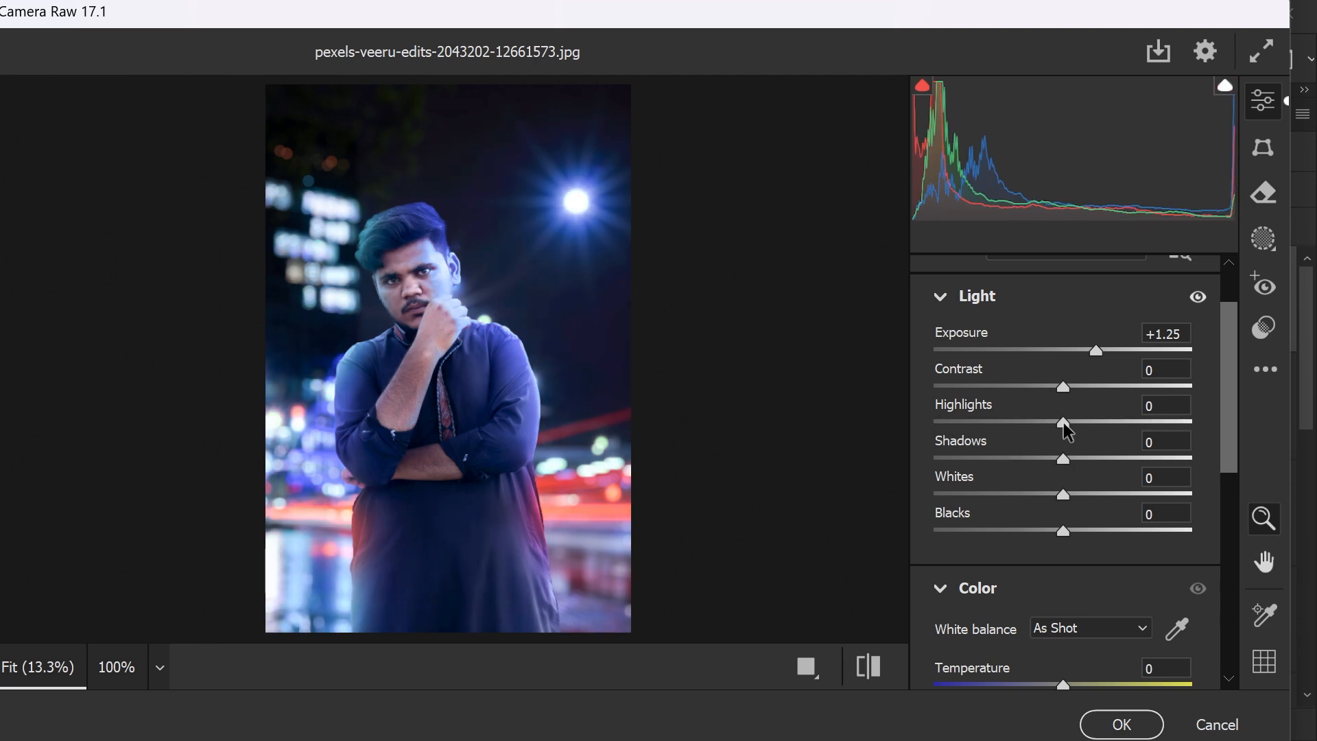
Step: Set Highlights to -61, Shadows to +29, Whites to +50 and Blacks to -24 in Camera Raw's light settings
left_click_drag(1063, 421, 986, 428)
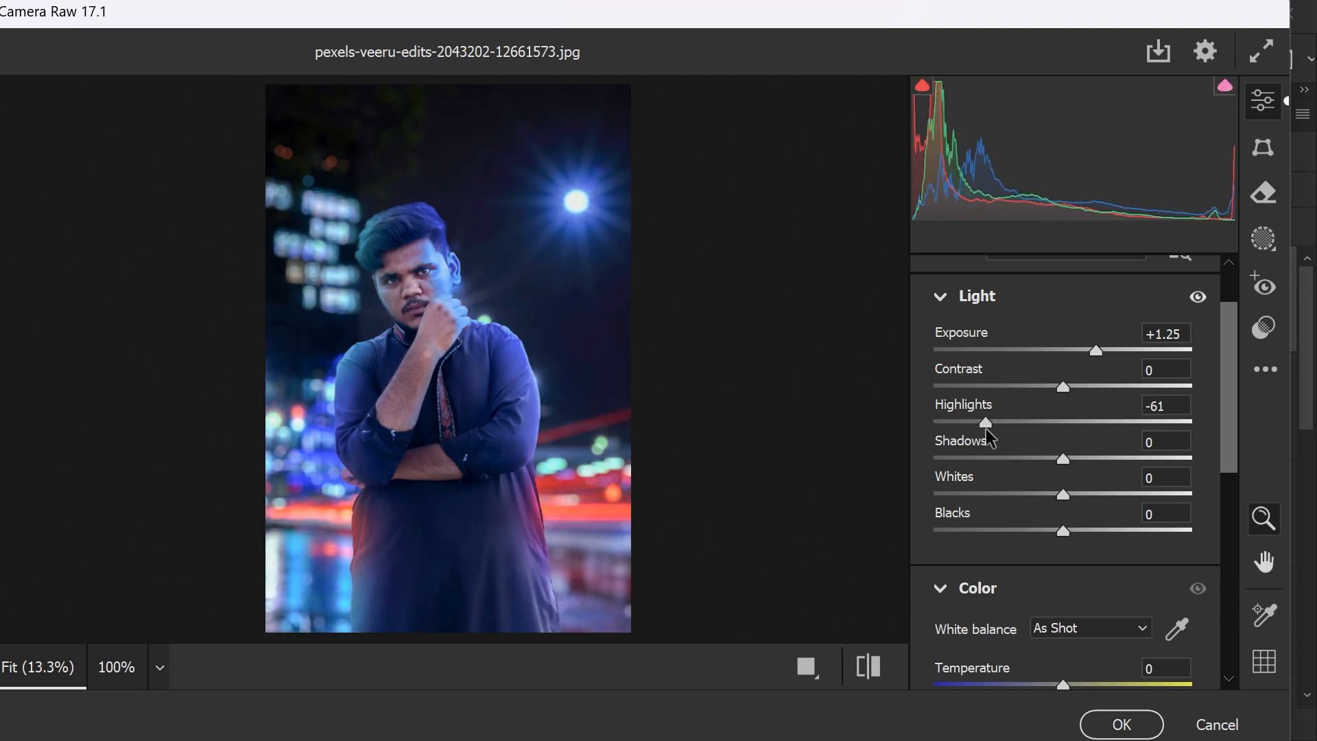
left_click_drag(1064, 460, 1128, 499)
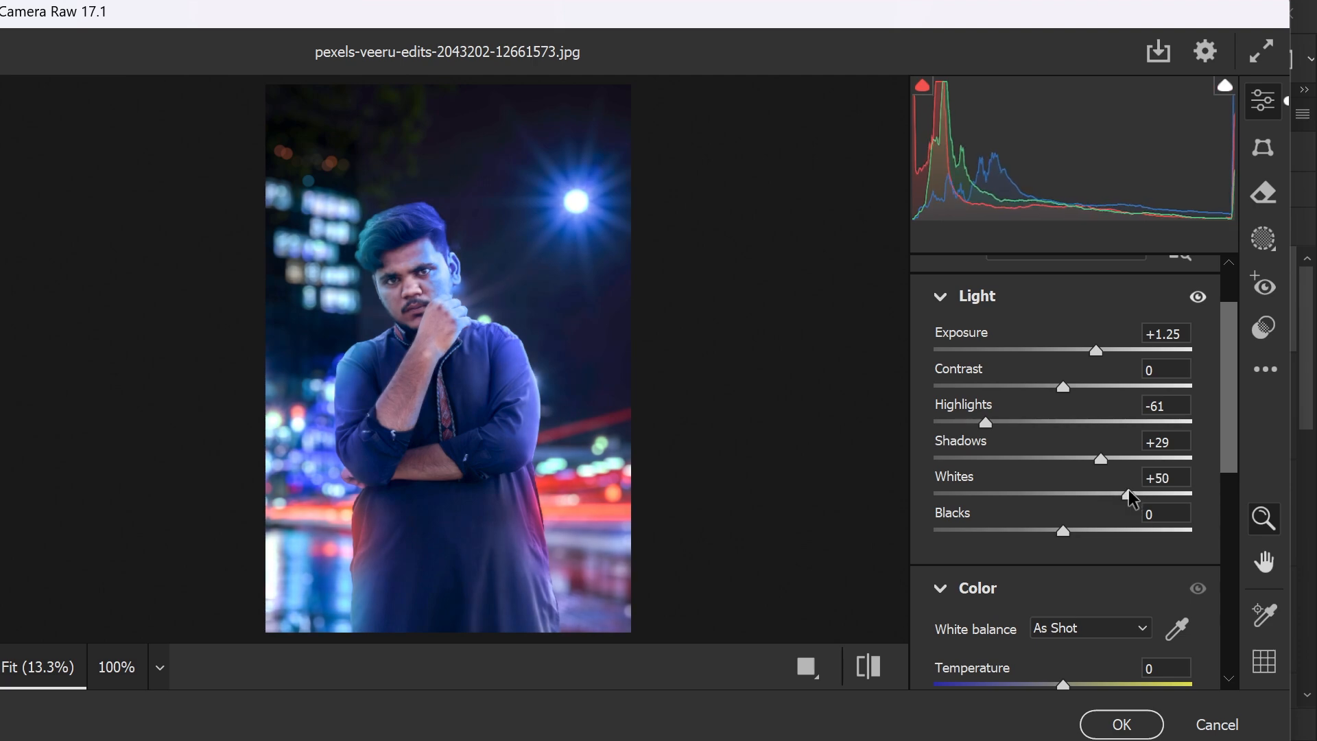
left_click_drag(1227, 434, 1228, 458)
left_click_drag(1063, 469, 1031, 467)
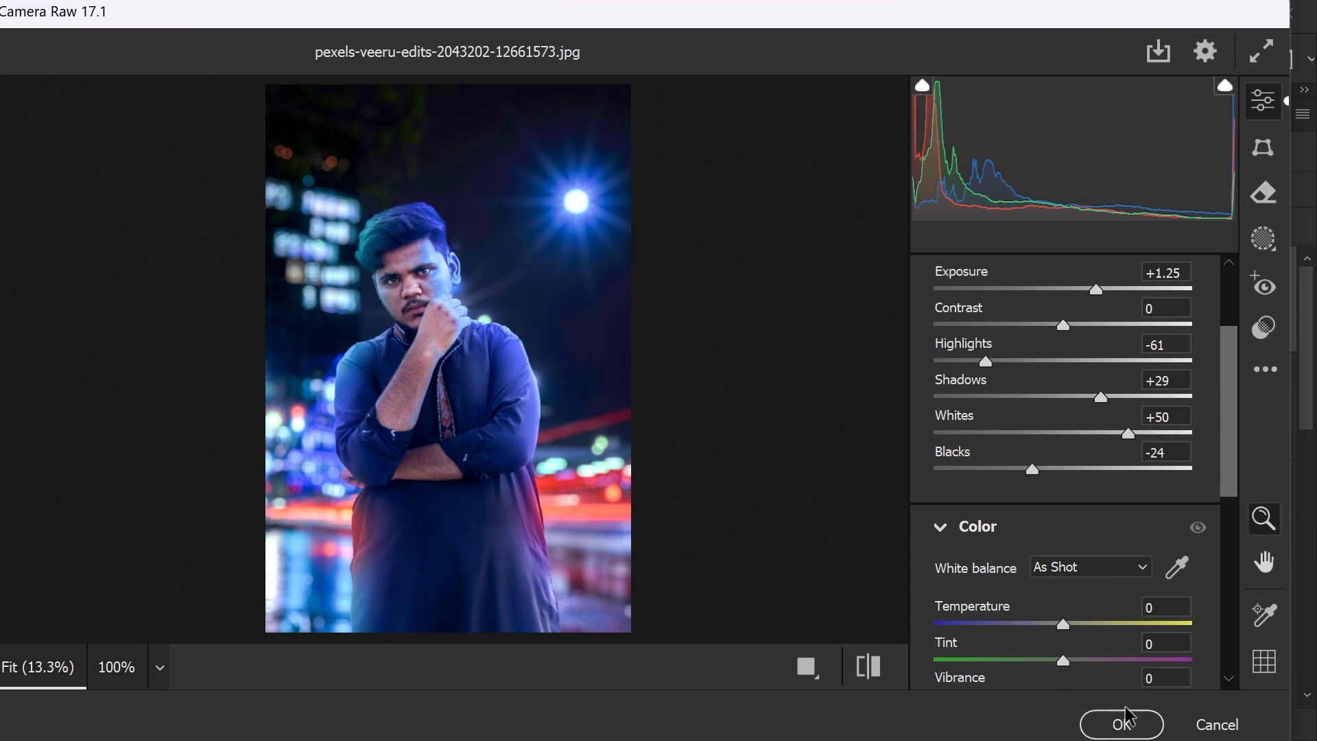
Step: Set Temperature to +14 and Tint to -9, and apply the Camera Raw Filter to Layer 1
left_click_drag(1234, 441, 1228, 522)
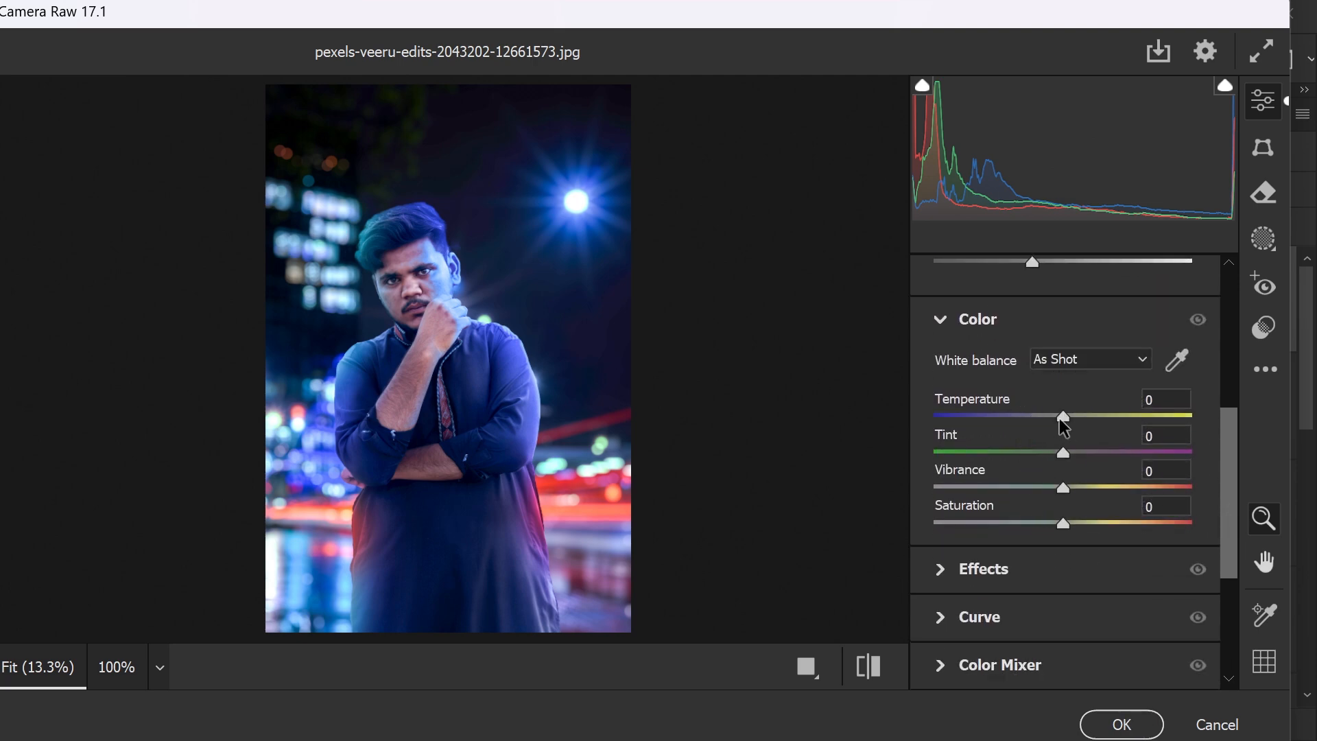
mouse_move(1063, 414)
left_mouse_down()
mouse_move(1050, 416)
mouse_move(1089, 415)
left_mouse_up()
double_click(1089, 416)
left_click_drag(1060, 413, 1087, 414)
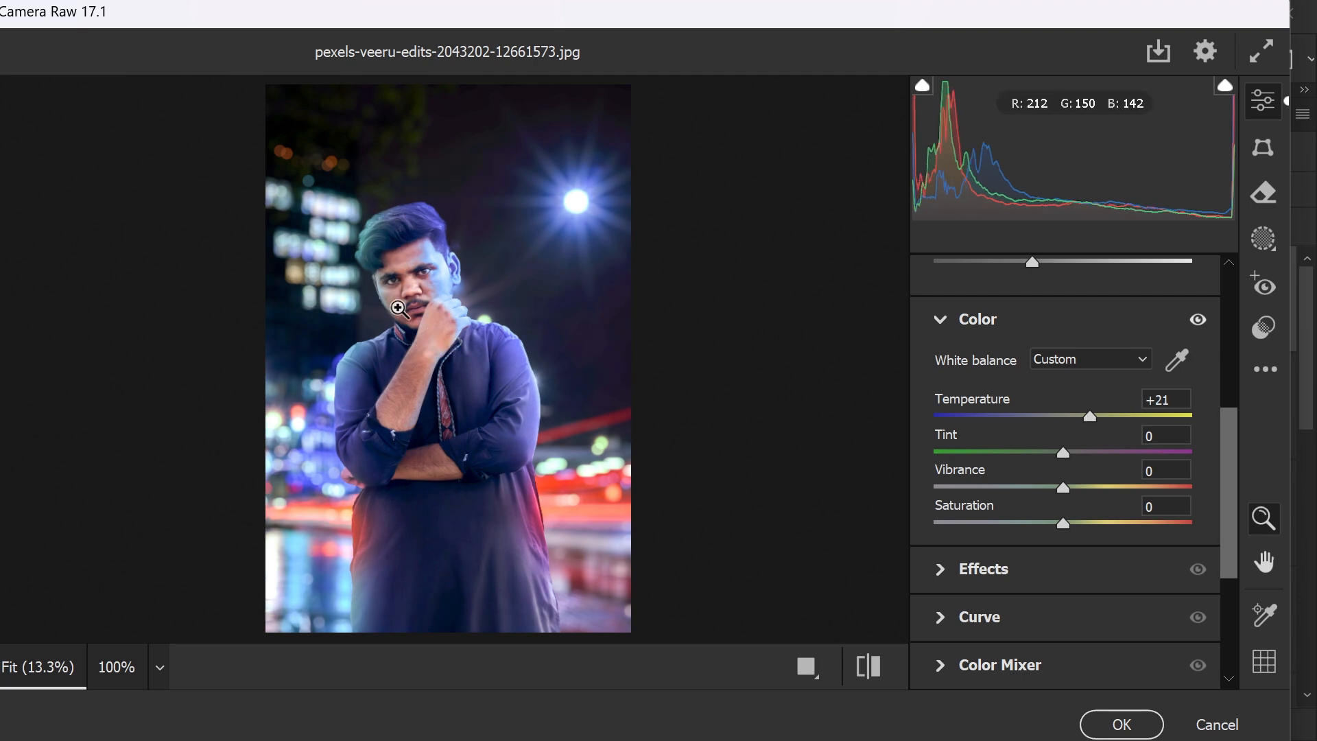
left_click_drag(1088, 413, 1052, 454)
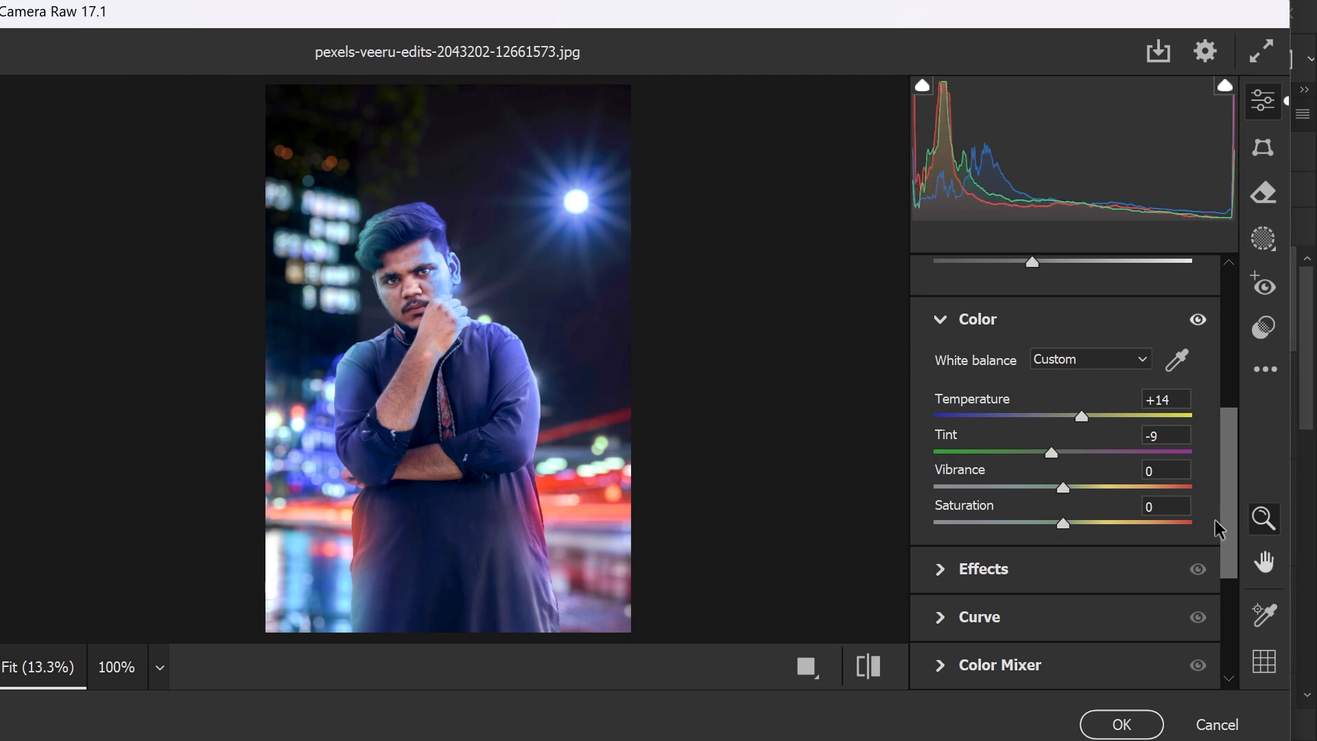
left_click(1122, 726)
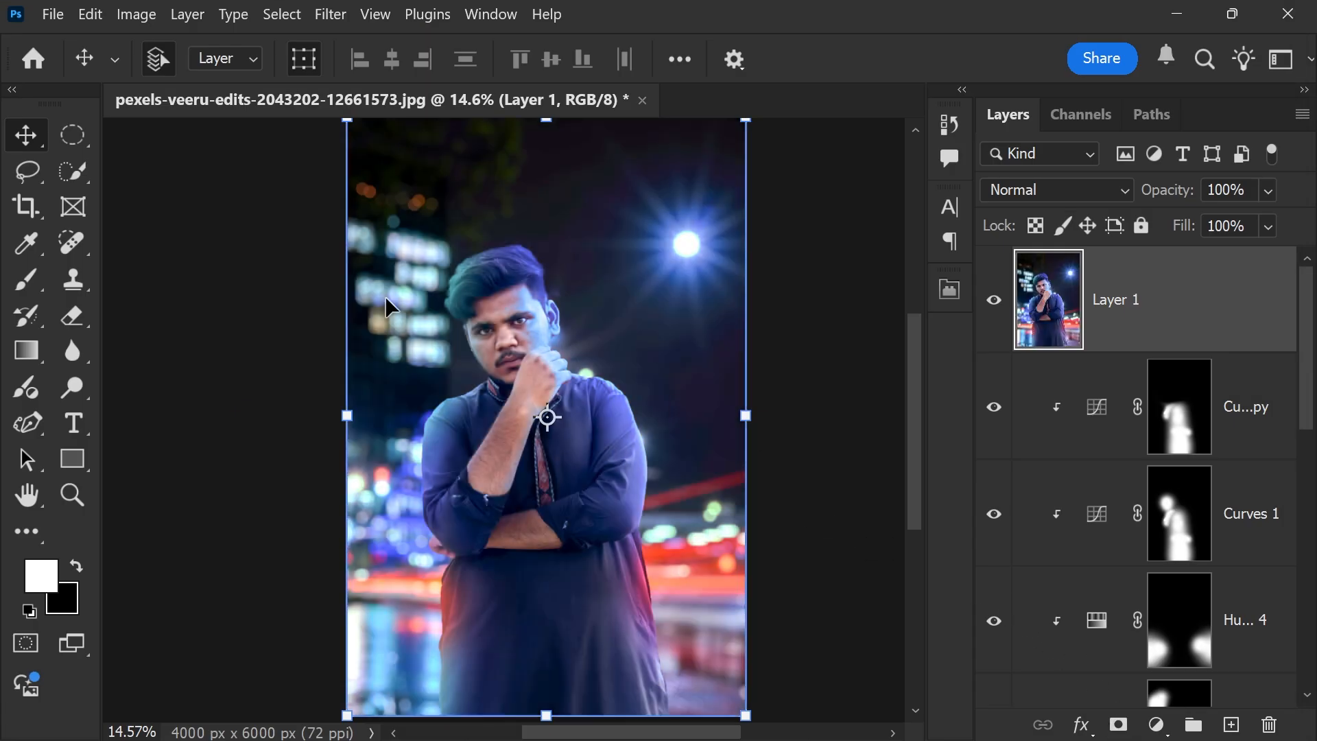
Step: Compare the composite with Layer 1 hidden and shown to examine the effect of the Camera Raw grading
scroll(419, 323, "down", 3)
left_click(821, 374)
scroll(506, 332, "up", 1)
scroll(508, 332, "up", 2)
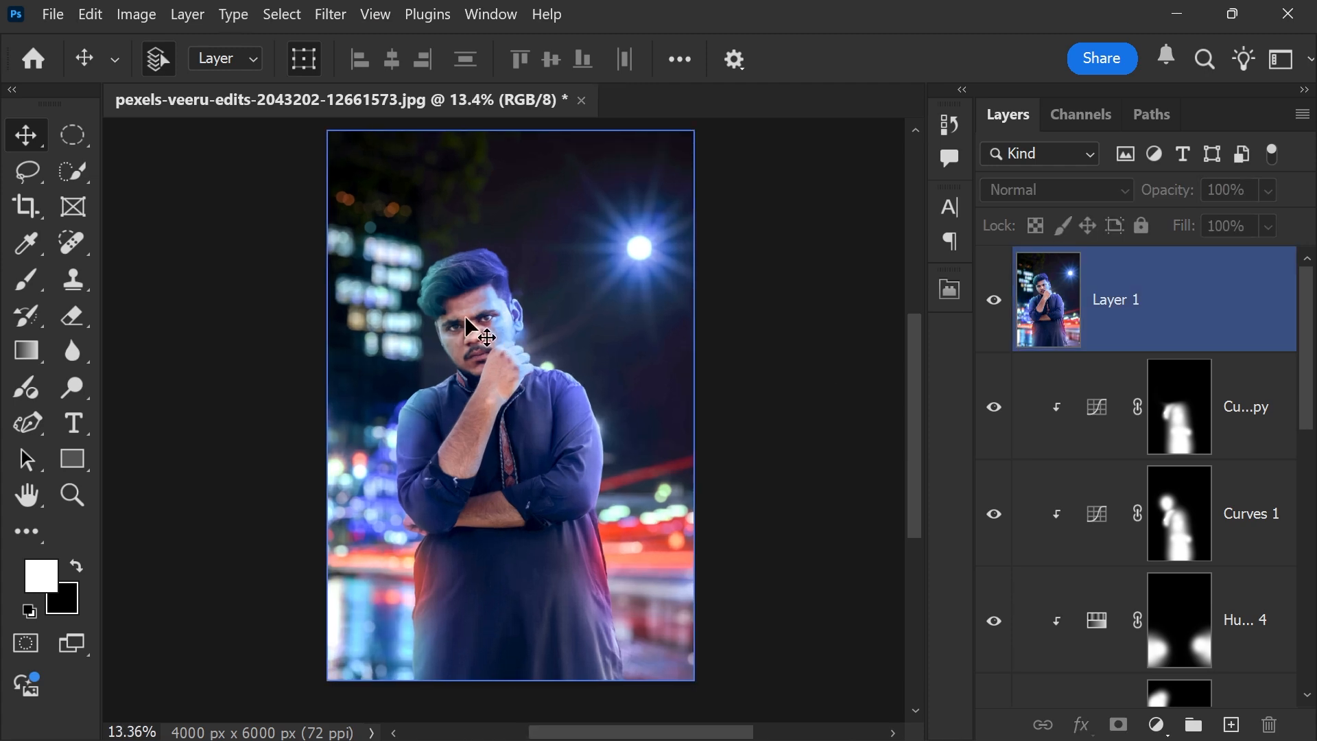
left_click(994, 300)
left_click(995, 301)
left_click(994, 300)
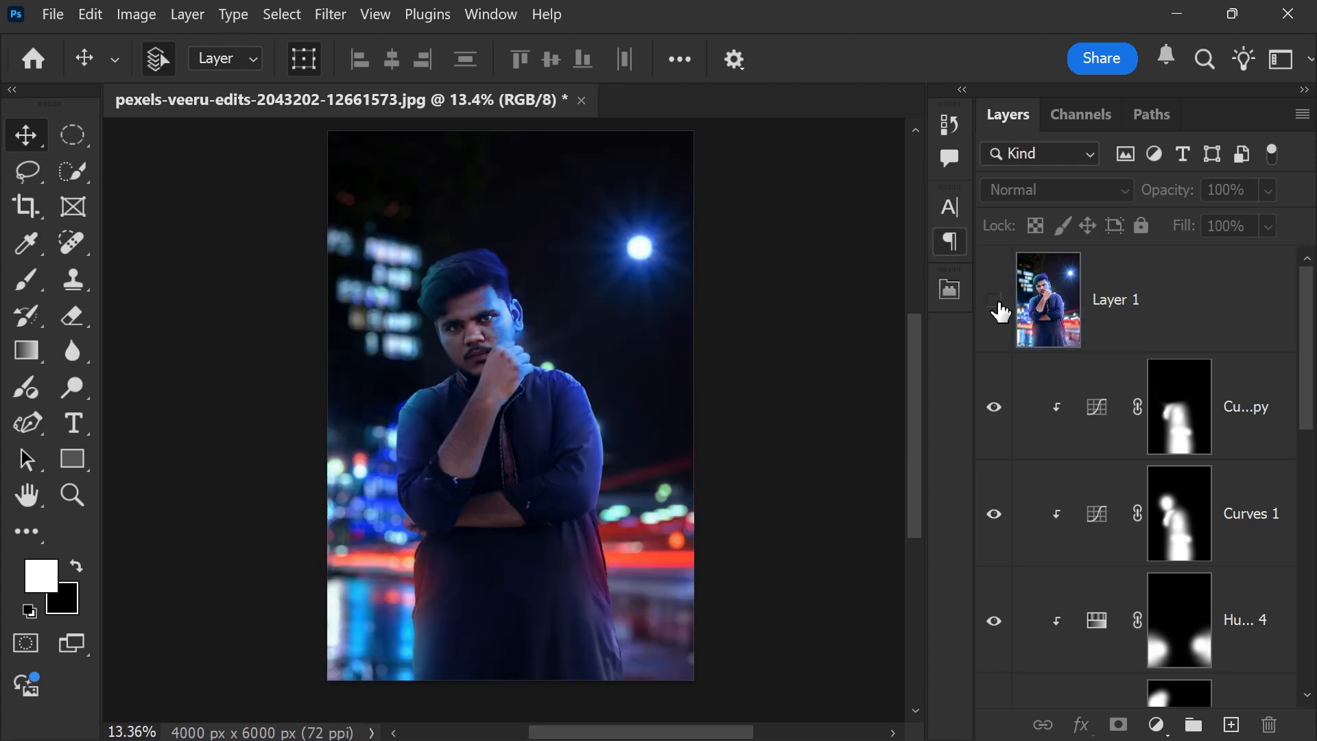
left_click(994, 300)
scroll(455, 455, "down", 3)
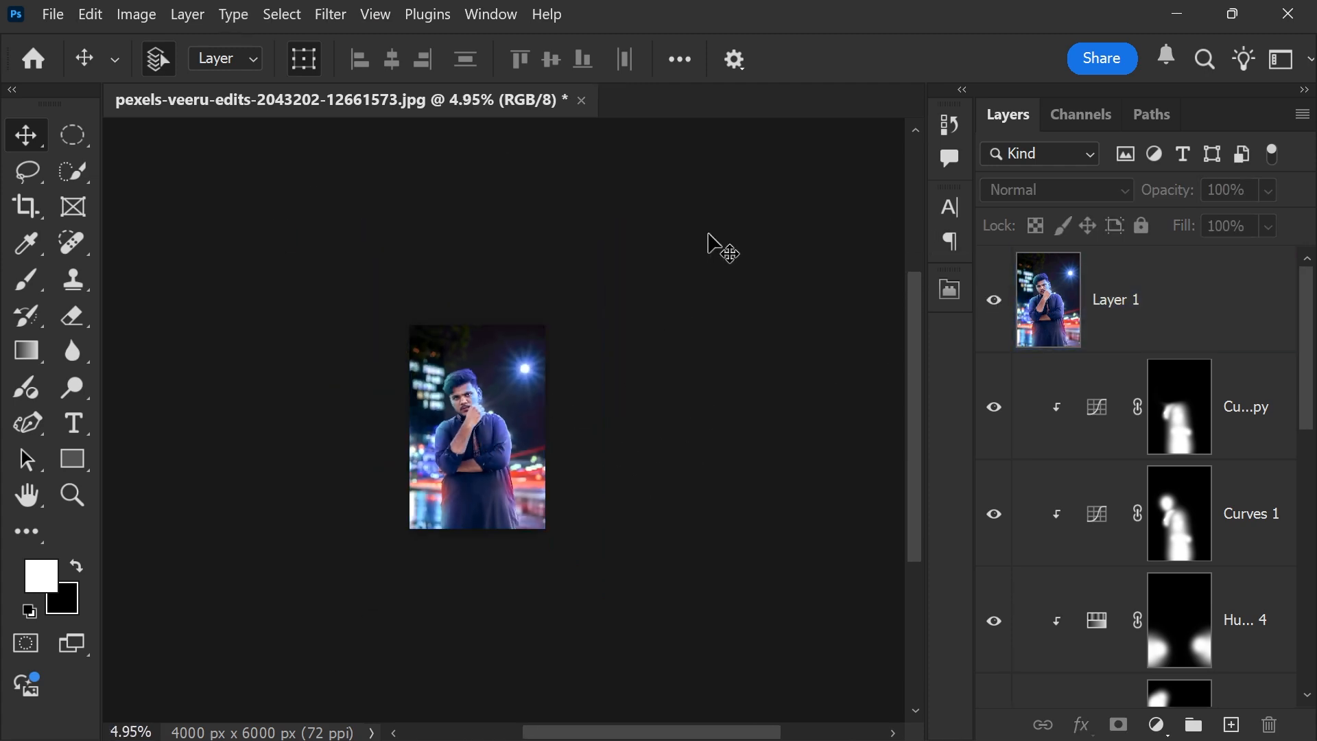